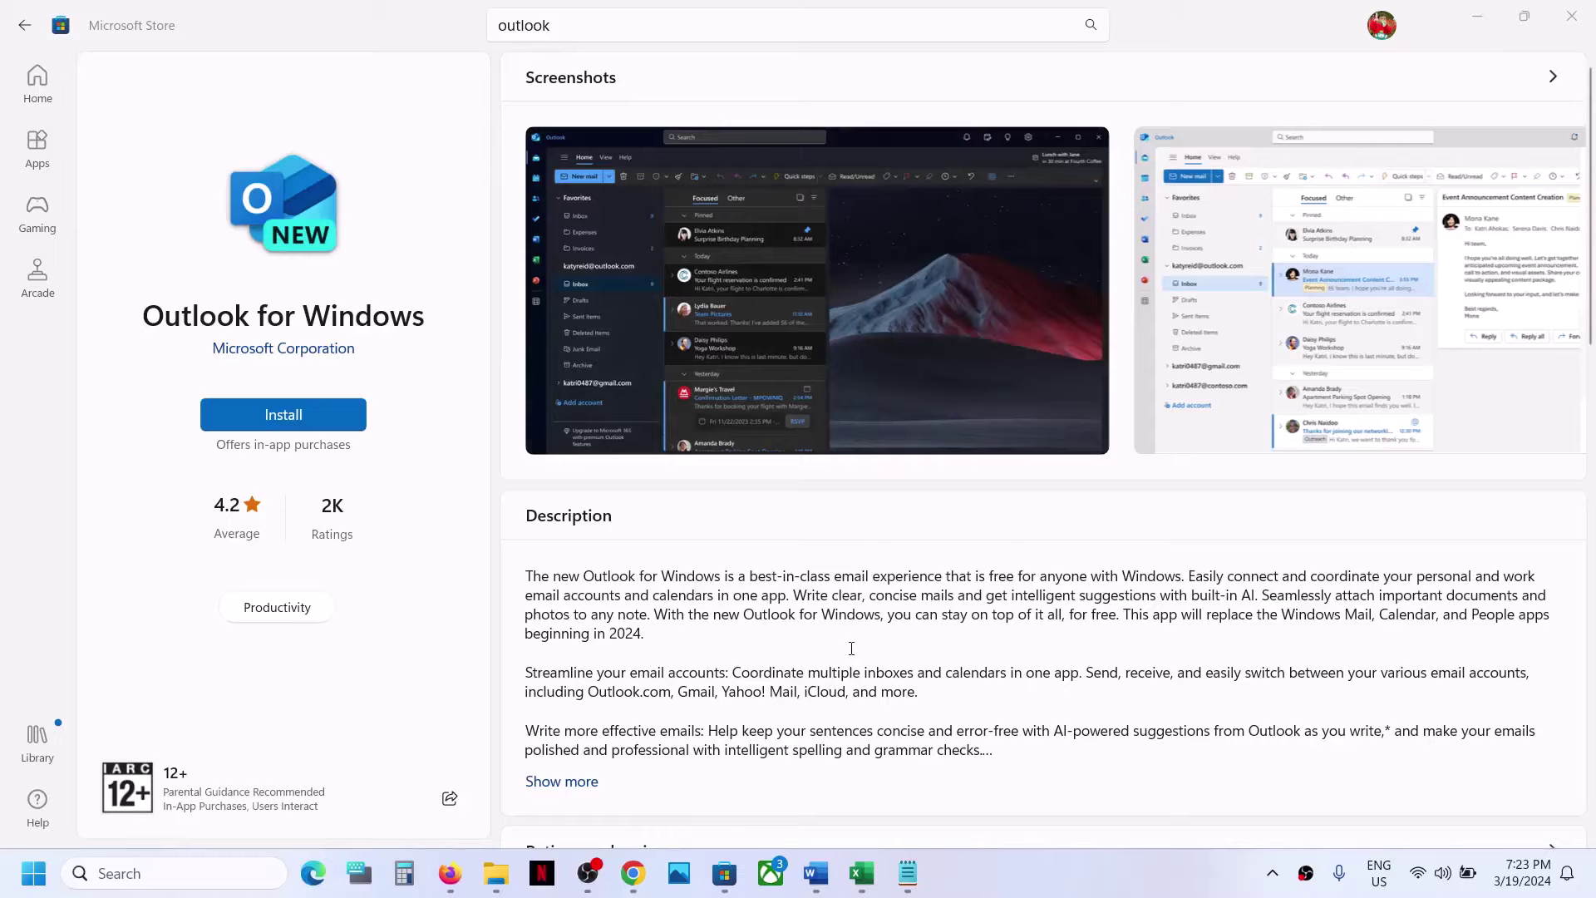
click(815, 872)
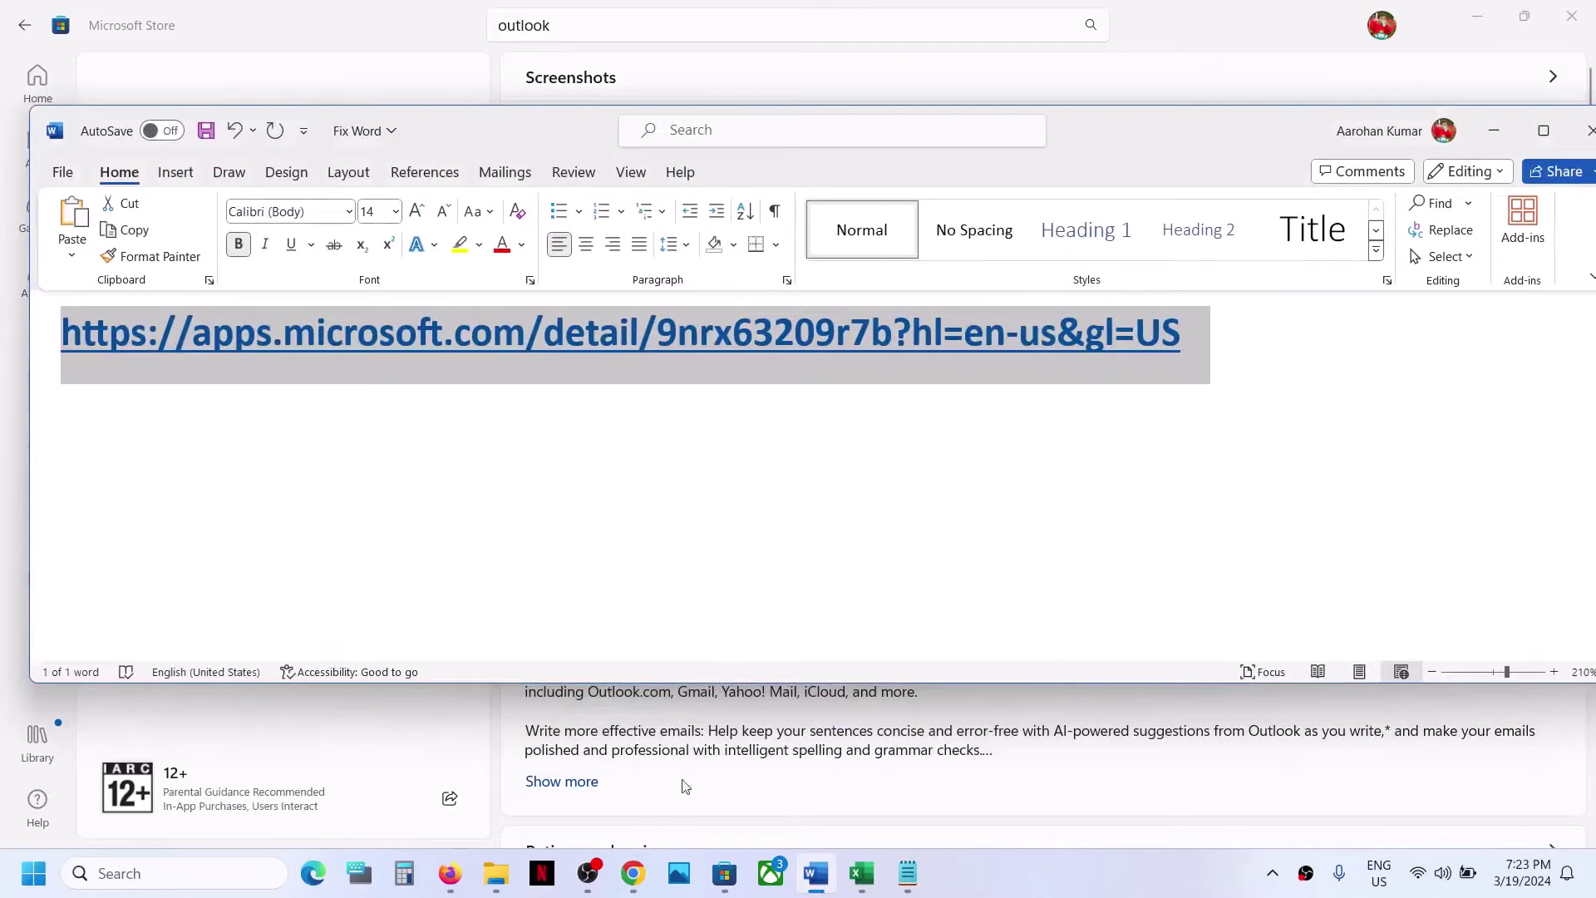
right_click(632, 873)
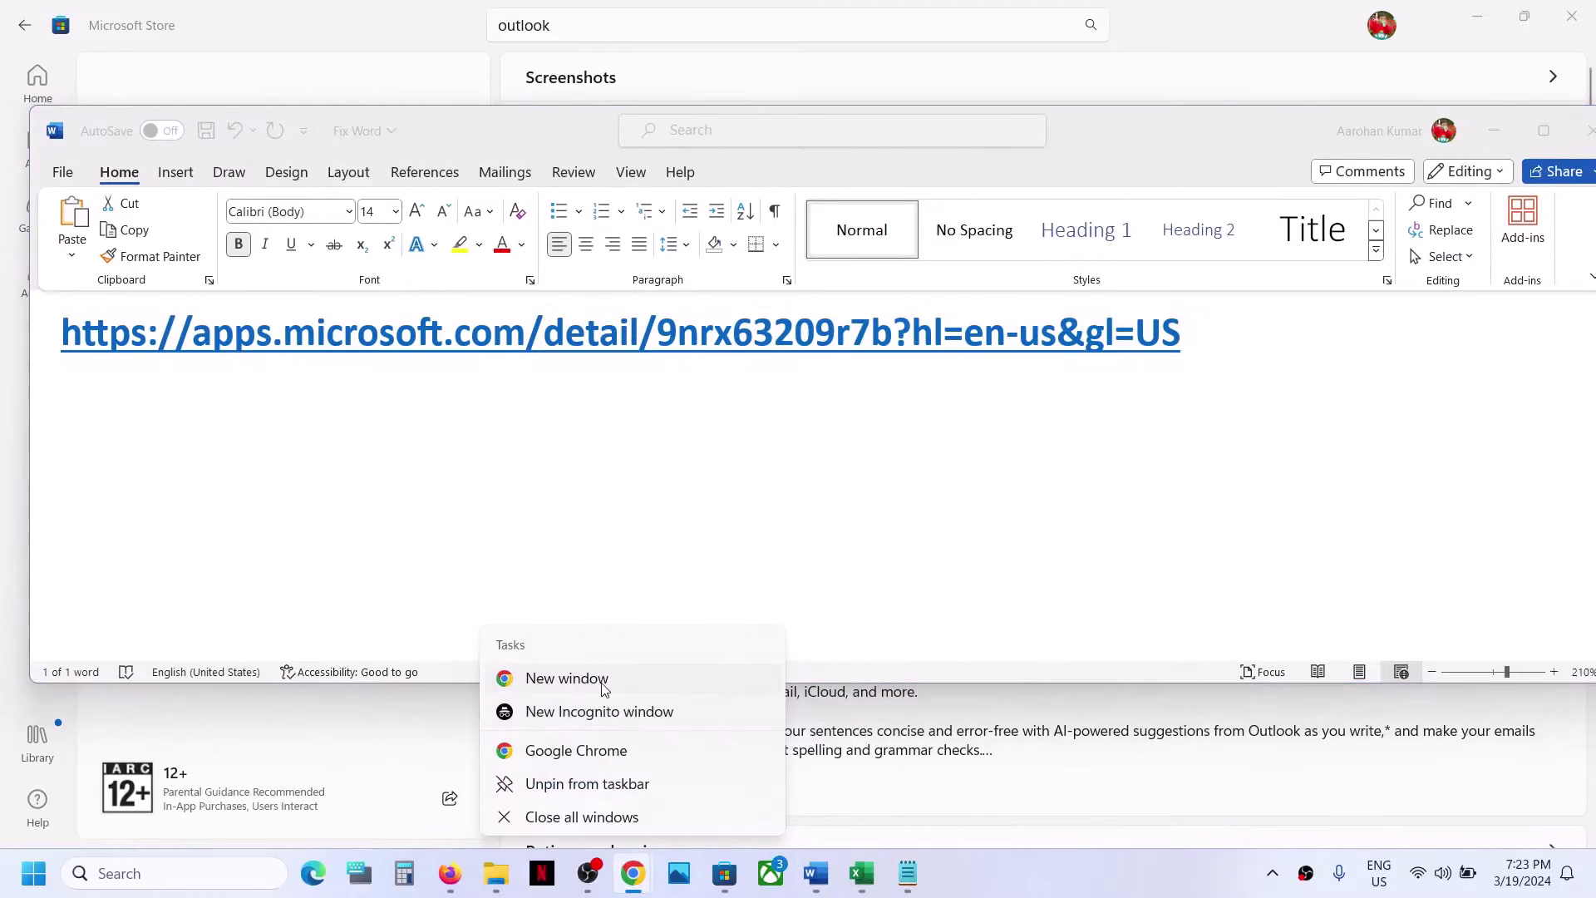
click(603, 685)
text(https://apps.microsoft.com/detail/9nrx63209r7b?hl=en-us&gl=US)
key(Return)
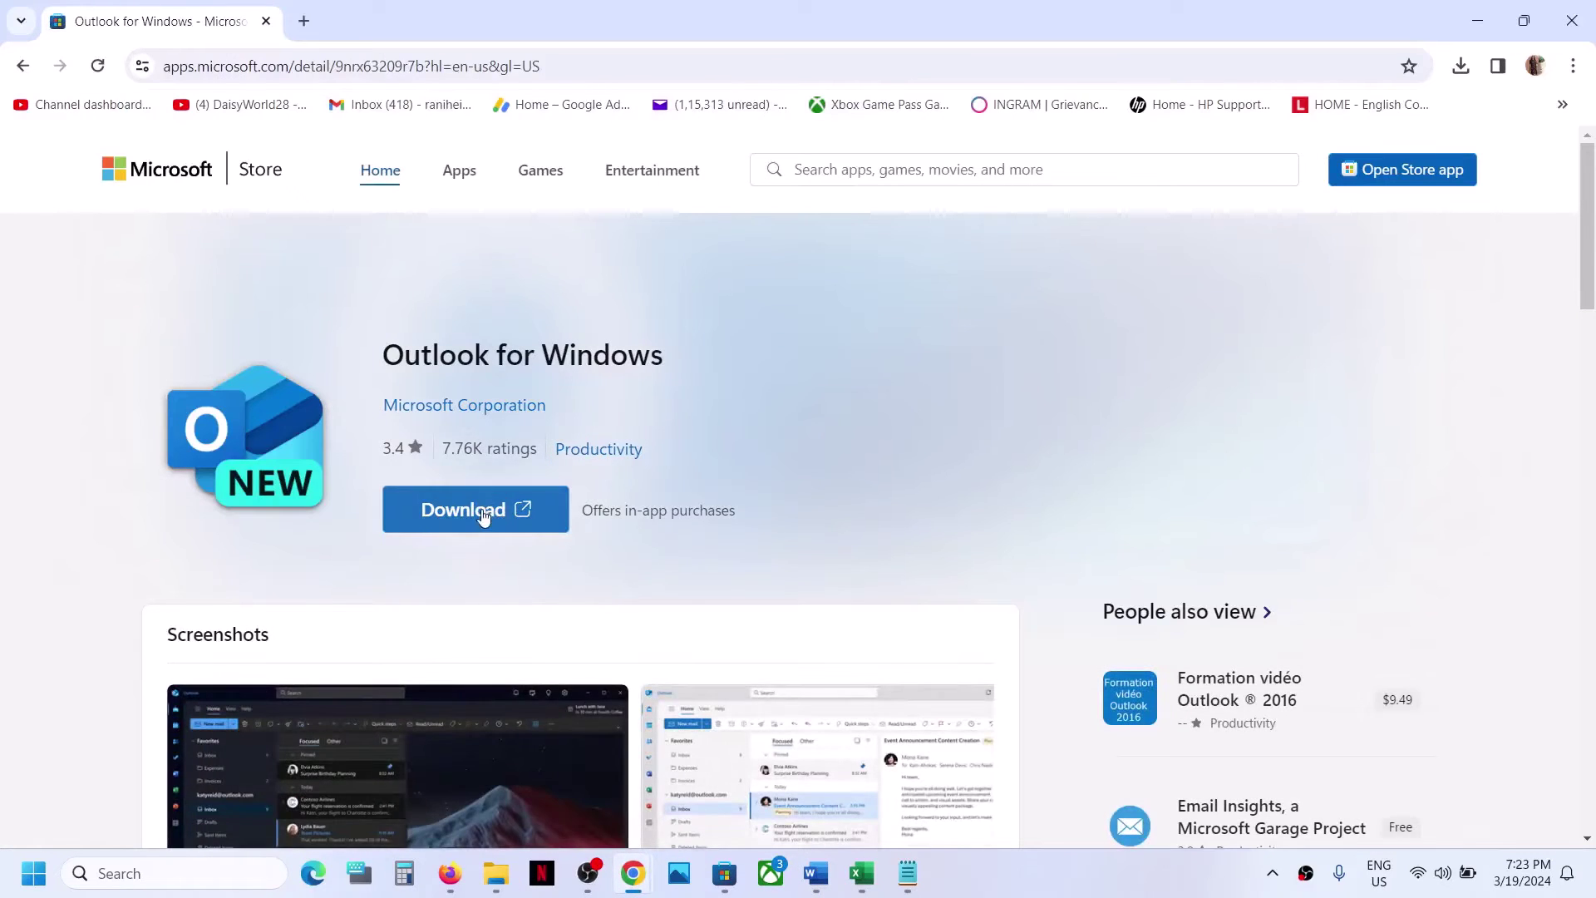
Download the Outlook for Windows installer from the web page, run it, and minimize the Outlook window
click(505, 522)
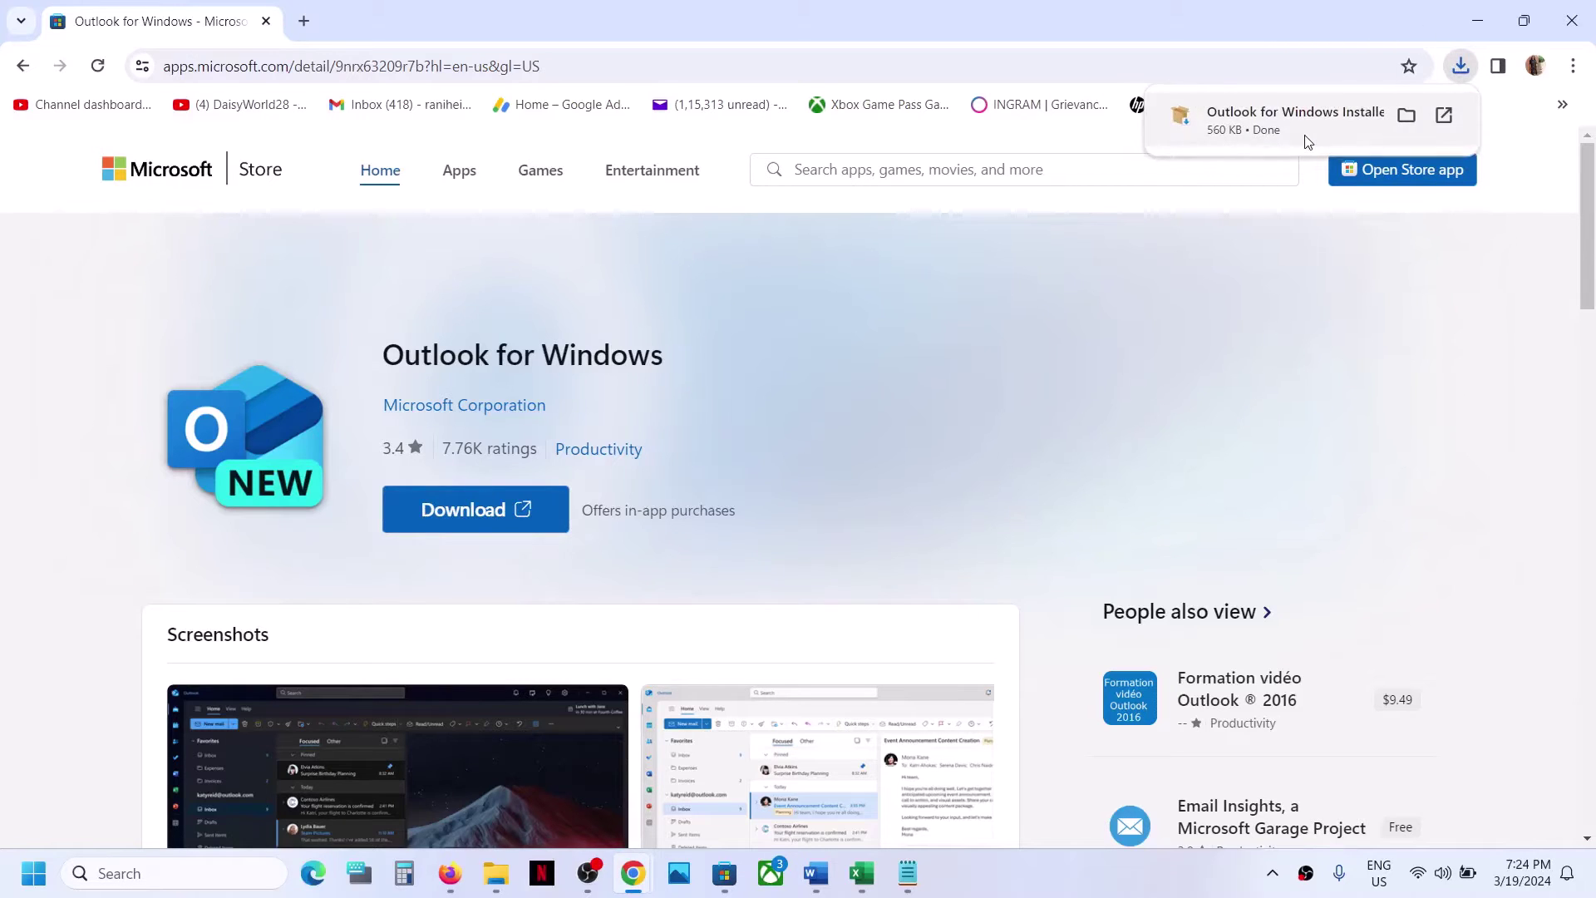
click(1307, 142)
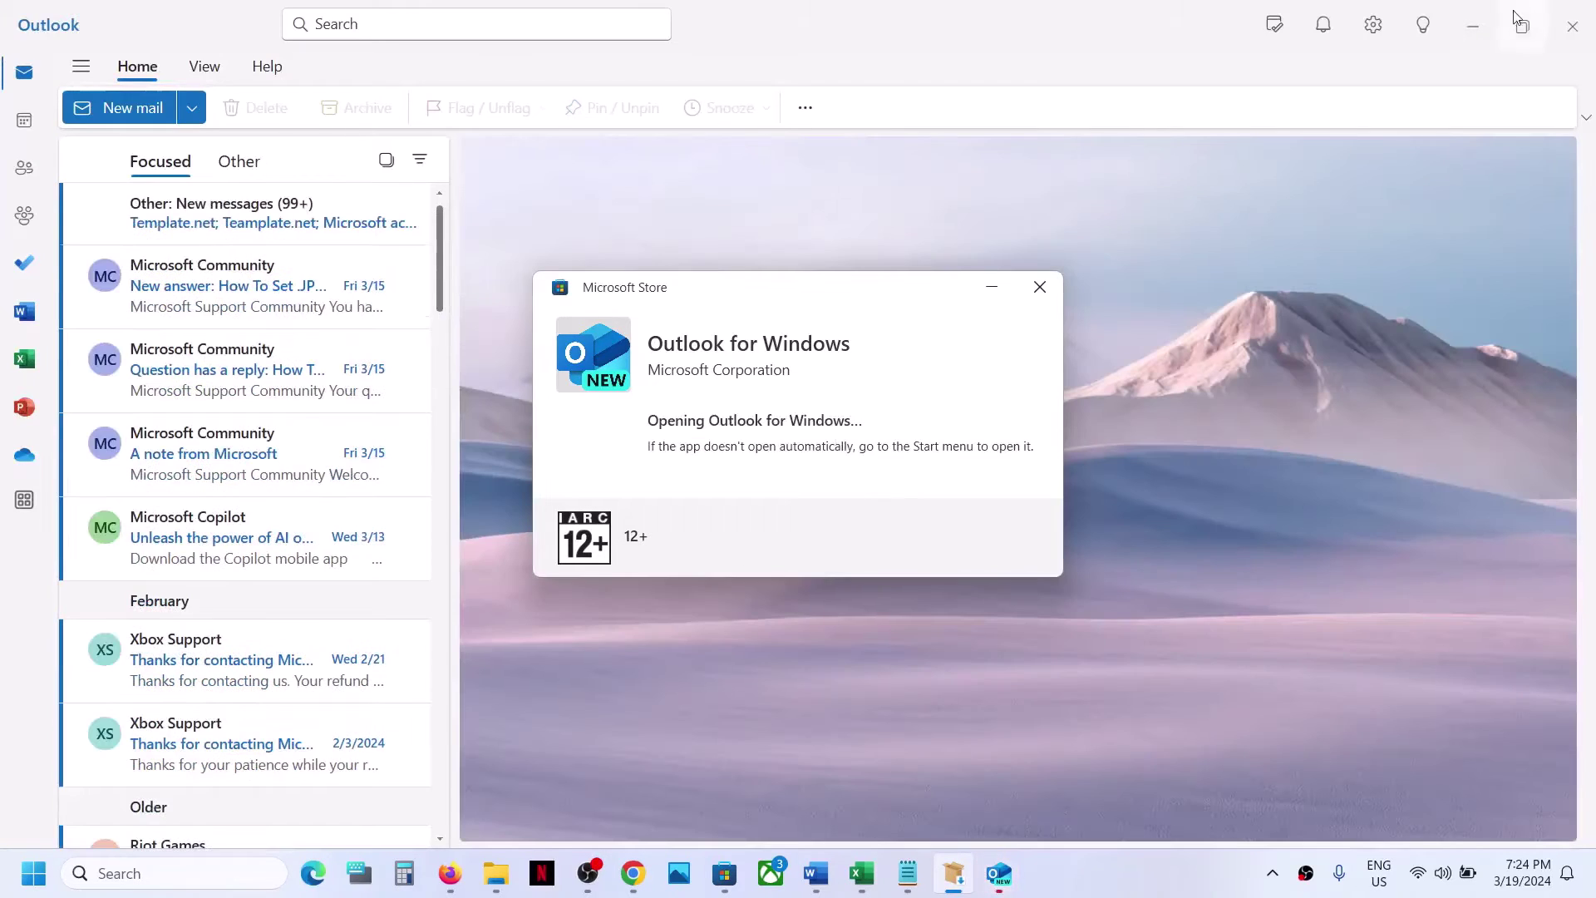
click(1480, 27)
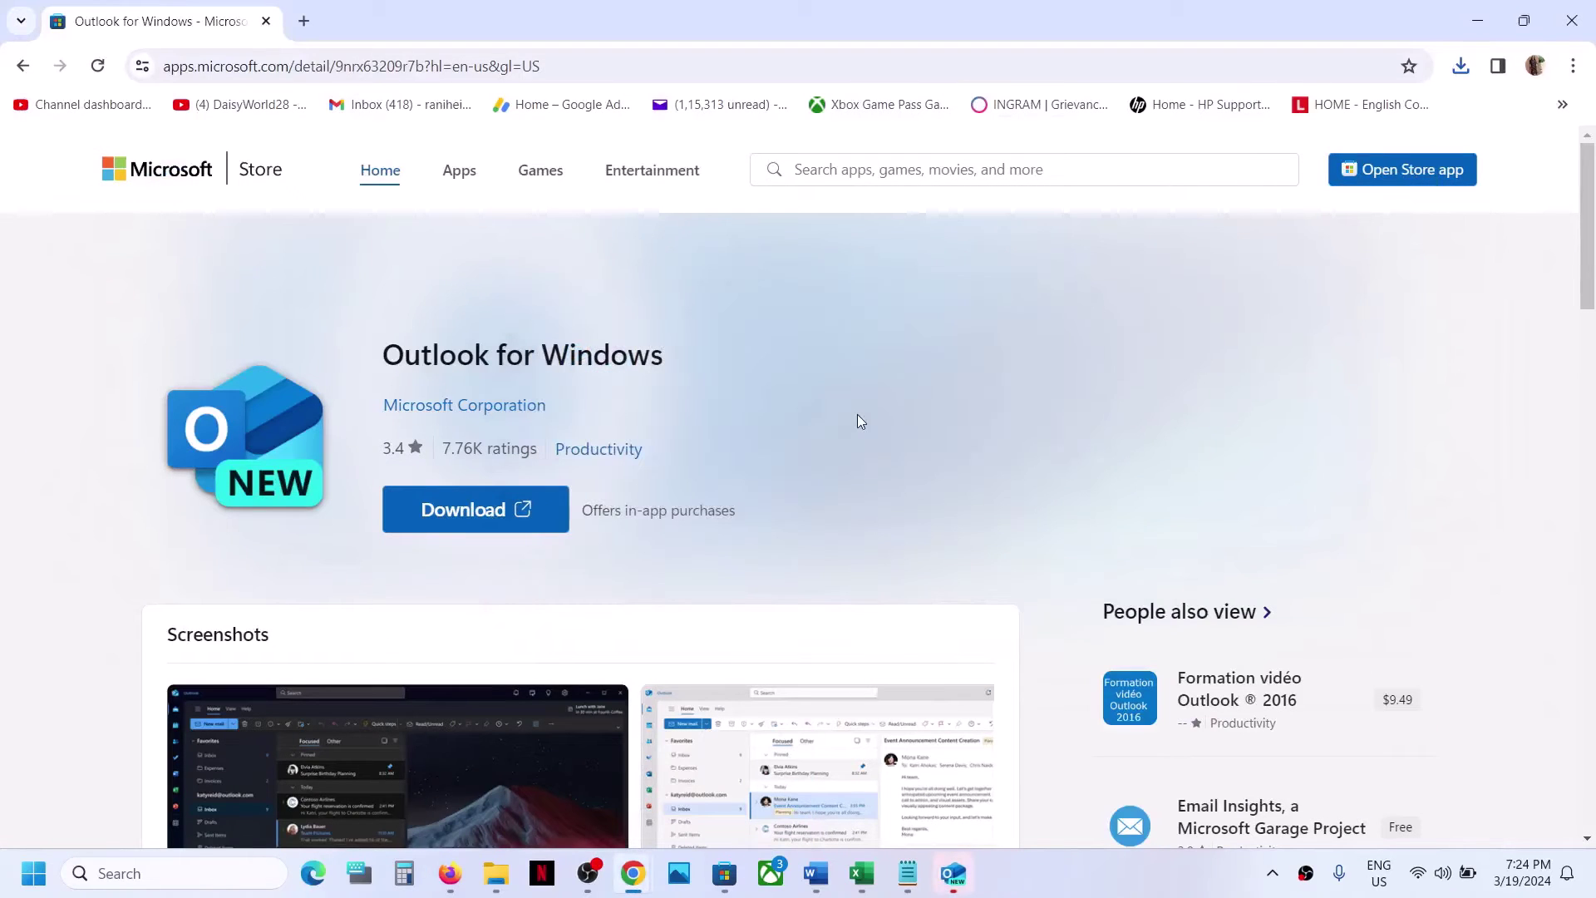
right_click(1045, 886)
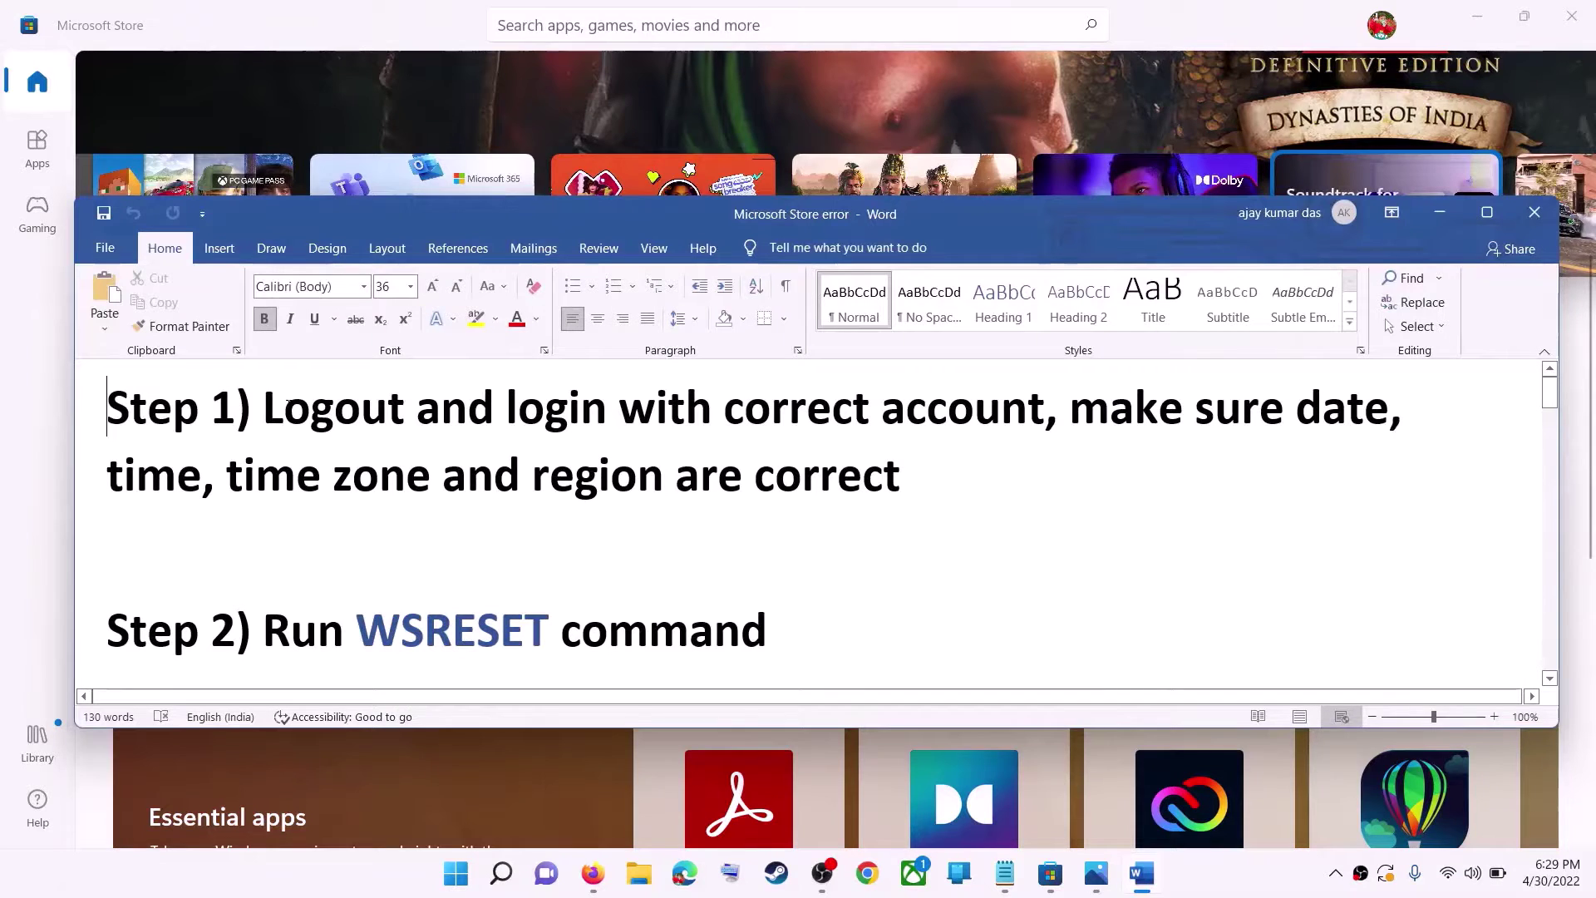
Sign out of the Microsoft Store and sign back in with the existing Microsoft account
drag(264, 407, 1045, 411)
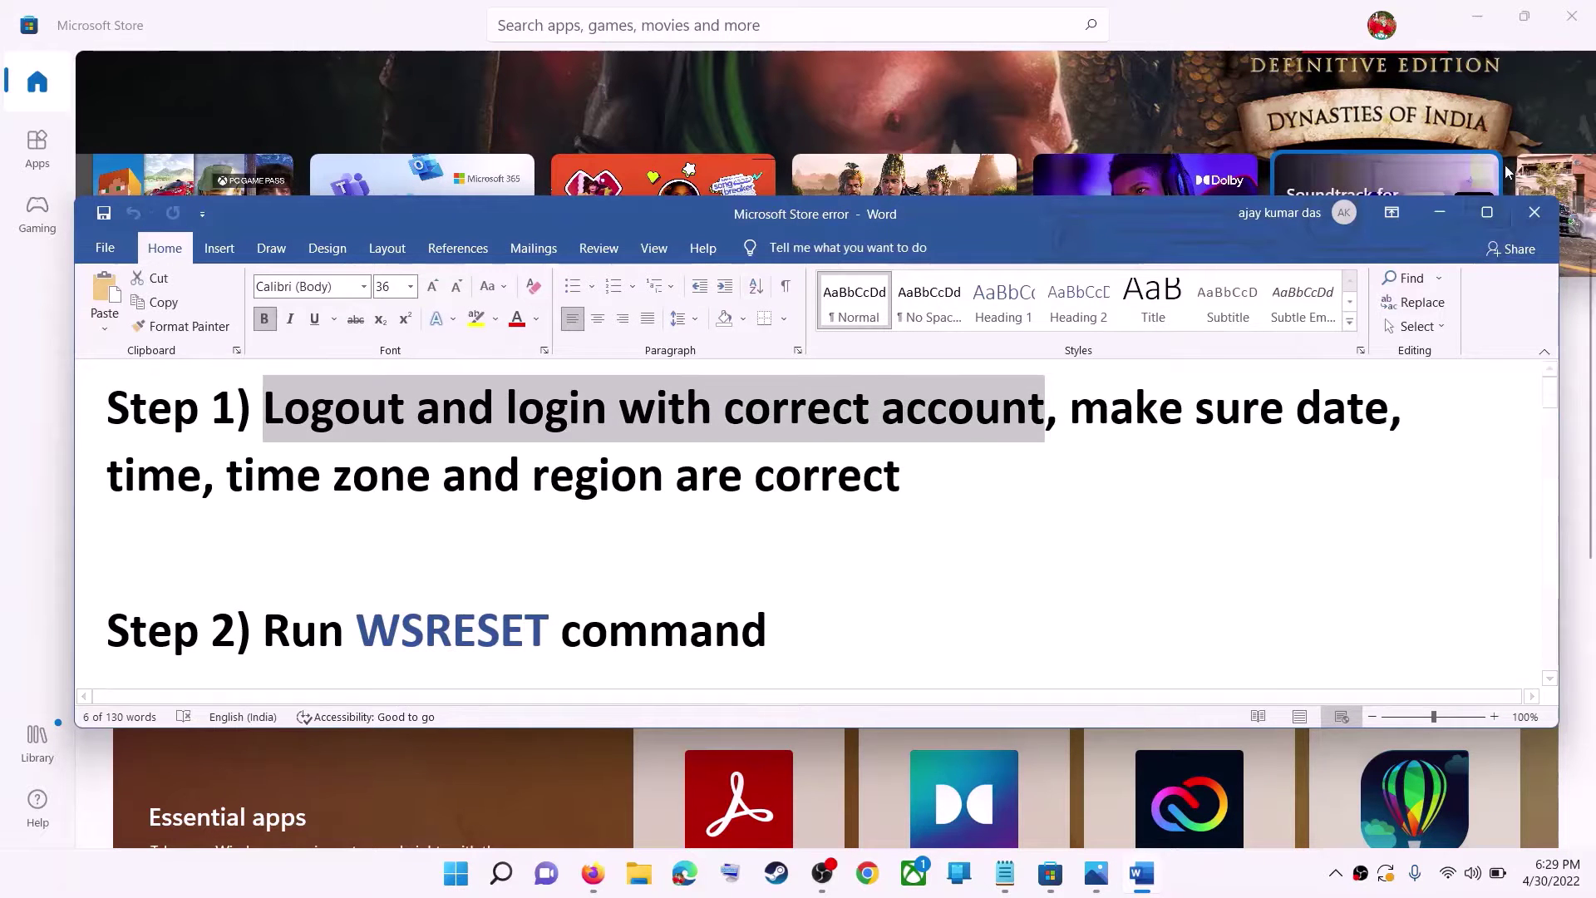
click(1443, 220)
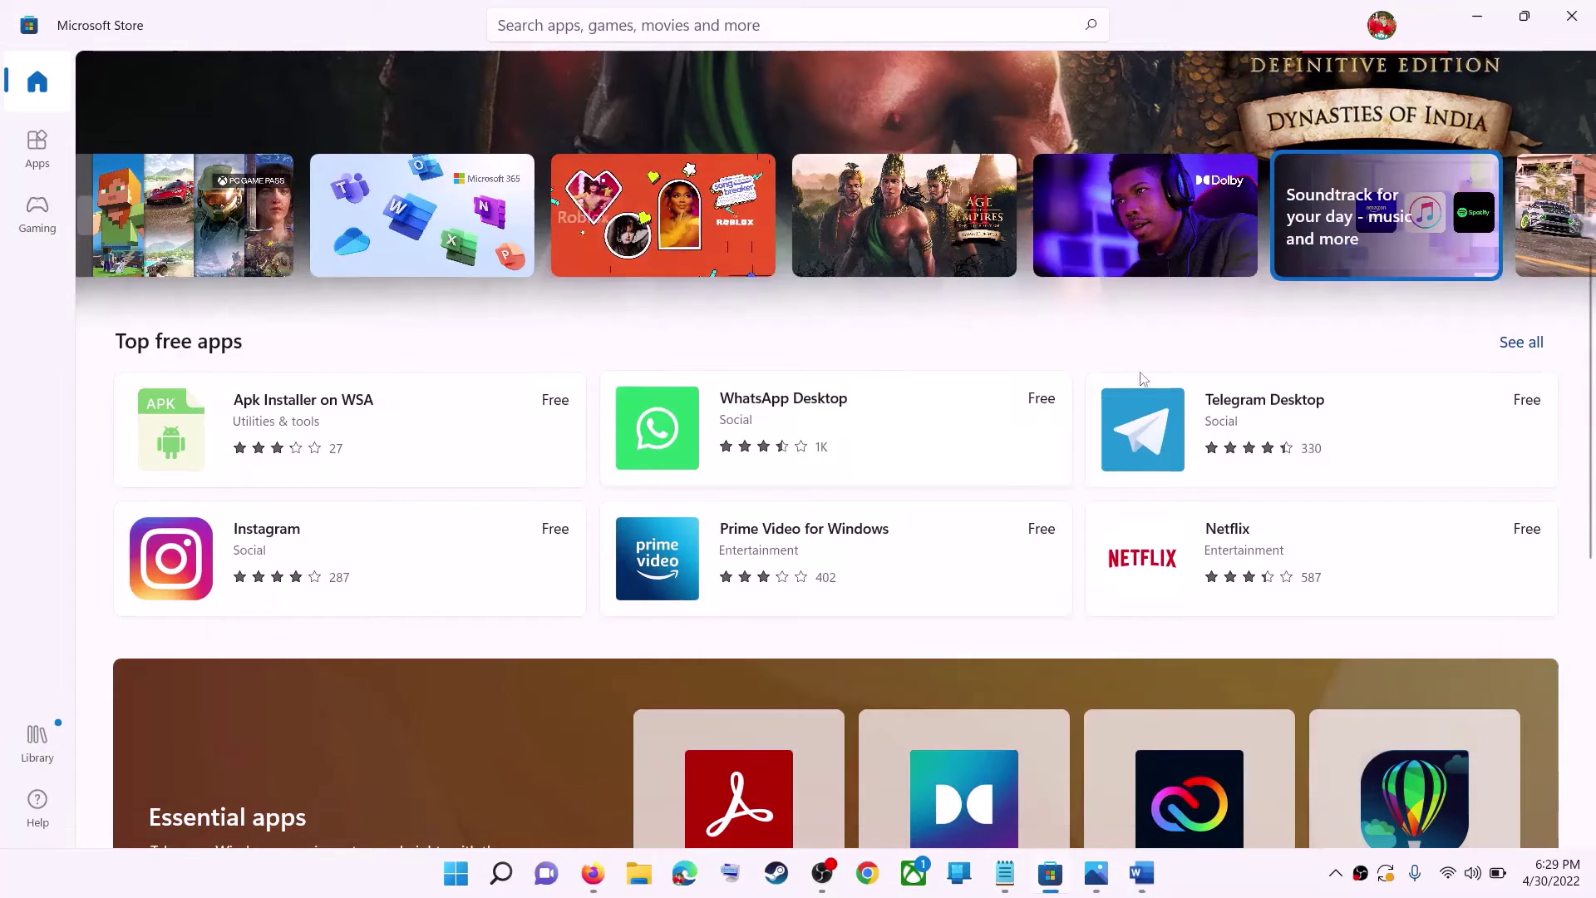
scroll(1169, 508, up, 5)
scroll(1168, 508, down, 1)
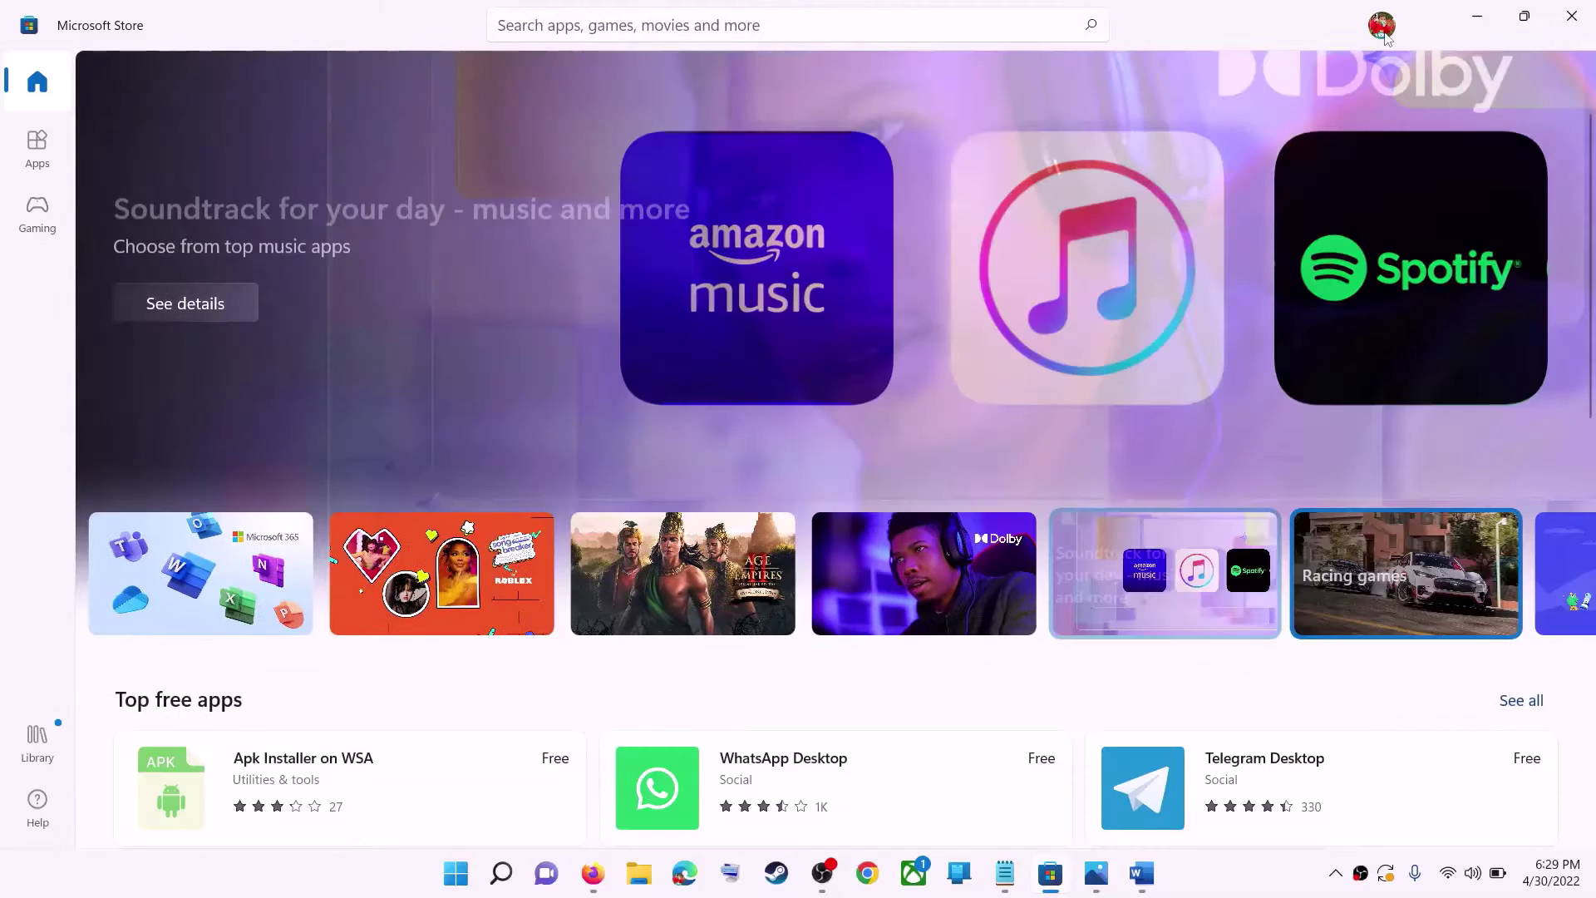
click(1383, 30)
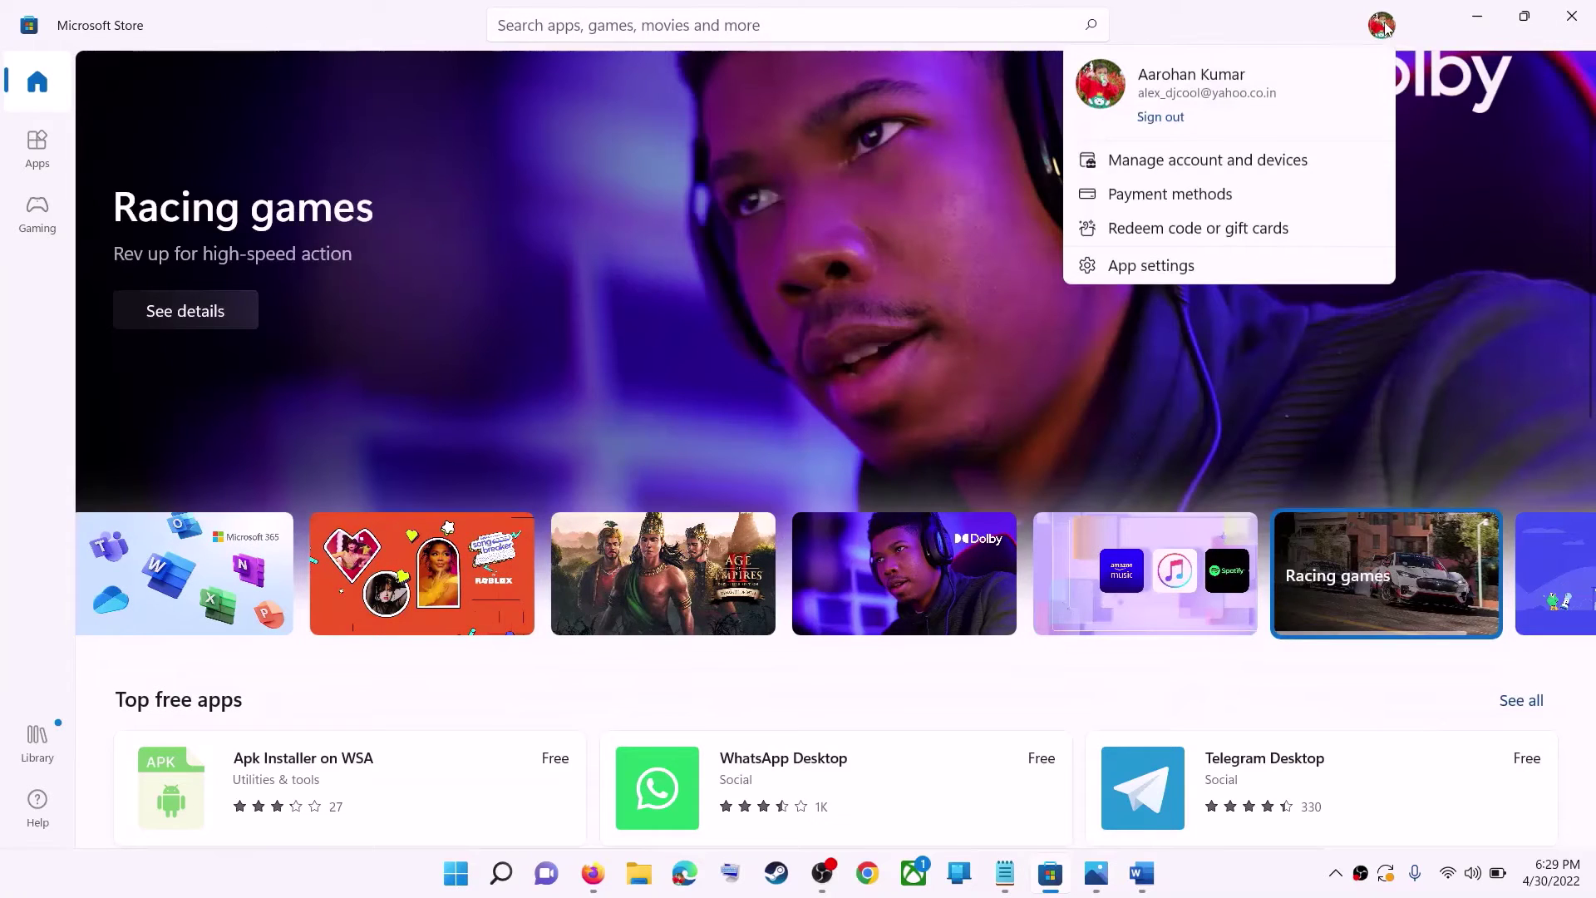
click(1138, 125)
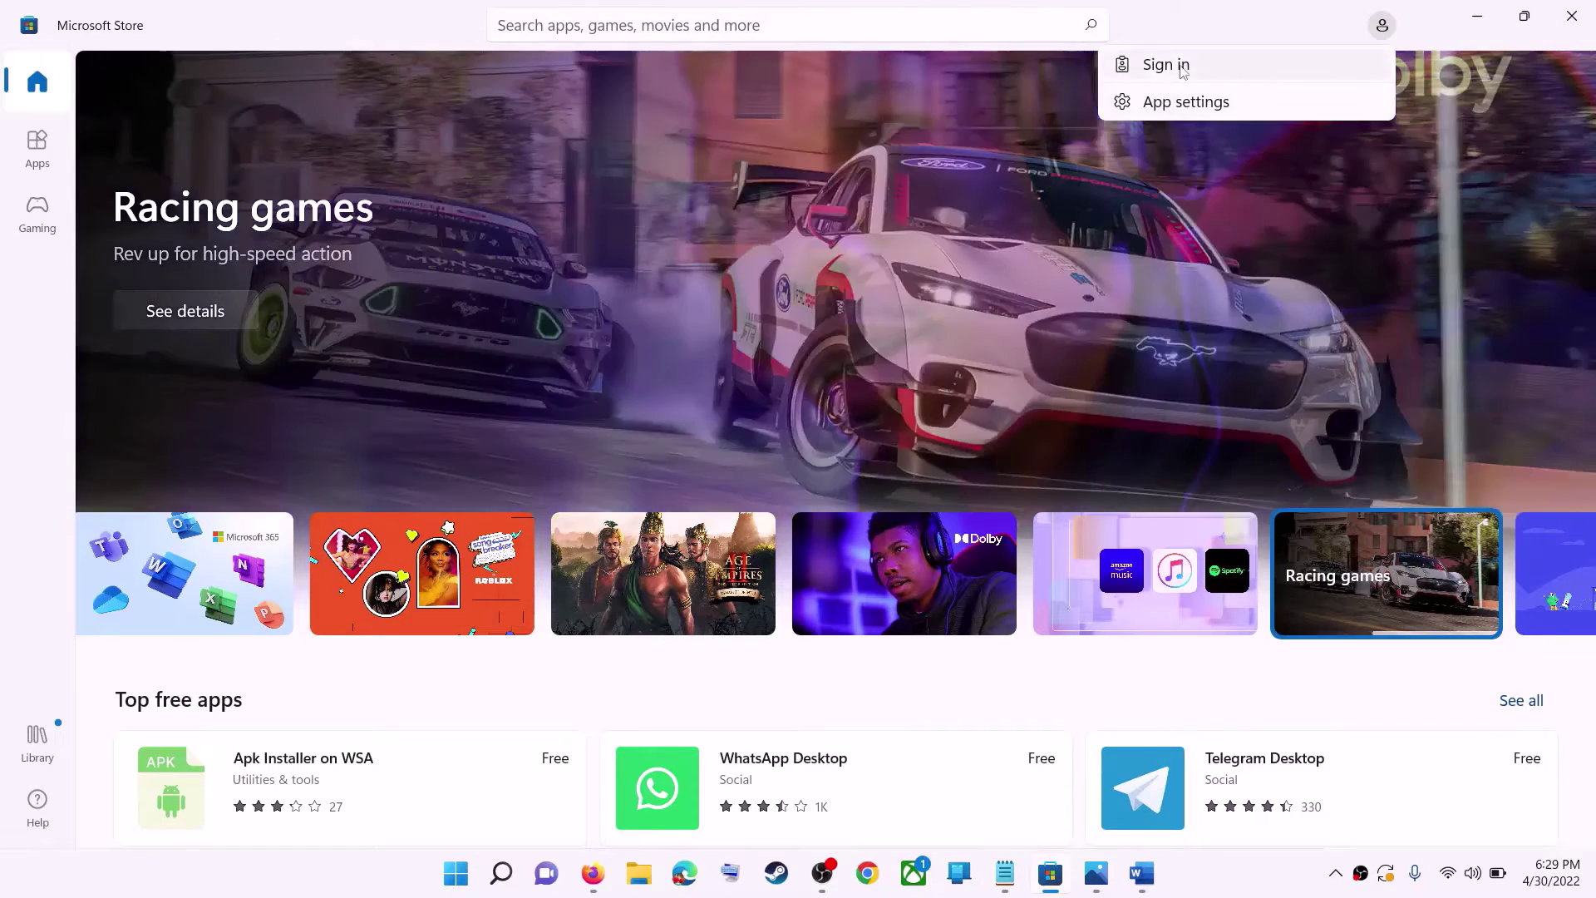
click(1165, 65)
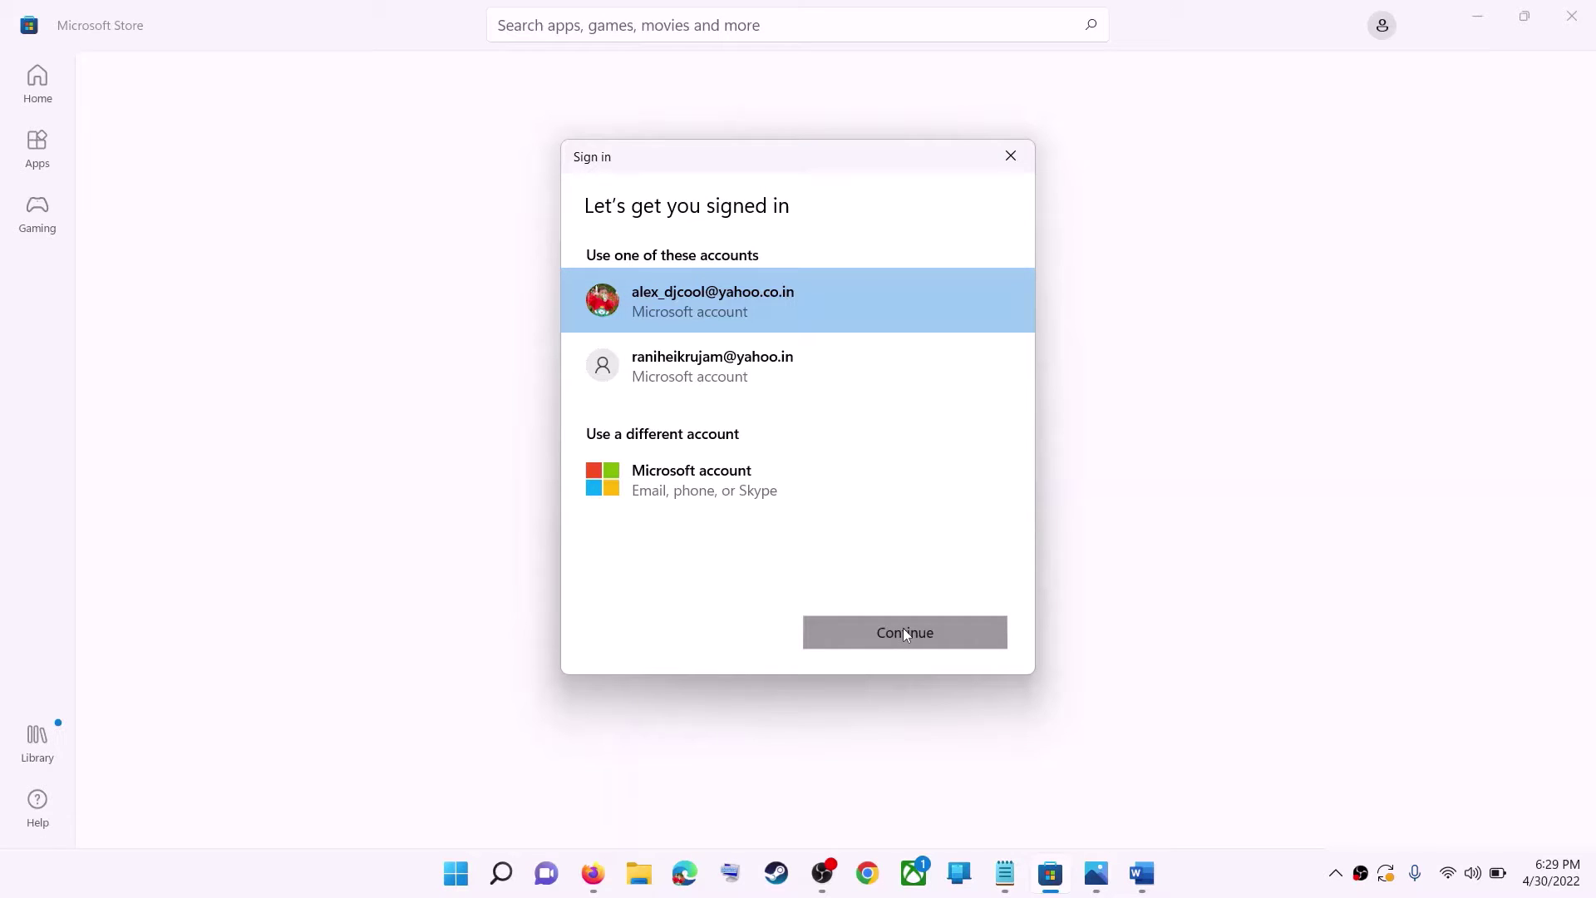
click(904, 632)
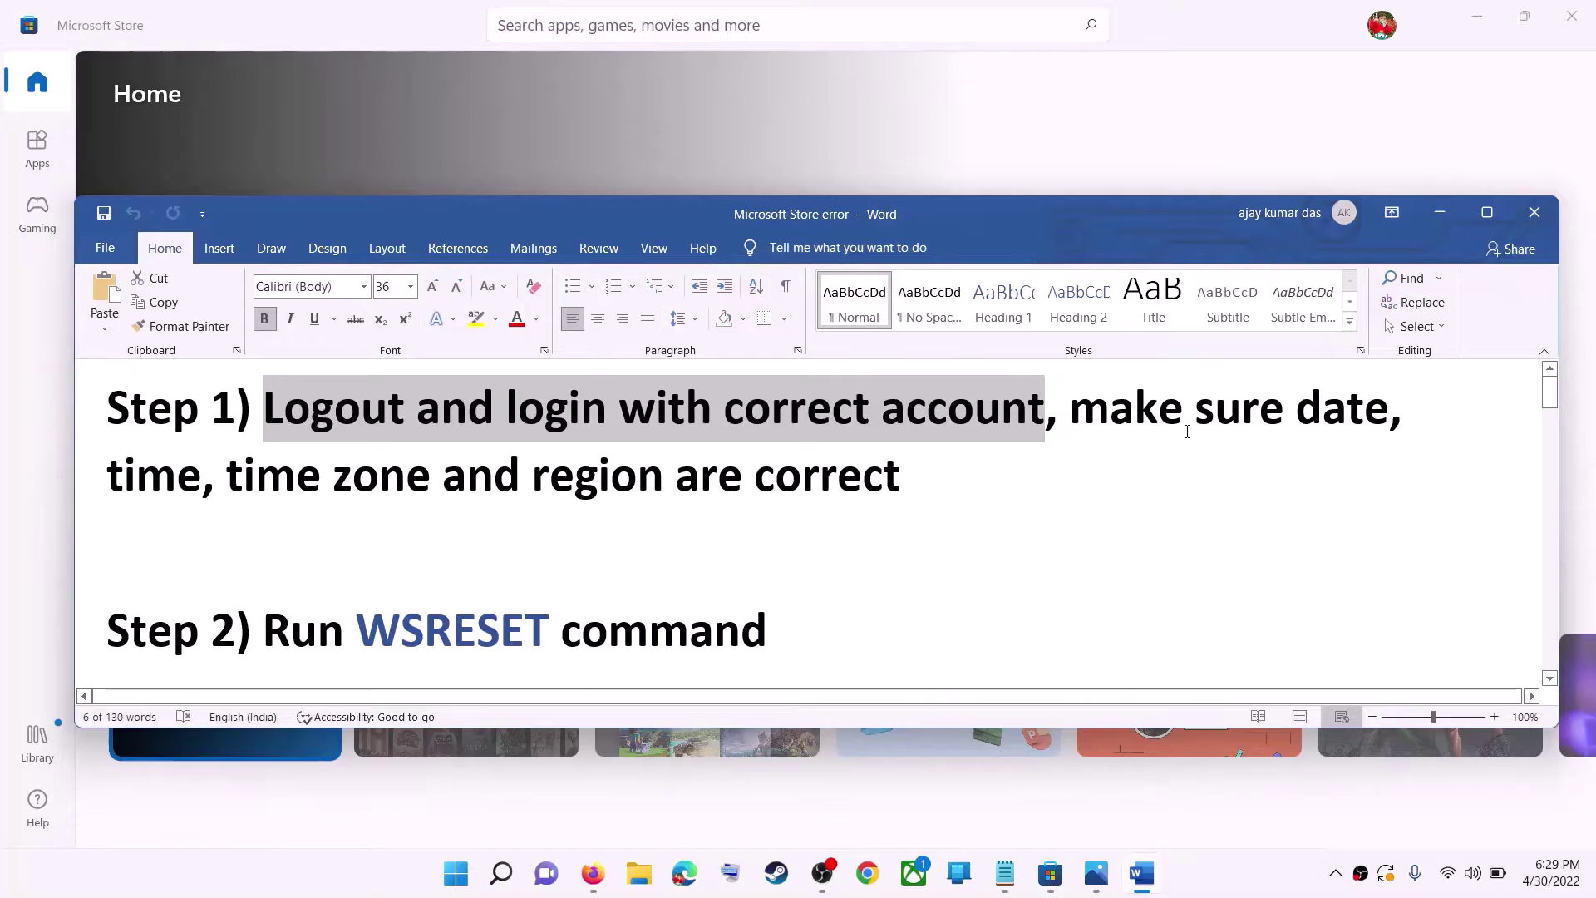
Review the automatic time, time zone and sync options in the Windows Date & time settings
drag(1187, 431, 810, 463)
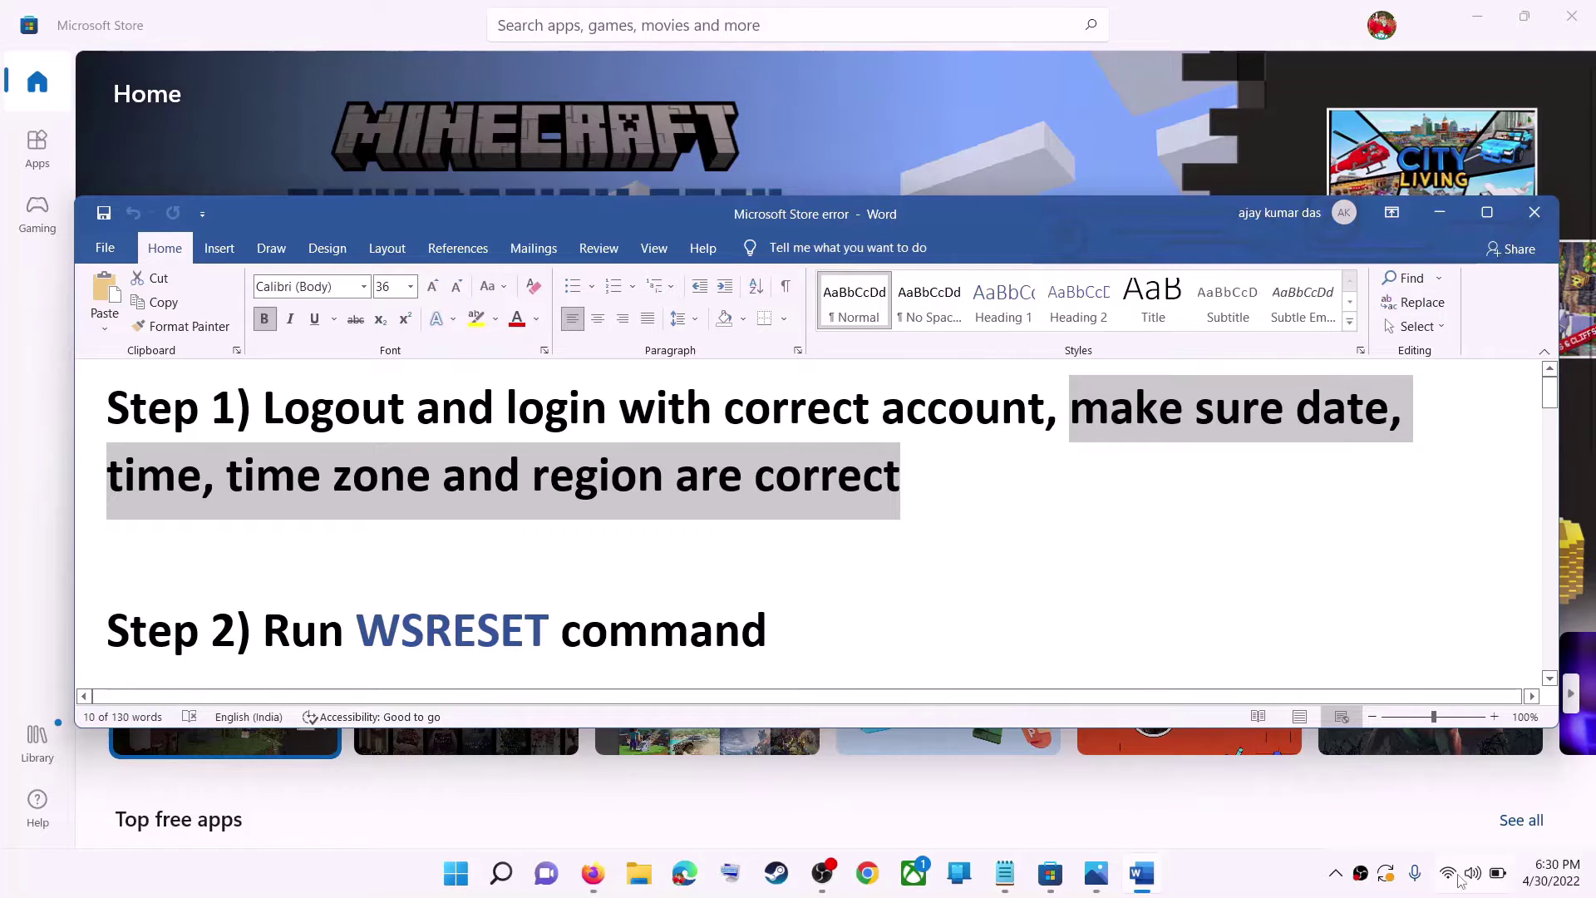
right_click(1551, 873)
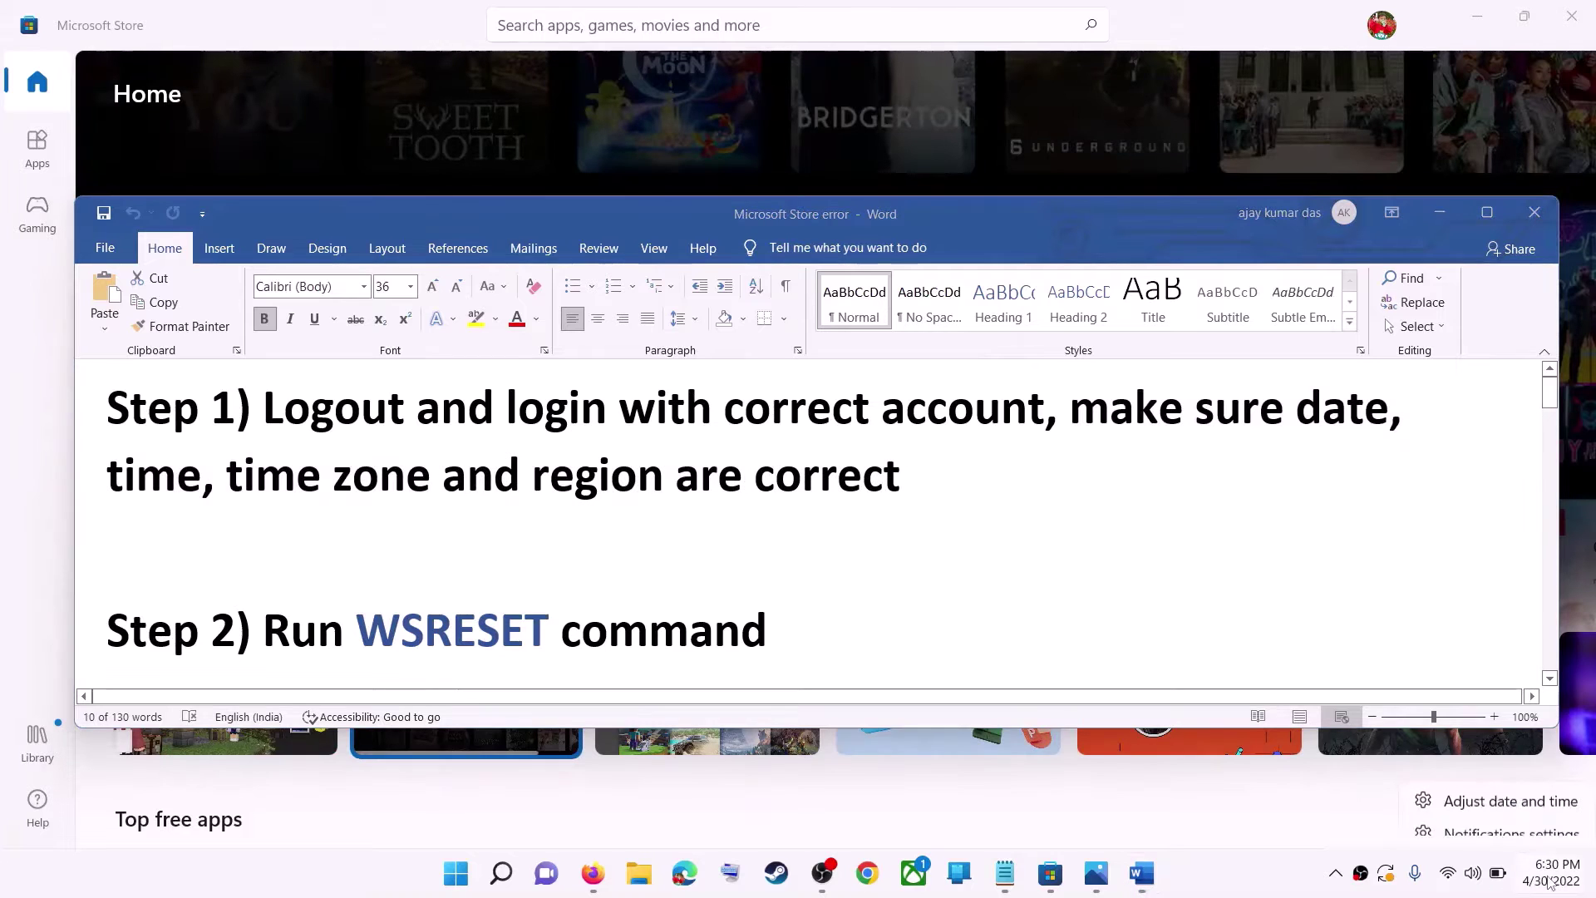
click(1521, 785)
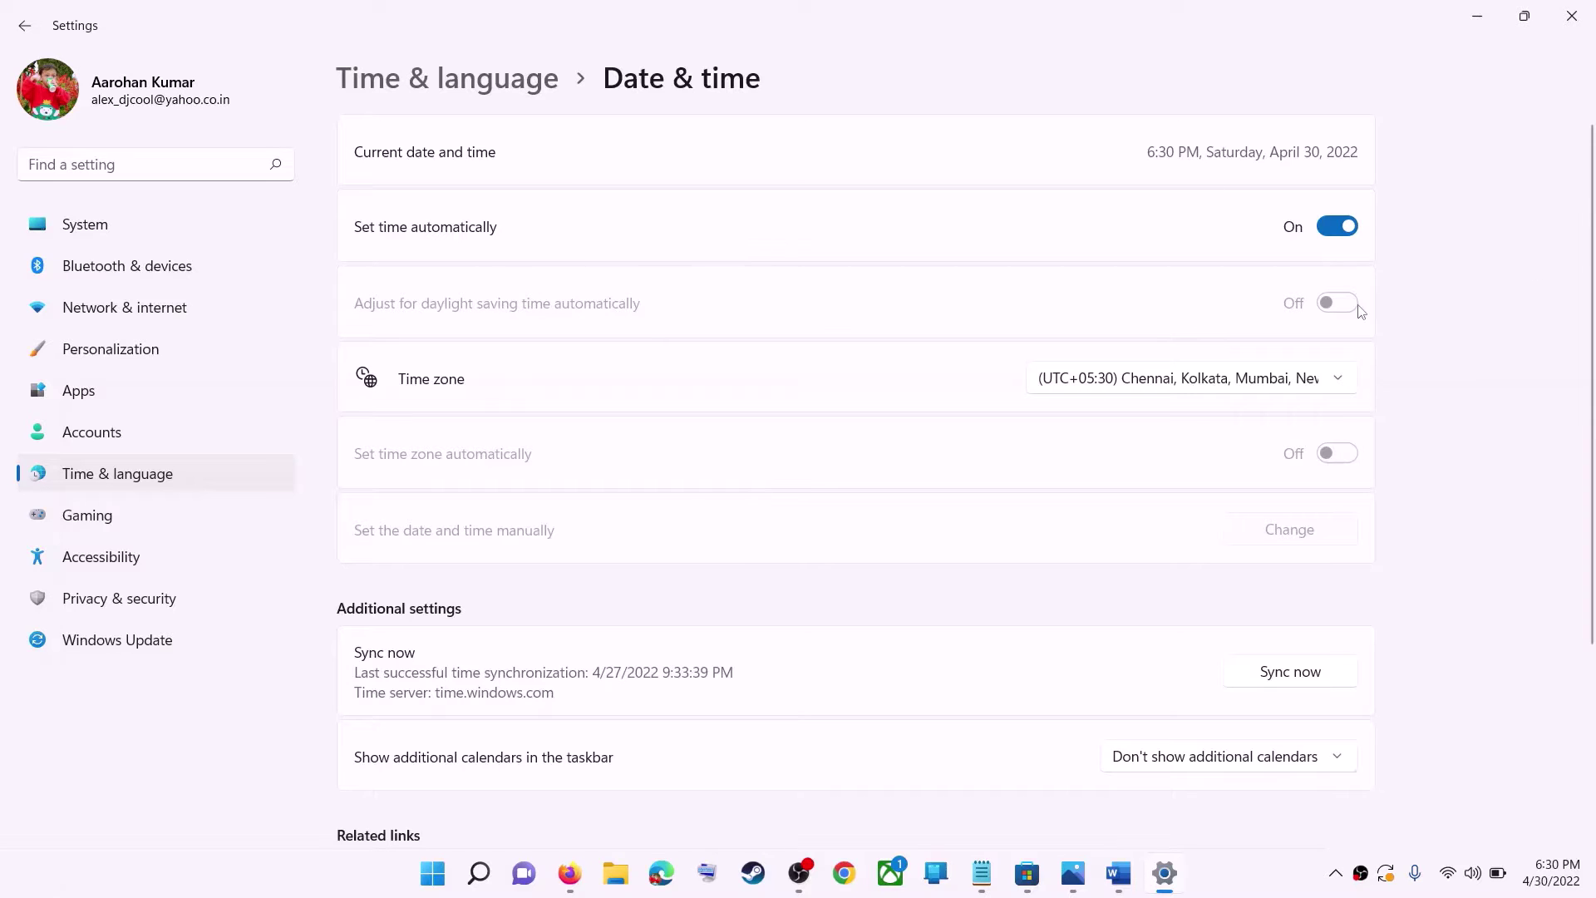
click(1172, 393)
click(1226, 379)
scroll(1434, 464, down, 3)
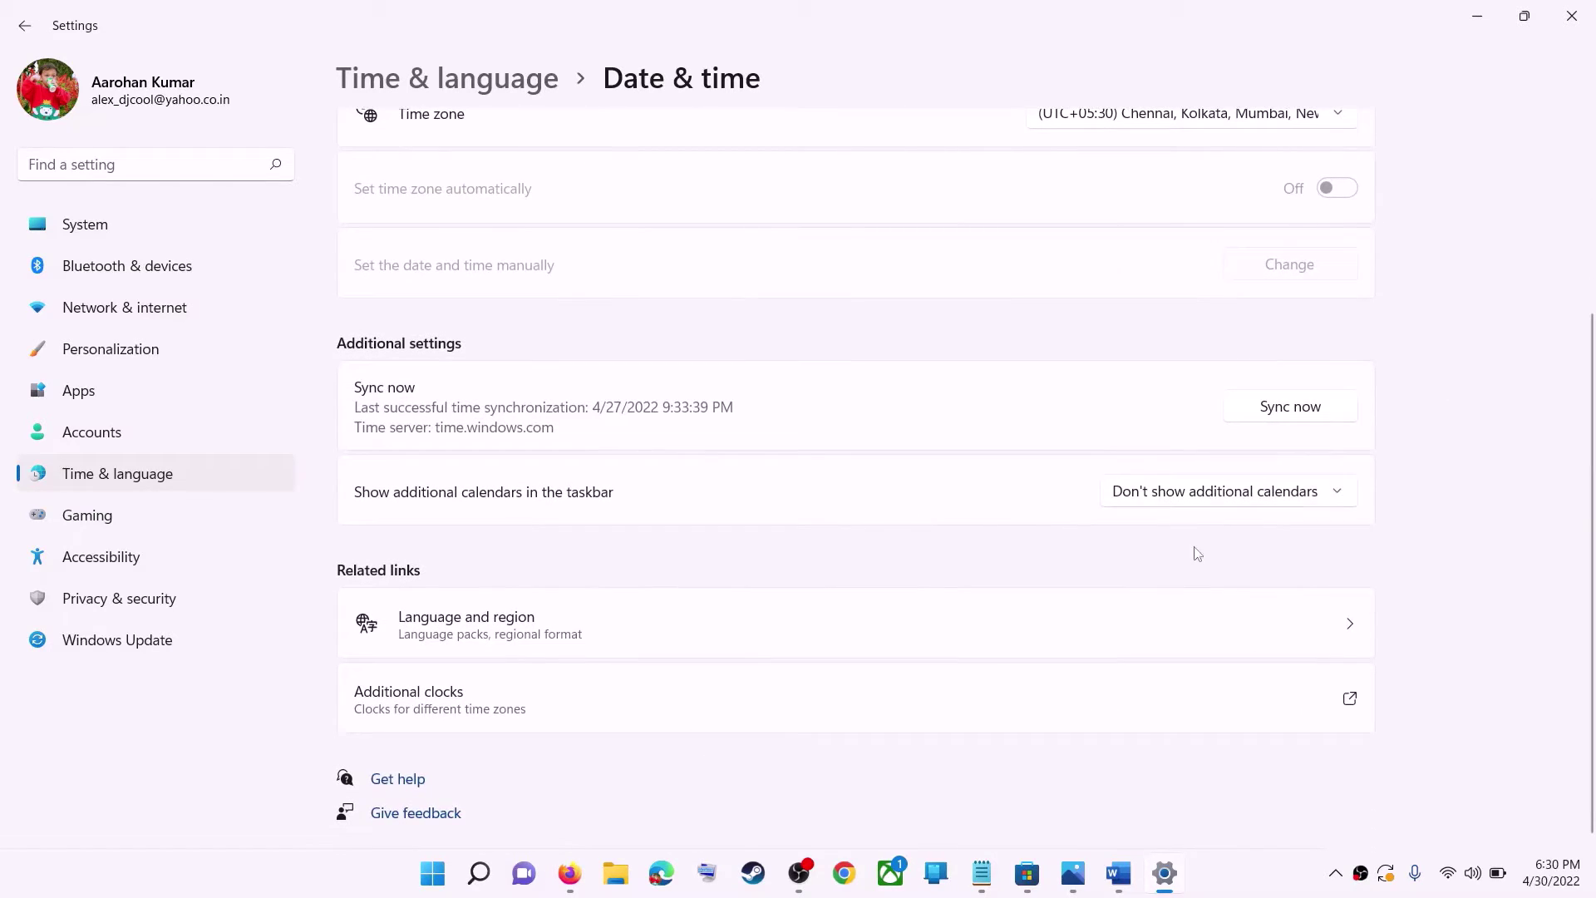
scroll(1188, 556, up, 3)
scroll(741, 492, down, 3)
scroll(692, 489, up, 3)
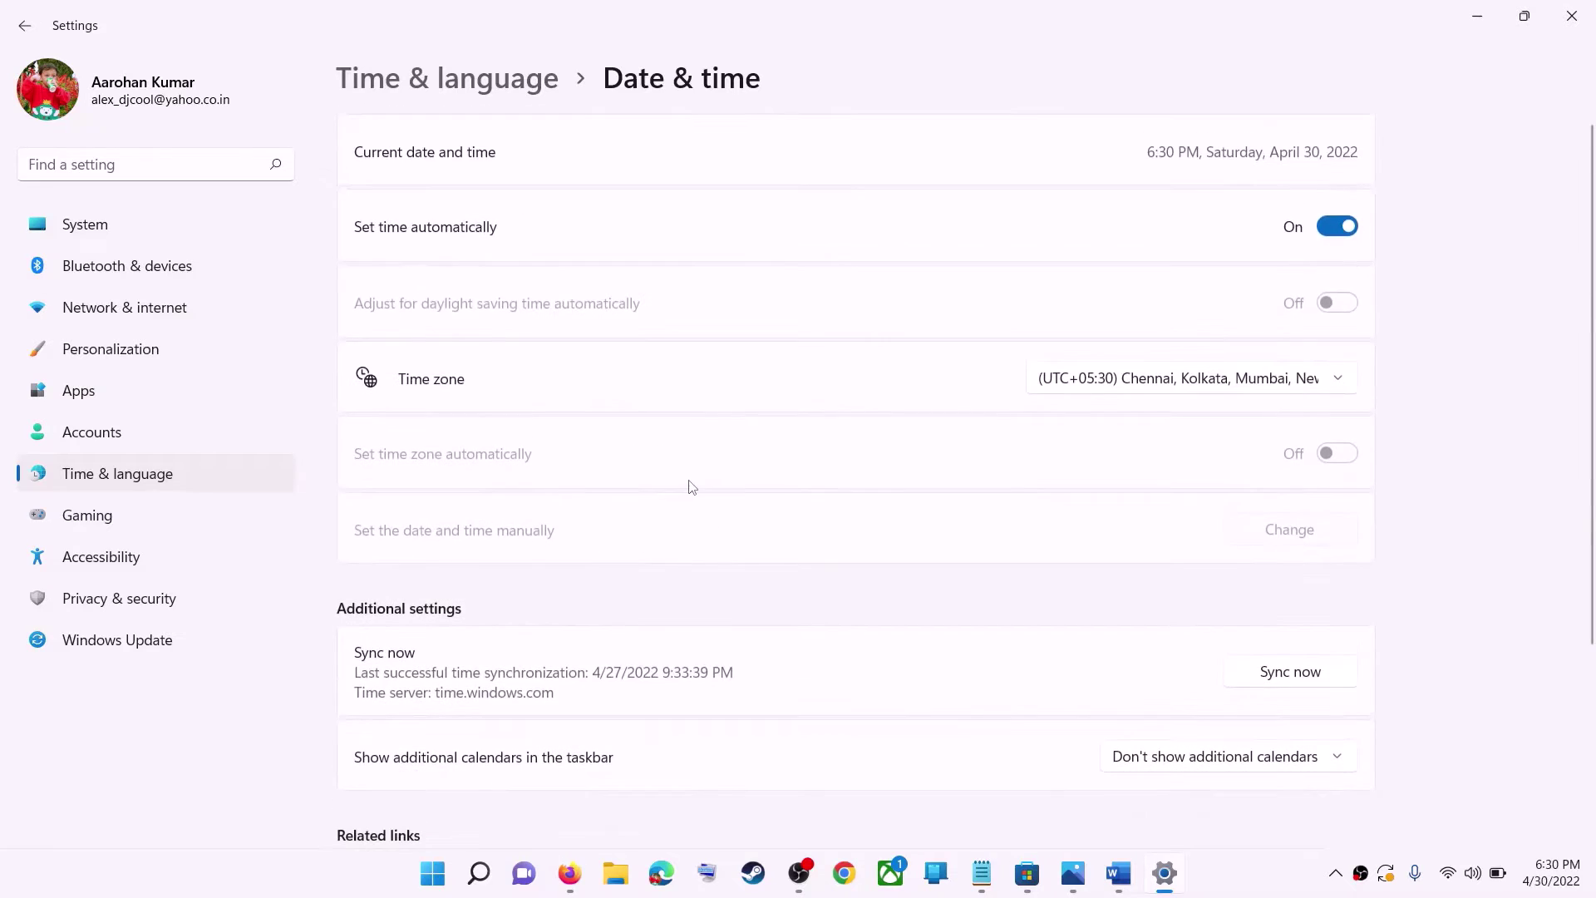
Check the country or region choice in the Language & region settings, and close Settings
click(108, 480)
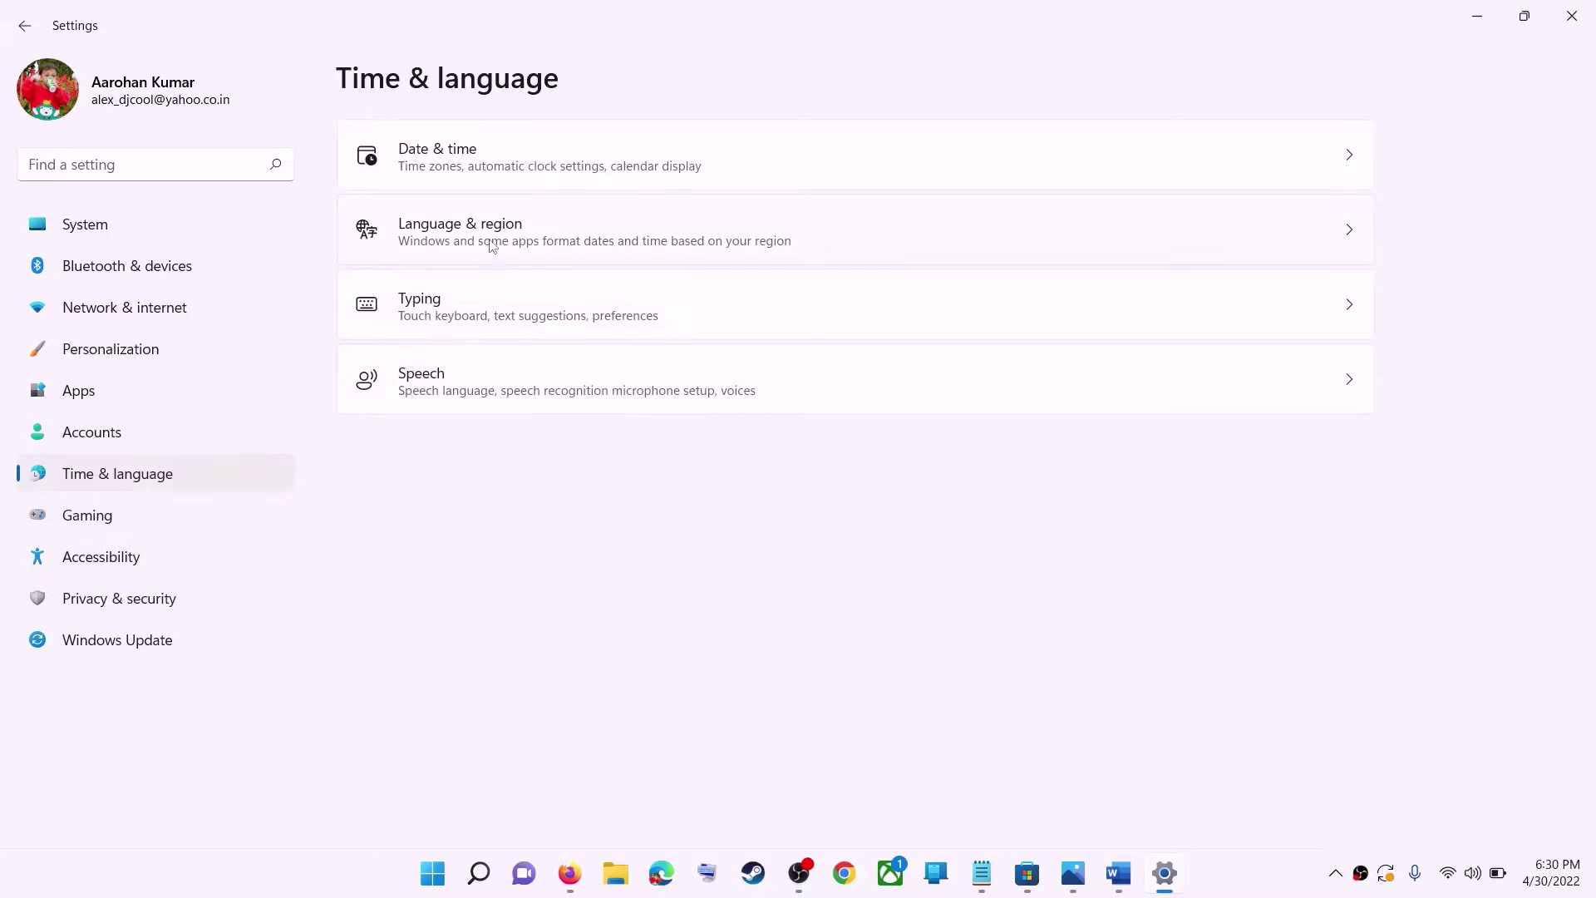
click(1205, 249)
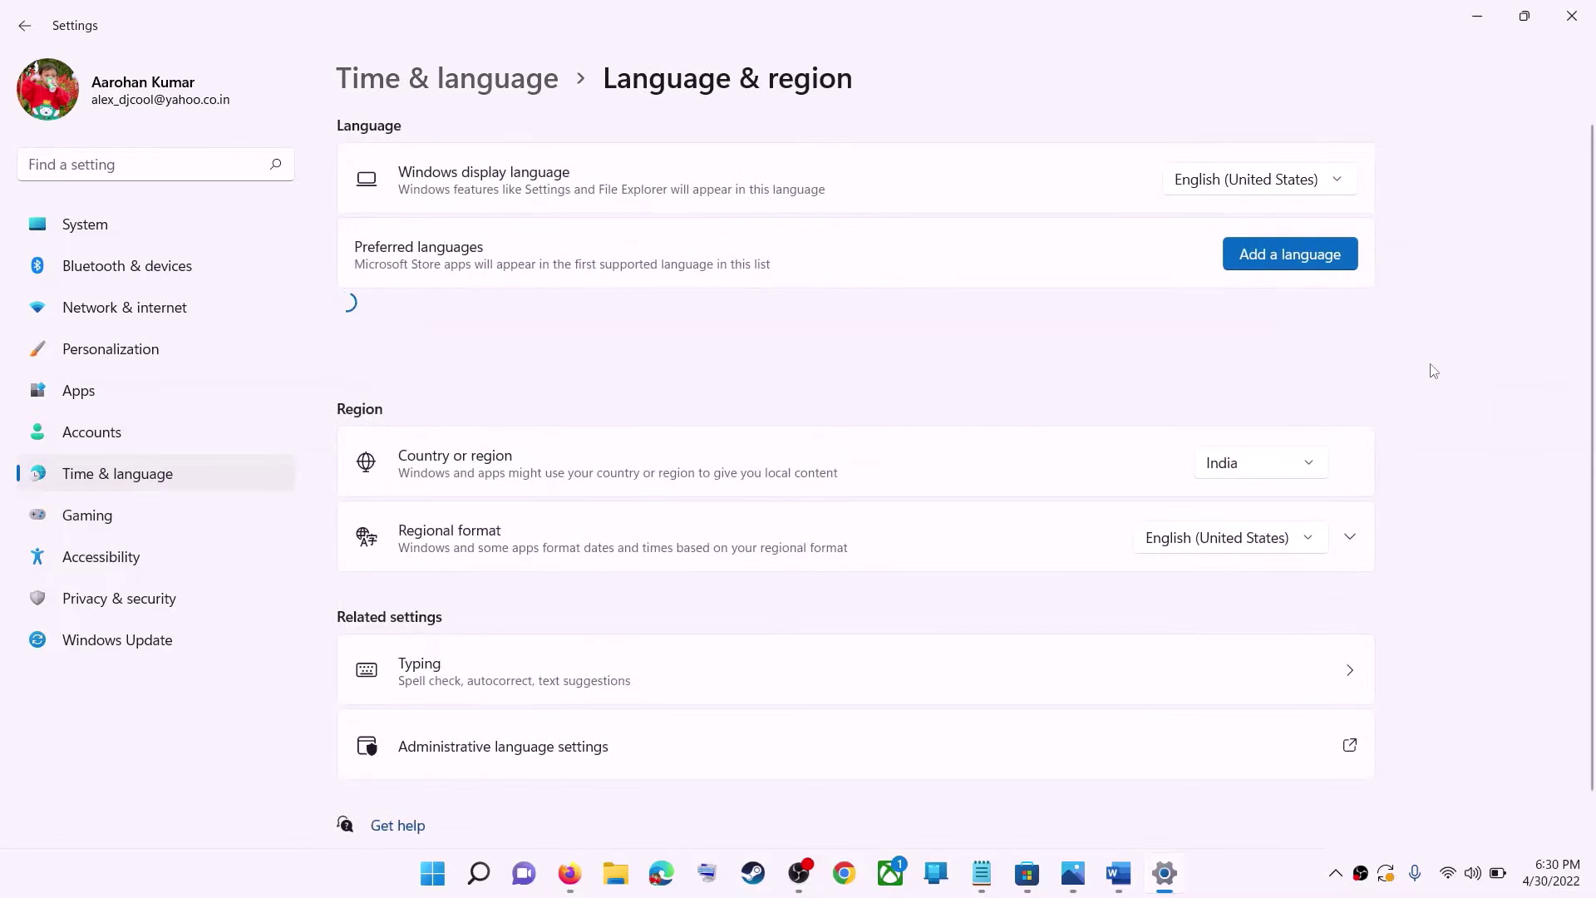
click(1238, 462)
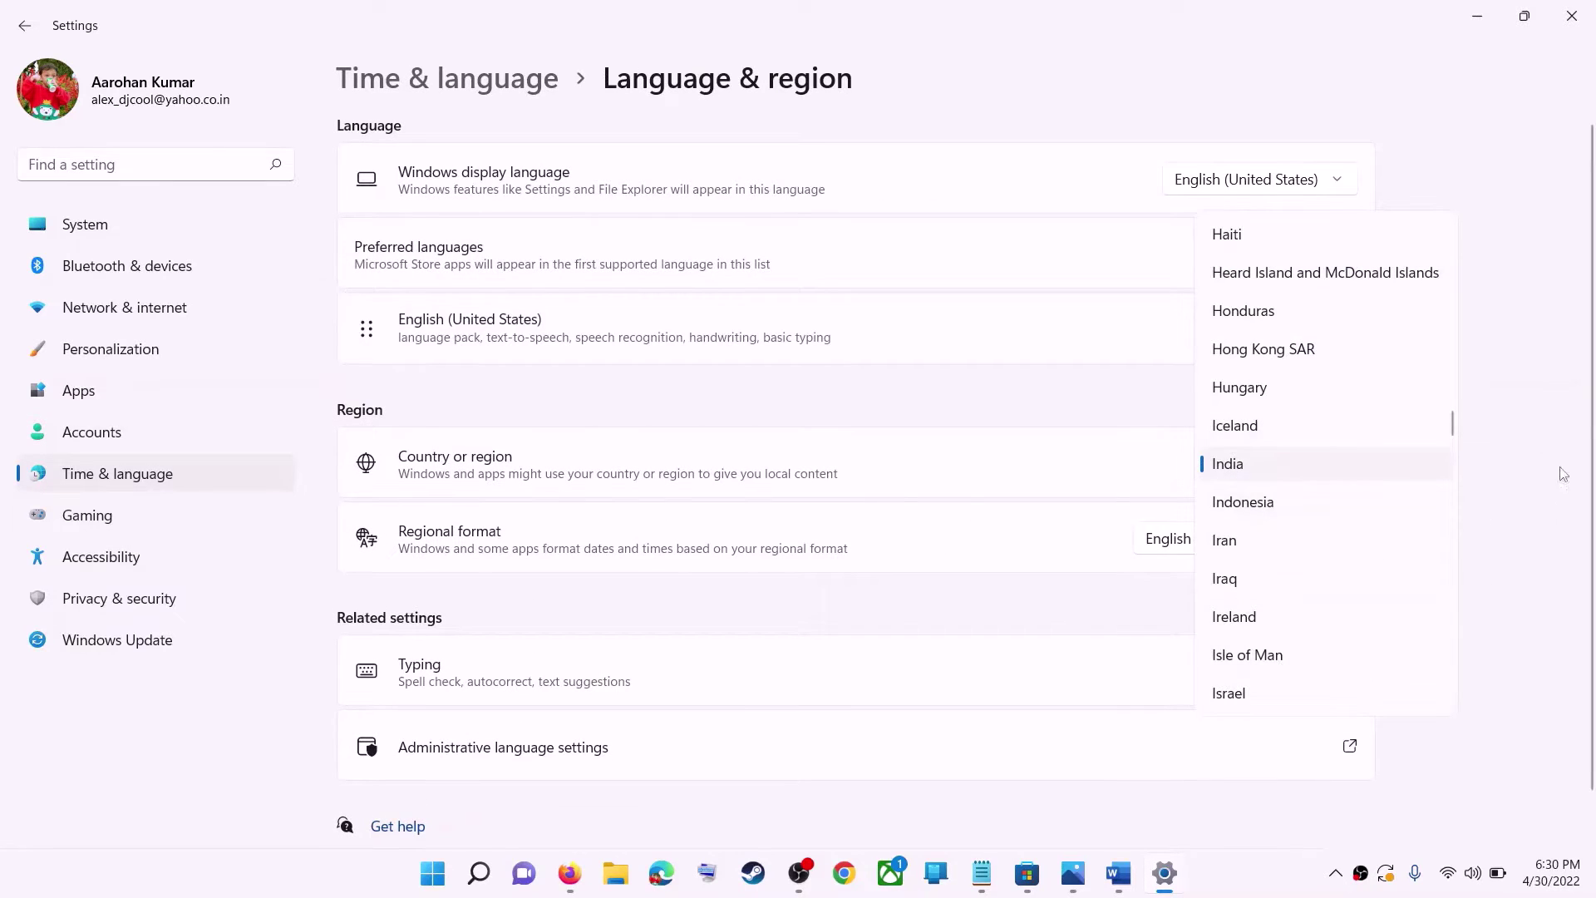
click(1544, 52)
click(1570, 16)
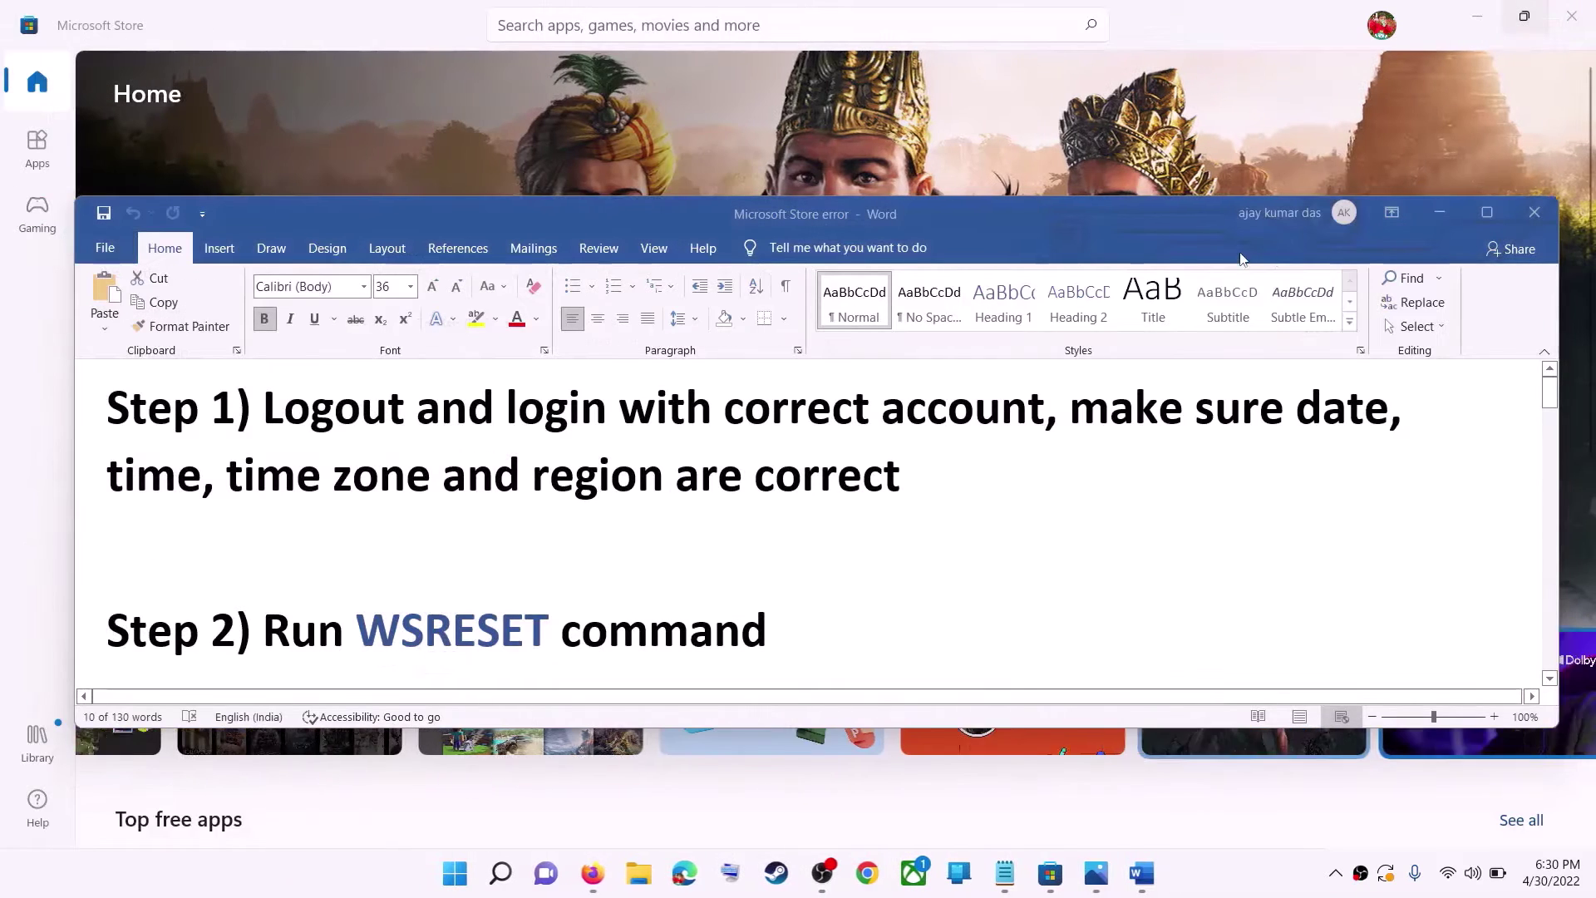
Copy WSRESET from the Word document, run it as a command through Windows search, and maximize the reopened Store window
drag(1070, 408, 548, 577)
scroll(548, 576, down, 1)
double_click(466, 580)
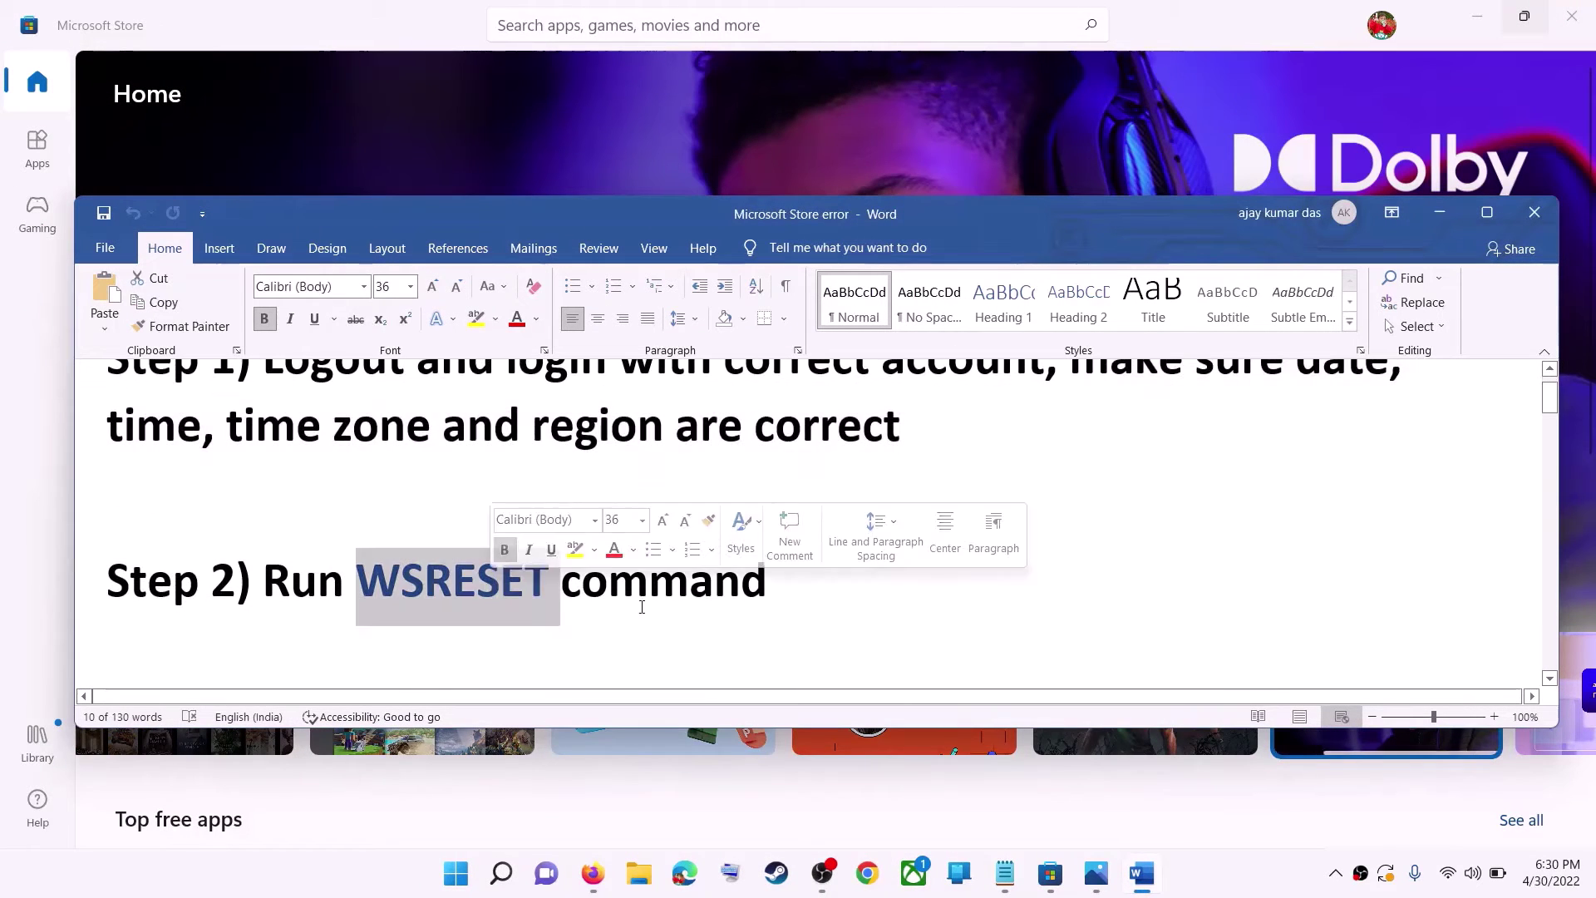
key(ctrl+c)
click(472, 877)
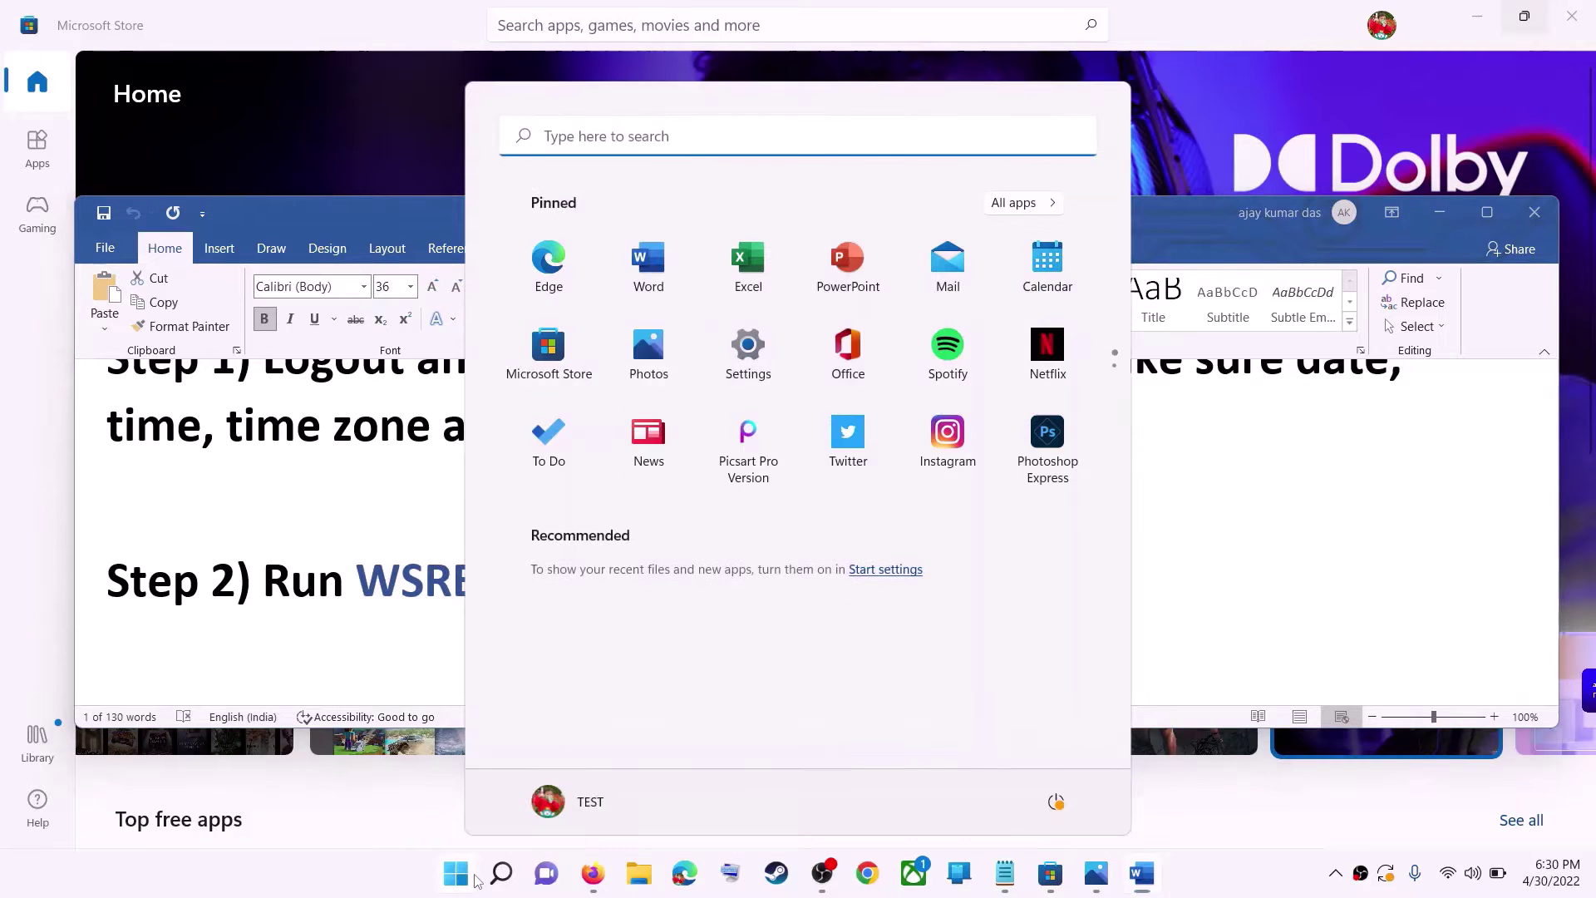
key(ctrl+v)
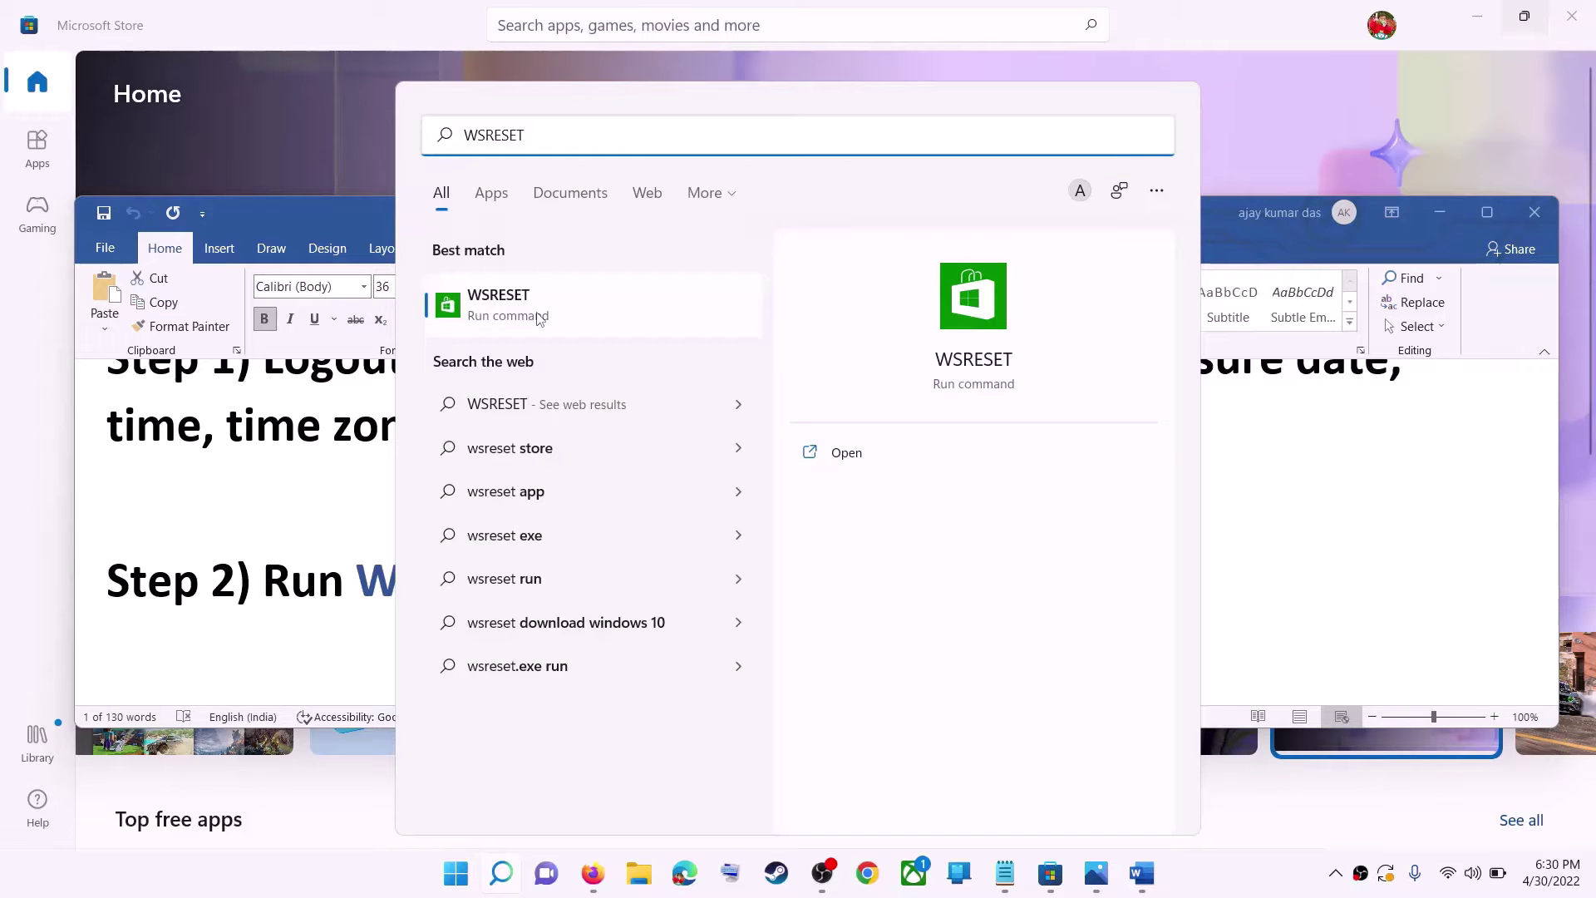
click(538, 319)
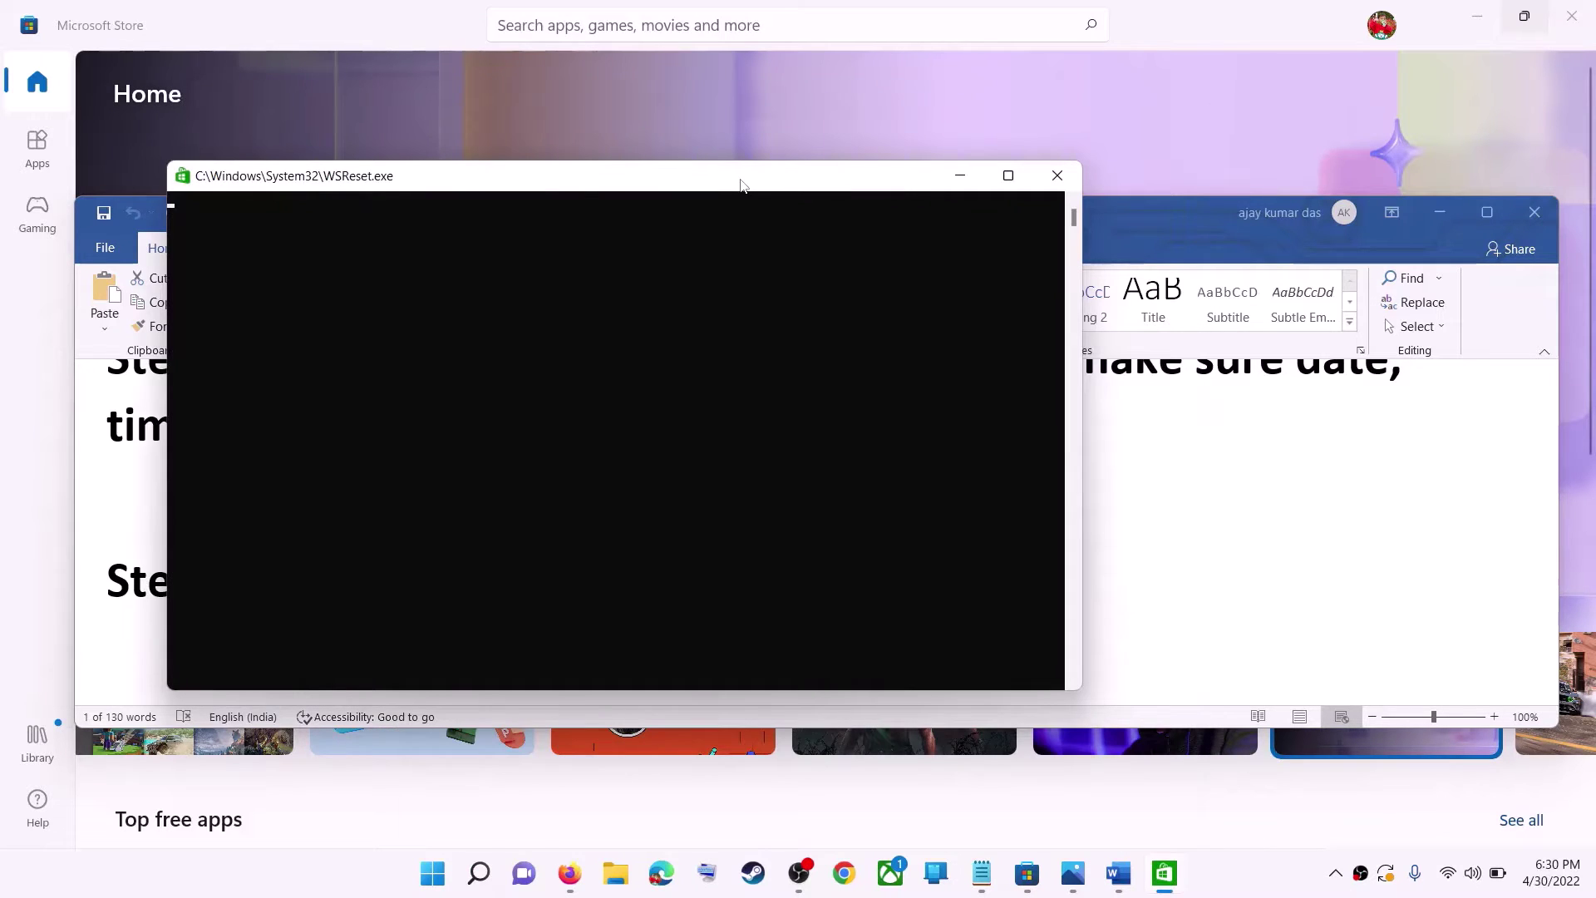
drag(740, 180, 842, 195)
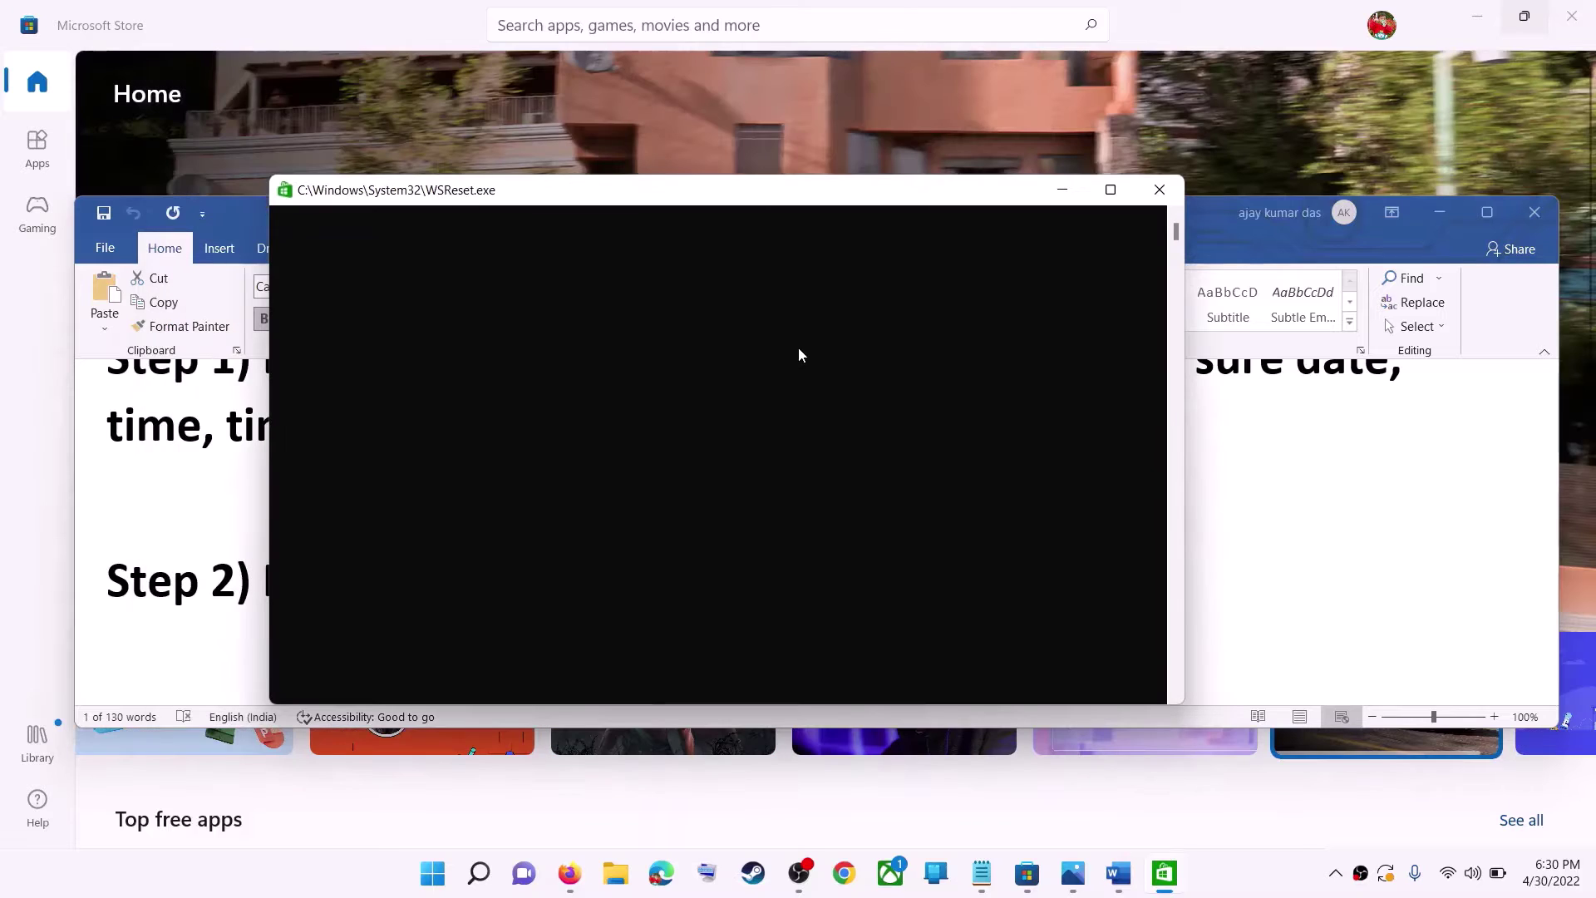
click(1251, 890)
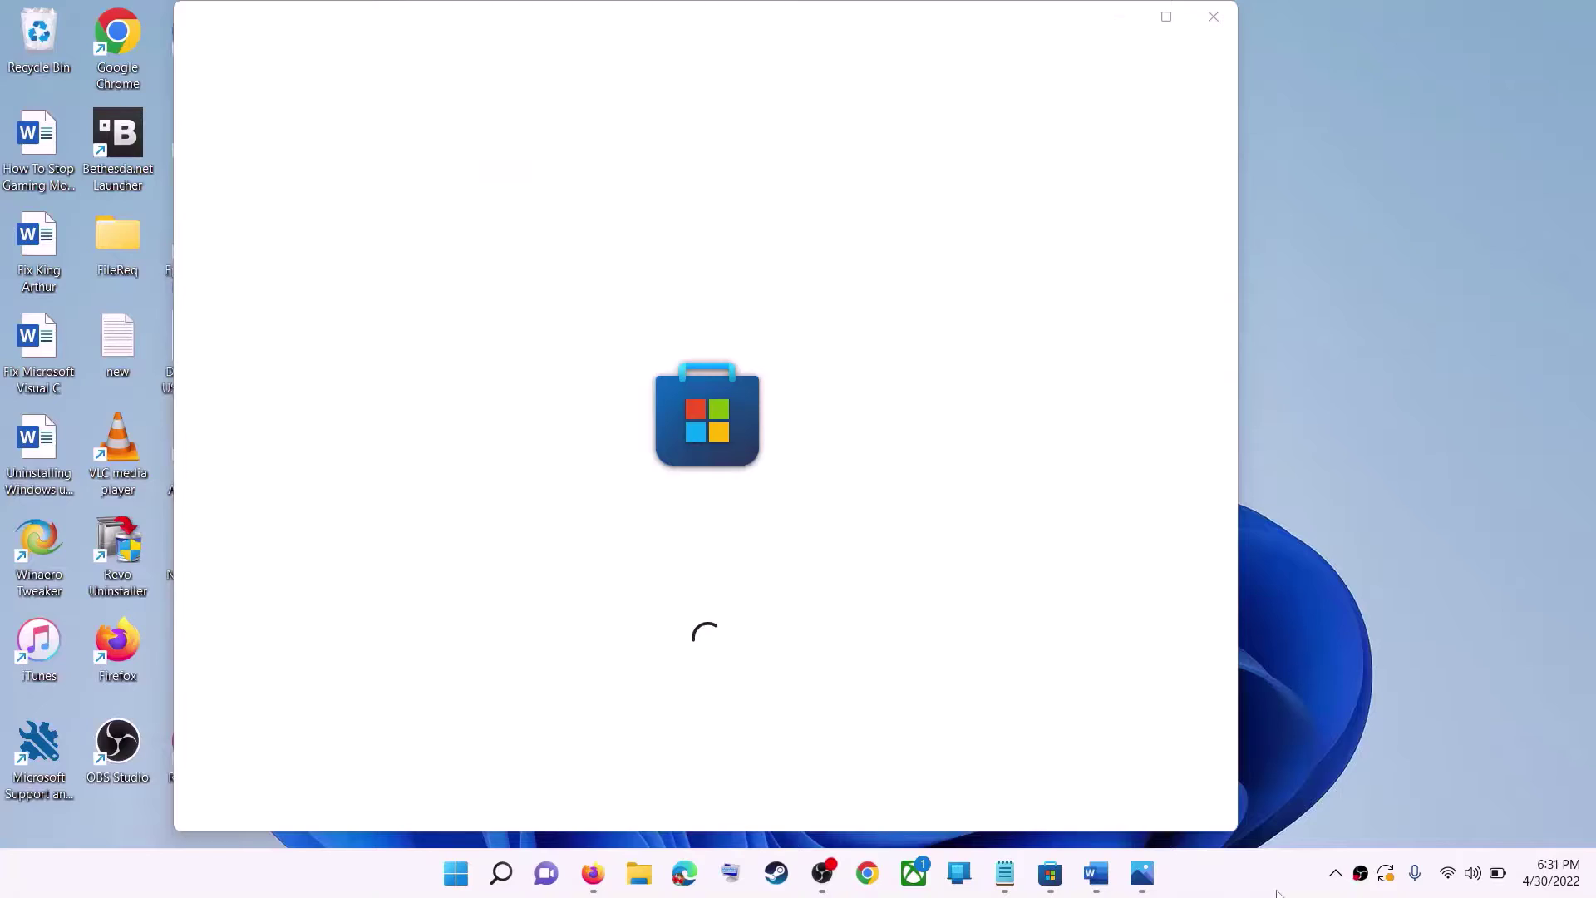
click(1174, 20)
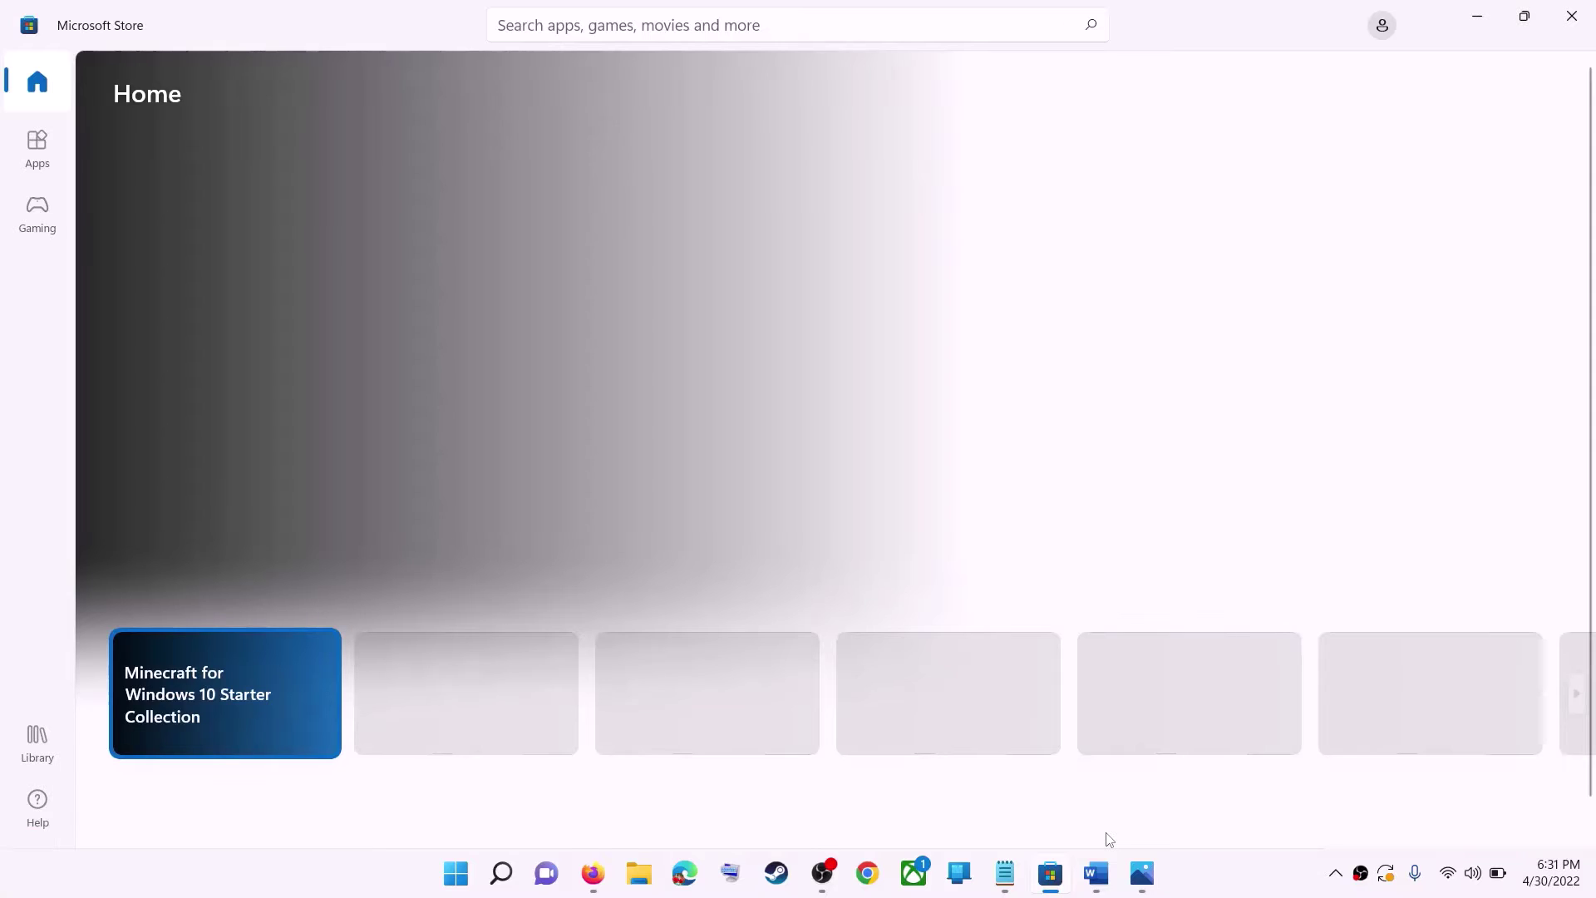
Look up Step 3 in the Word document and open the Microsoft Store's app settings through Windows search
click(1096, 873)
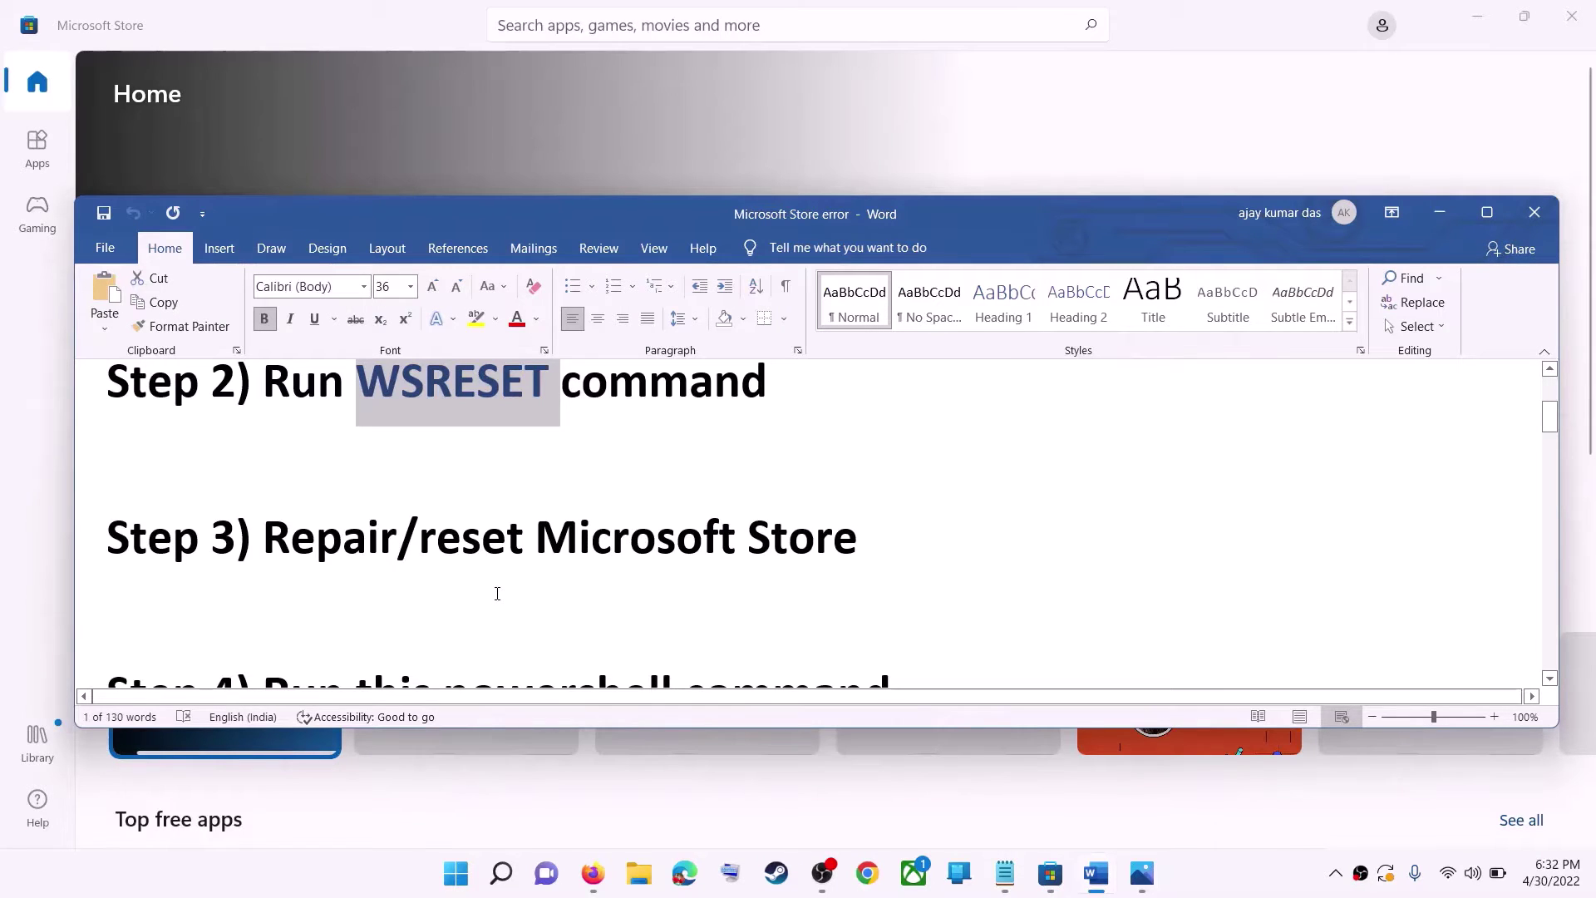
drag(419, 540, 868, 542)
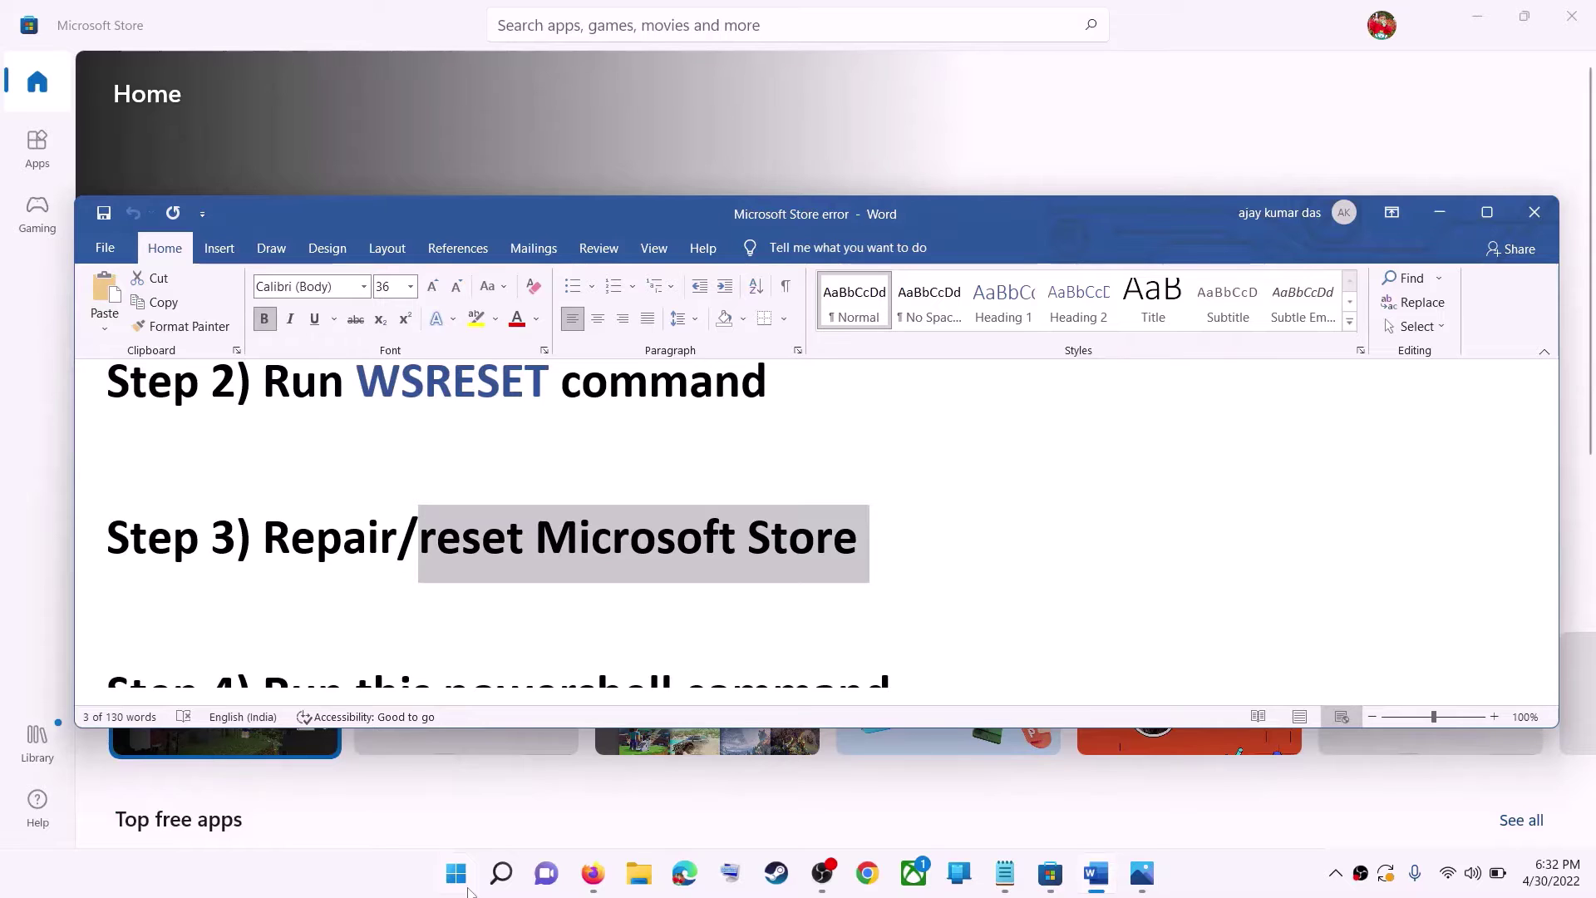
click(465, 887)
text(store)
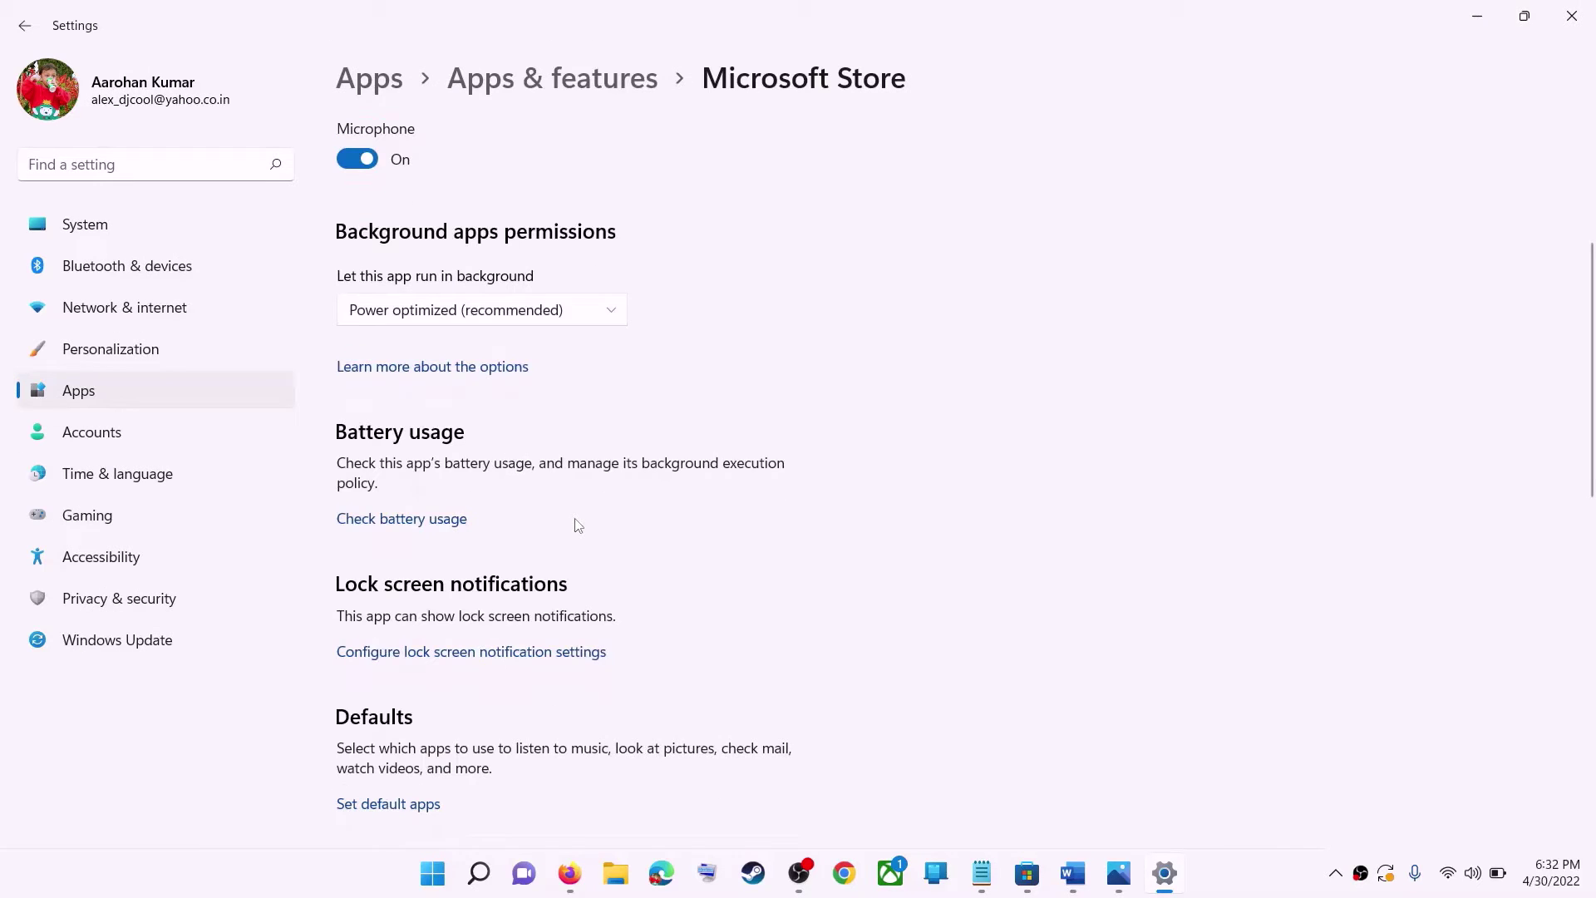
Repair the Microsoft Store app, and reset it with its app data deleted
scroll(577, 524, down, 5)
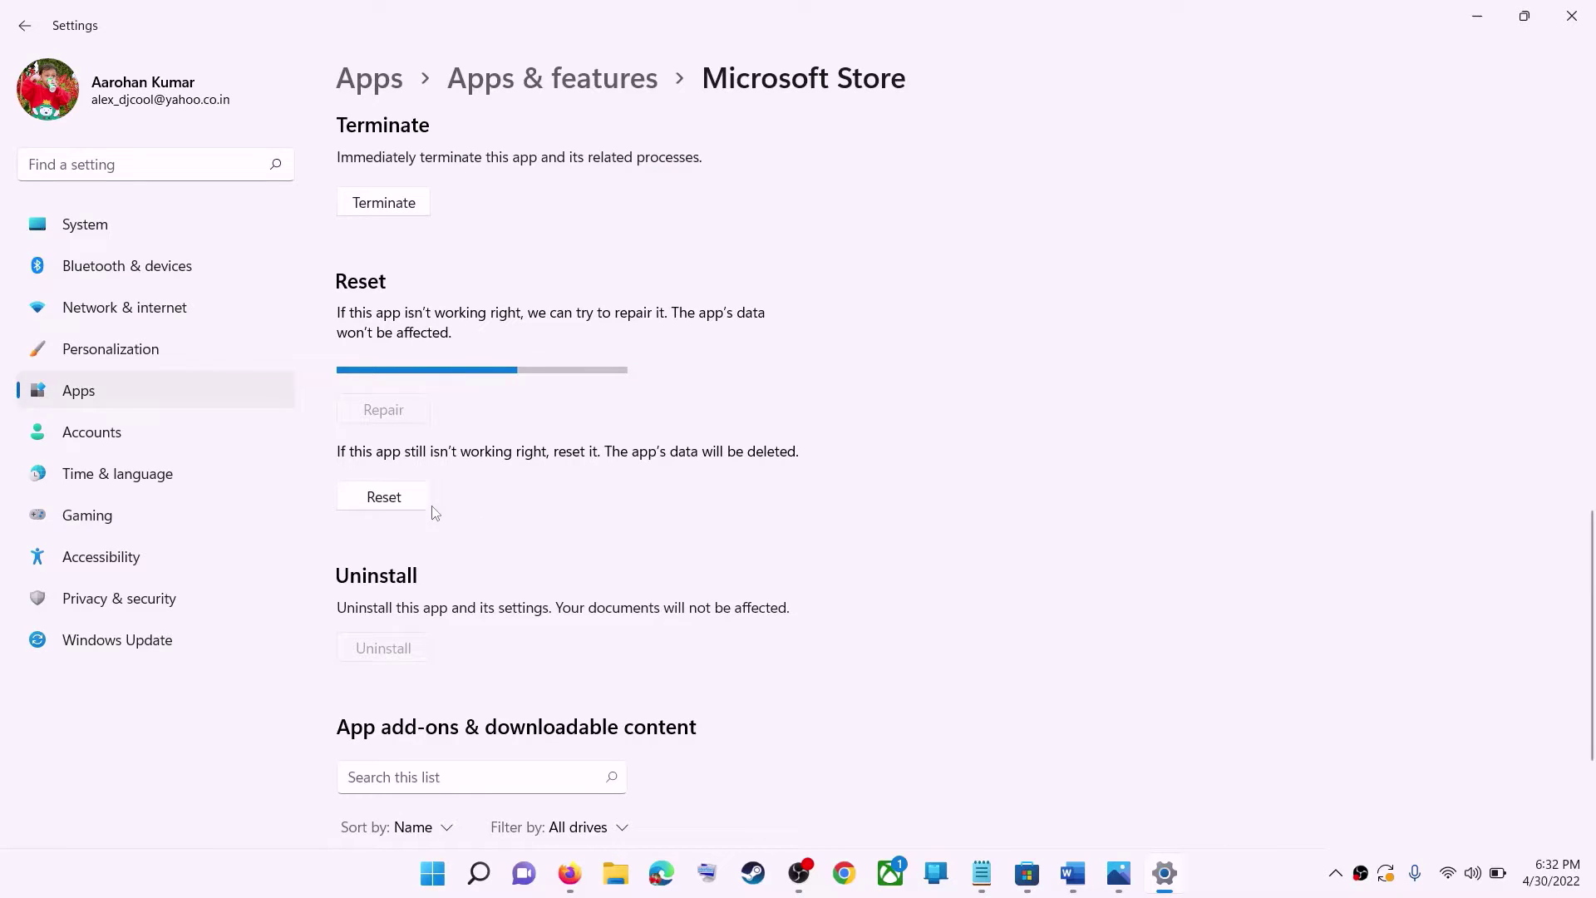
click(405, 506)
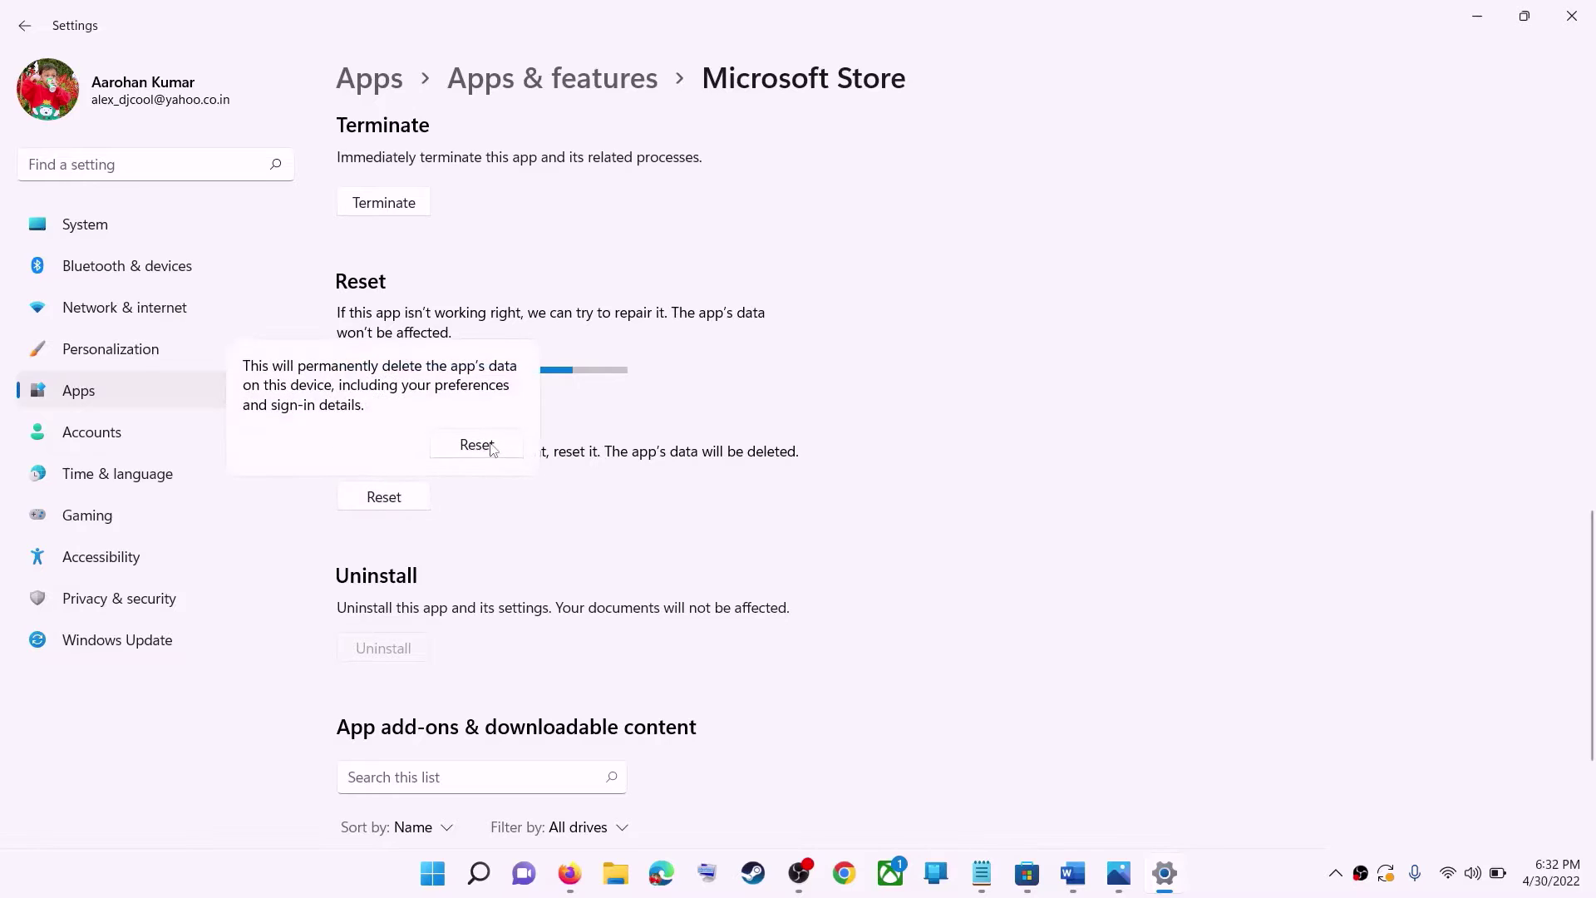
click(477, 446)
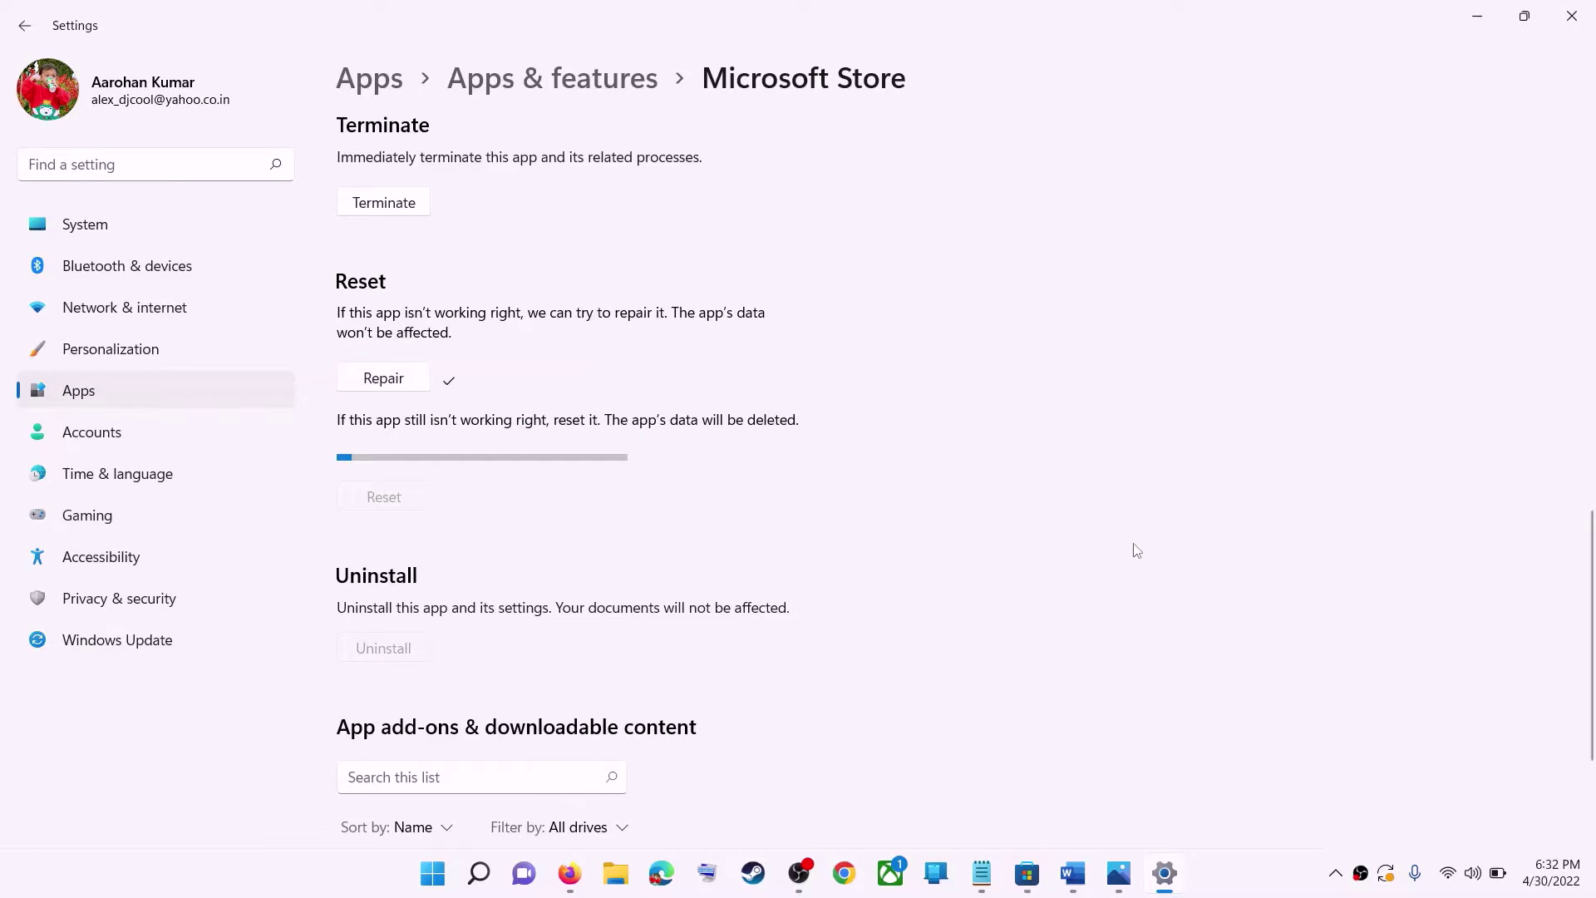
Copy the full Get-AppxPackage PowerShell command under Step 4 of the Word document
click(1072, 873)
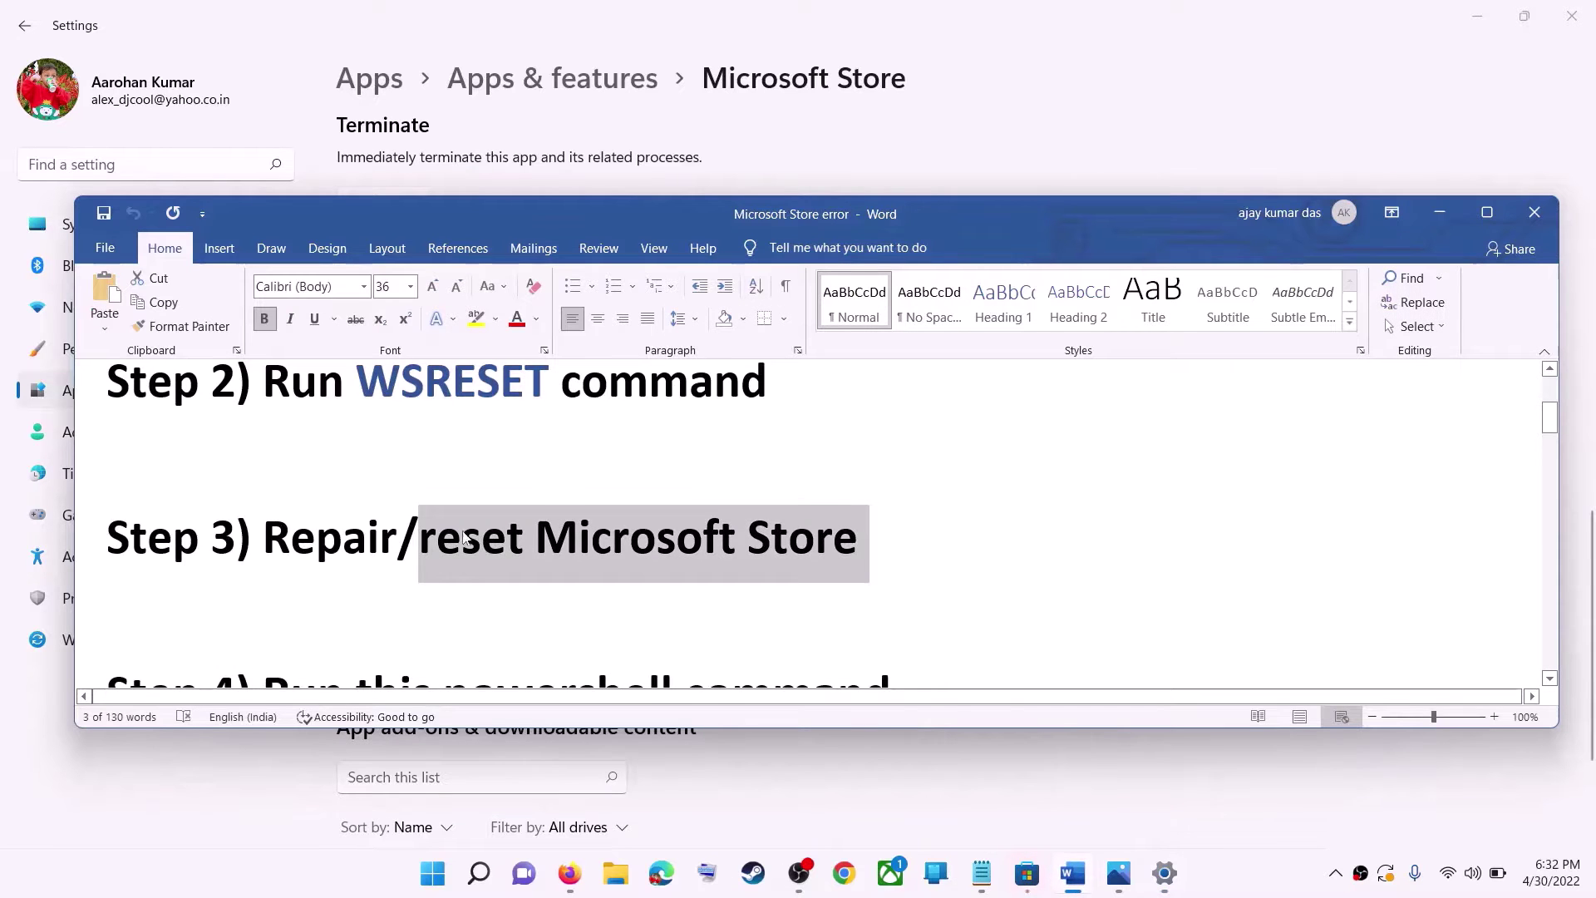
scroll(394, 544, down, 2)
scroll(396, 547, down, 2)
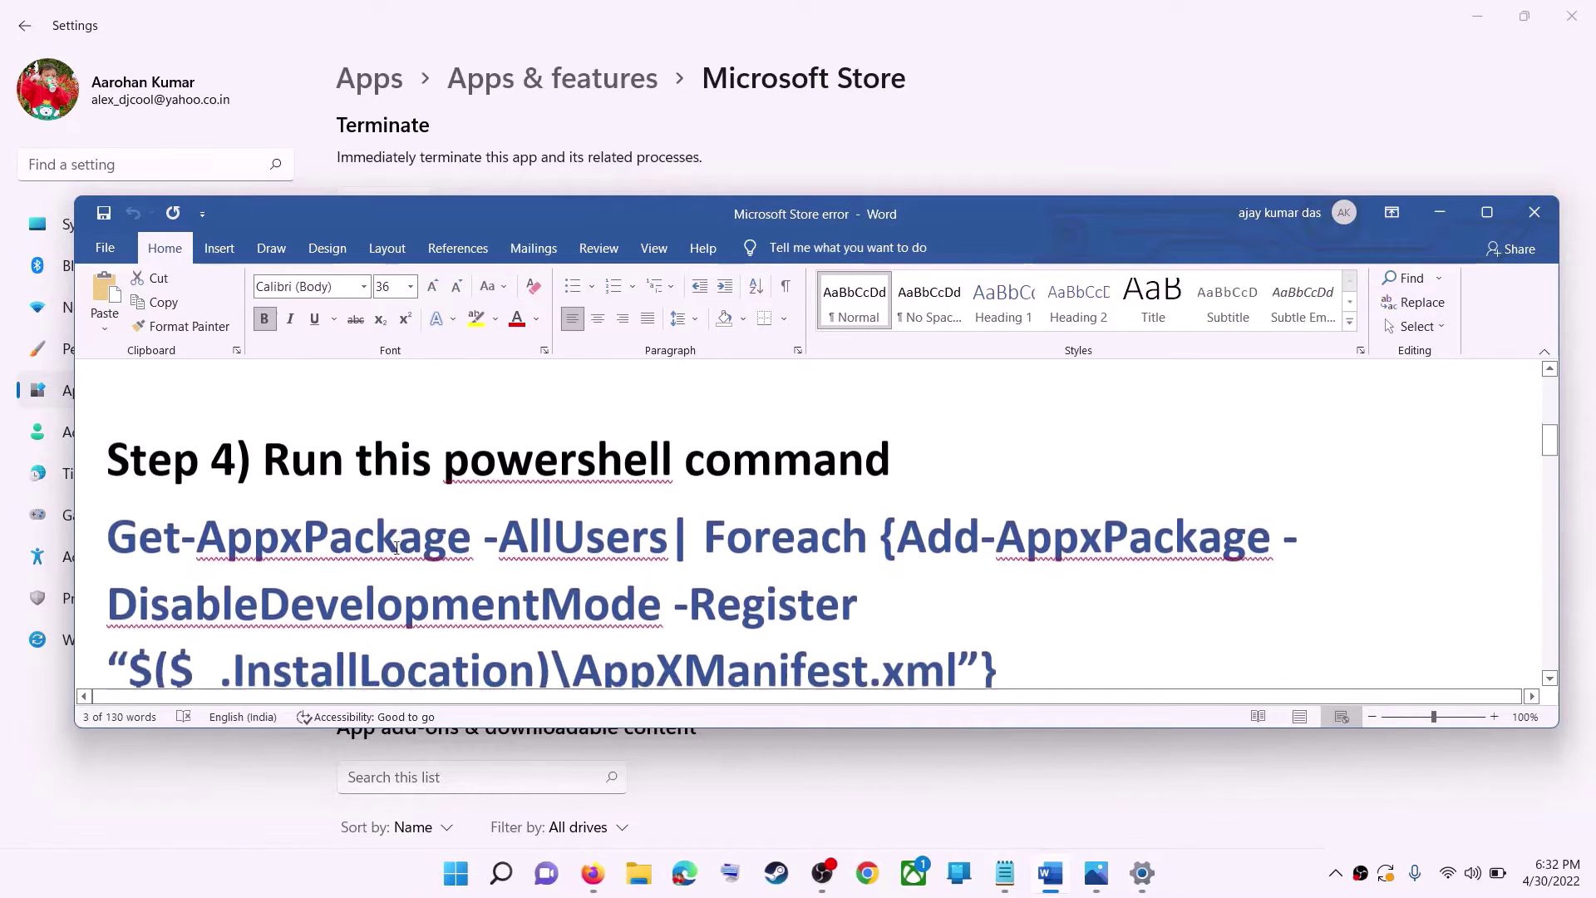
scroll(396, 547, down, 2)
drag(974, 599, 112, 476)
right_click(311, 511)
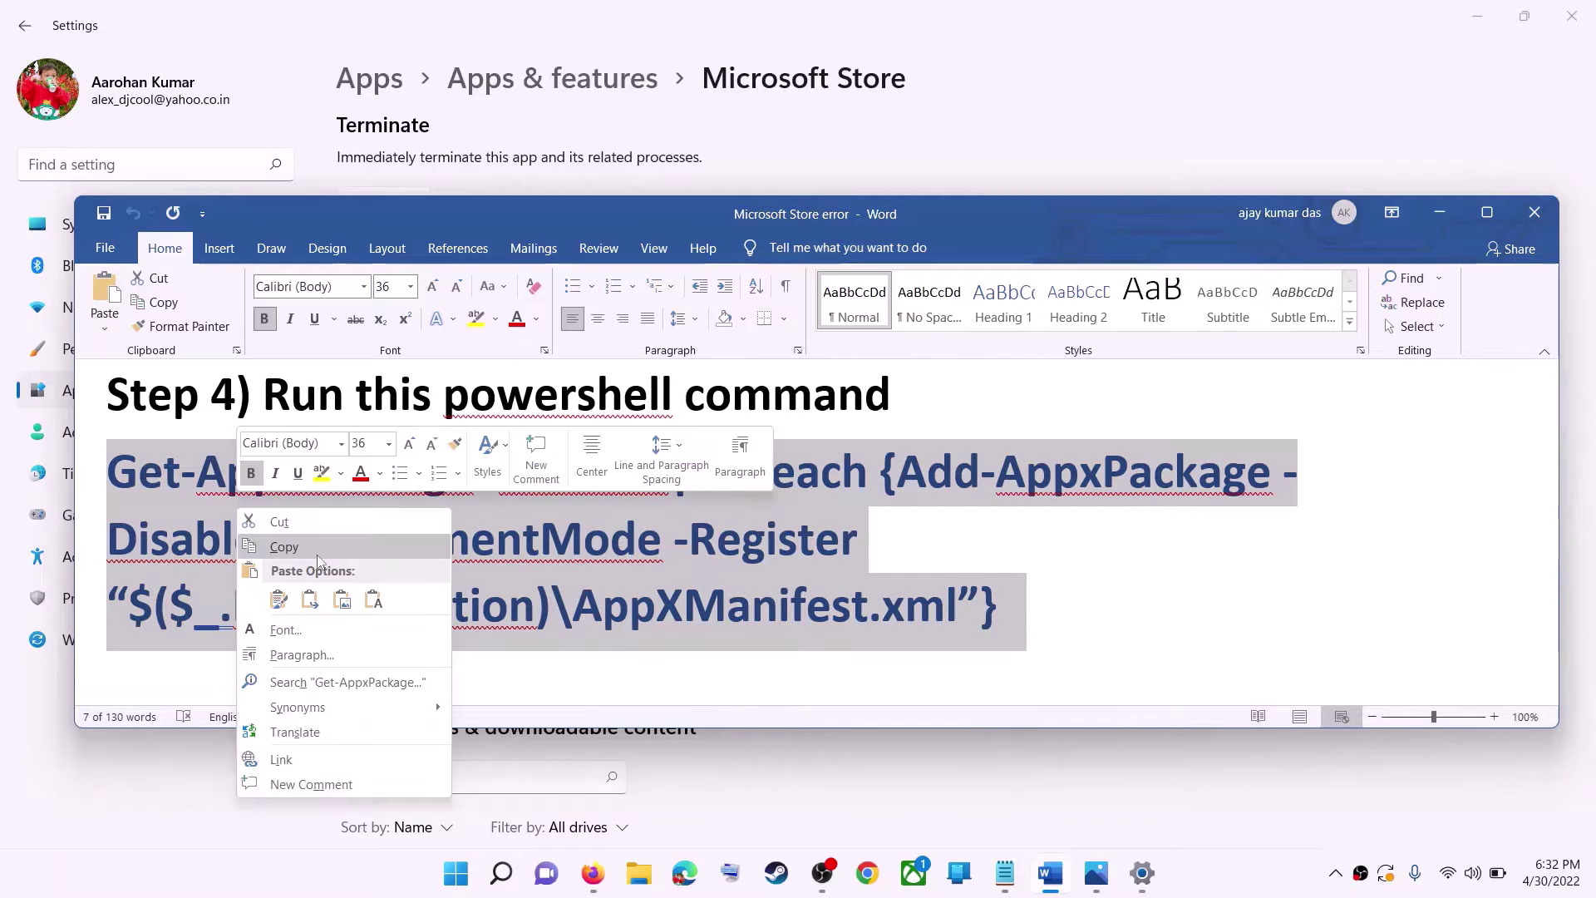
click(340, 541)
Search Windows for powershell and run Windows PowerShell as administrator
click(456, 875)
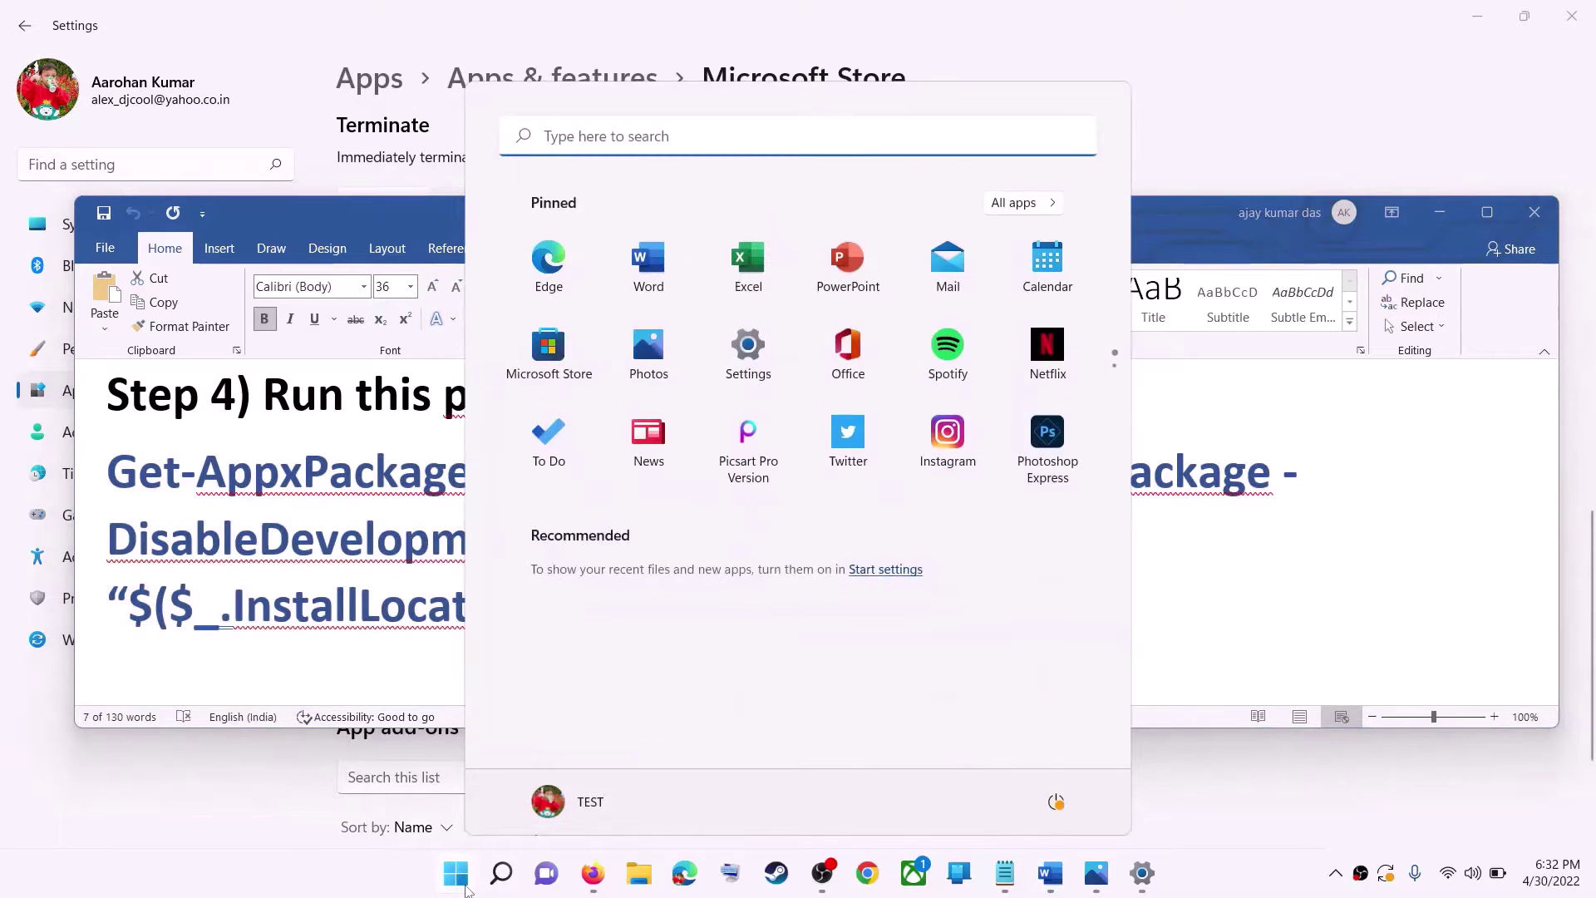
text(powers)
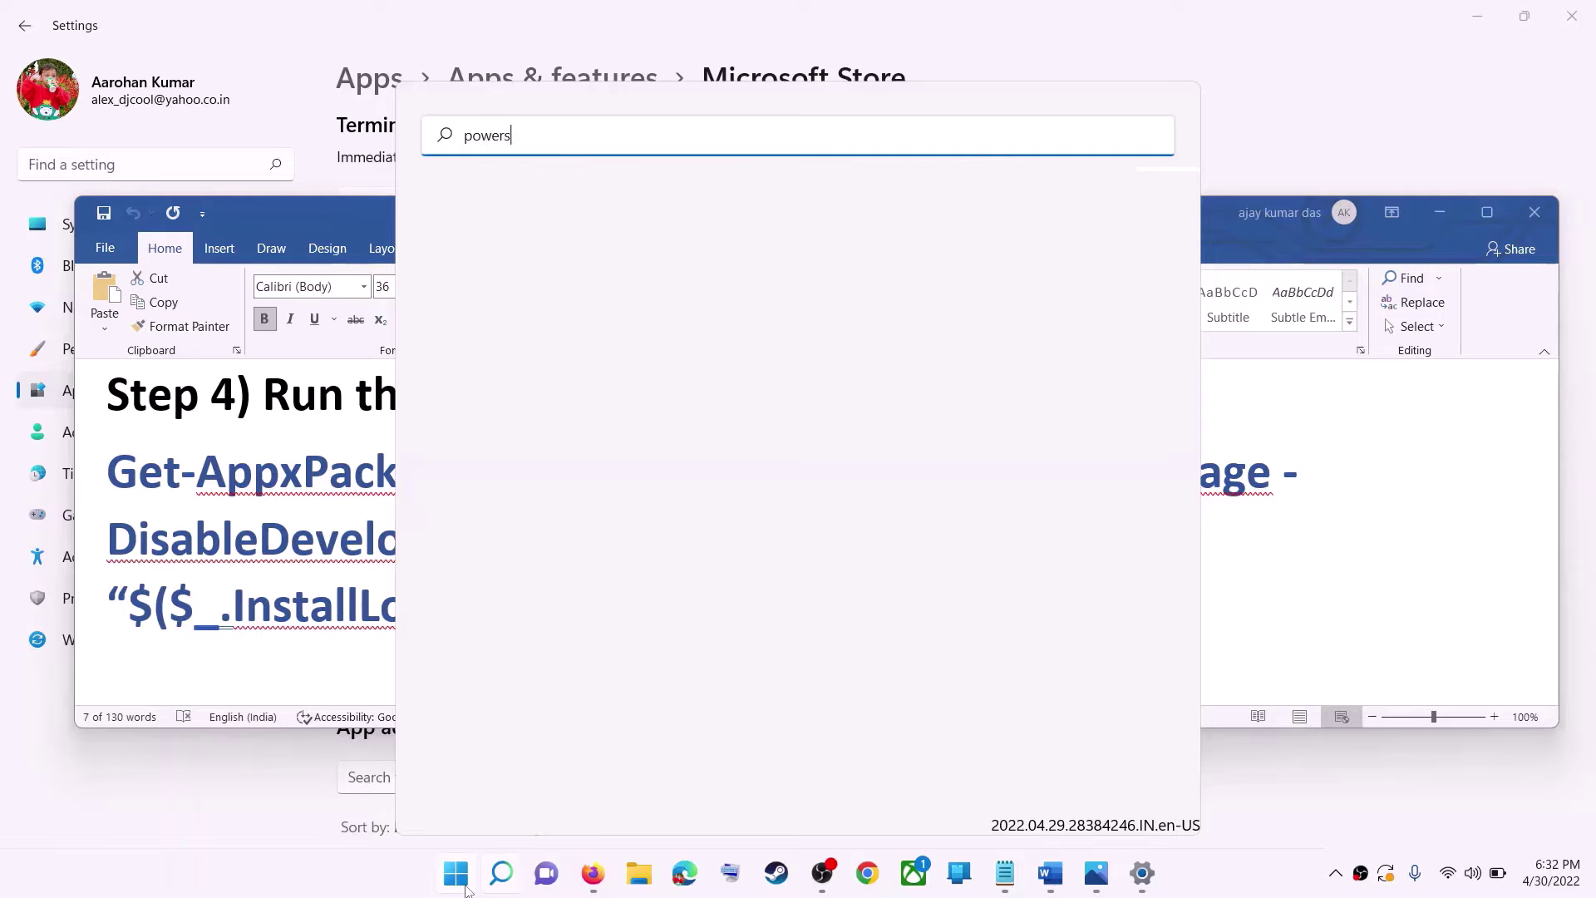
text(hell)
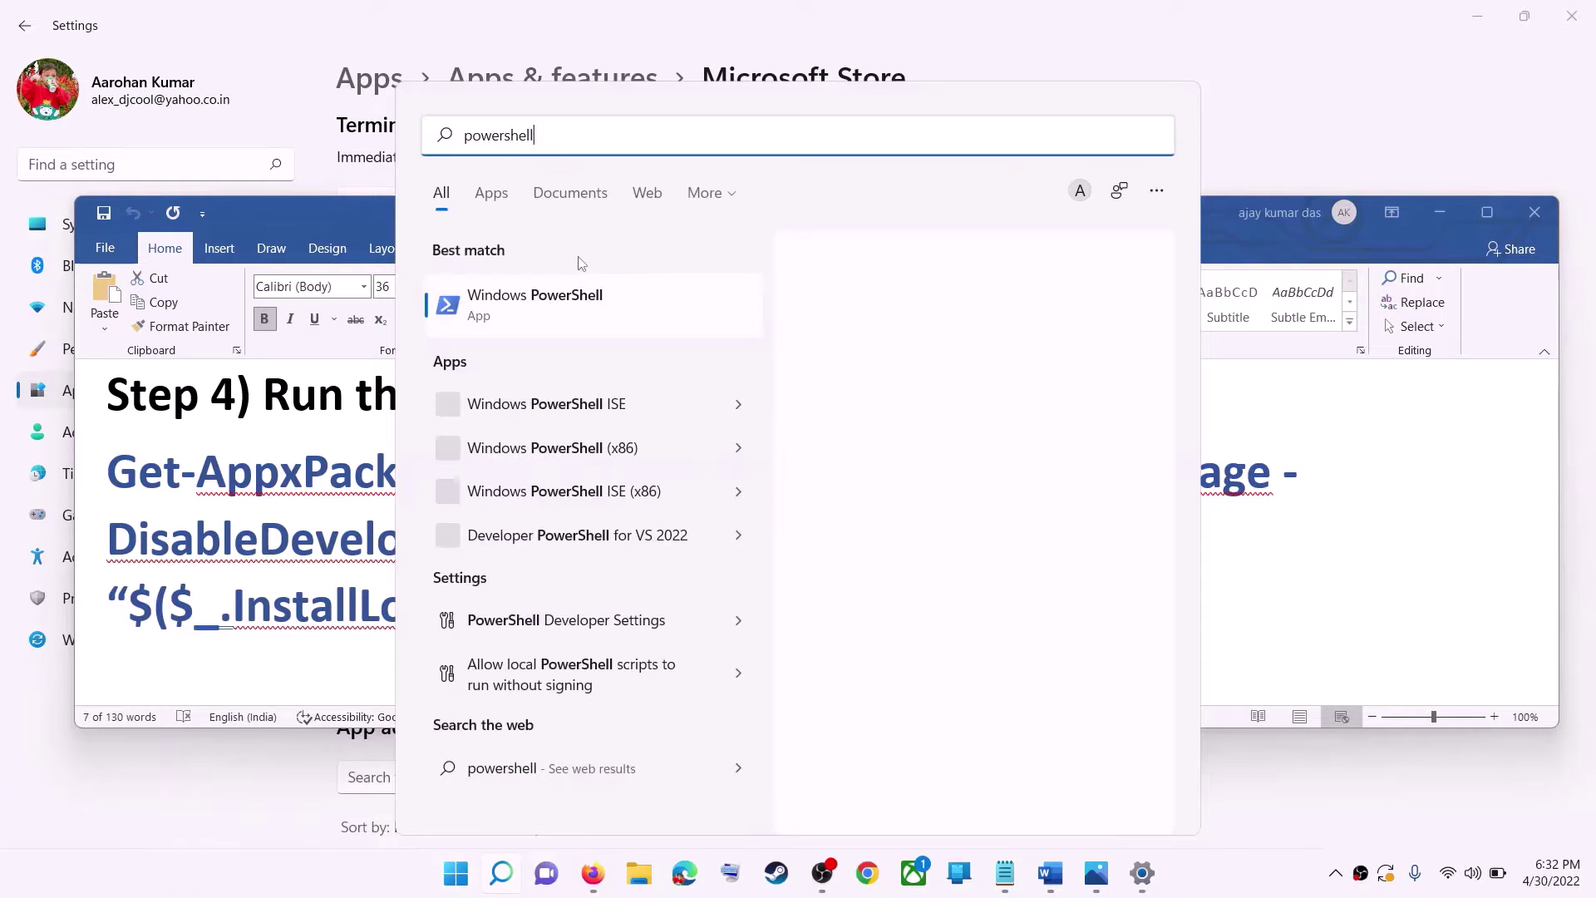
right_click(557, 314)
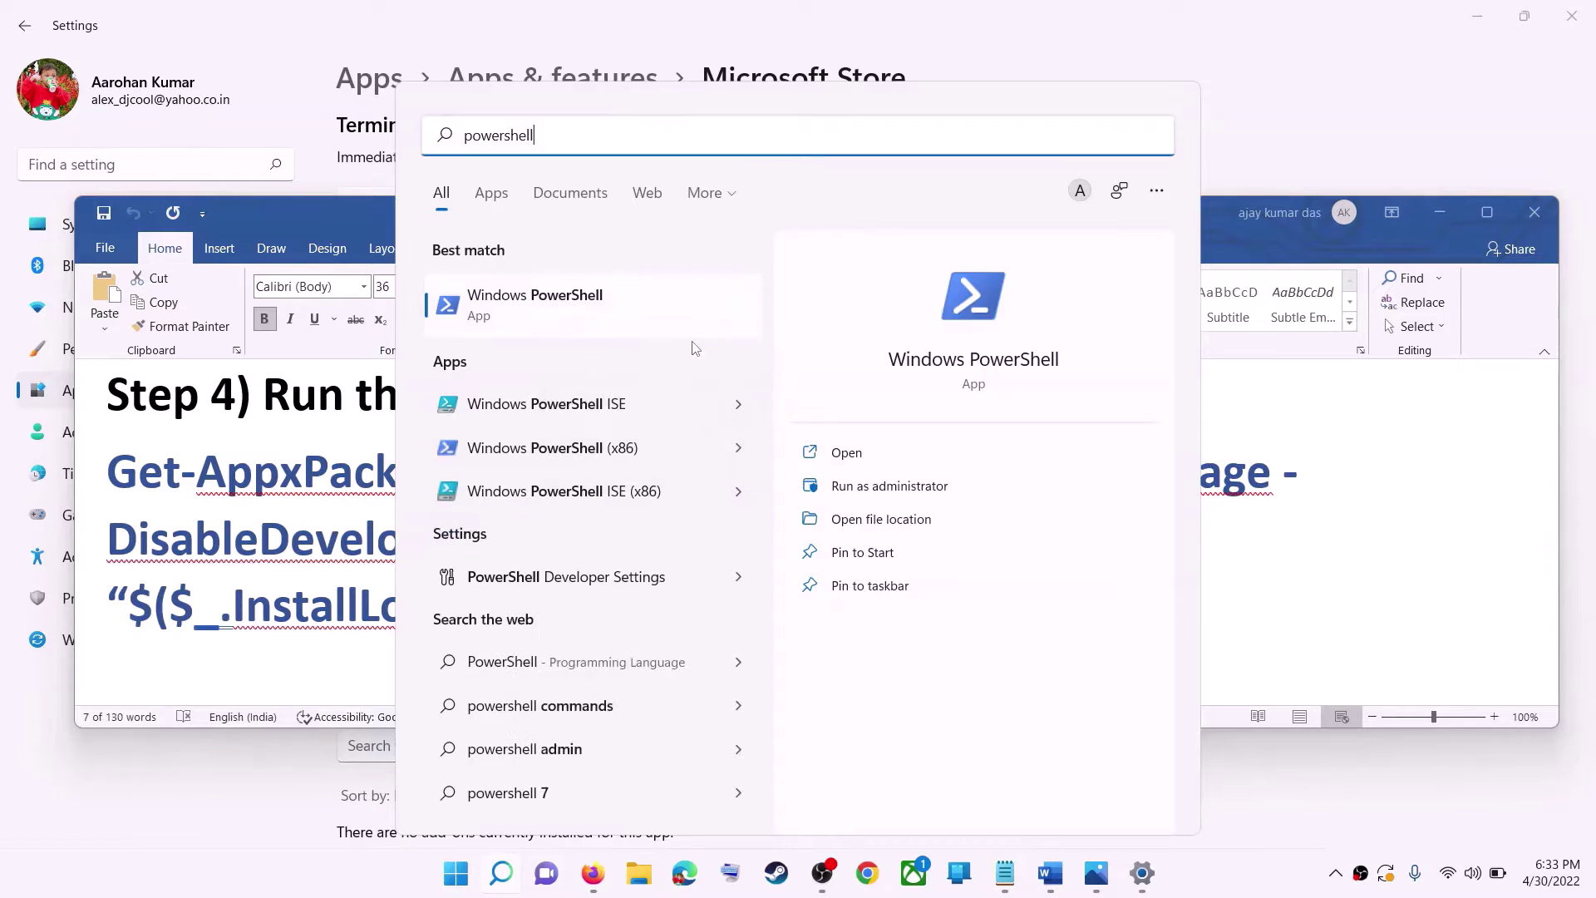
right_click(625, 316)
click(686, 334)
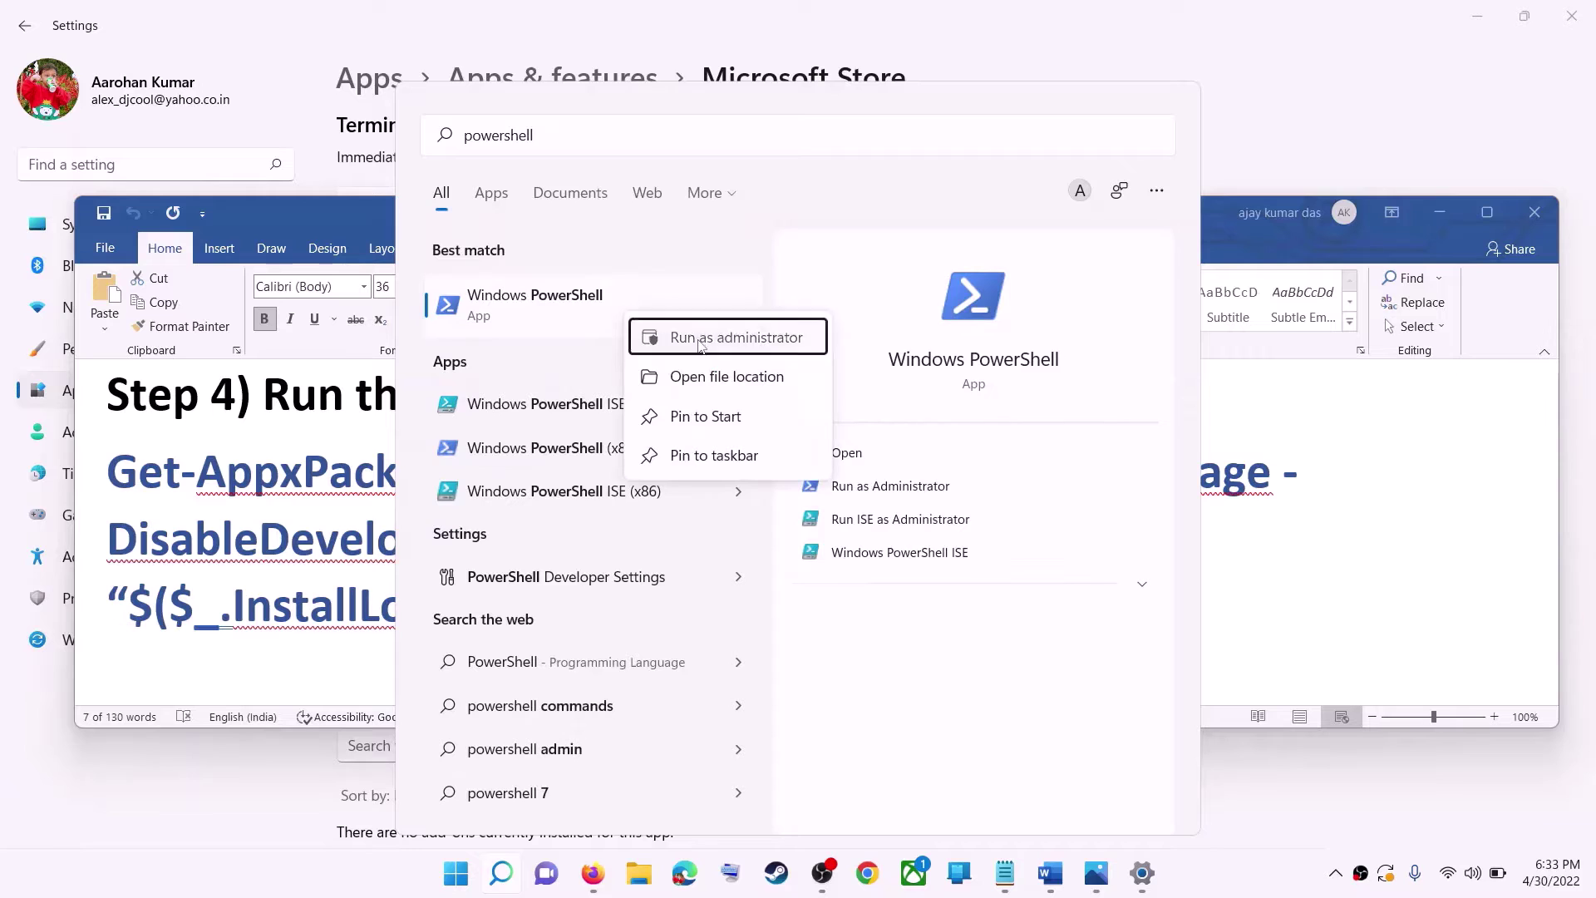
click(694, 594)
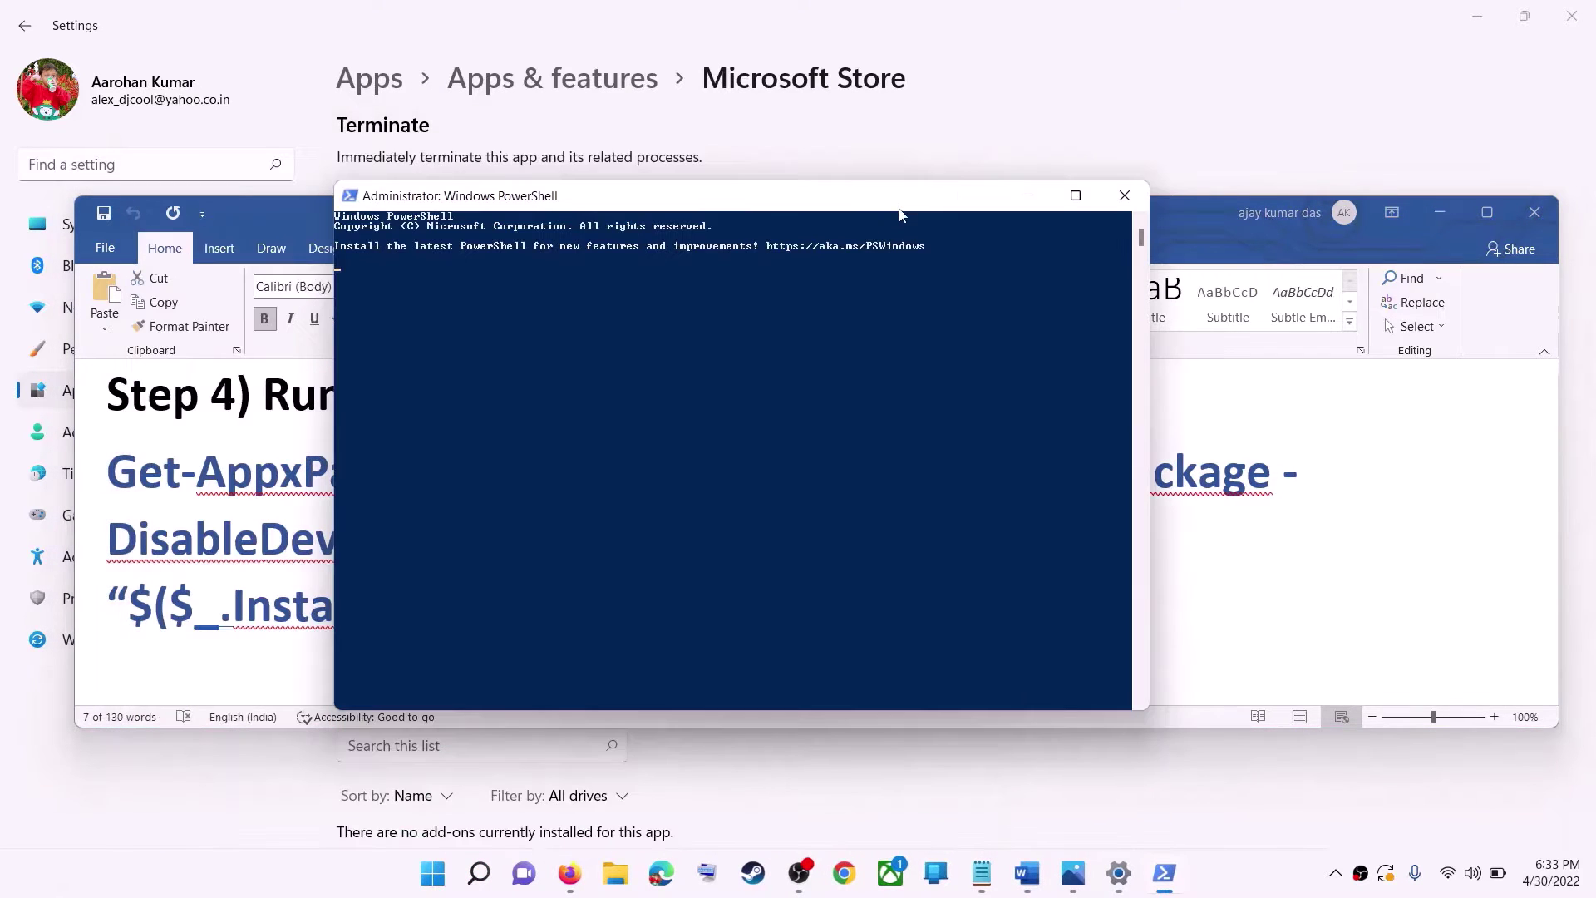
Run the copied Get-AppxPackage command to re-register the apps for all users, and close the PowerShell window
key(ctrl+v)
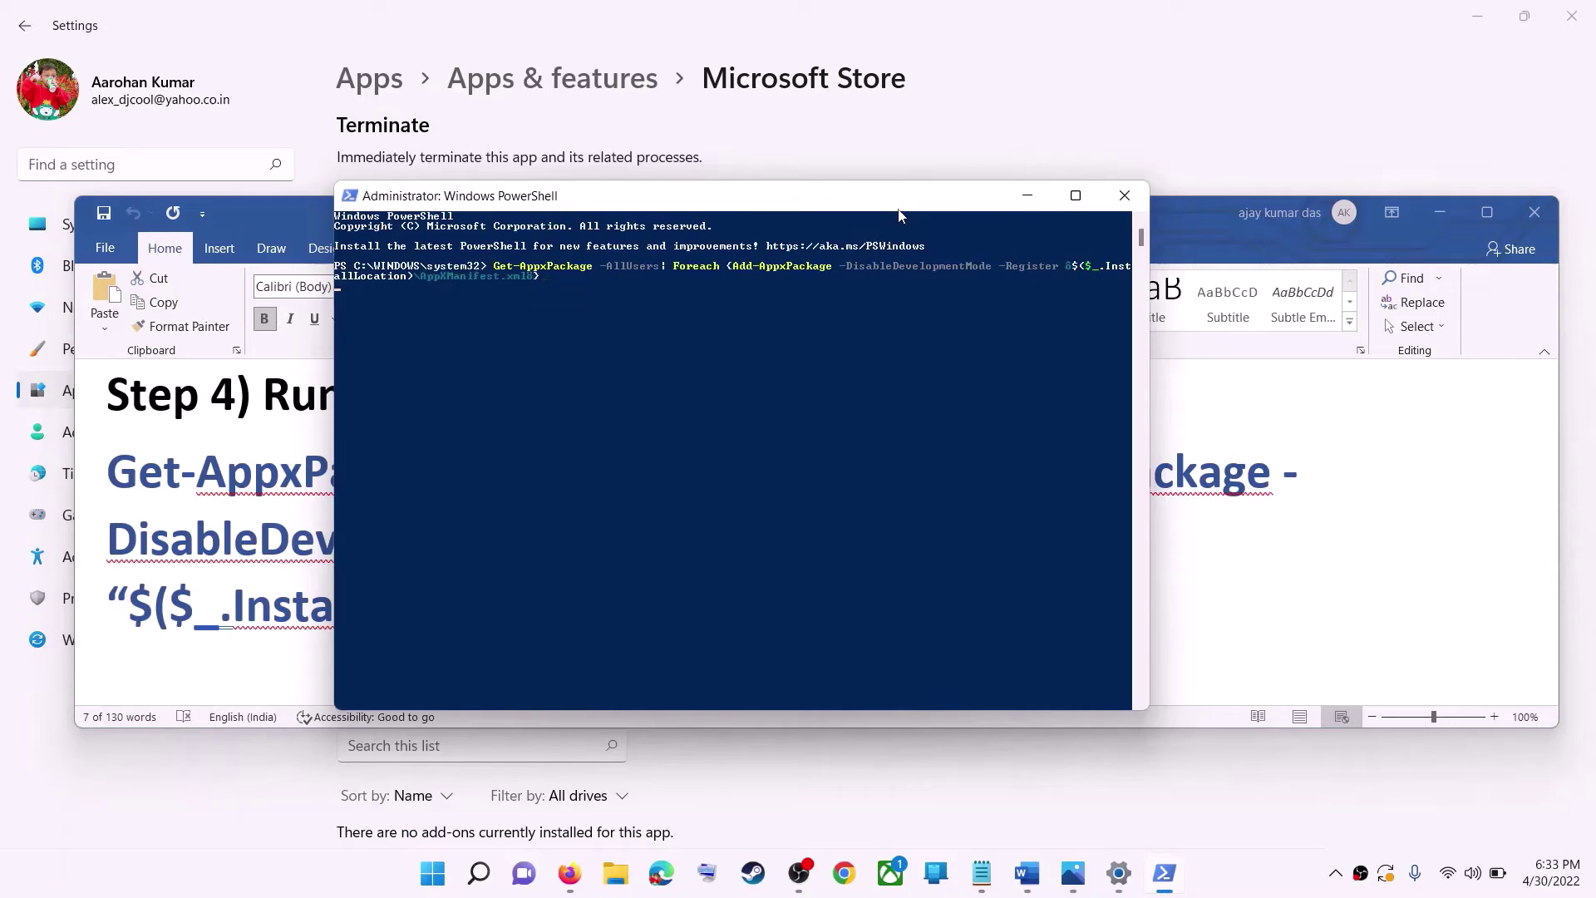
key(Return)
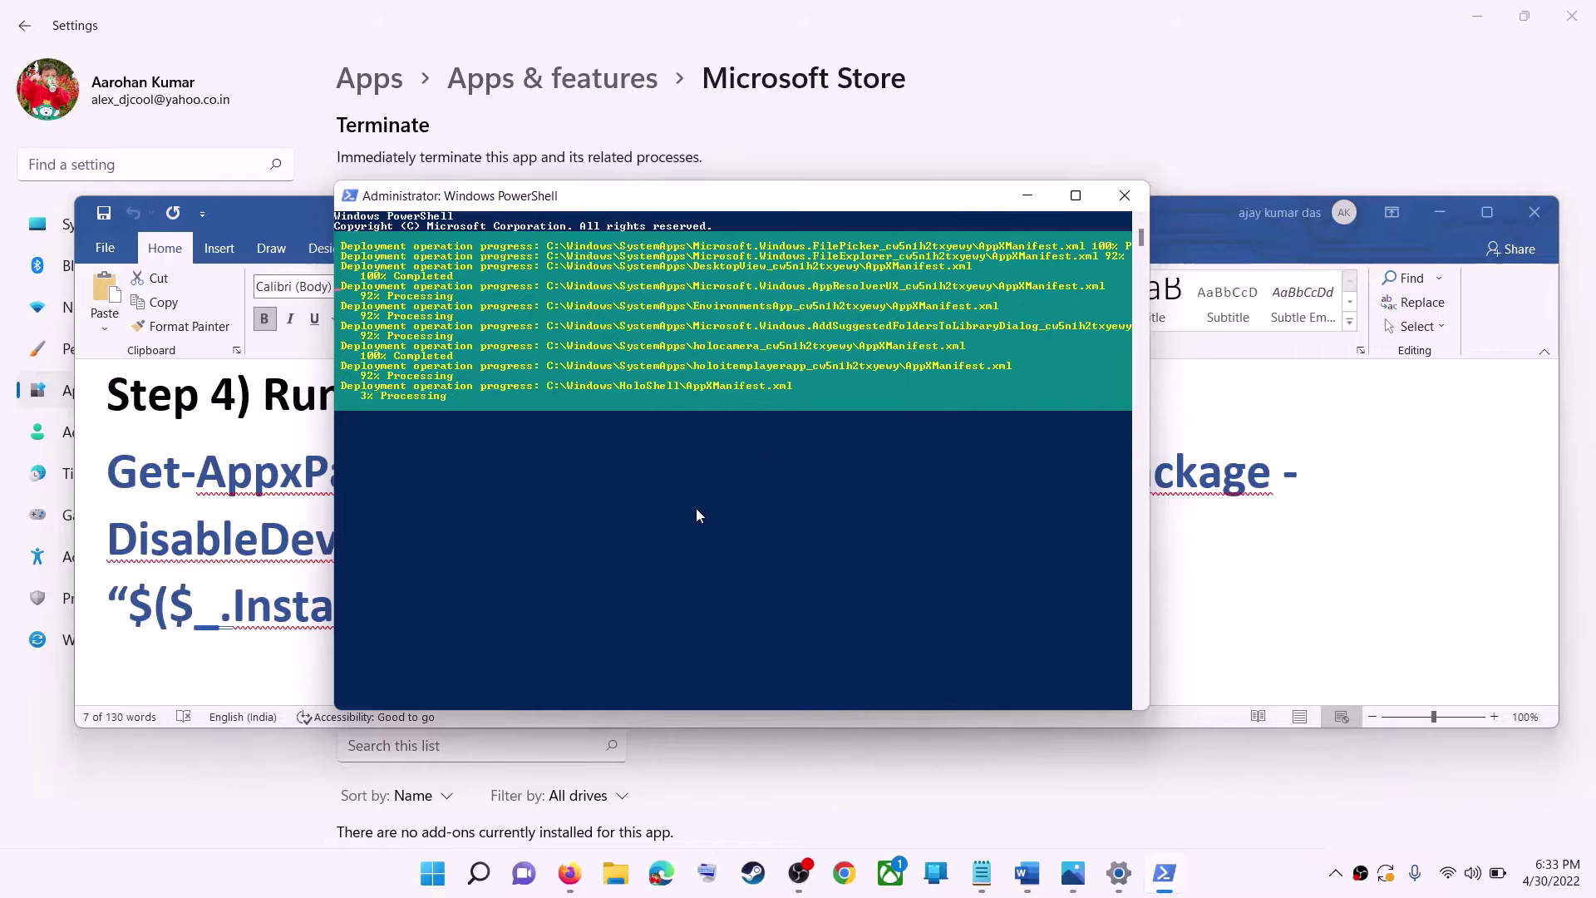
click(1244, 877)
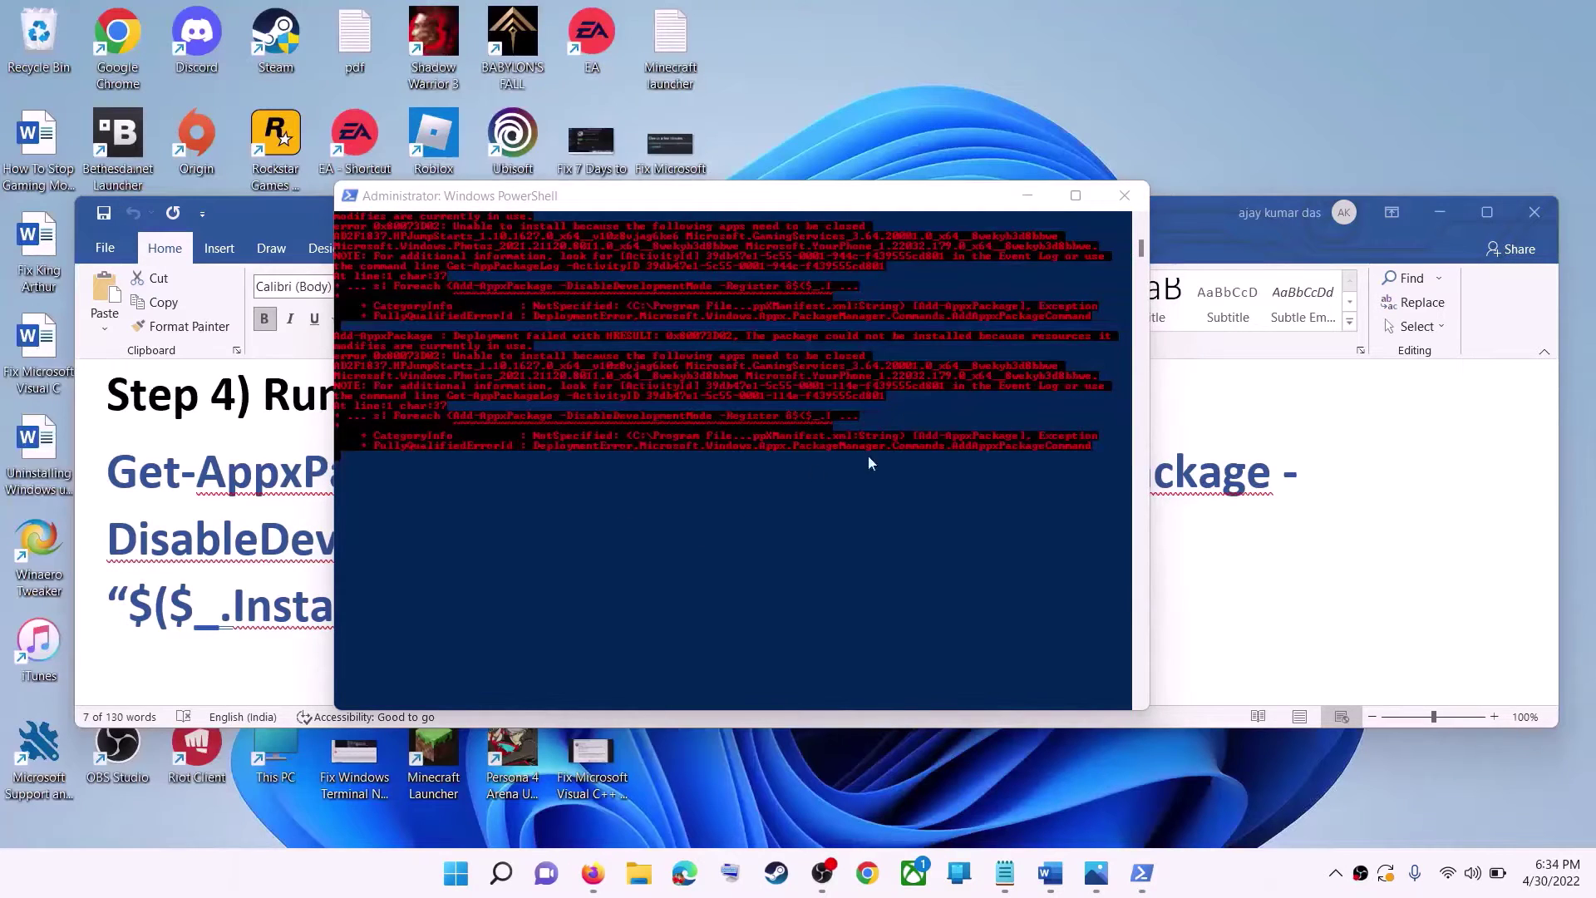
click(1122, 197)
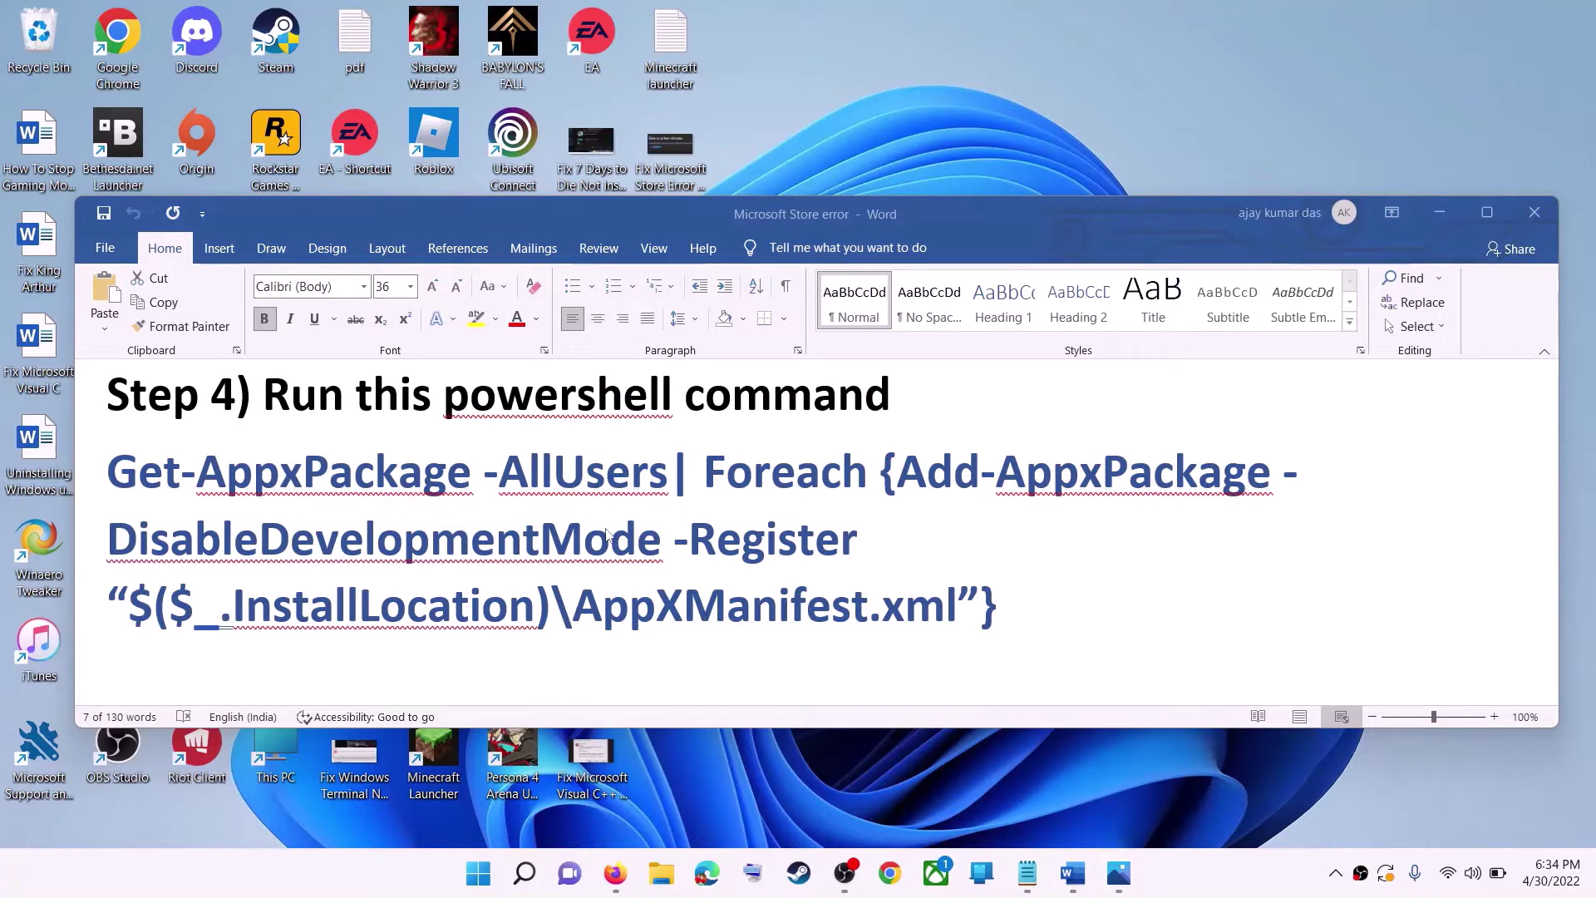
Look up the Store cache path under Step 5 in the Word document and open the Windows (C:) drive in File Explorer
triple_click(665, 530)
scroll(669, 529, down, 4)
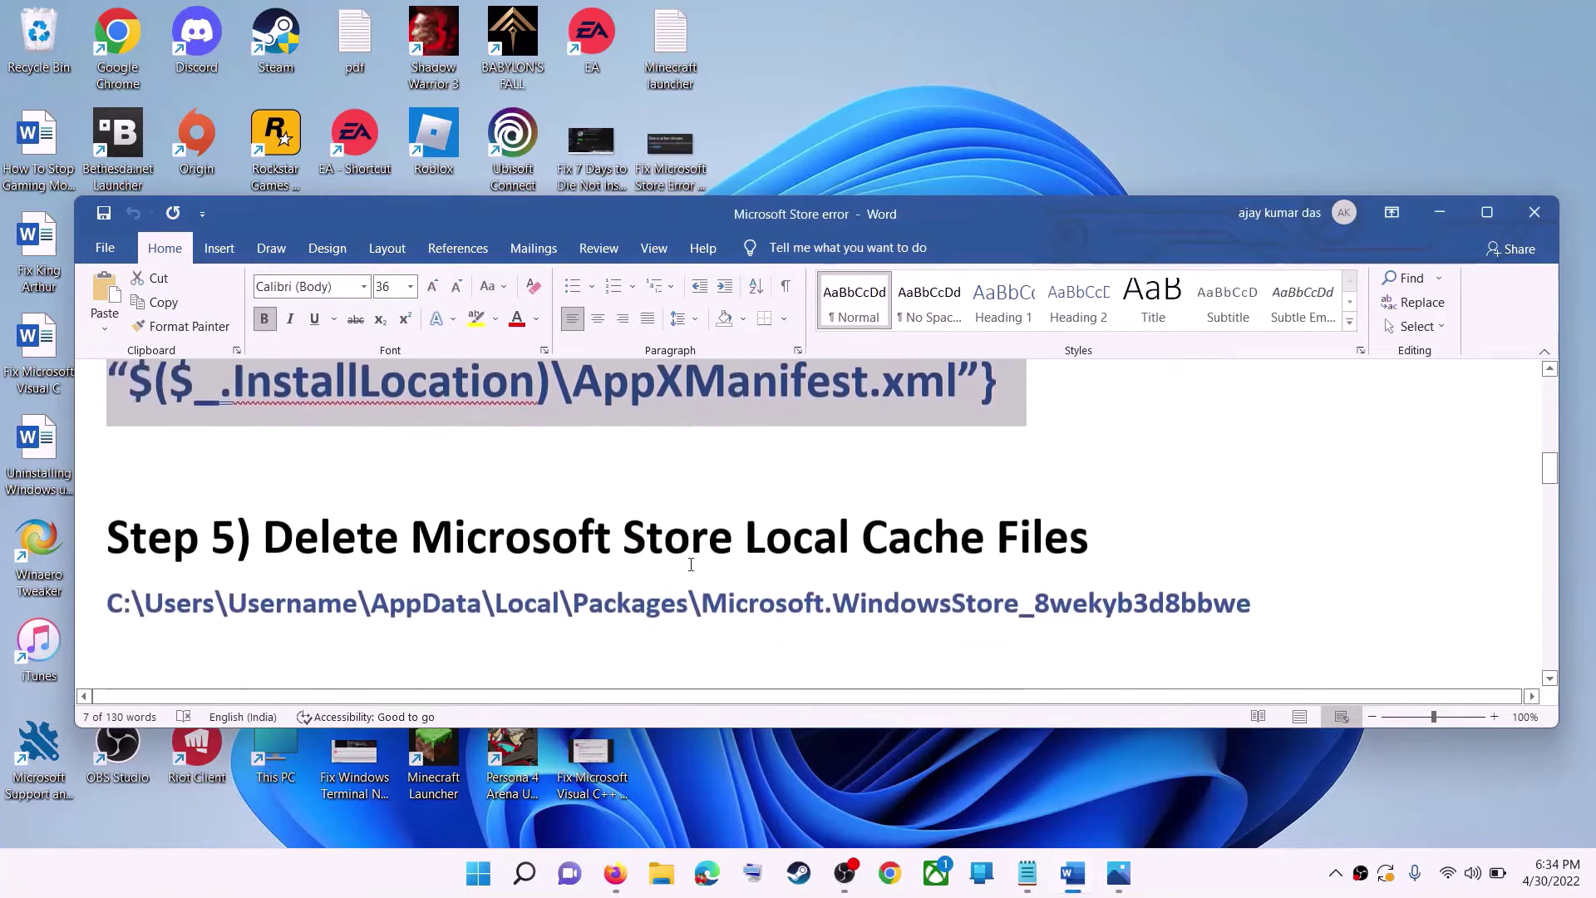
scroll(669, 528, up, 1)
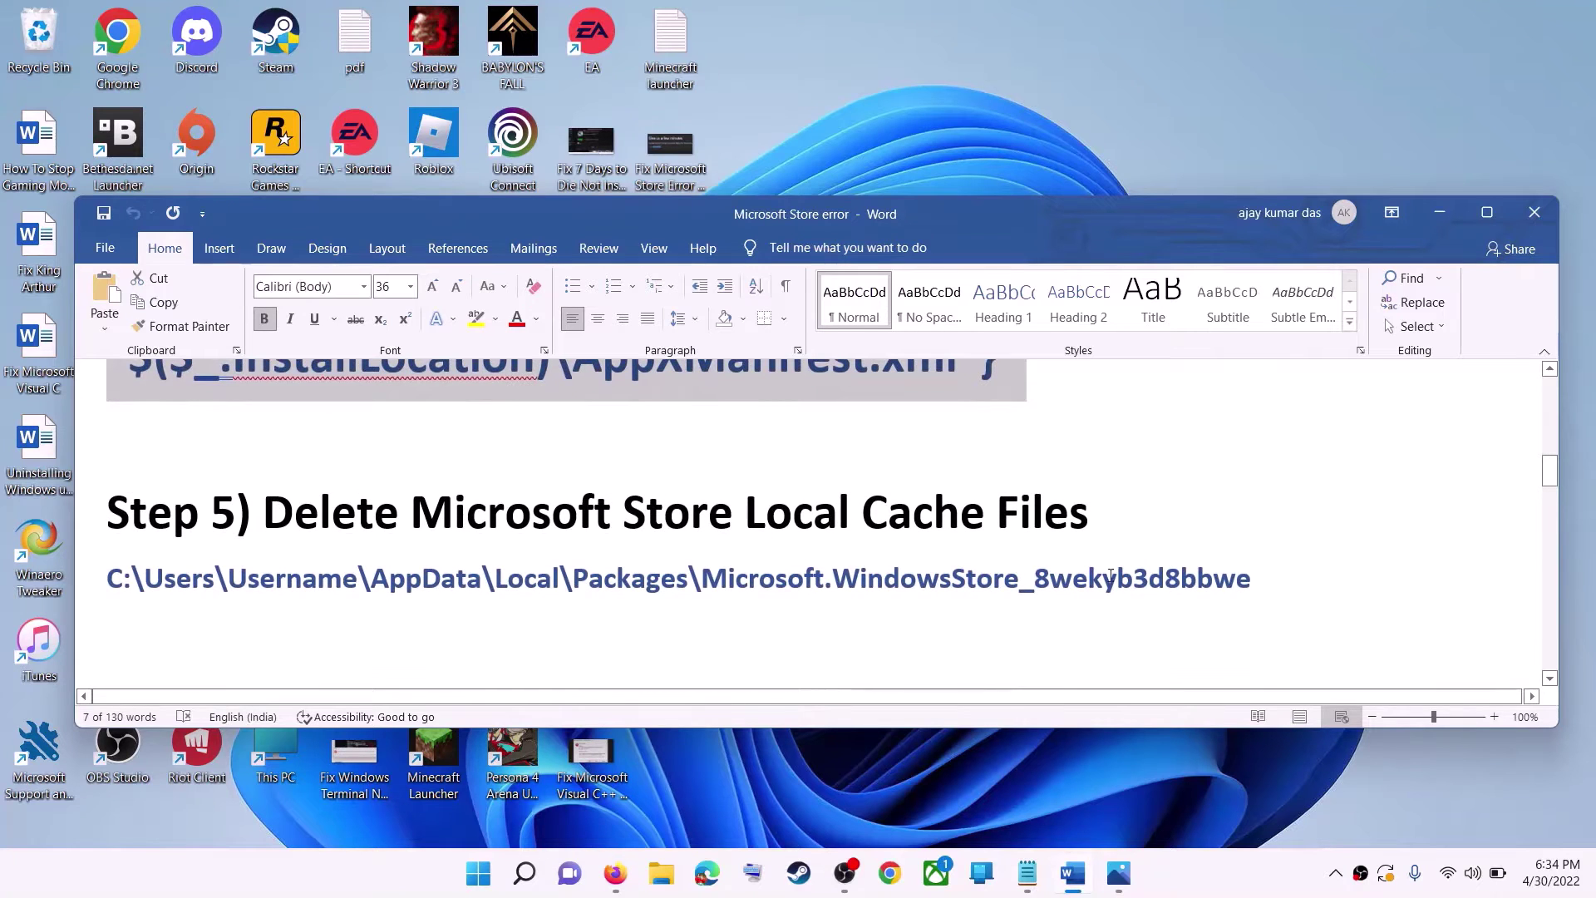
click(661, 873)
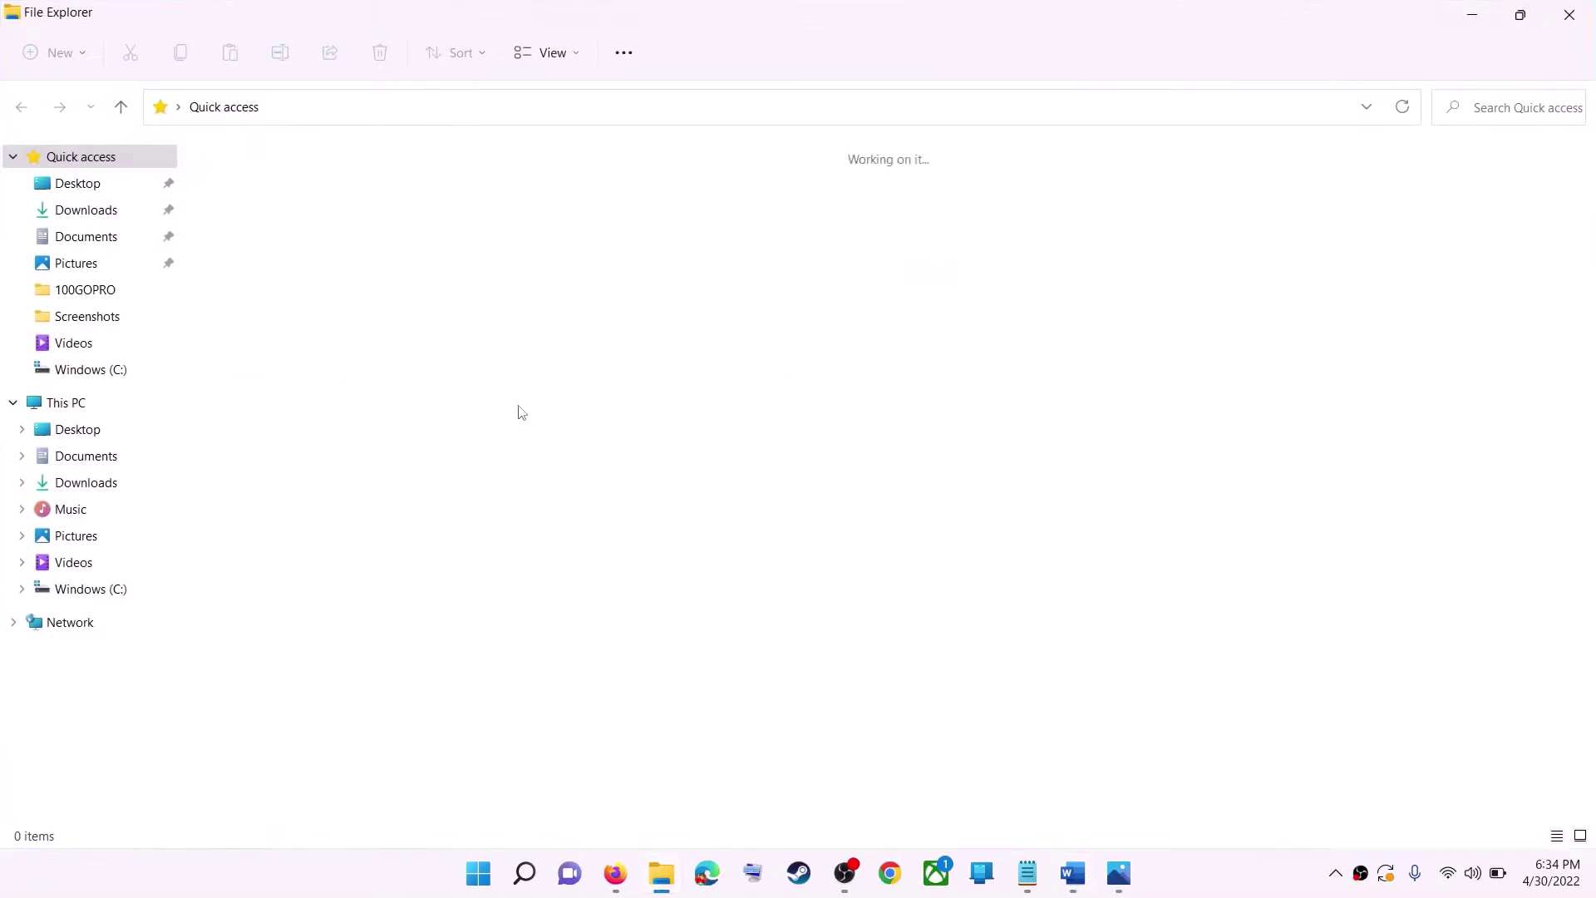
click(70, 370)
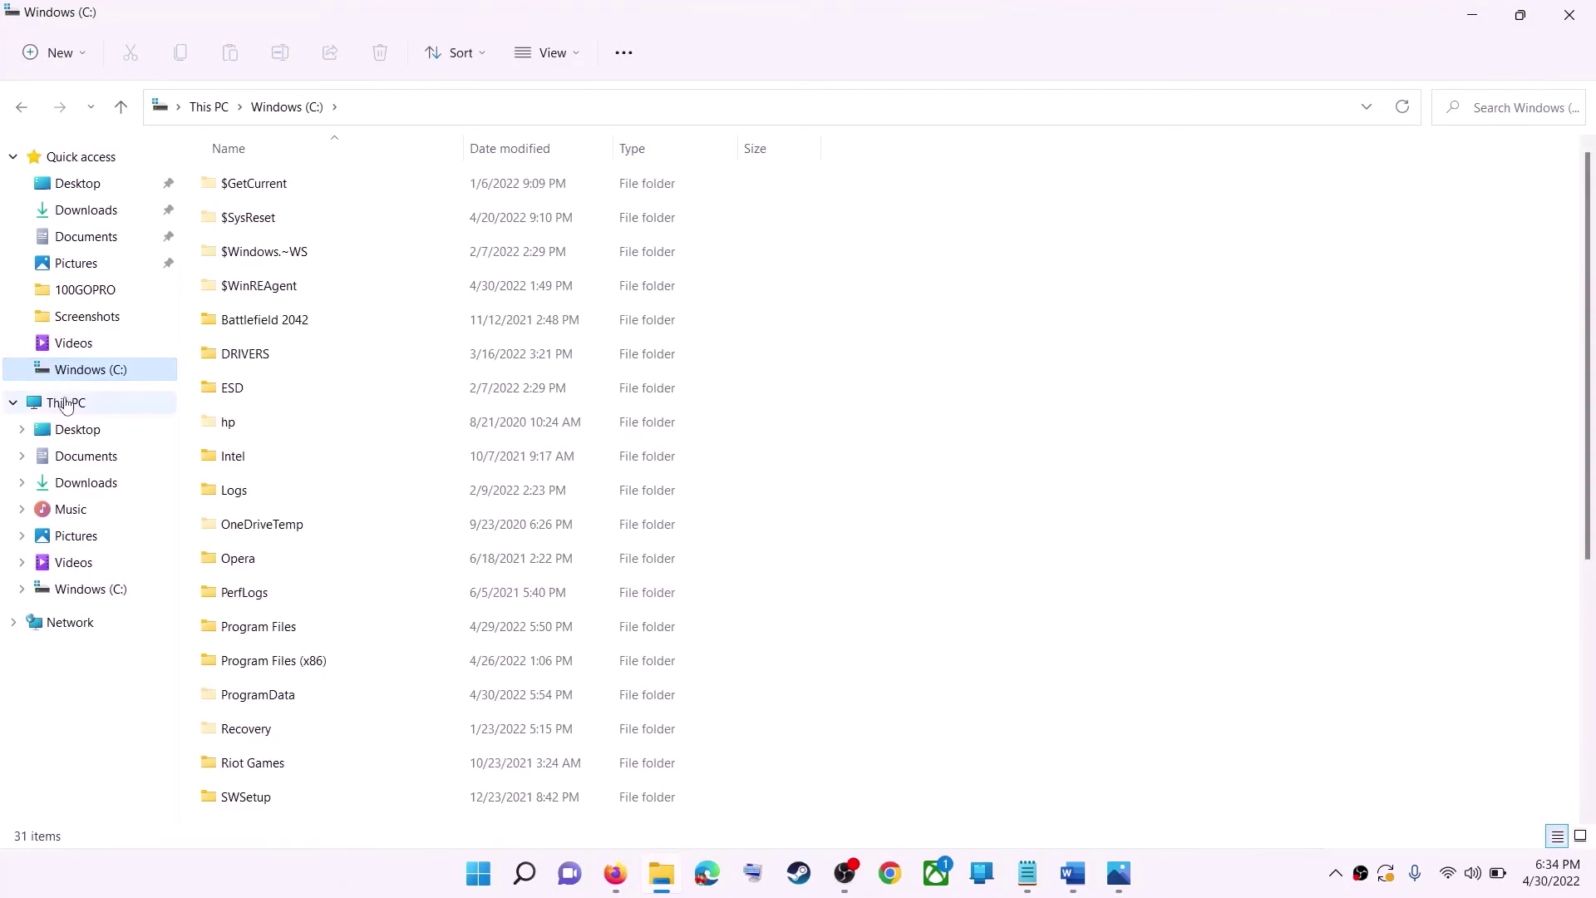
click(66, 403)
click(367, 355)
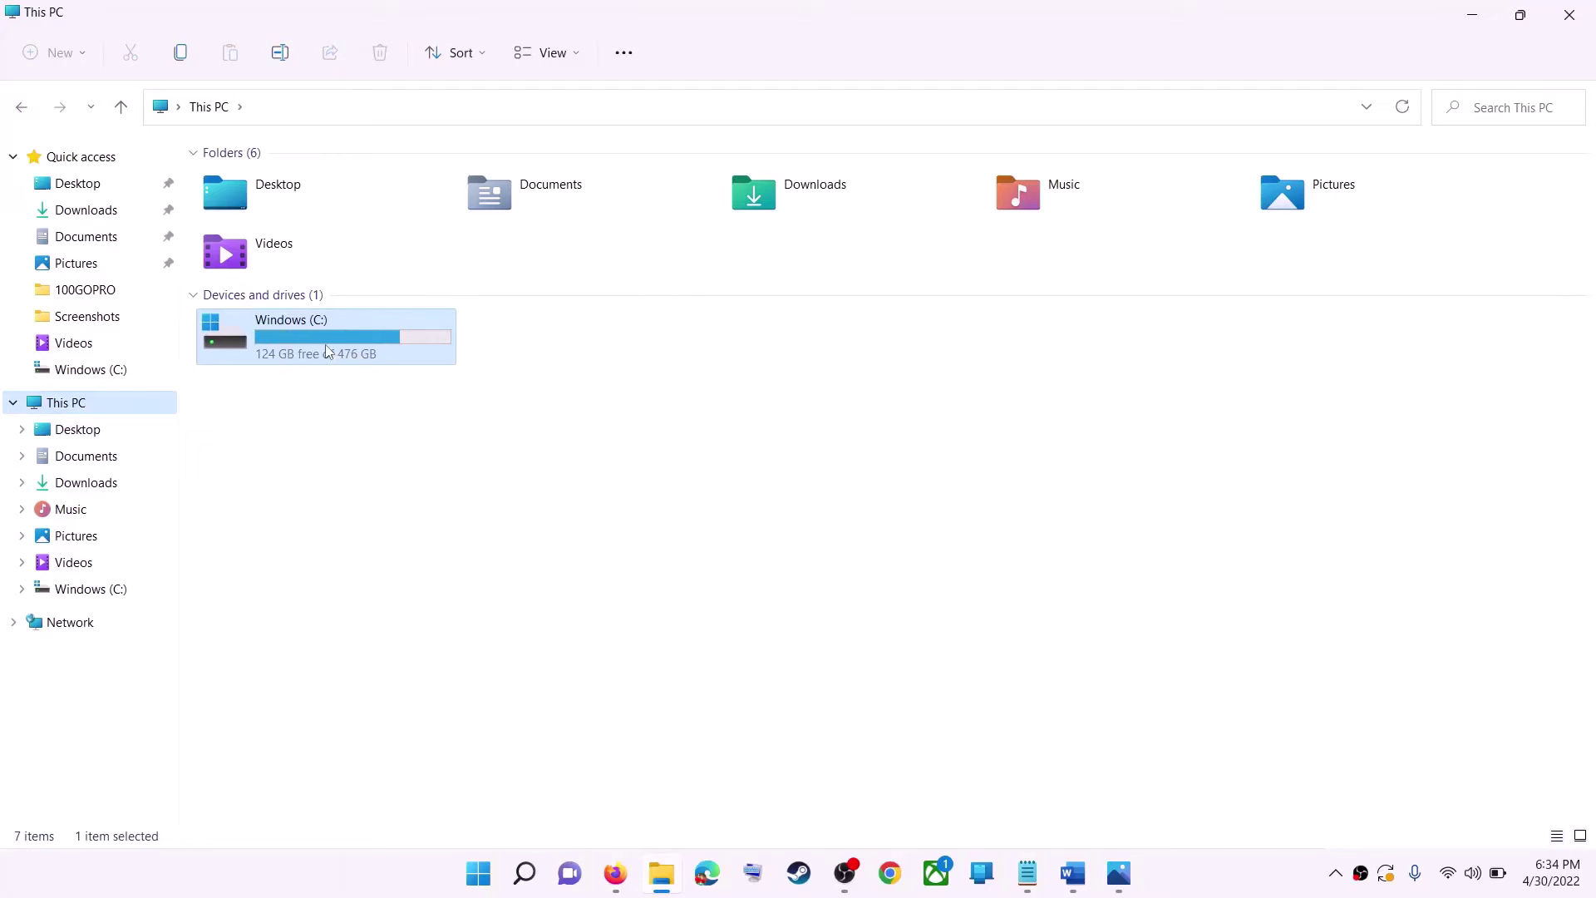
double_click(326, 350)
Open the Users folder on the C: drive and go into the current user's profile folder
scroll(382, 615, down, 4)
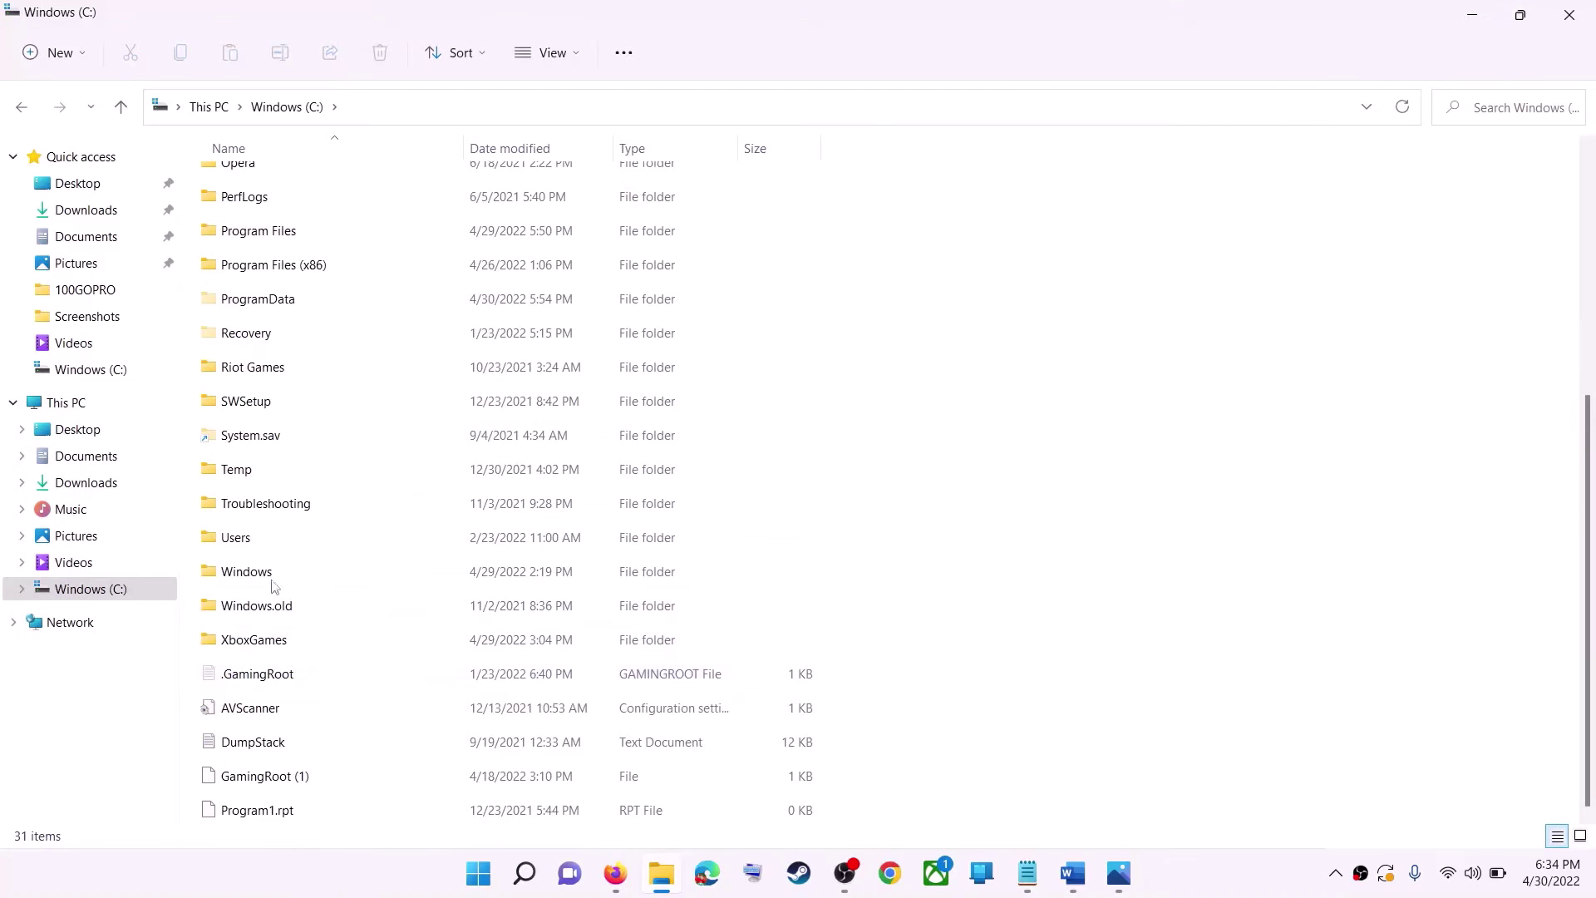
click(254, 547)
double_click(277, 539)
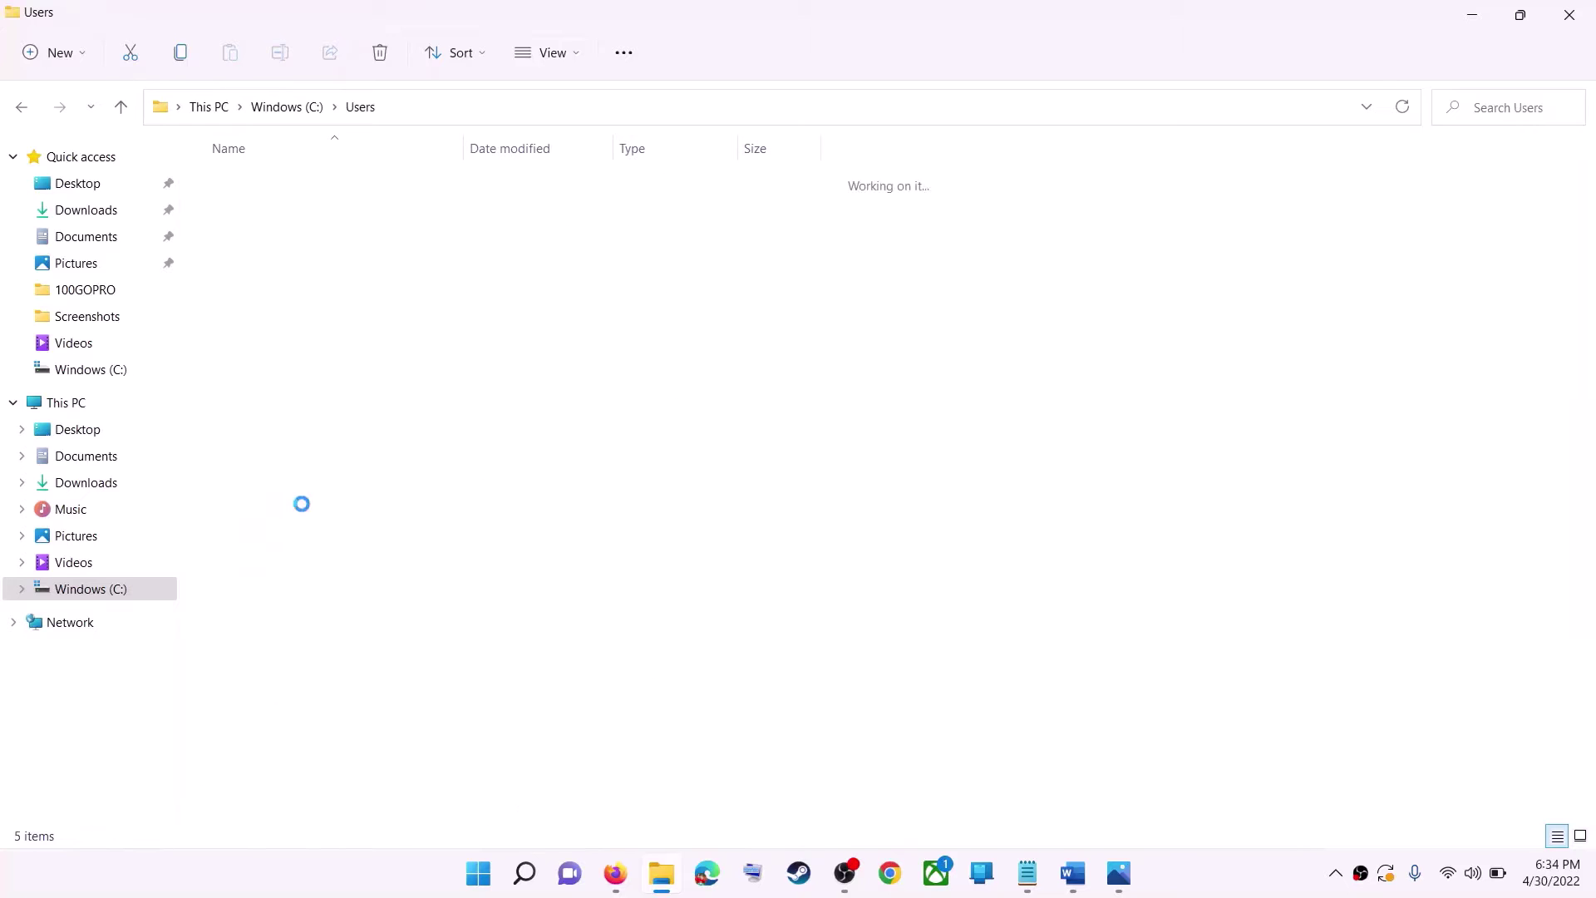
click(282, 325)
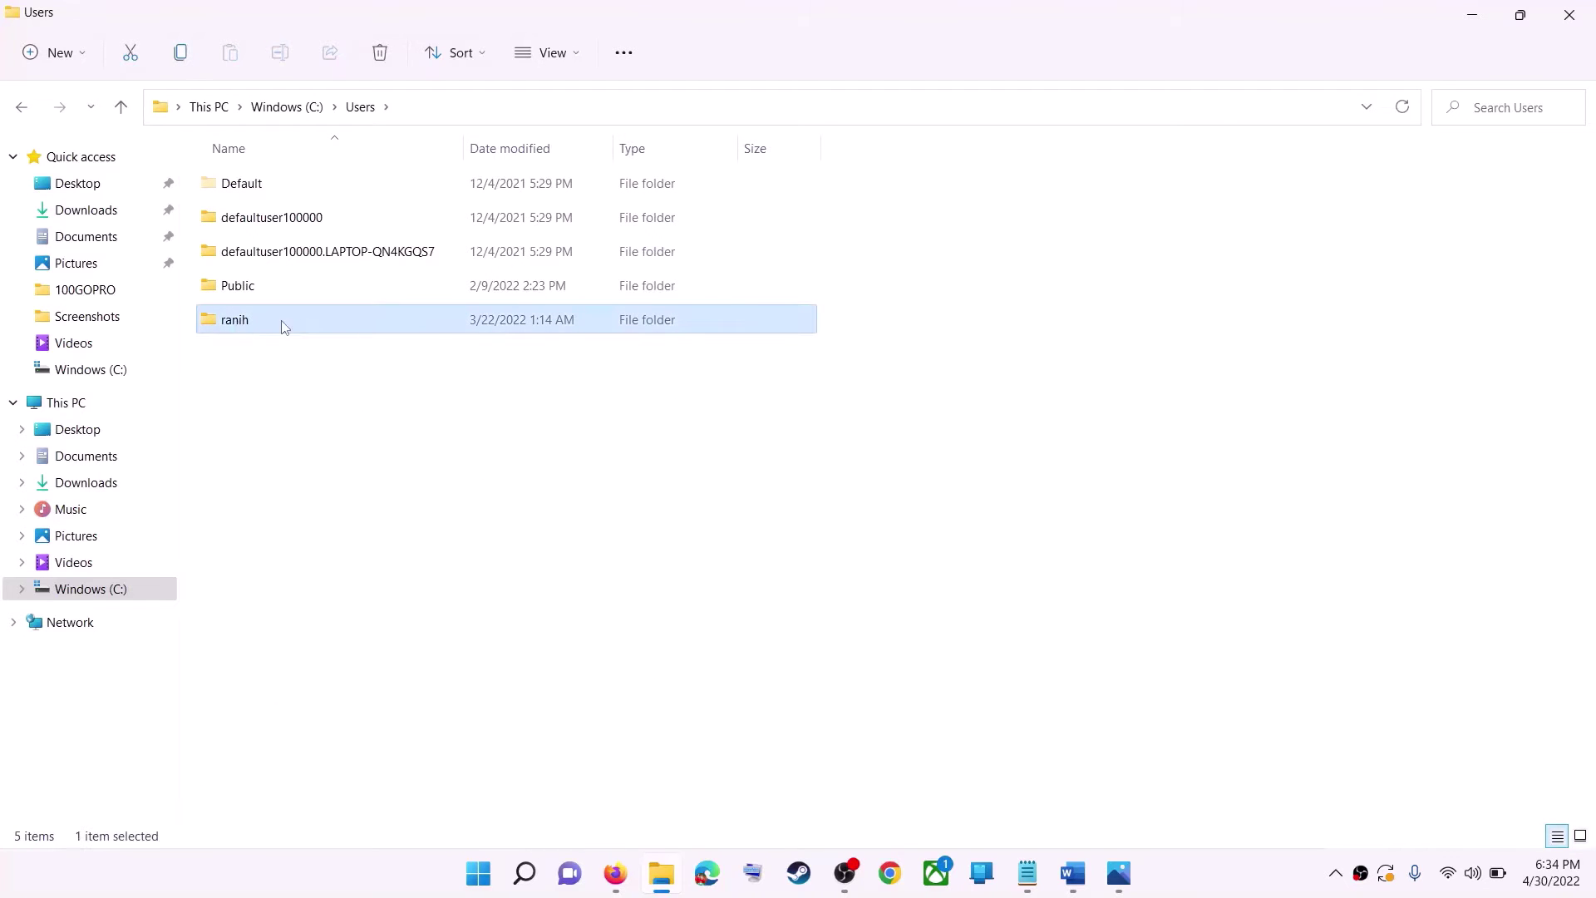
double_click(282, 324)
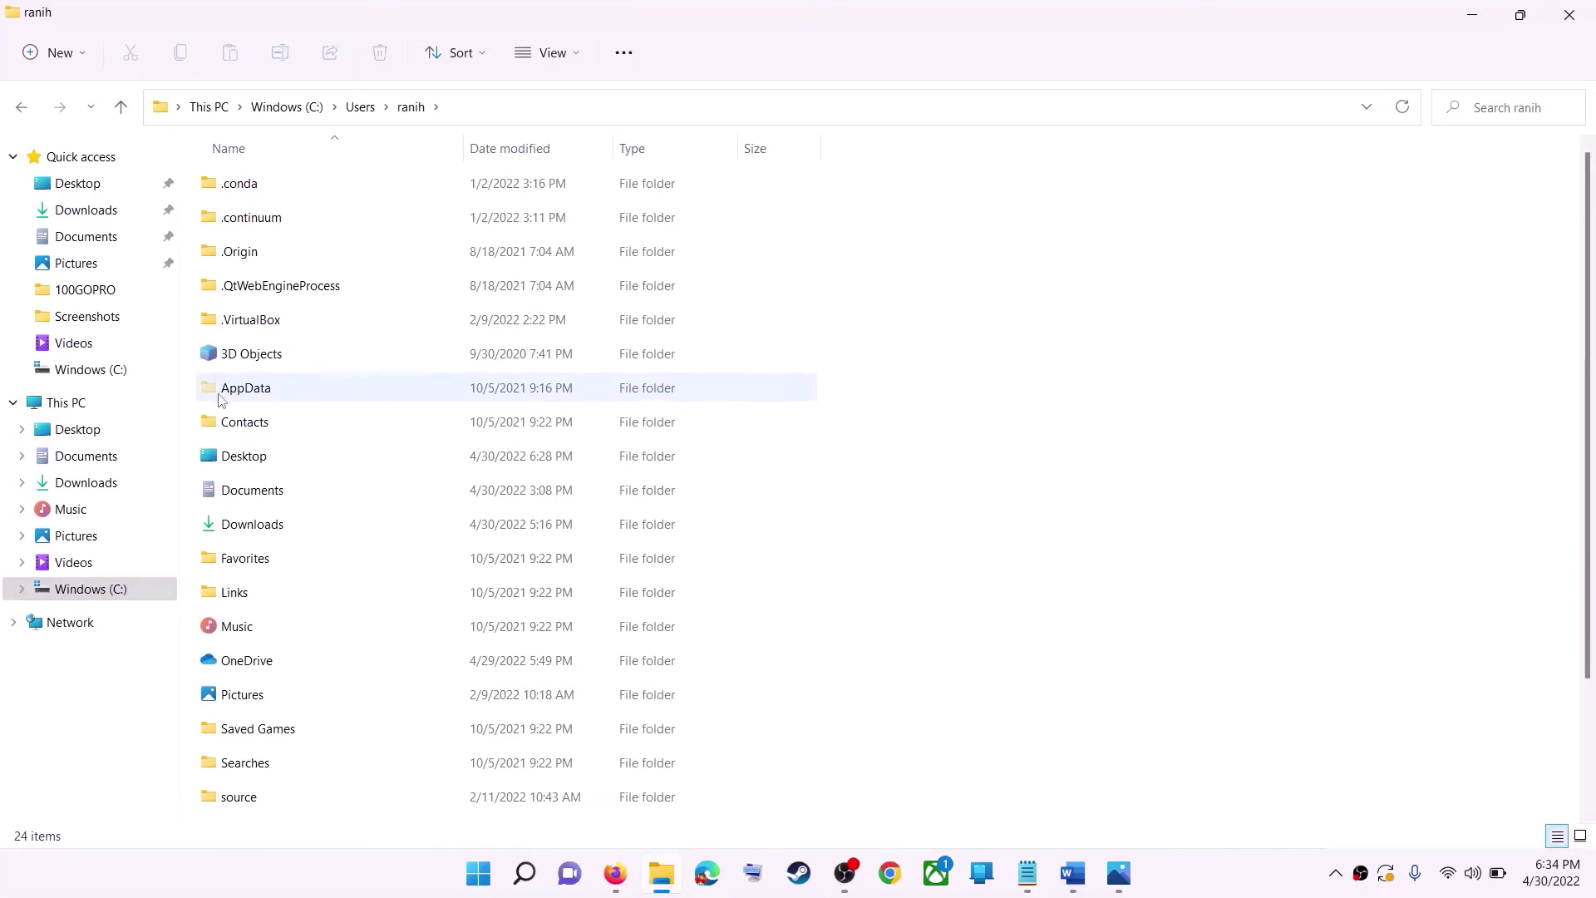
Check the Hidden items display option in File Explorer for the AppData folder
click(268, 392)
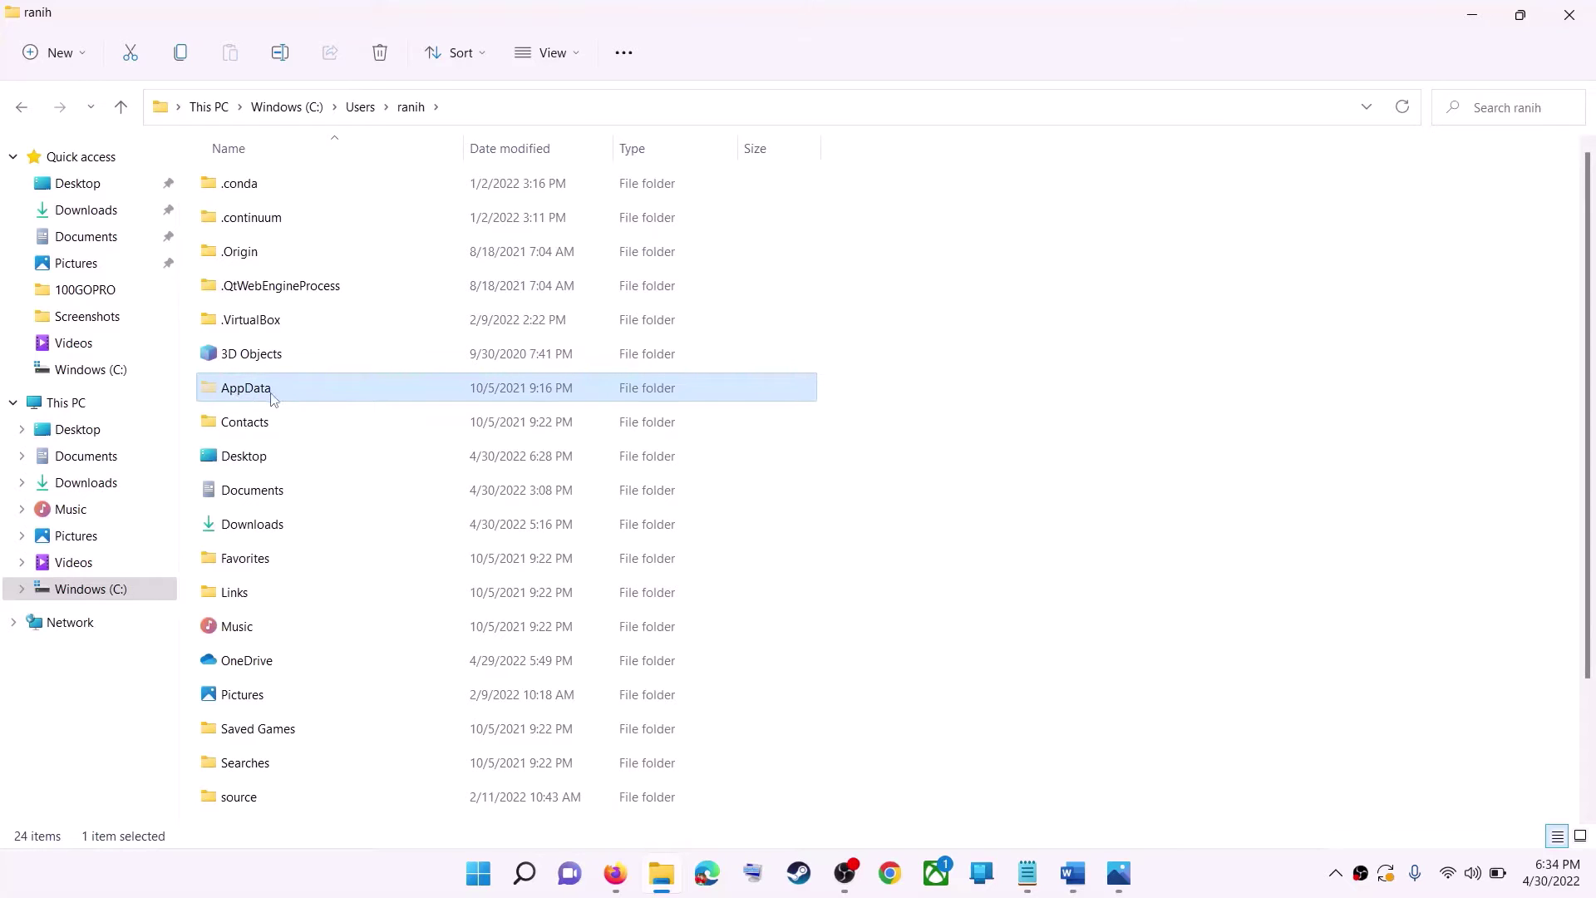
click(579, 60)
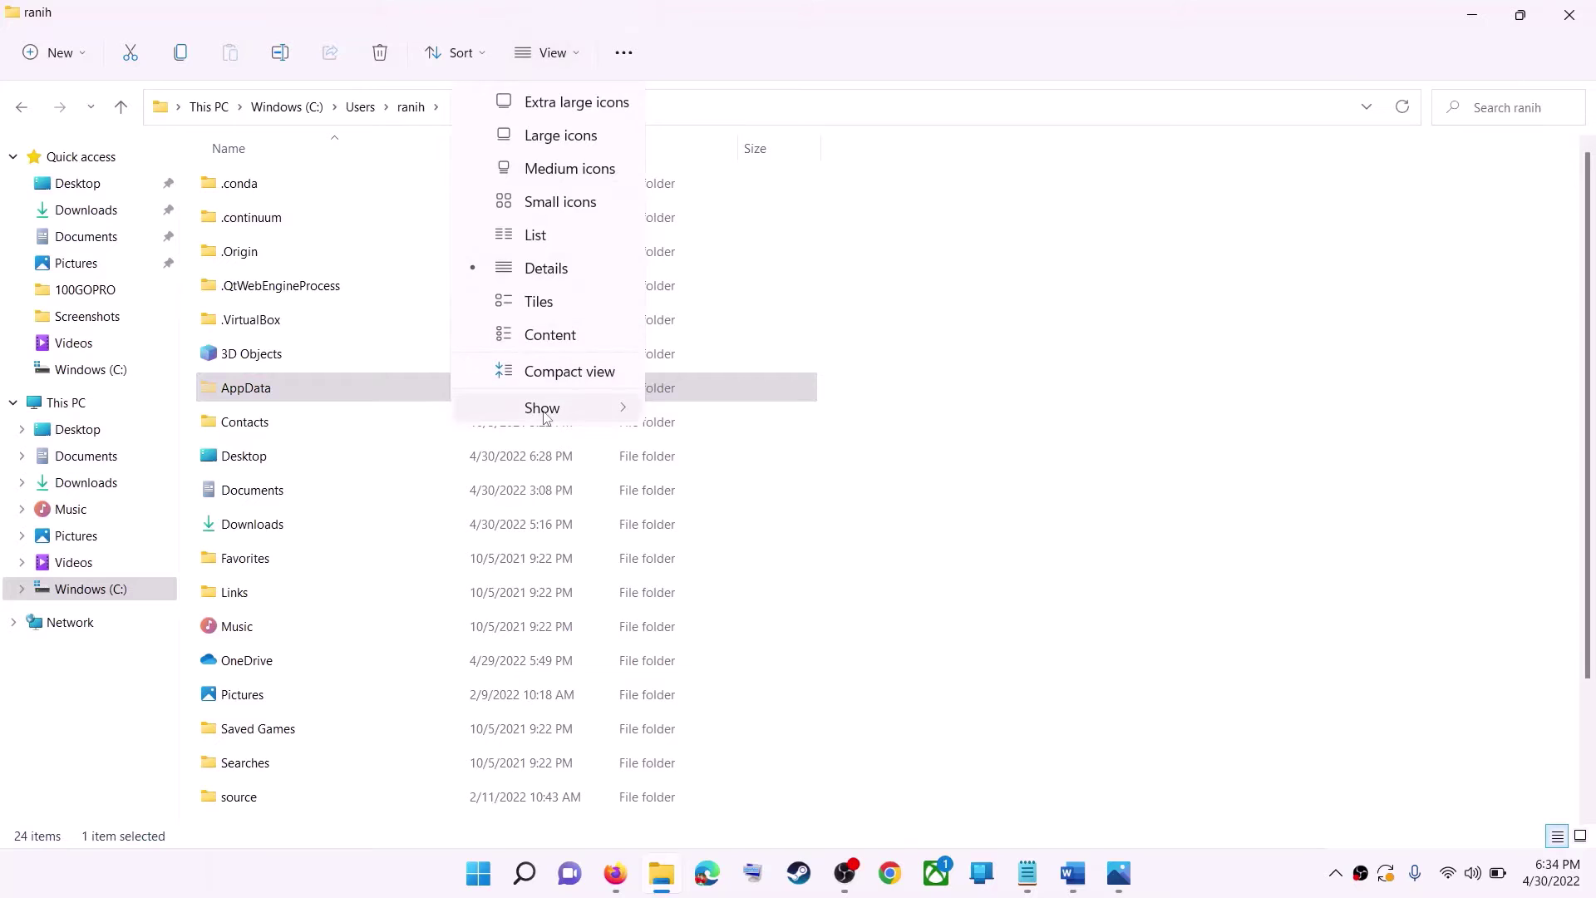
mouse_move(544, 416)
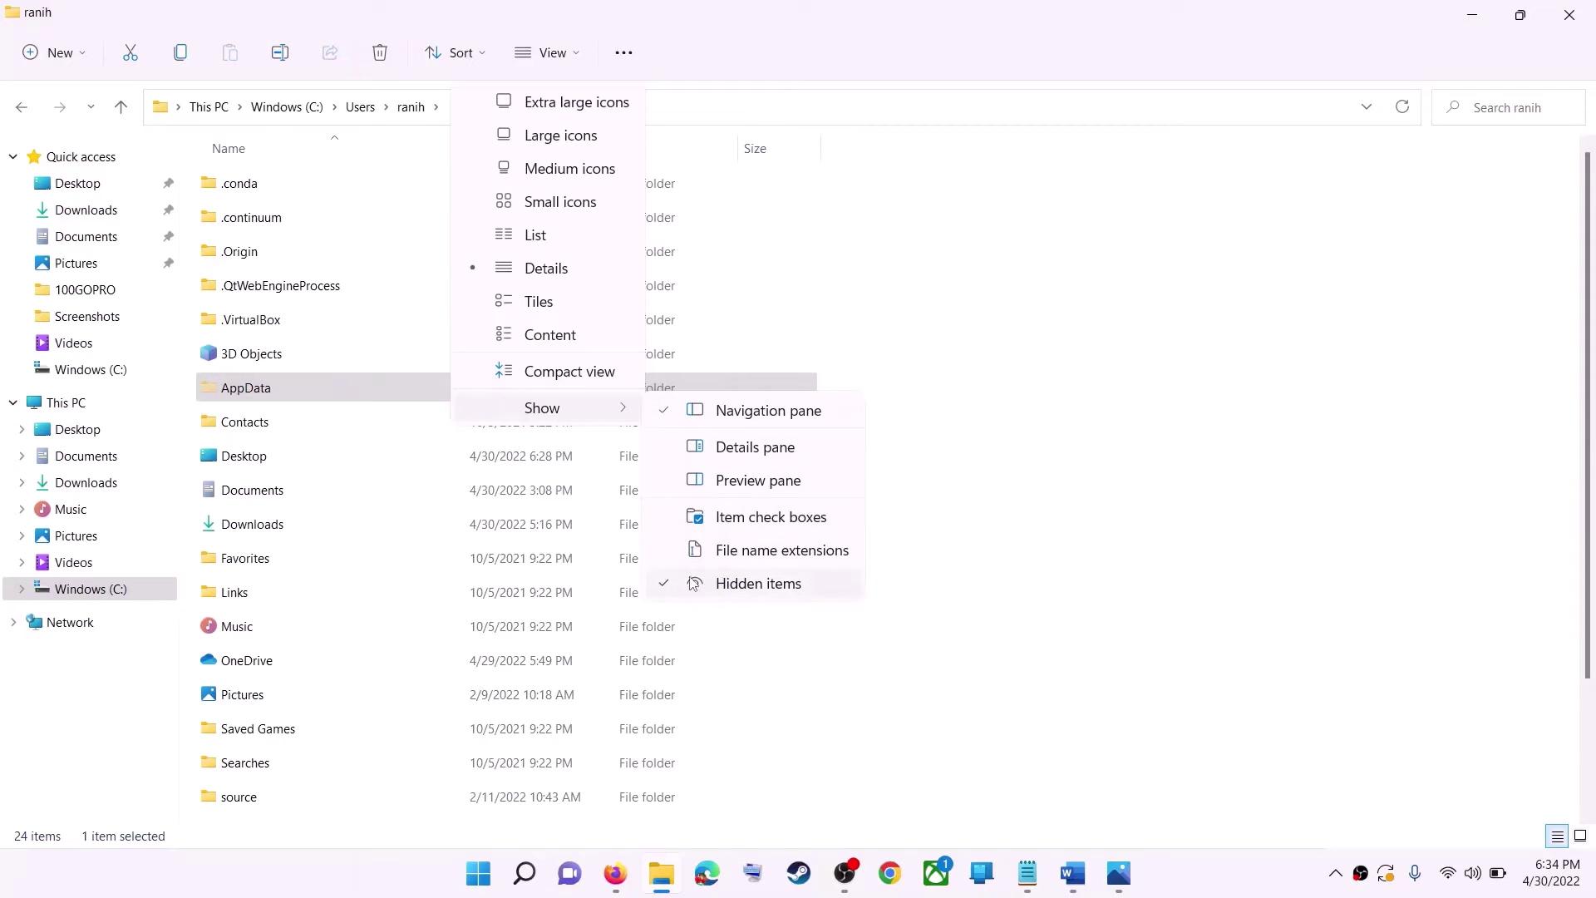
click(253, 397)
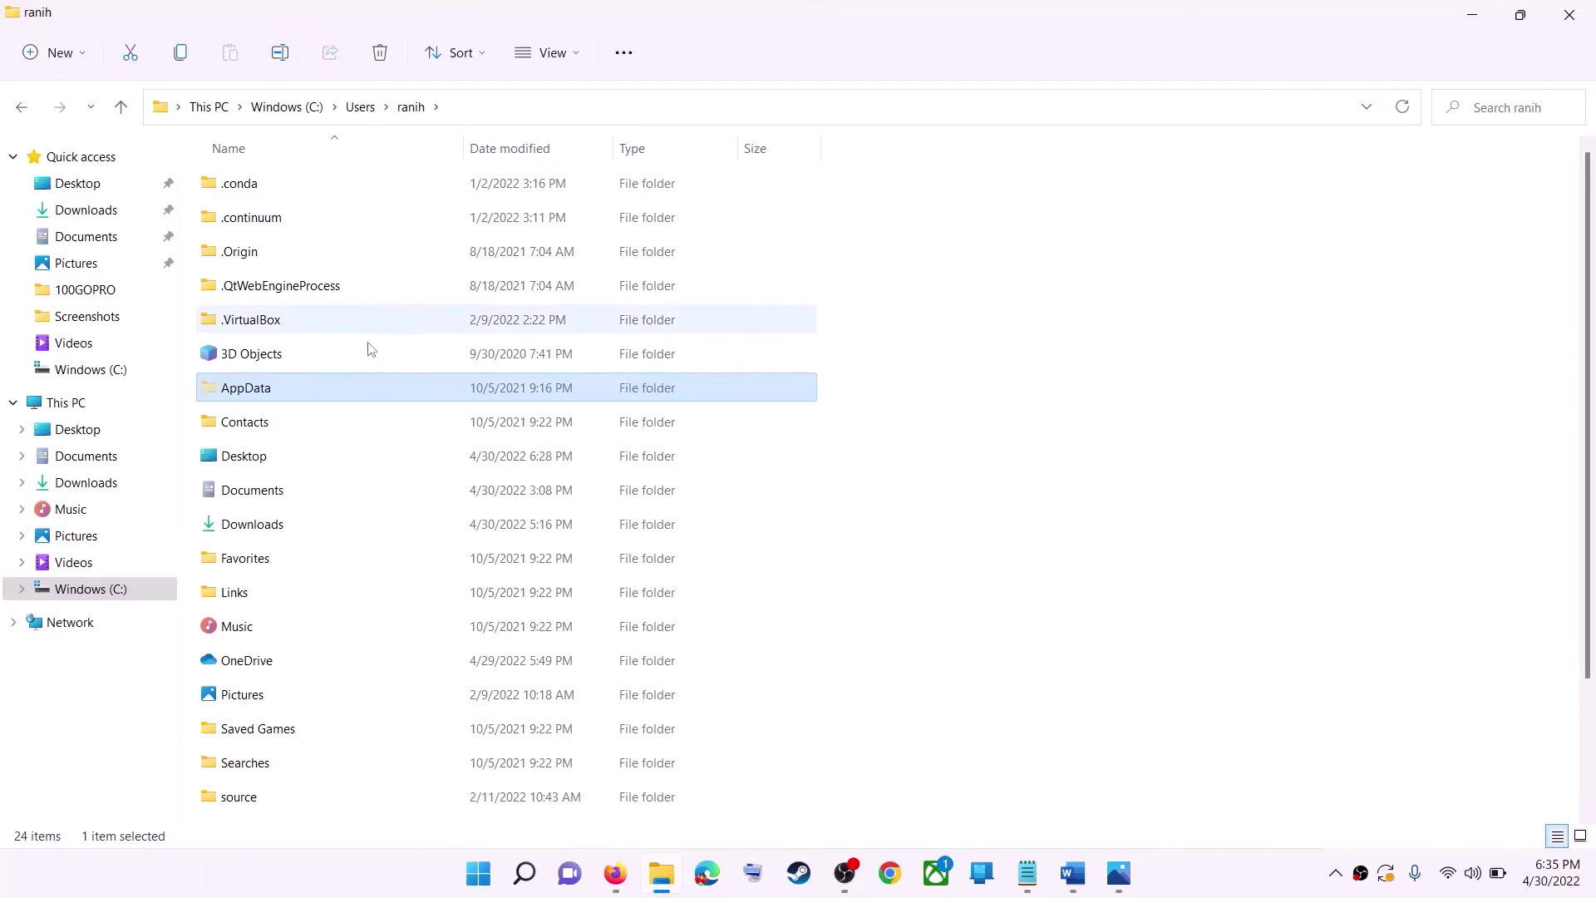
Open the AppData folder and go into its Local subfolder
double_click(296, 389)
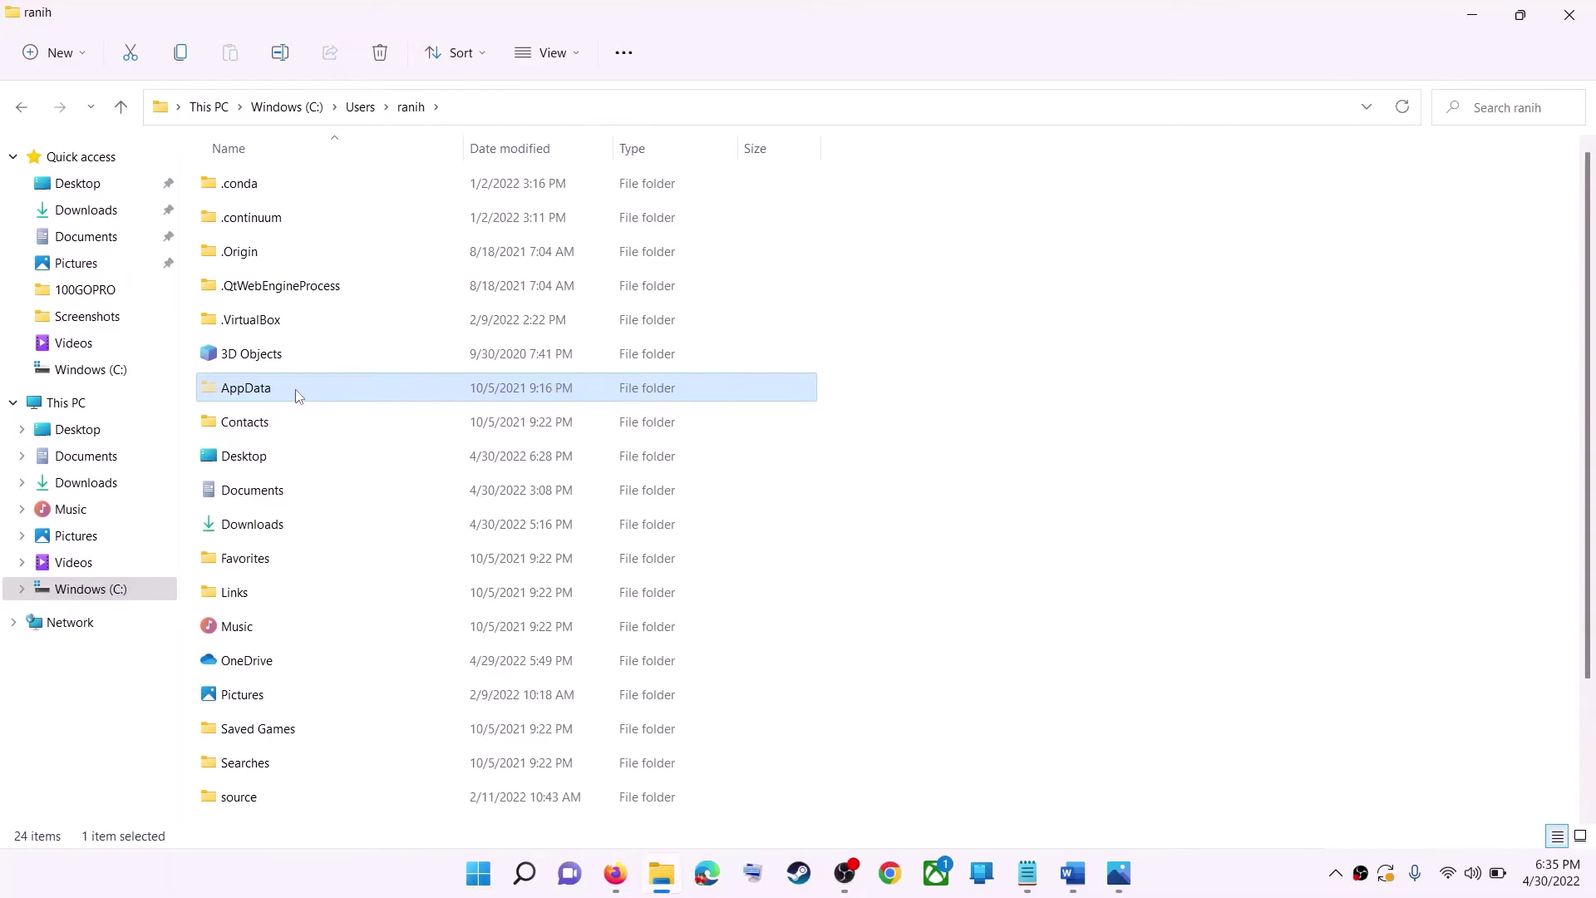
click(316, 196)
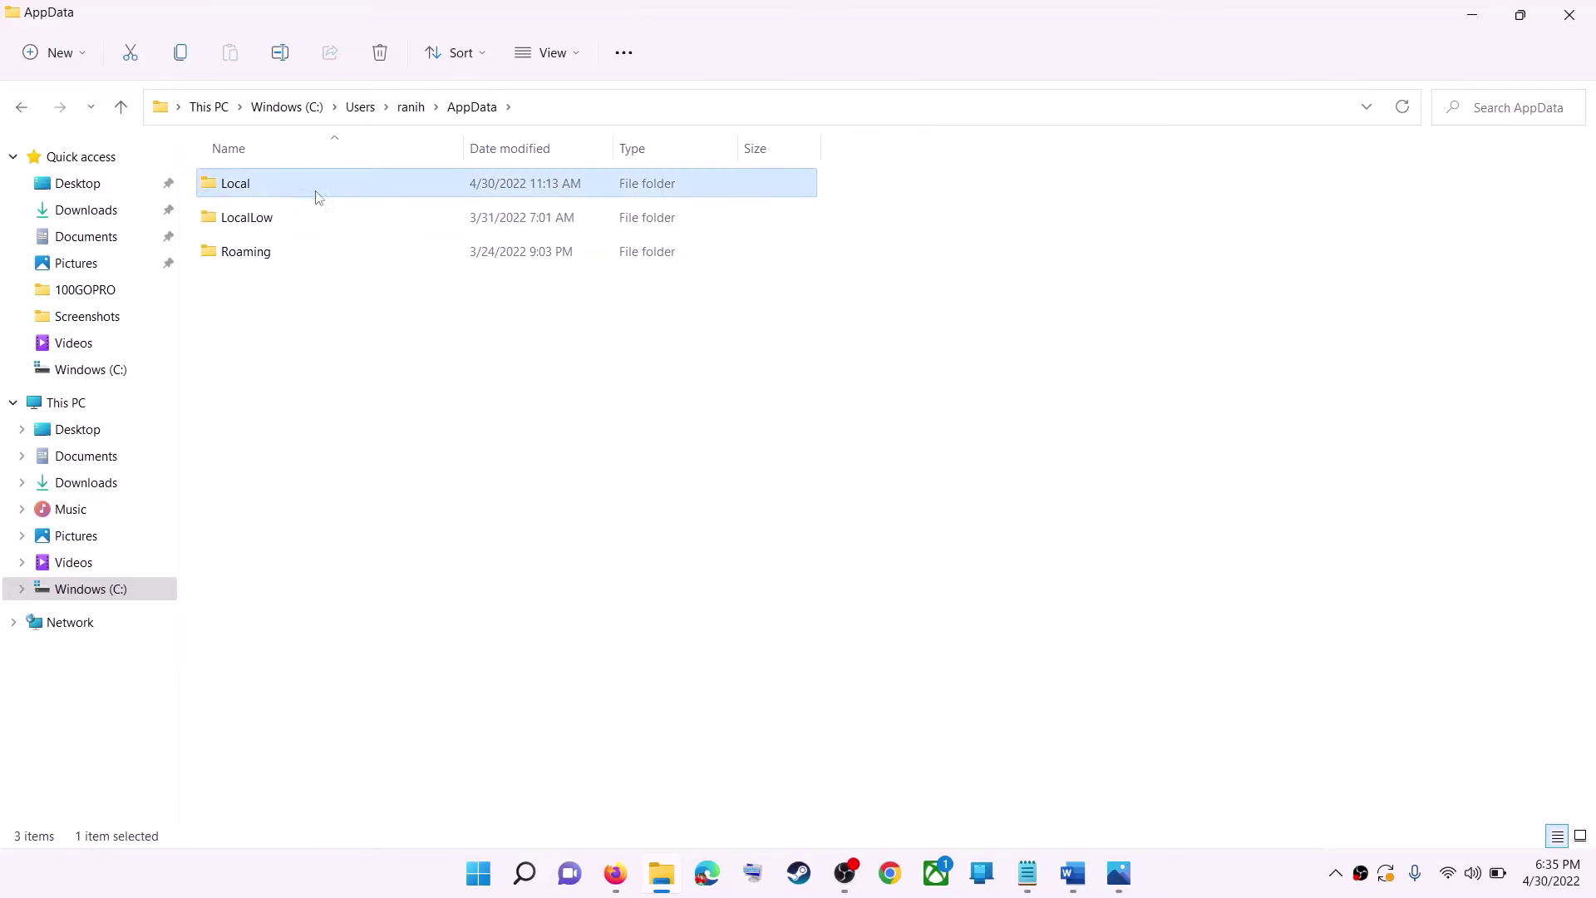
double_click(296, 192)
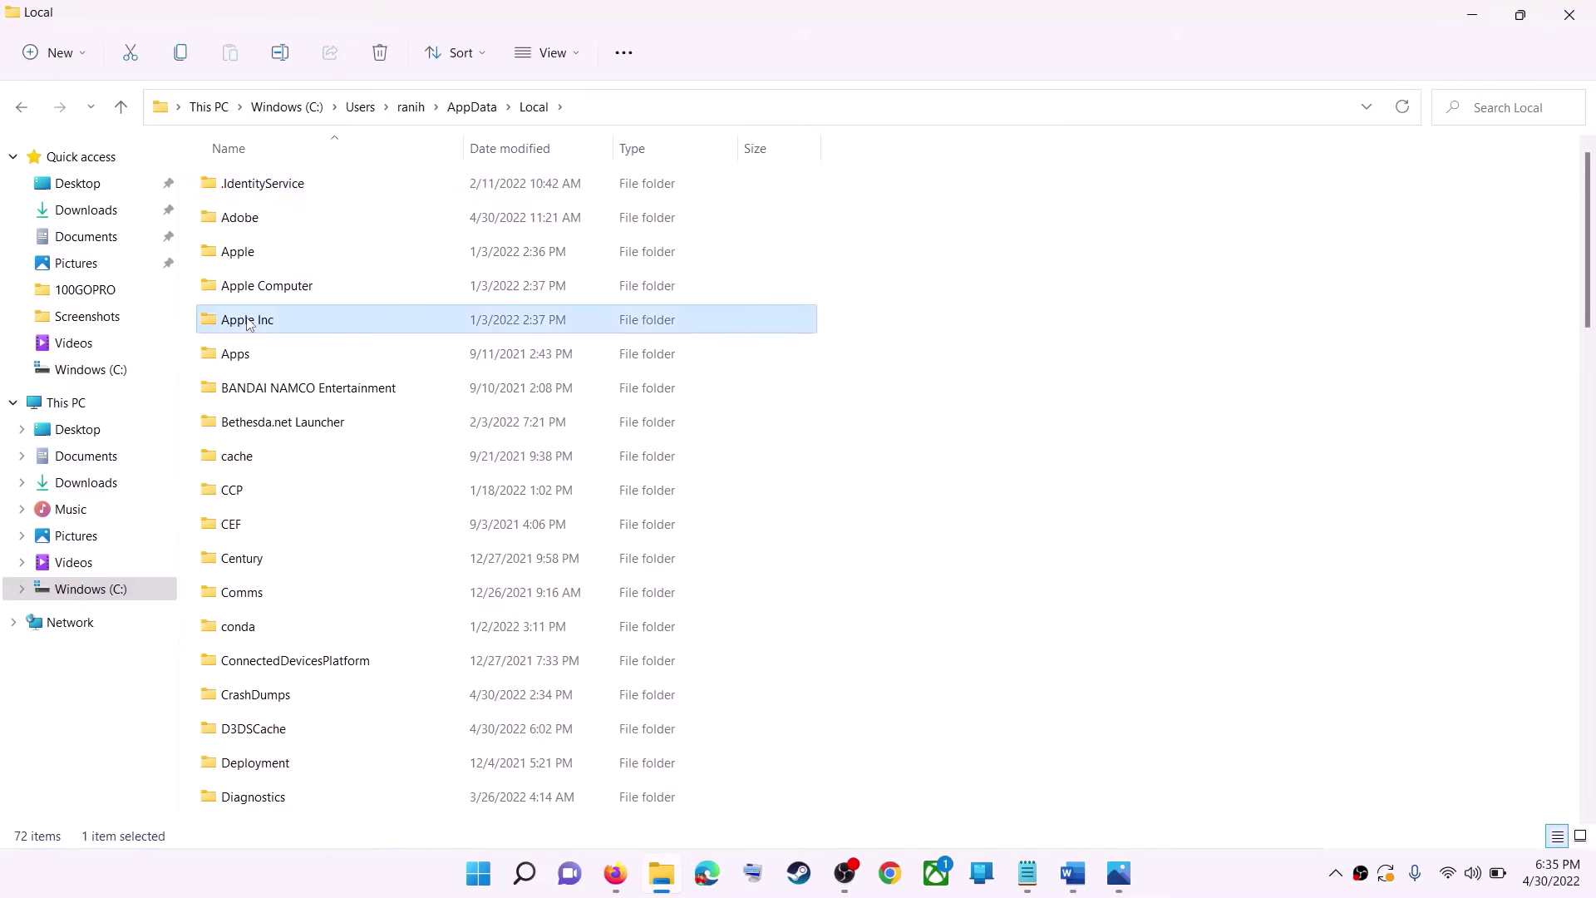
Open the Packages folder inside the Local folder
key(p)
click(316, 185)
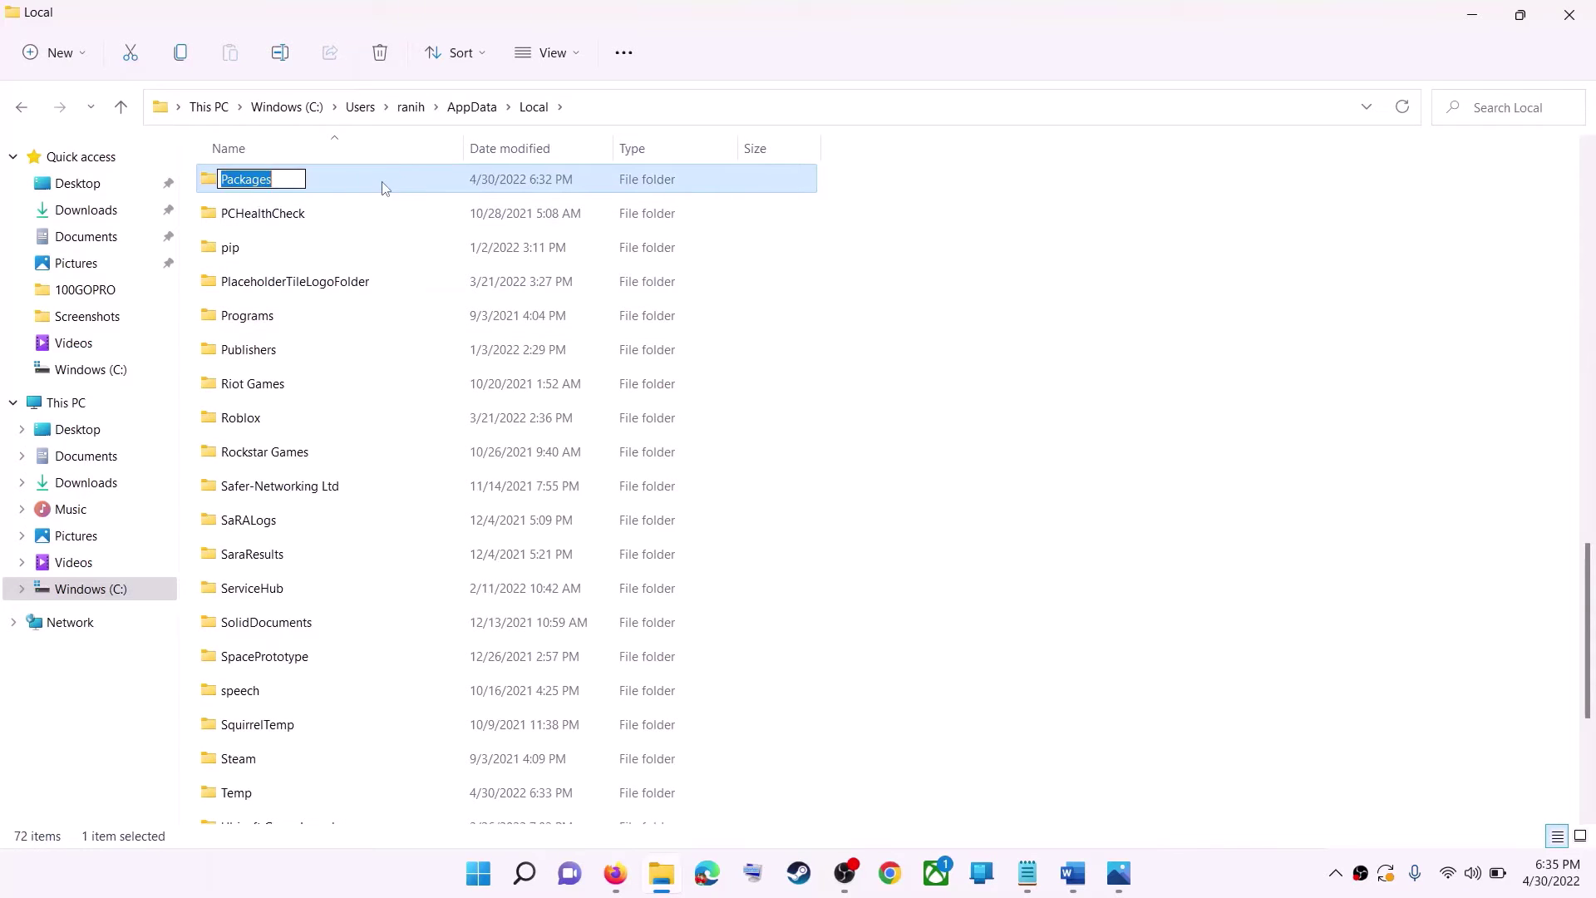
double_click(376, 181)
Check the Store package name in the Word document and open the Microsoft.WindowsStore_8wekyb3d8bbwe folder in Packages
scroll(470, 503, down, 15)
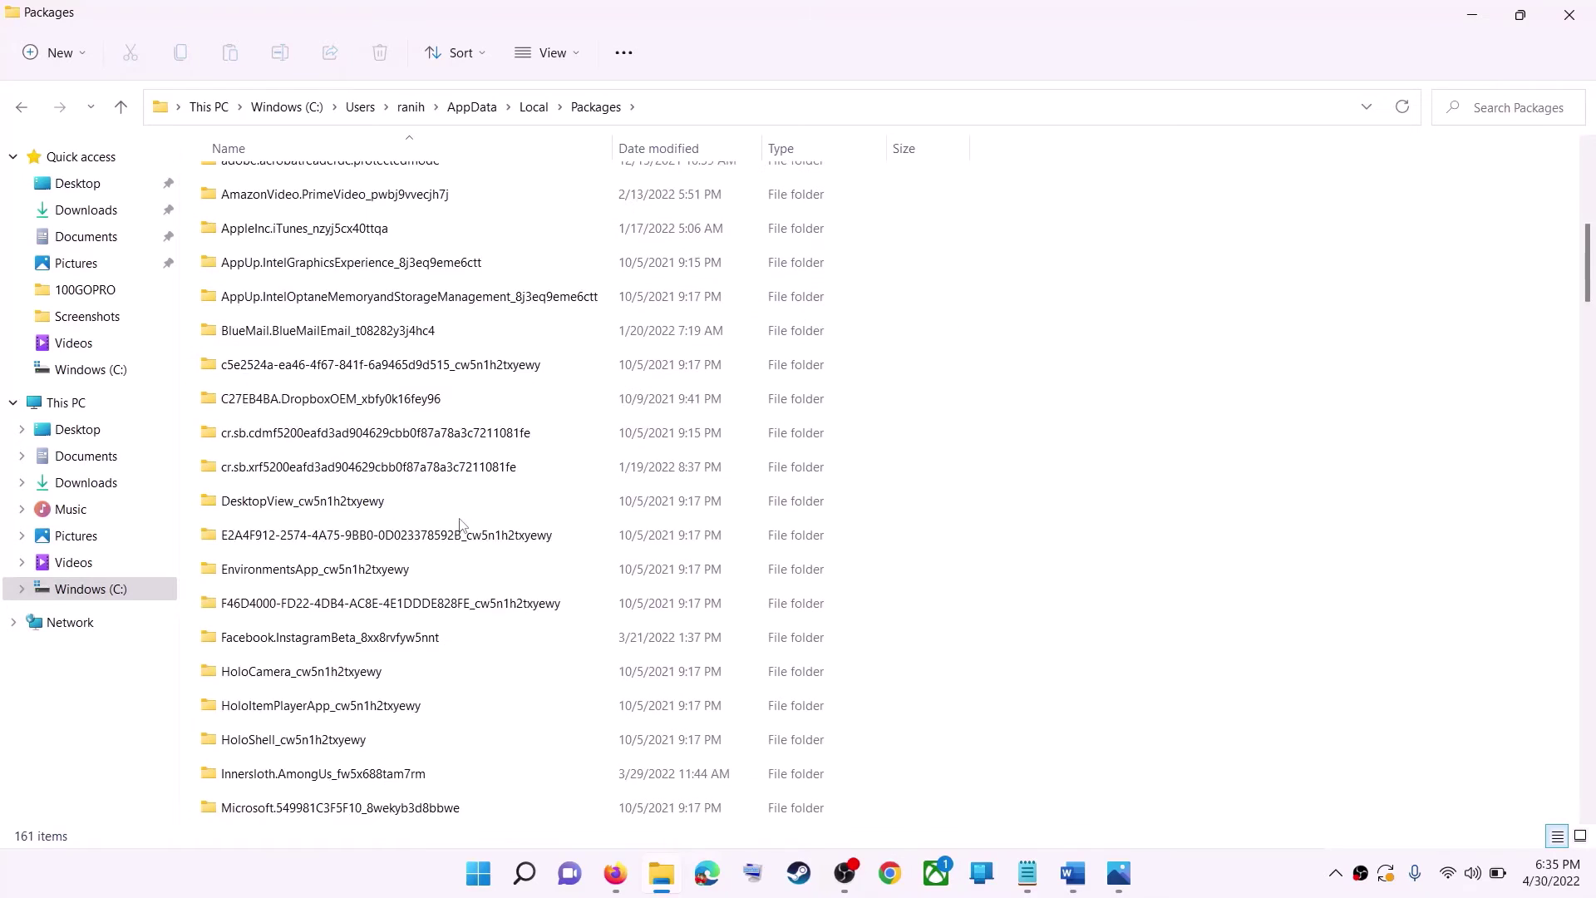
key(alt+Tab)
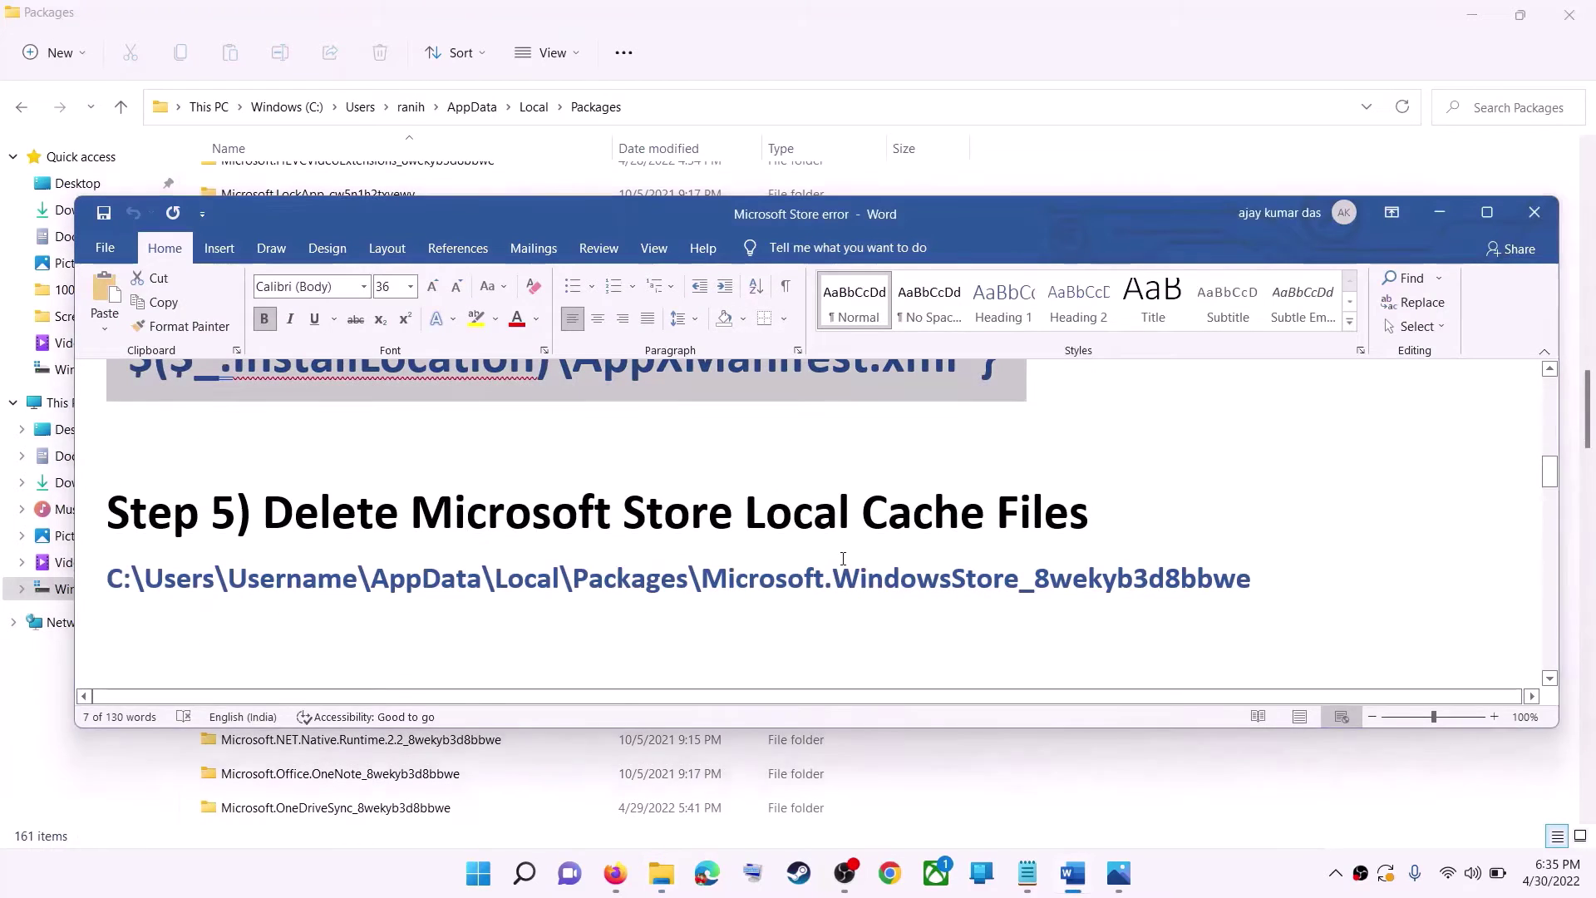
key(alt+Tab)
scroll(431, 568, down, 10)
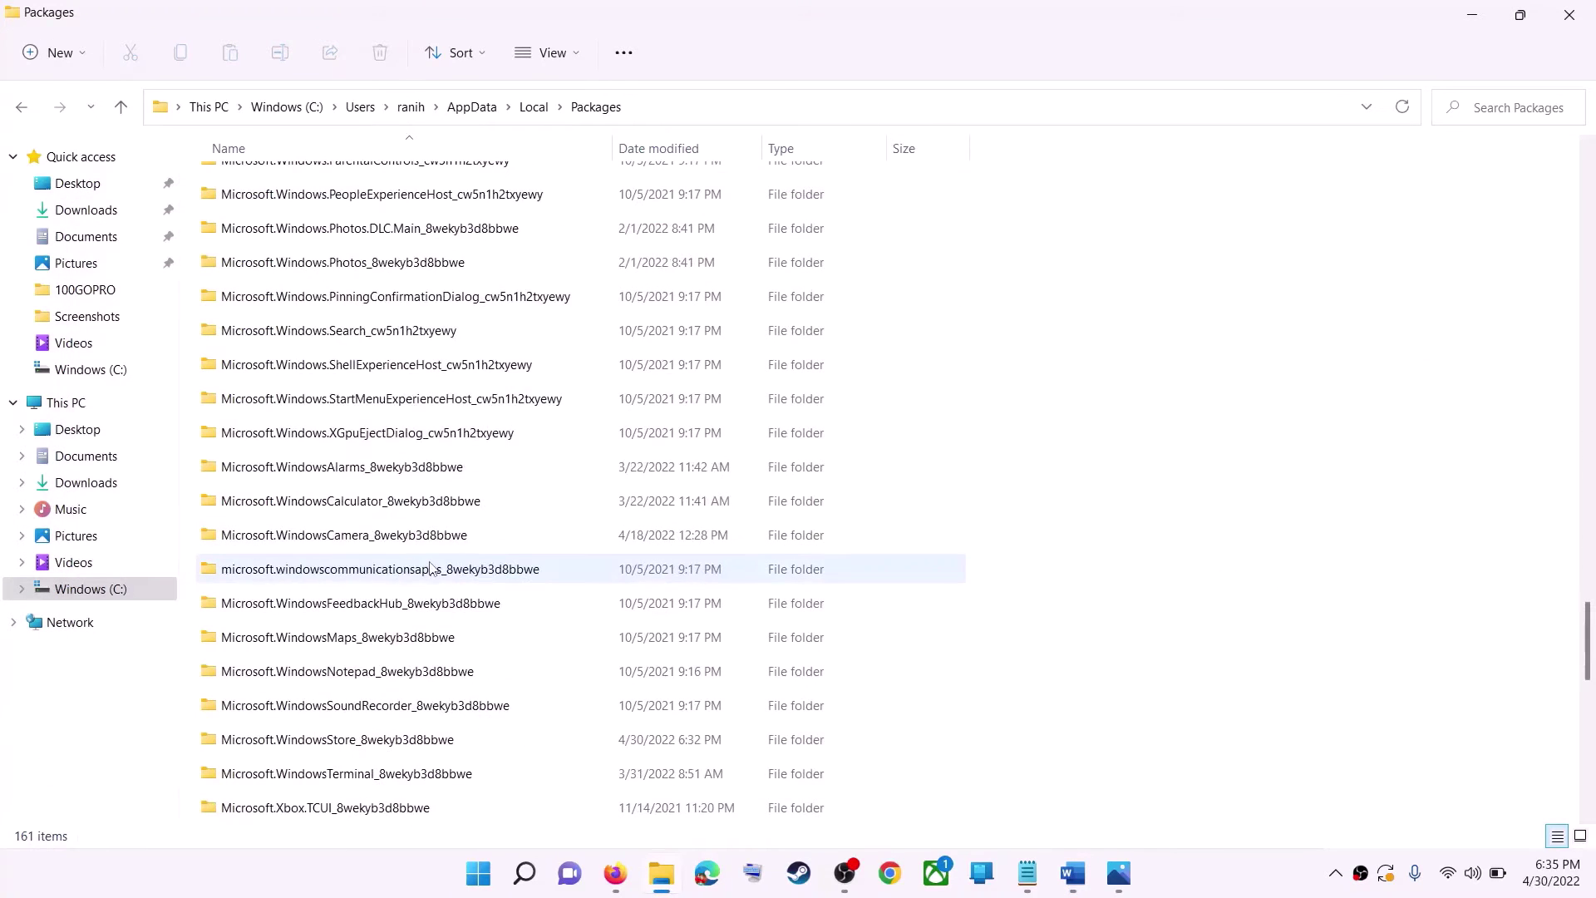
scroll(431, 569, down, 3)
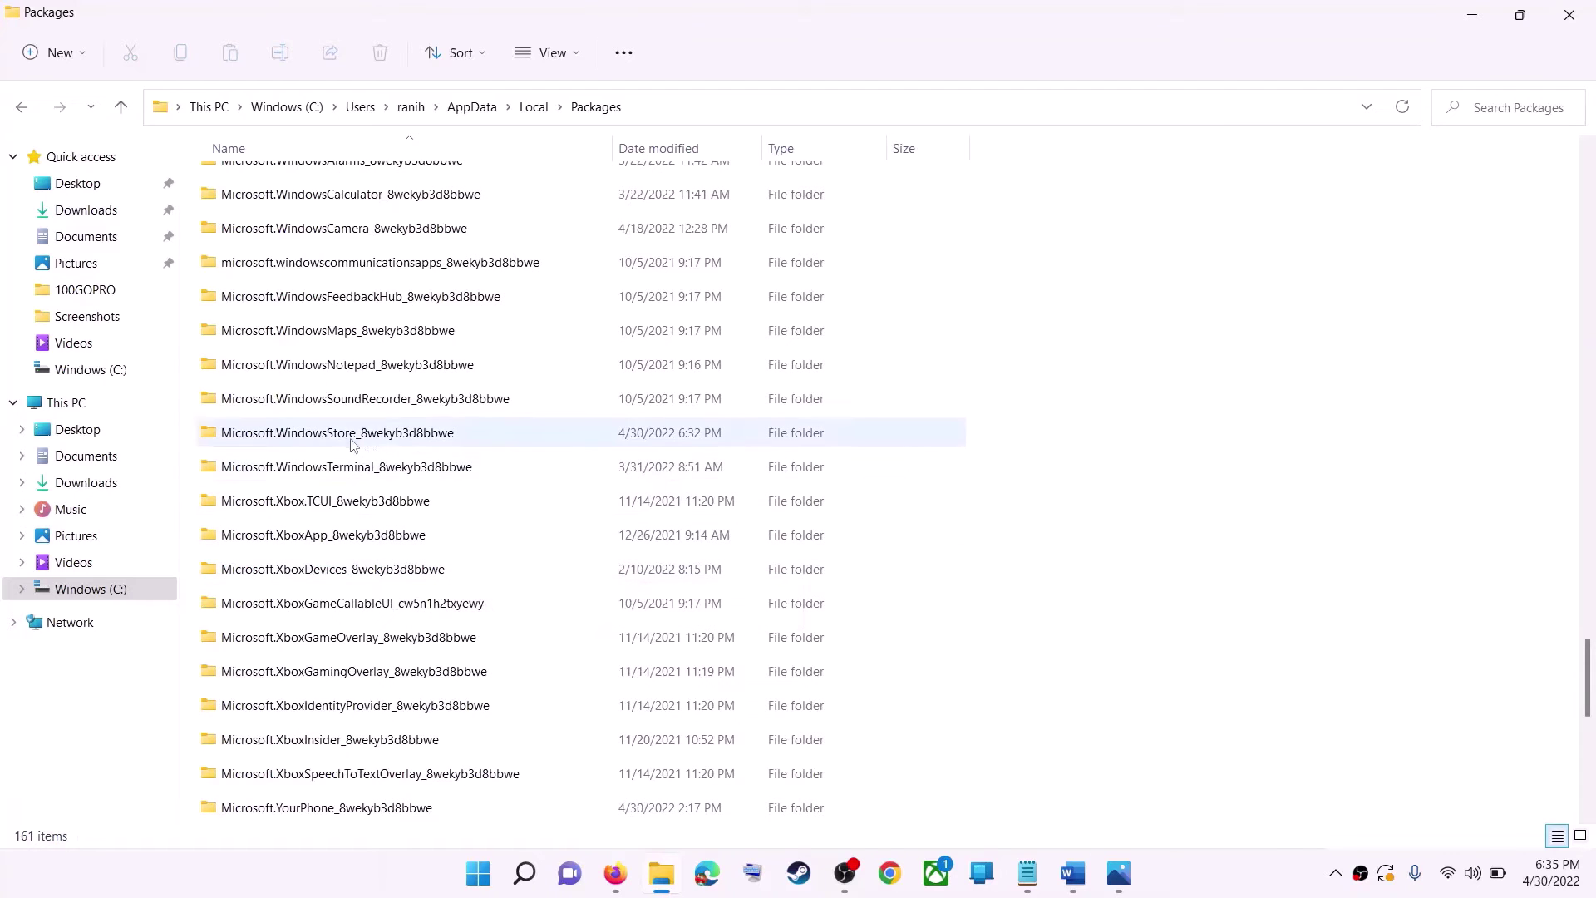
click(351, 443)
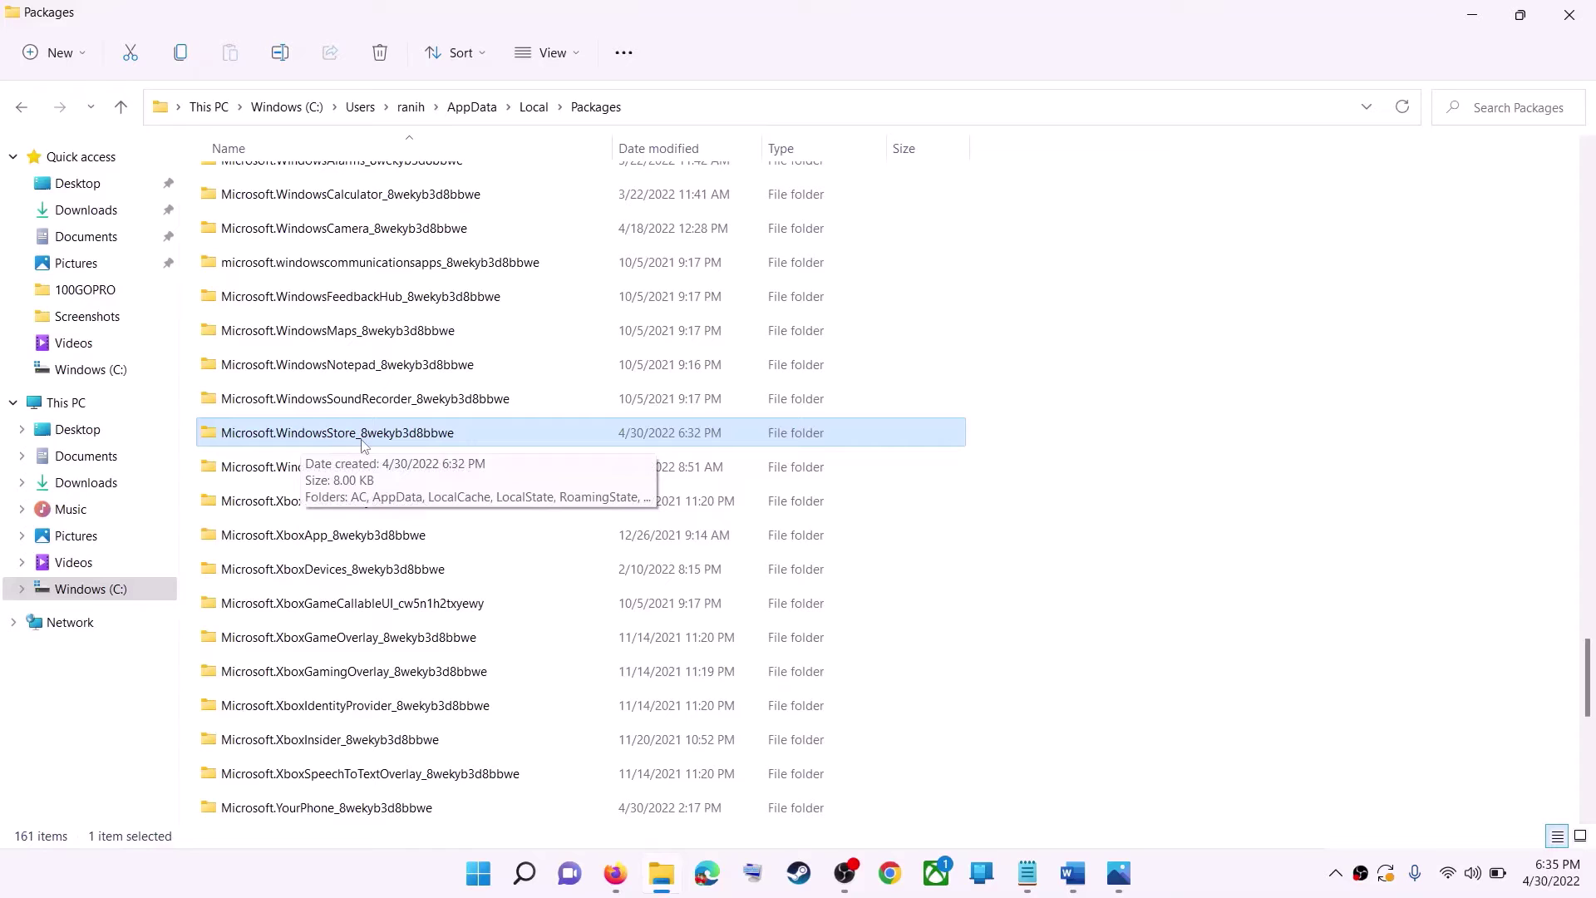
click(296, 432)
click(476, 433)
click(511, 429)
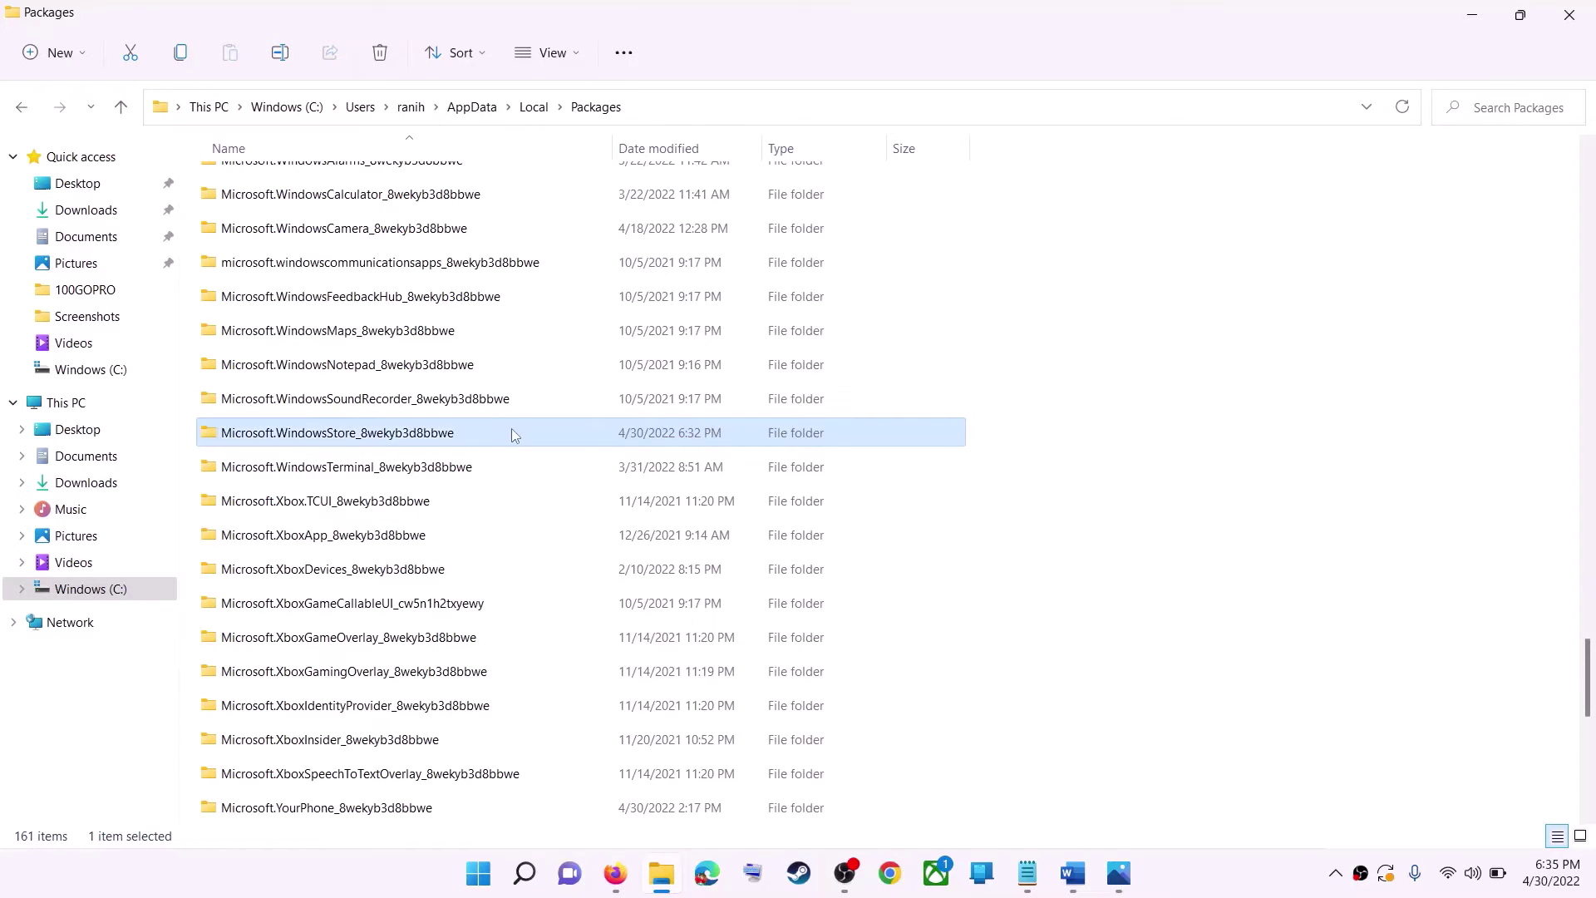
double_click(497, 430)
Delete the LocalCache folder from the Microsoft.WindowsStore_8wekyb3d8bbwe folder
click(271, 256)
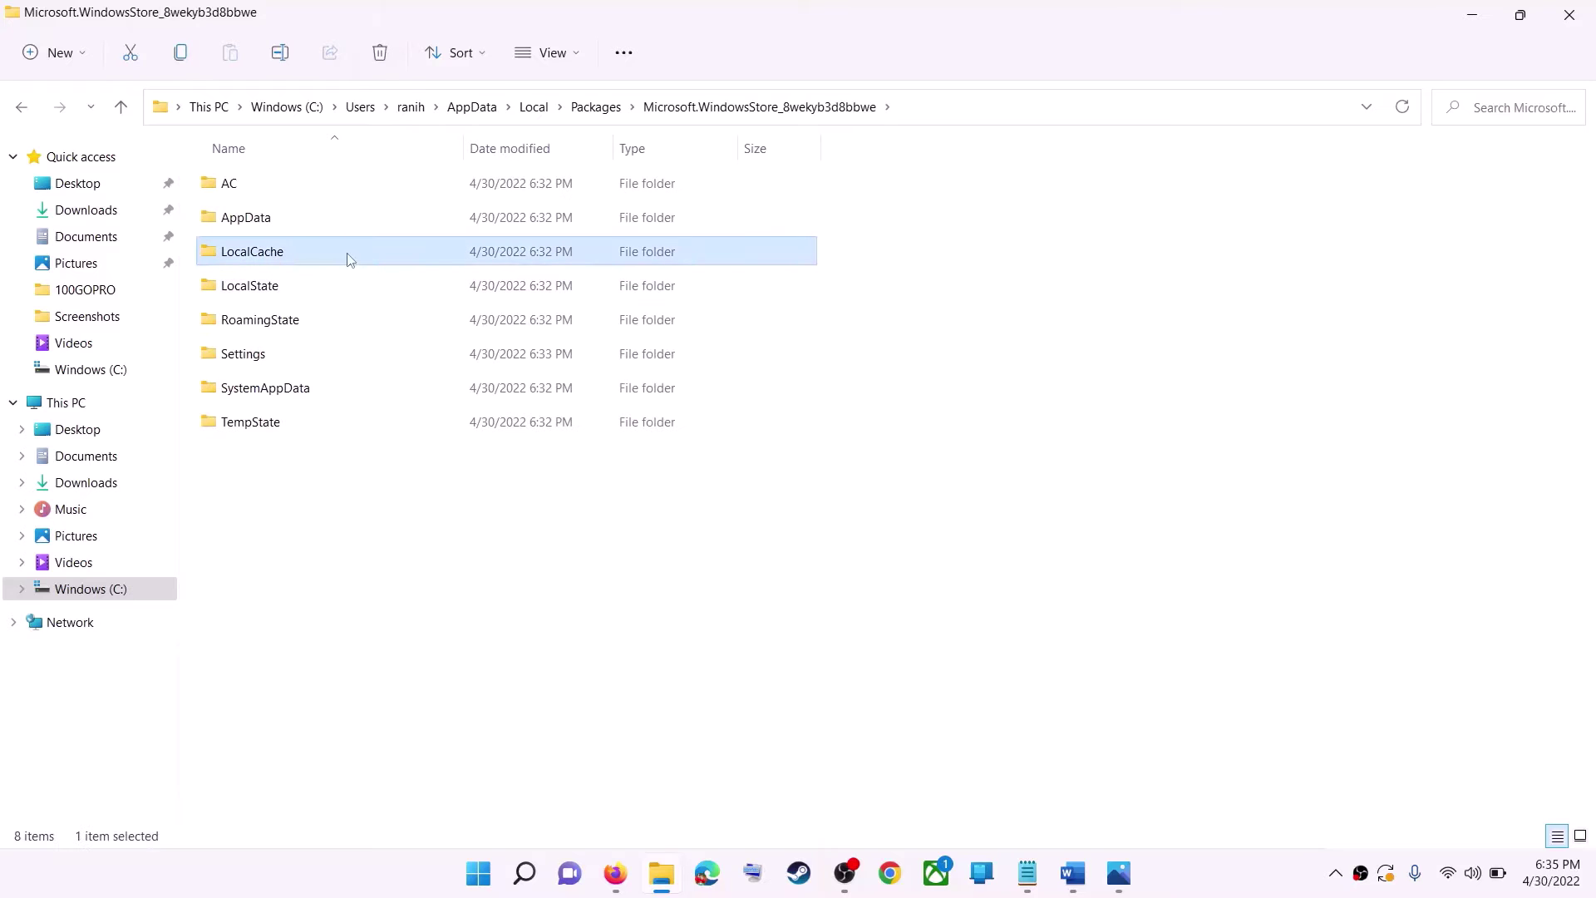
right_click(267, 260)
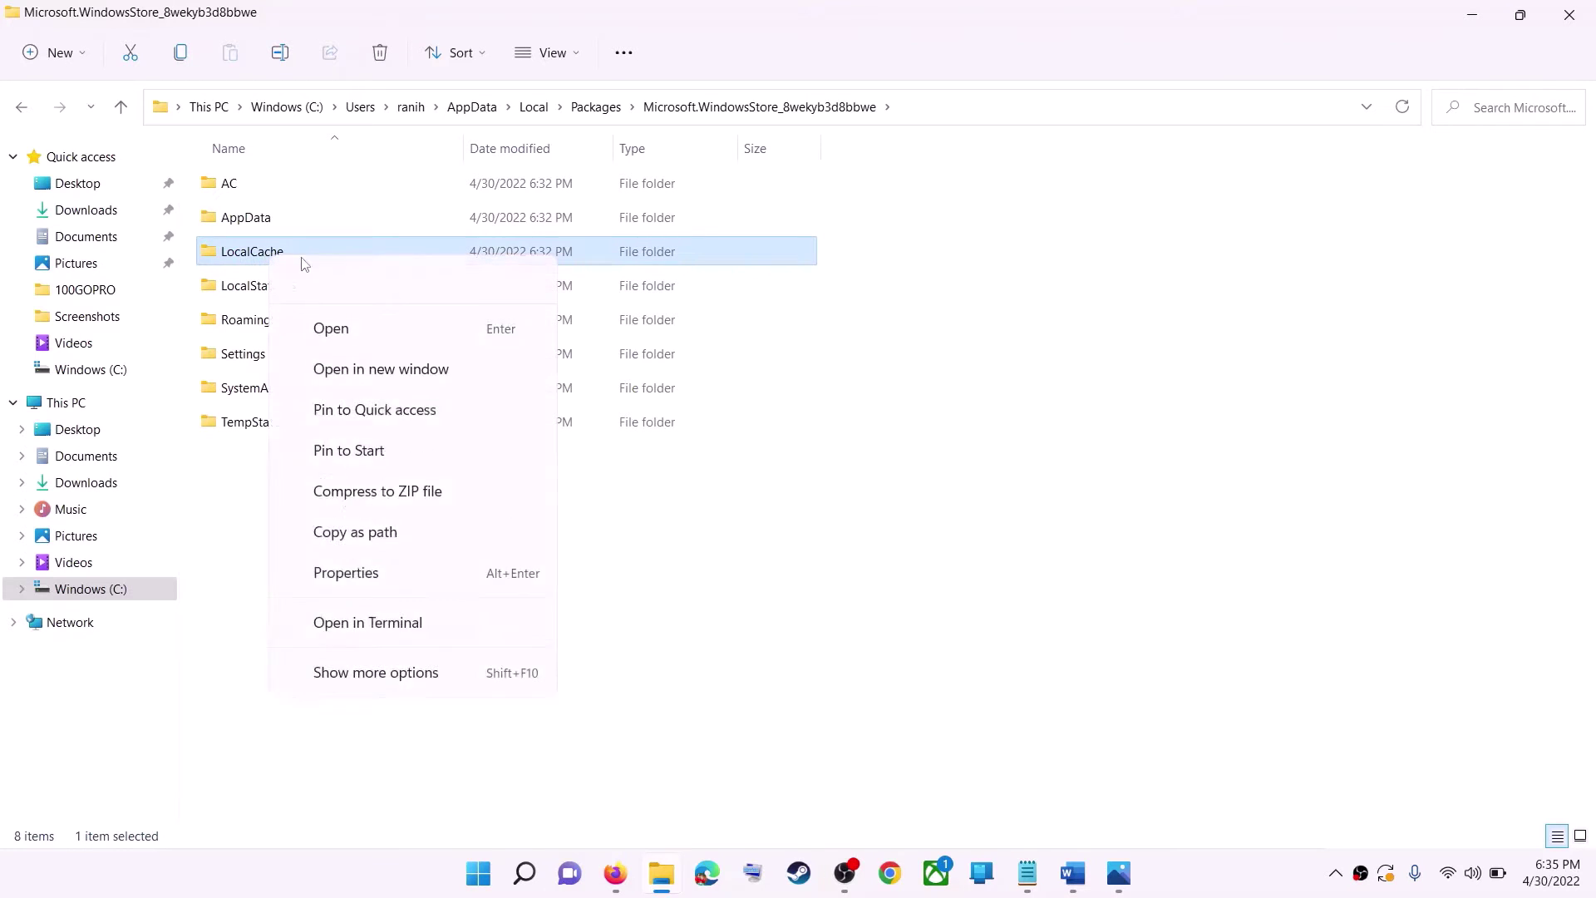
click(412, 285)
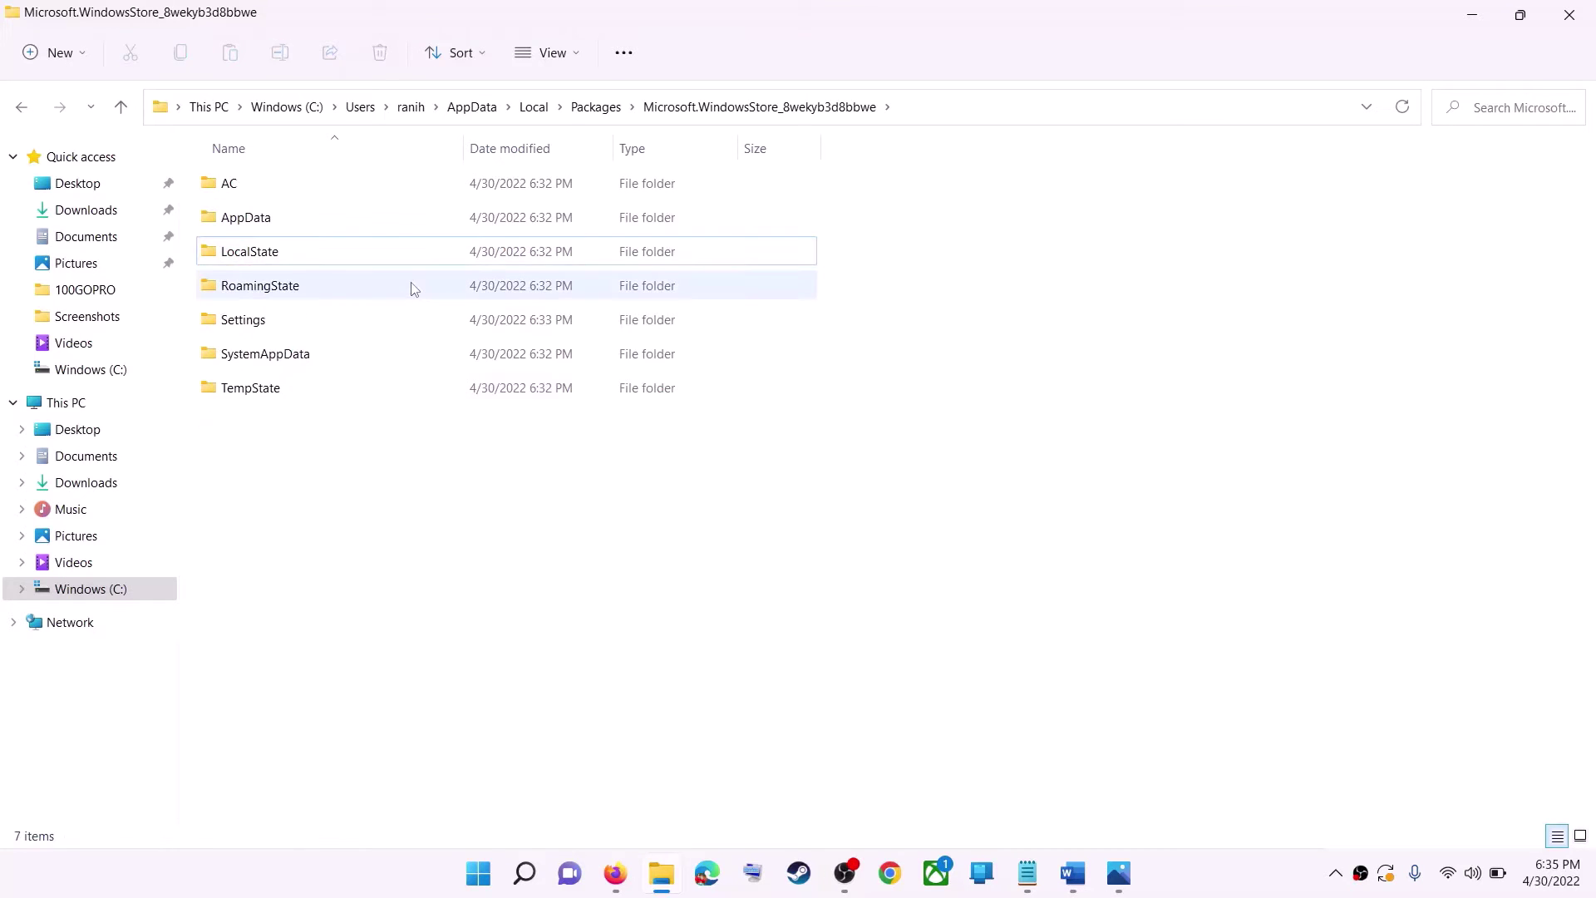
Show the computer's power options for a restart, dismiss them and return to the Word document
click(480, 874)
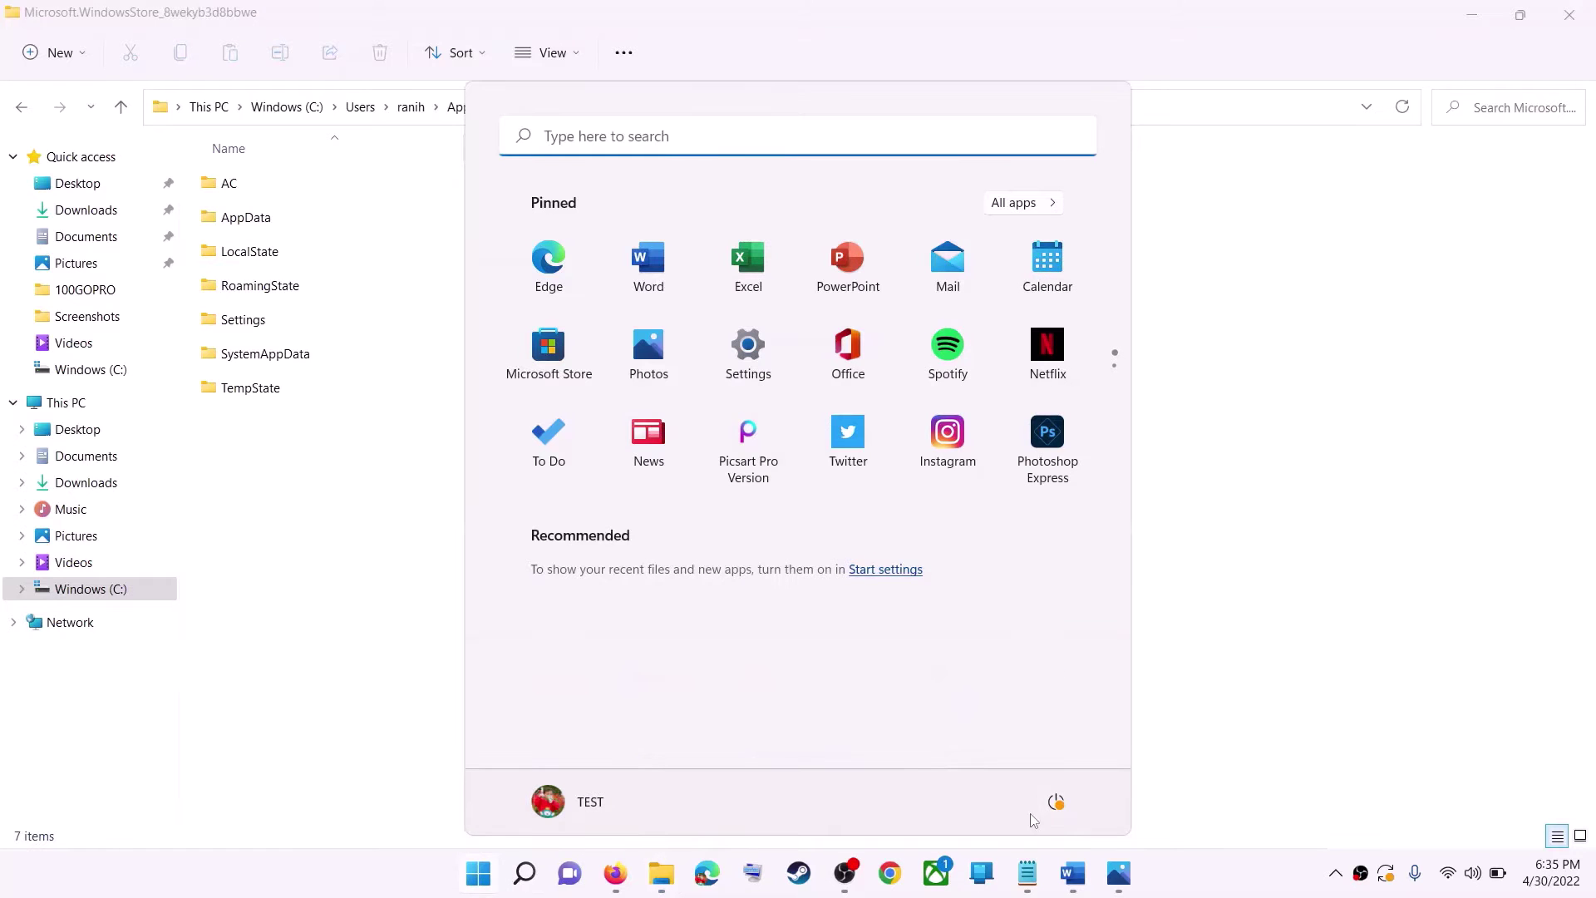
click(1056, 801)
click(1339, 436)
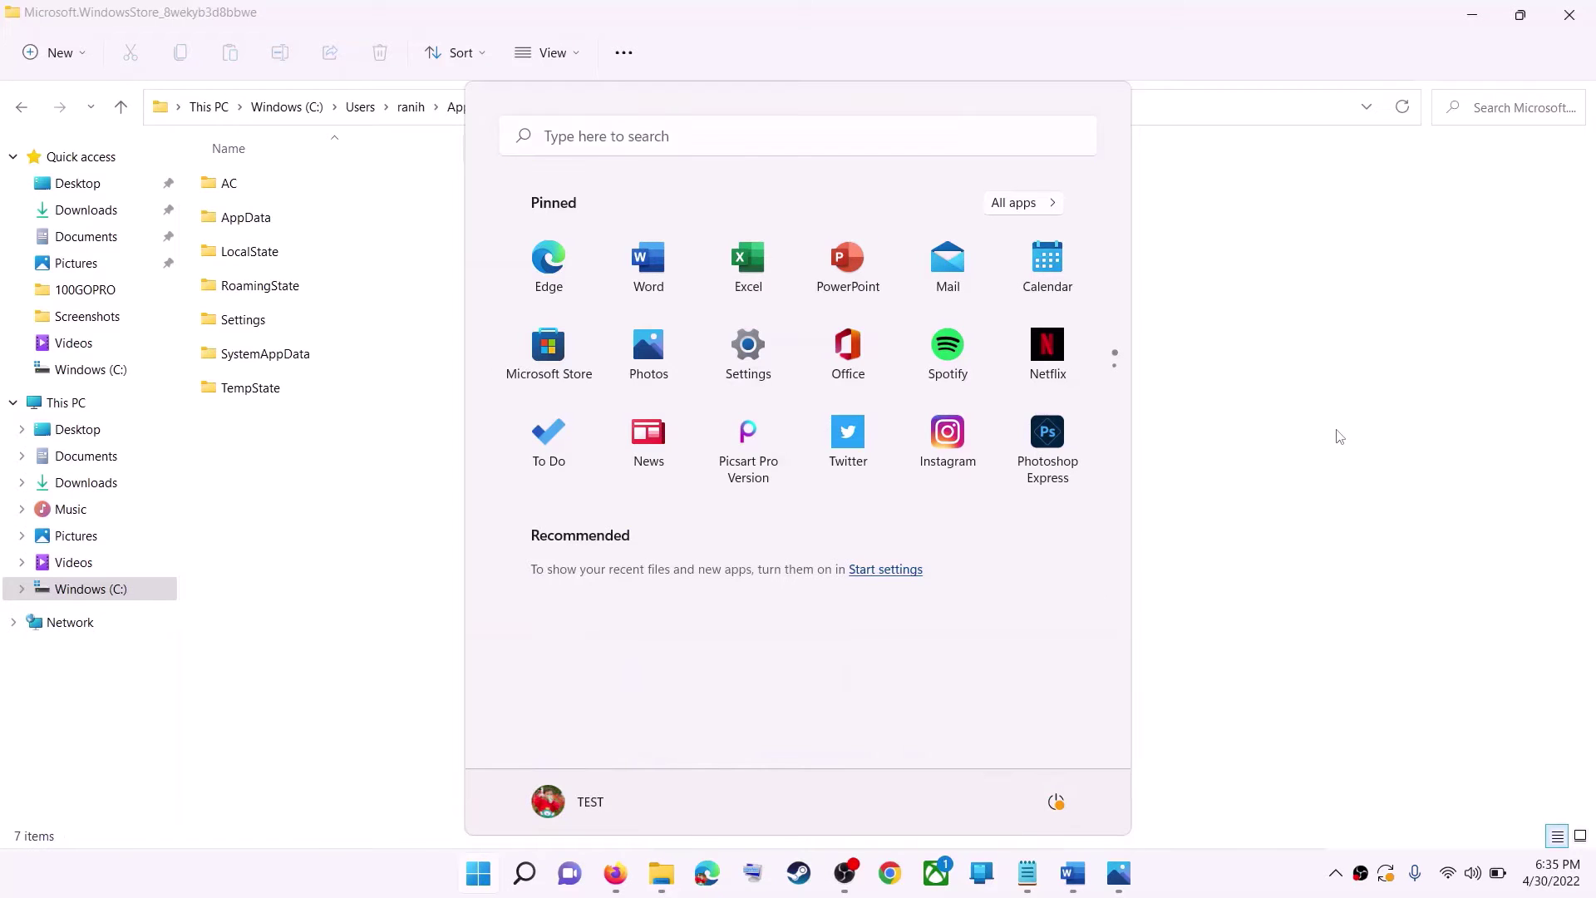
click(1338, 436)
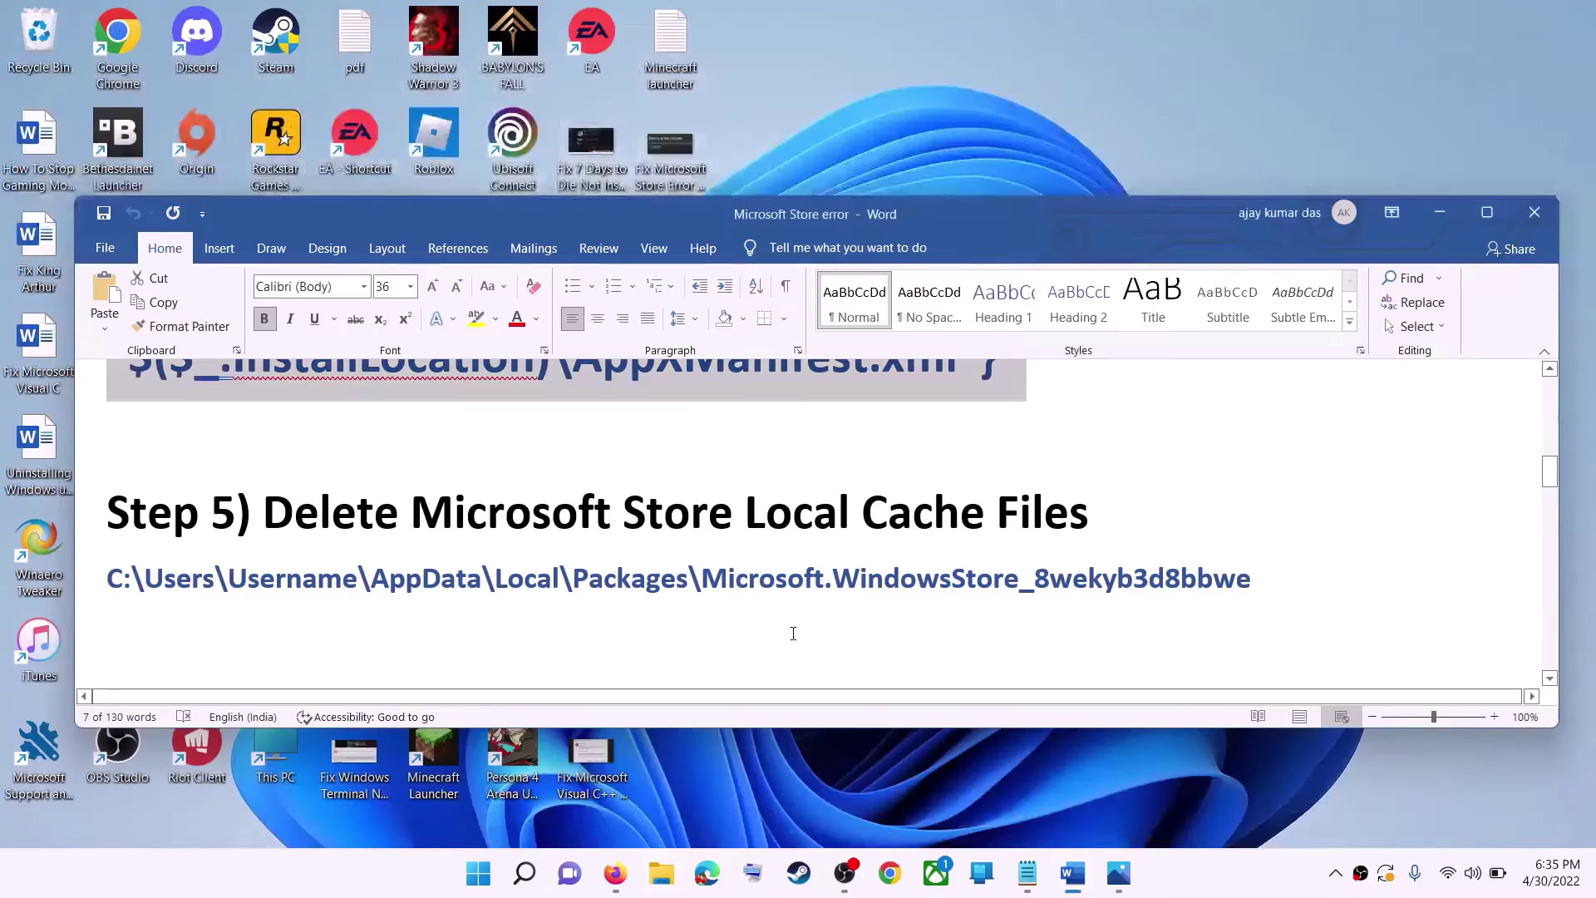
Look up Step 6 in the Word document and highlight "Get Updates in store library"
click(405, 552)
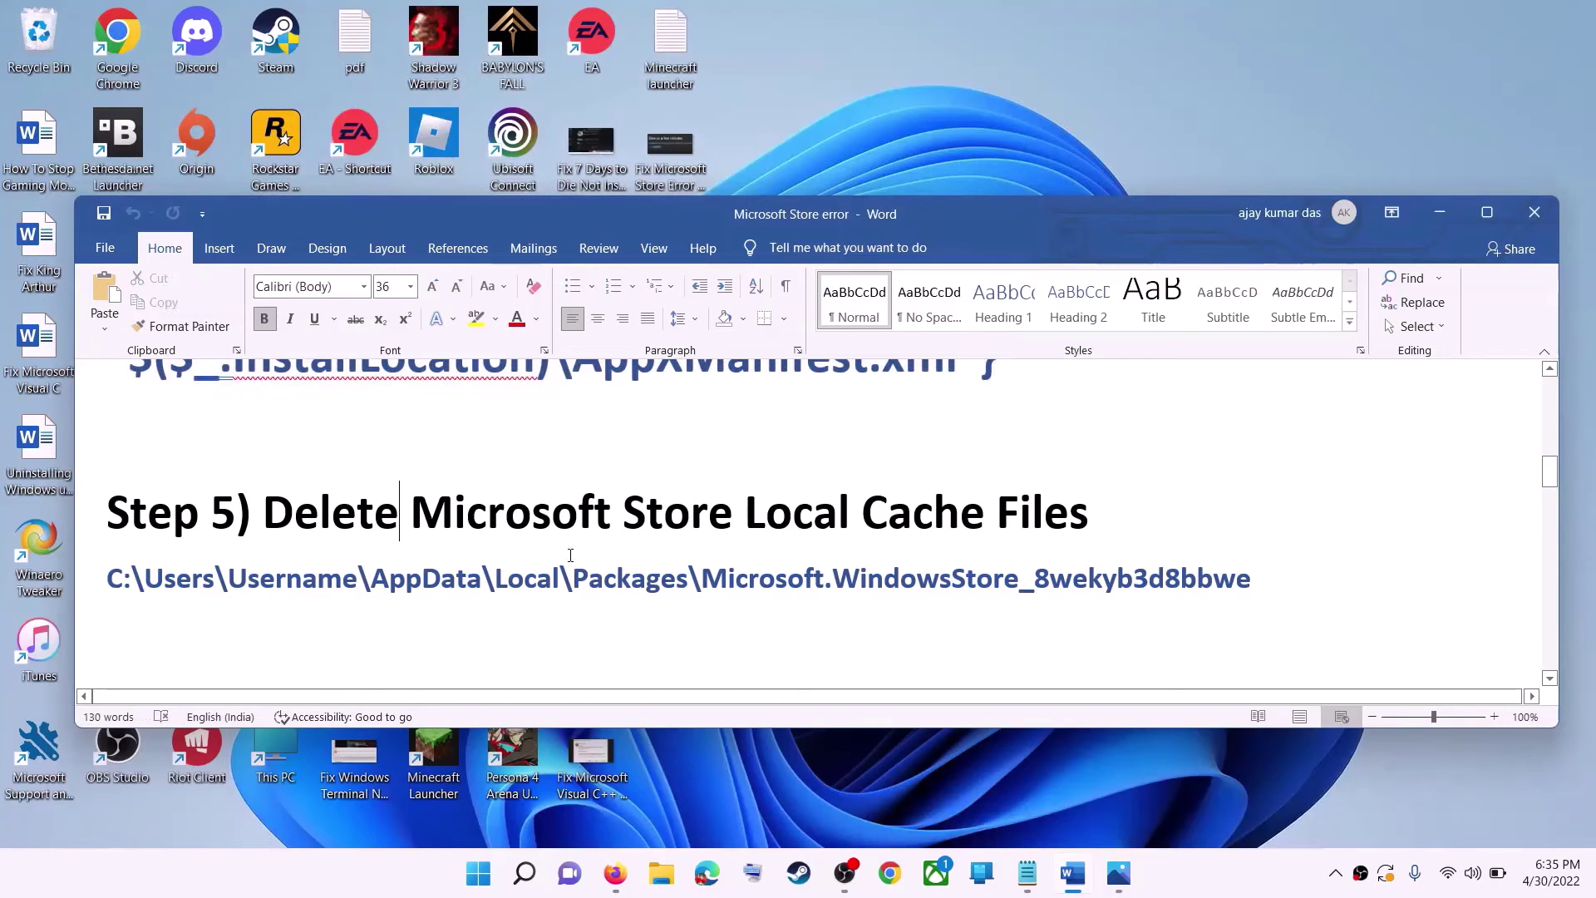
scroll(374, 528, down, 4)
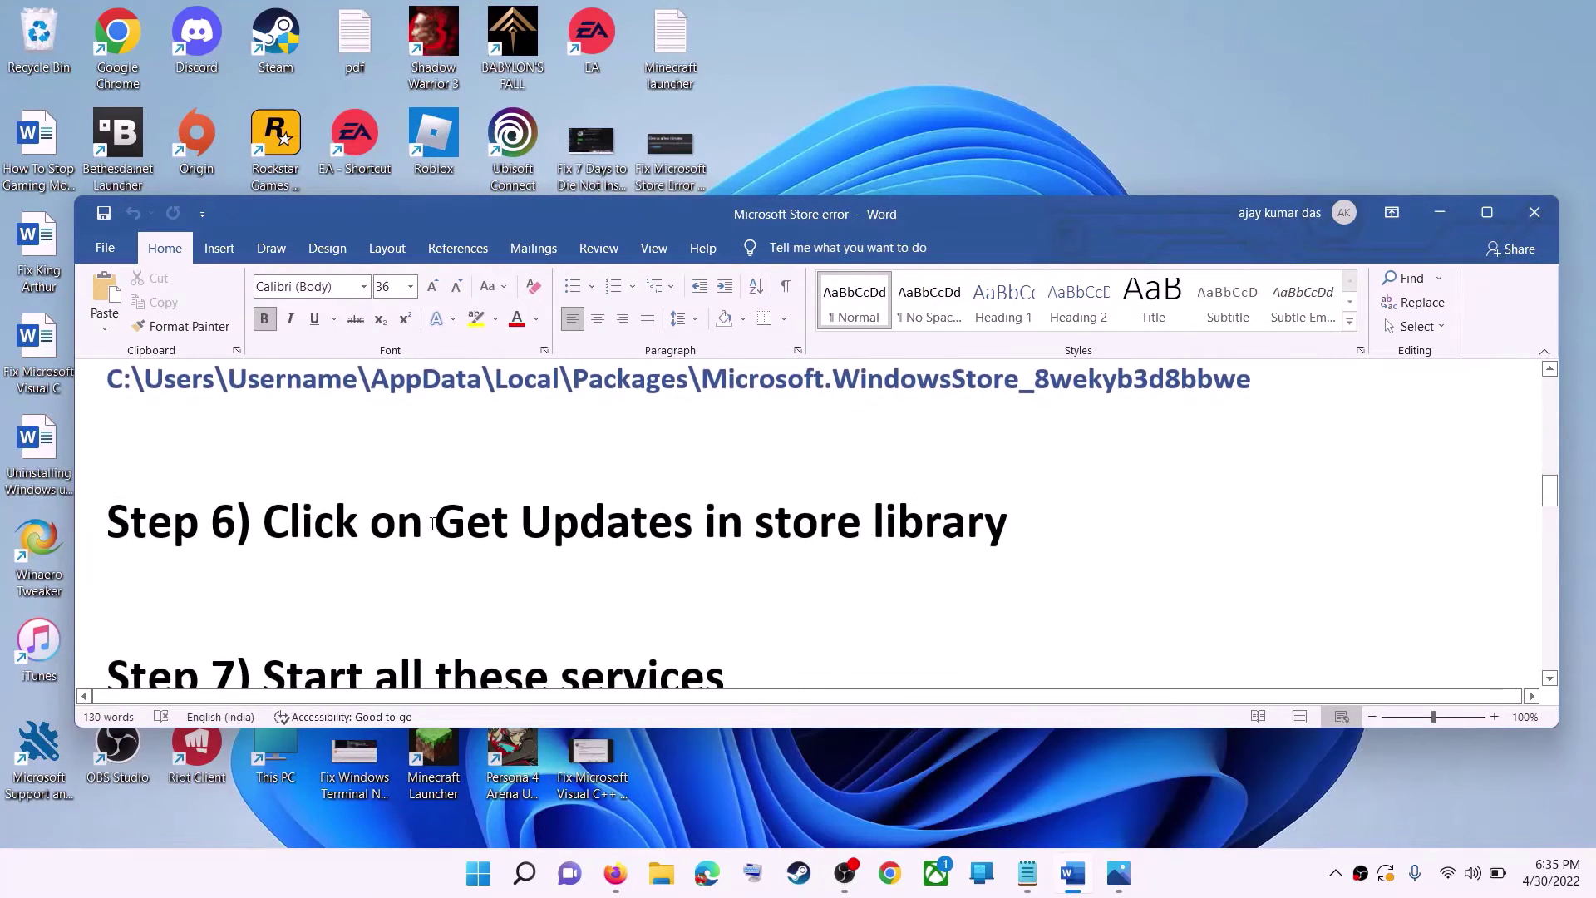
scroll(399, 524, up, 1)
drag(435, 571, 1054, 572)
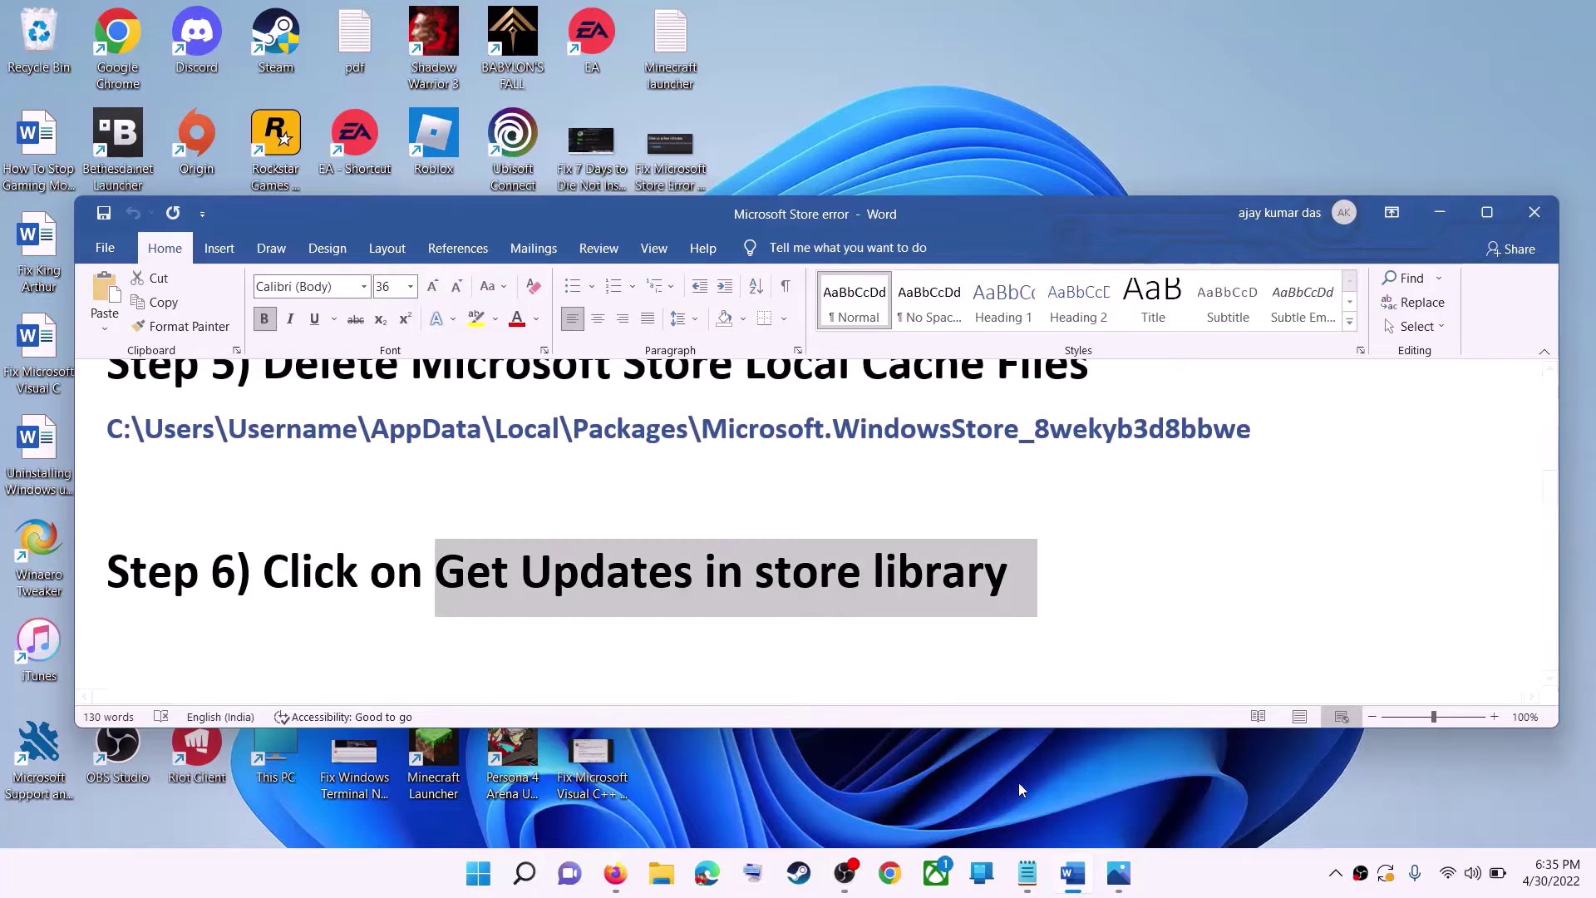
Open the Microsoft Store, check its Library for updates and minimize the Store window
click(479, 874)
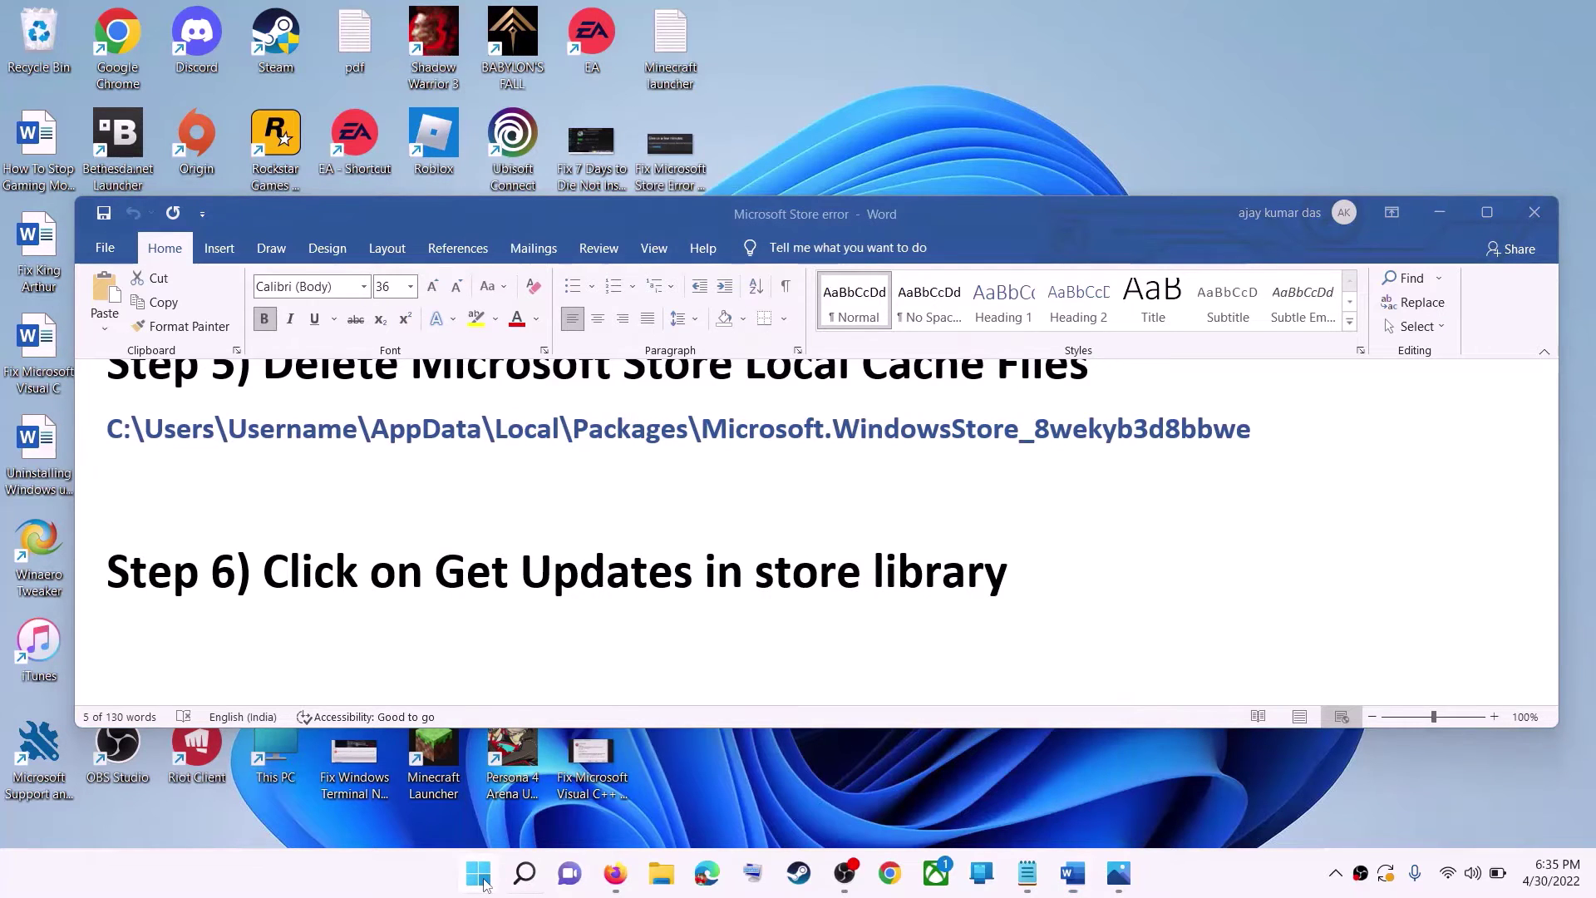
text(store)
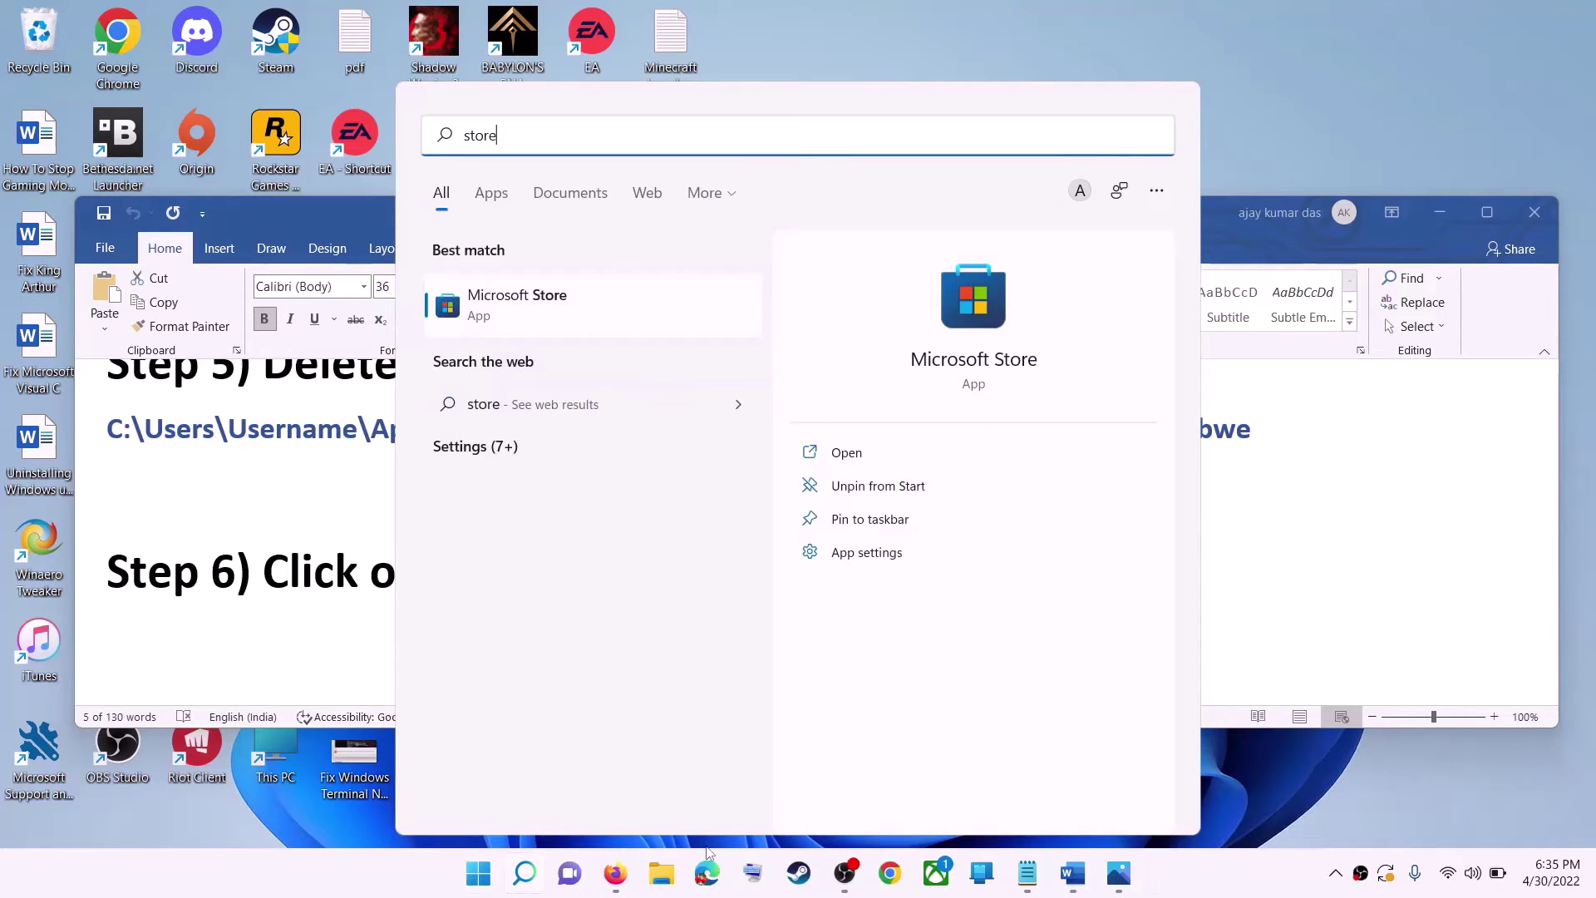
key(Return)
click(1247, 19)
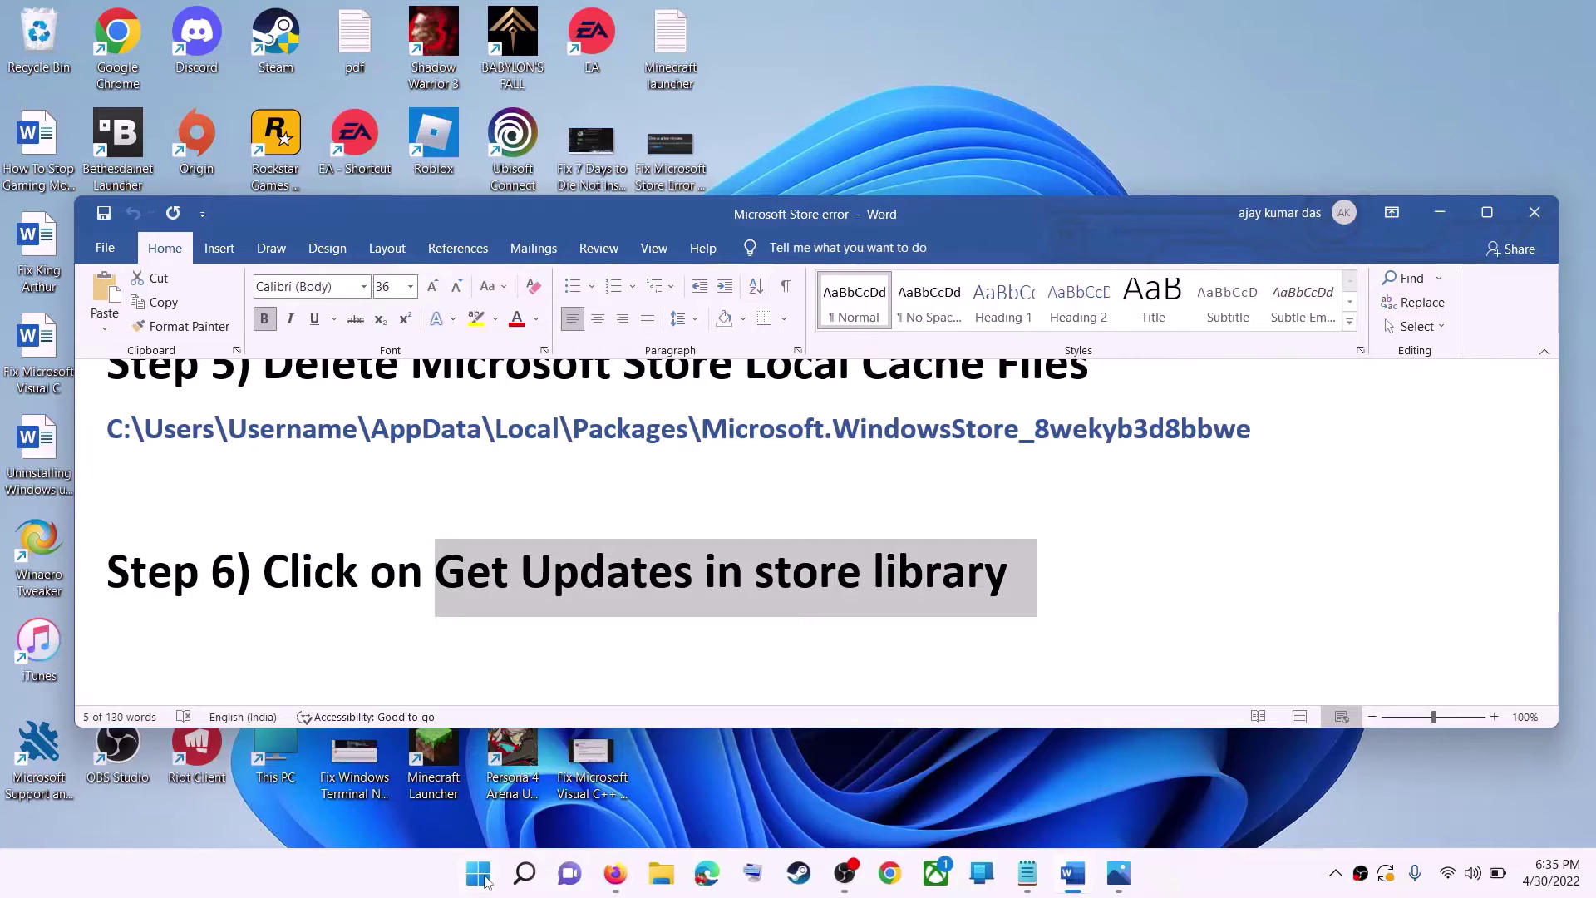
click(479, 873)
text(store)
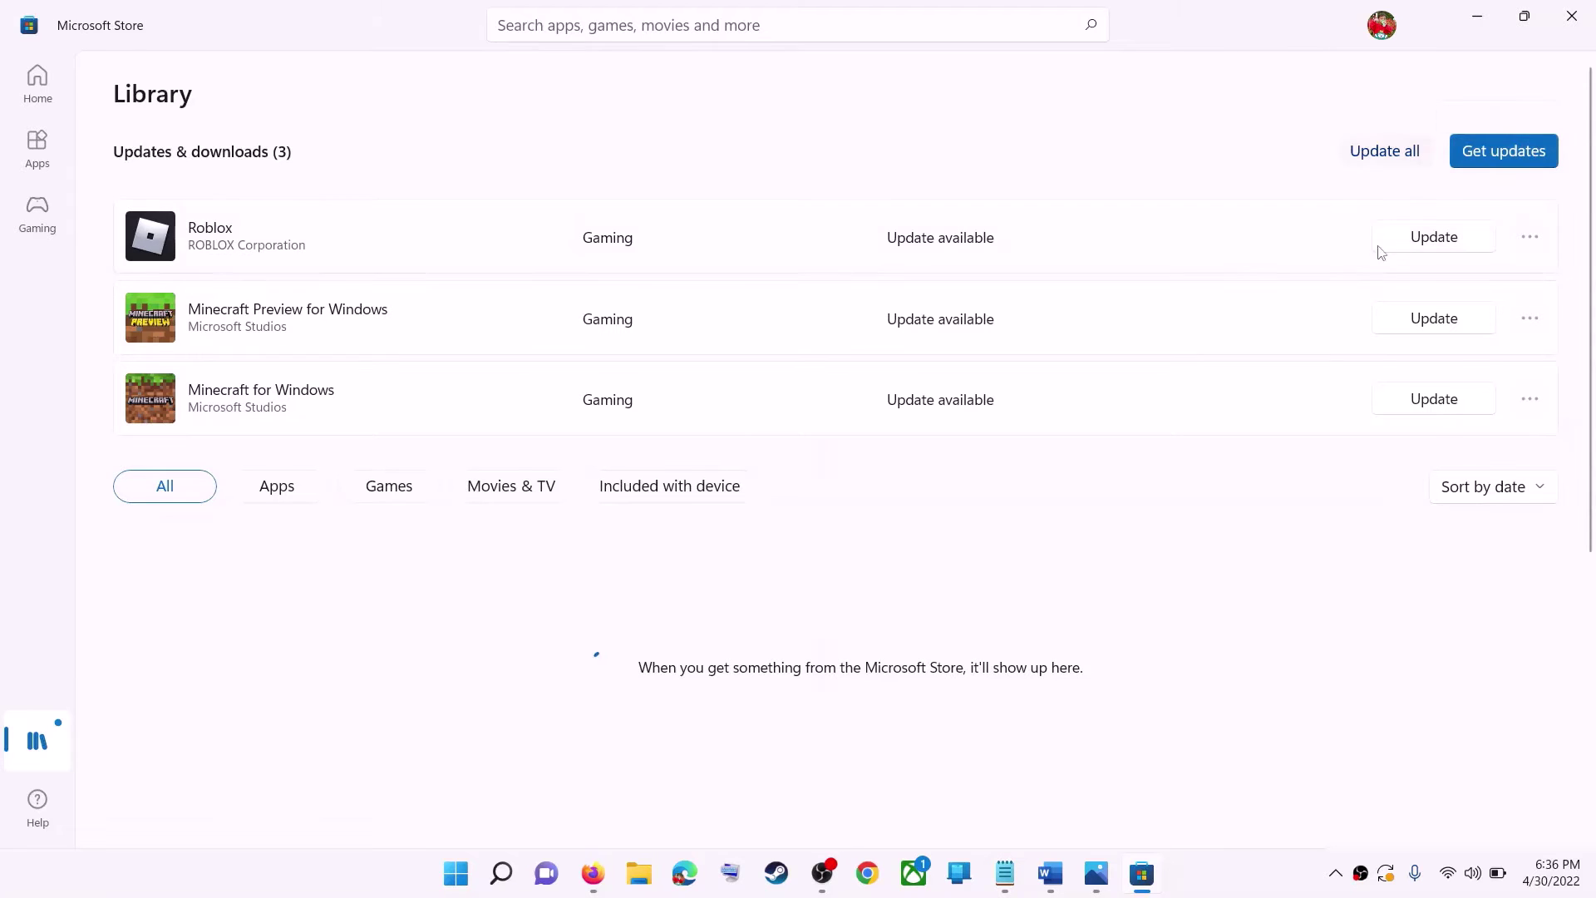
click(1481, 25)
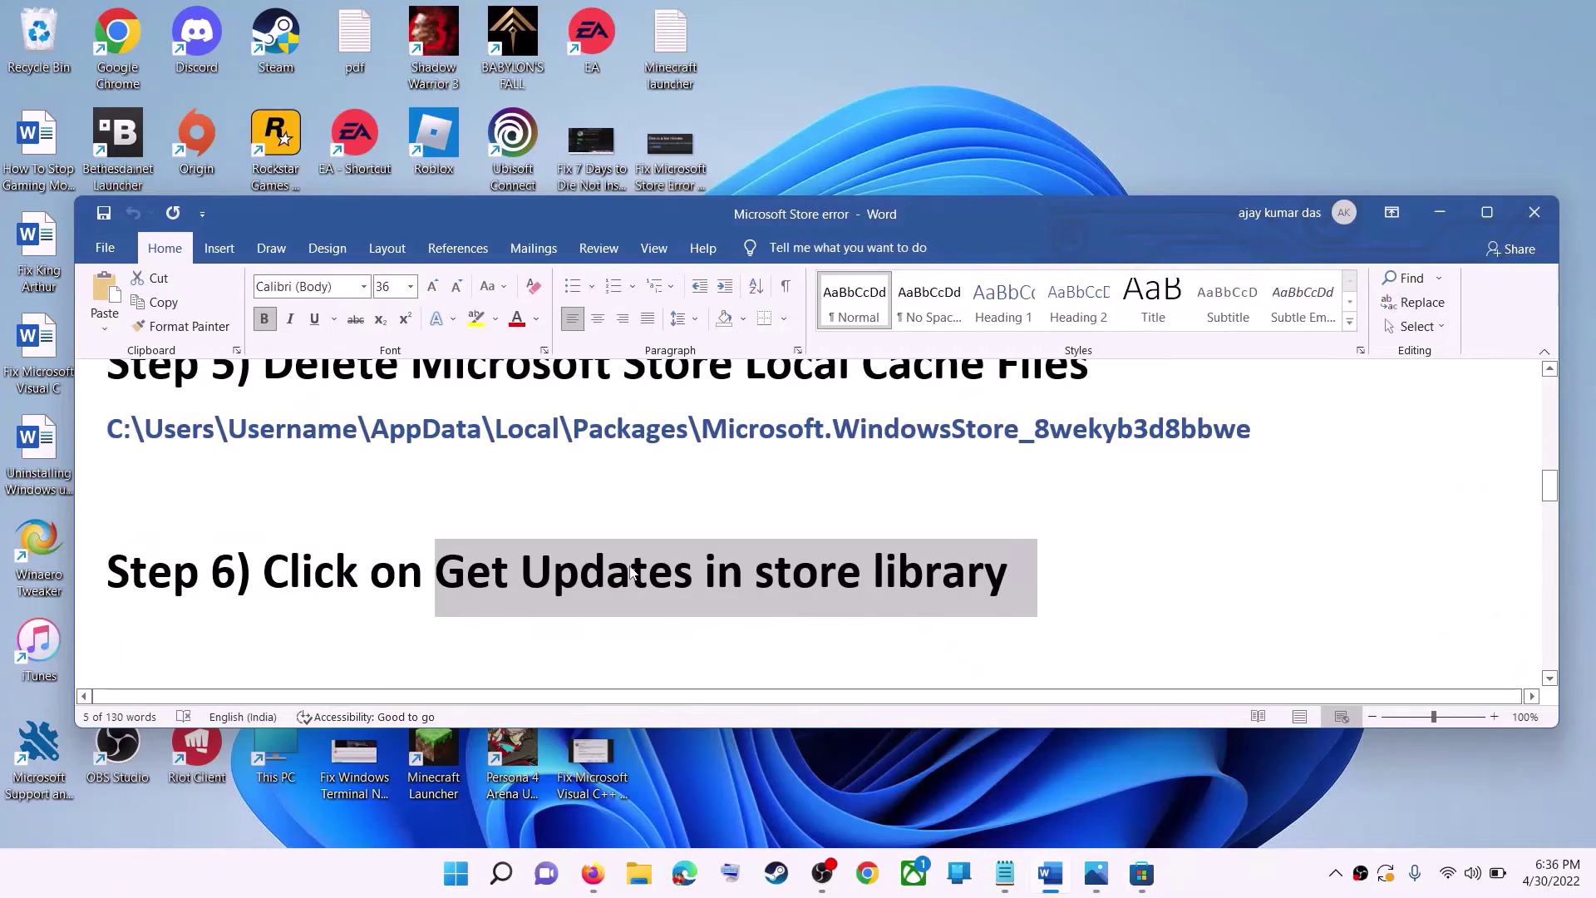
Look up Step 7 in the Word document and highlight "Start all these services"
drag(357, 573, 1003, 573)
scroll(491, 576, down, 3)
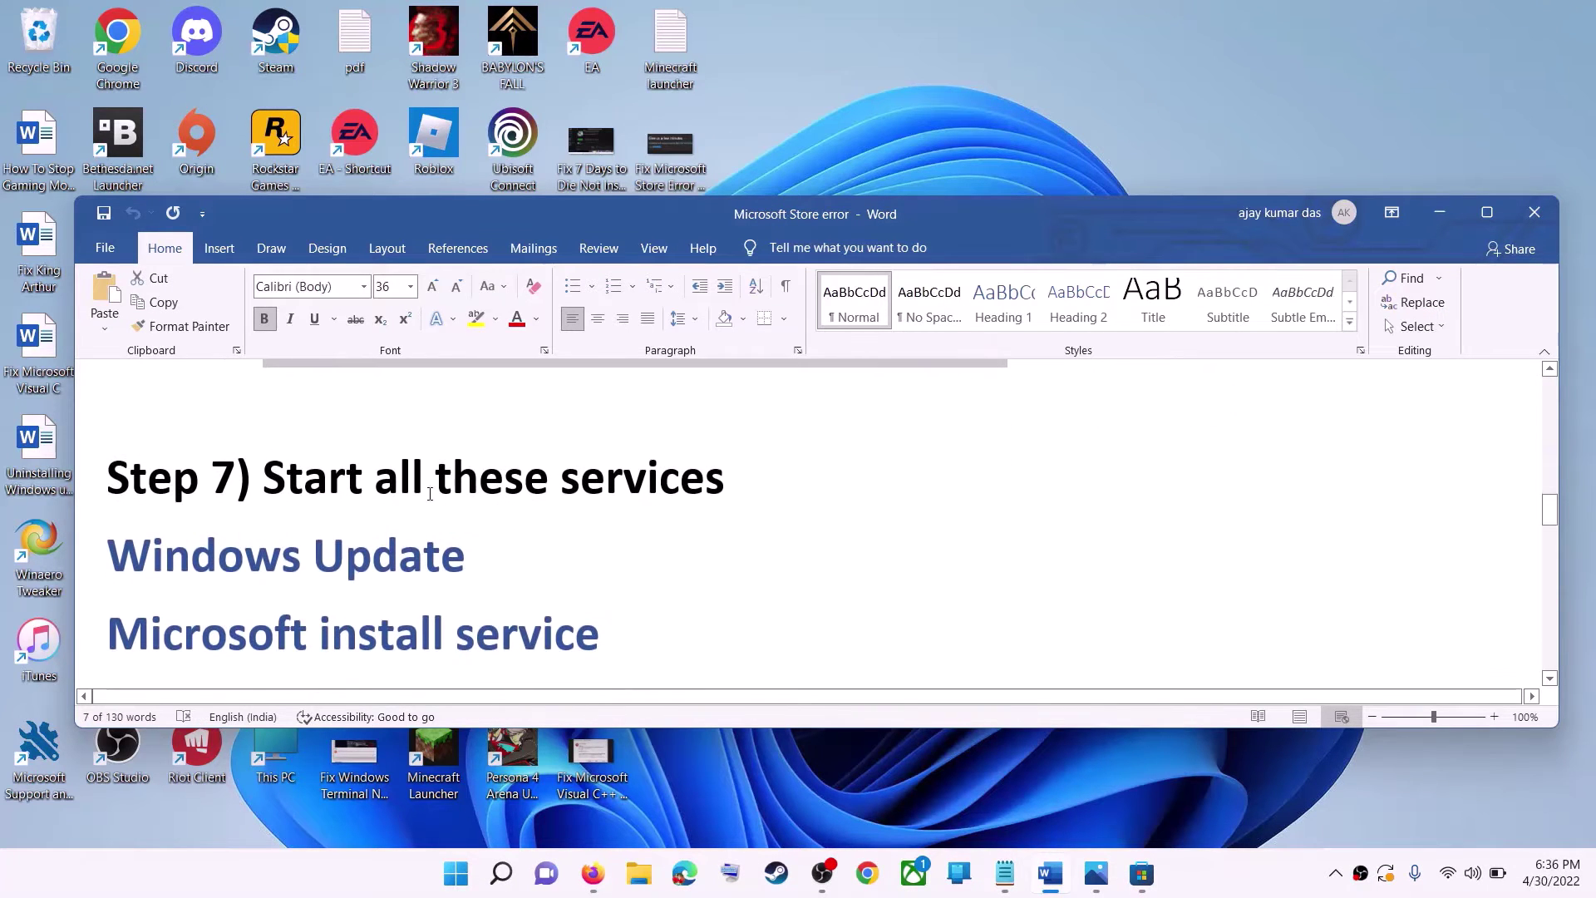
drag(263, 478, 724, 478)
scroll(723, 478, down, 1)
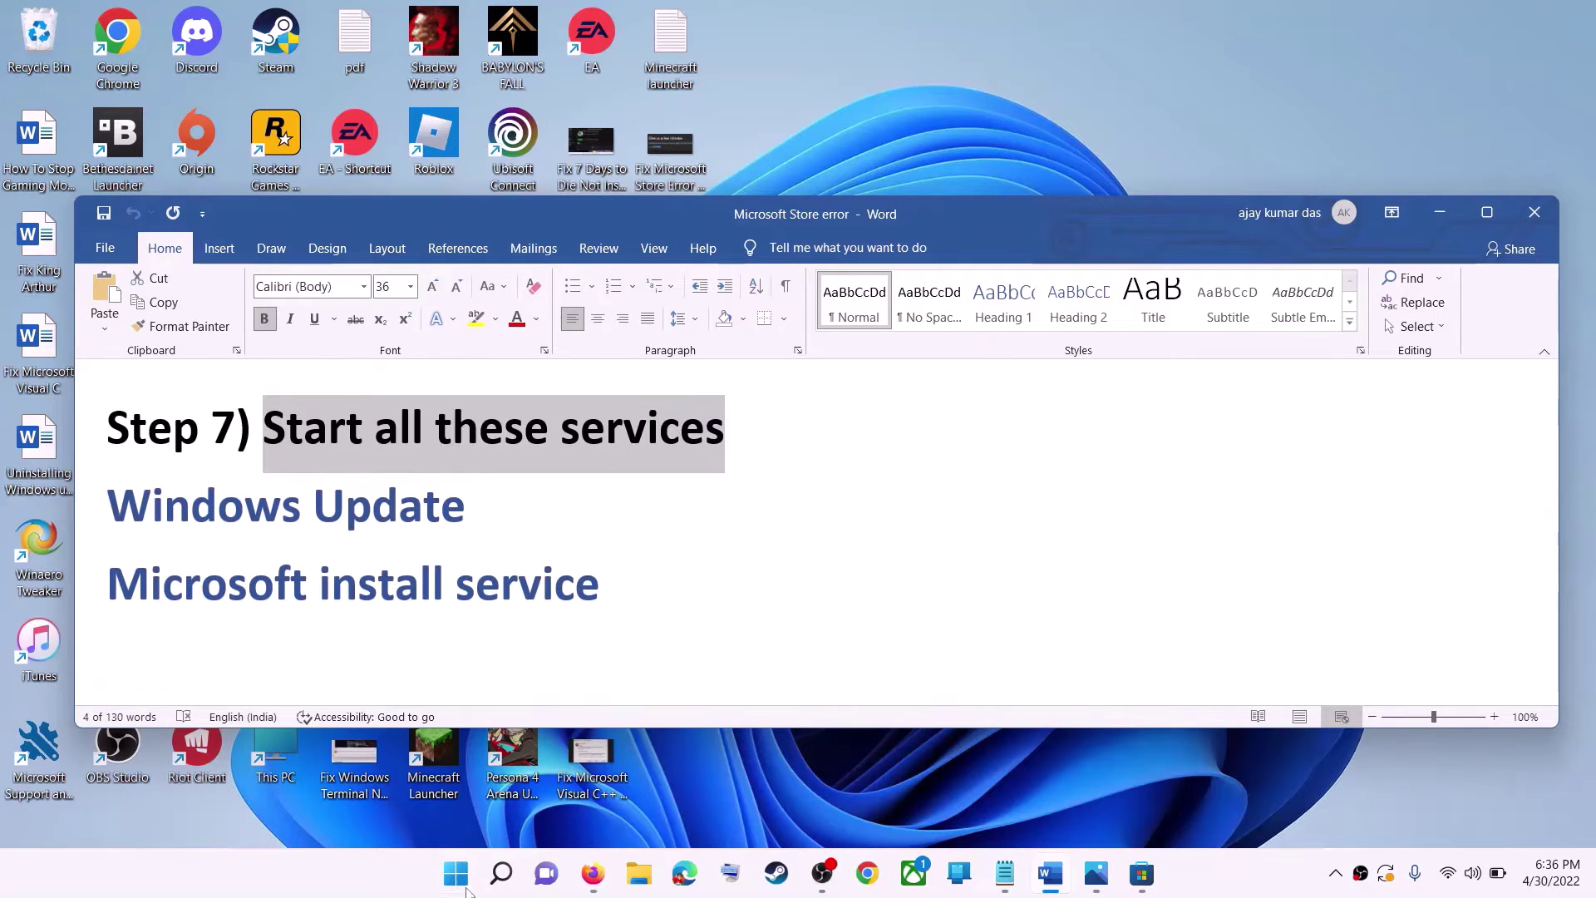
Search Windows for services and open the Services app
click(456, 872)
text(services)
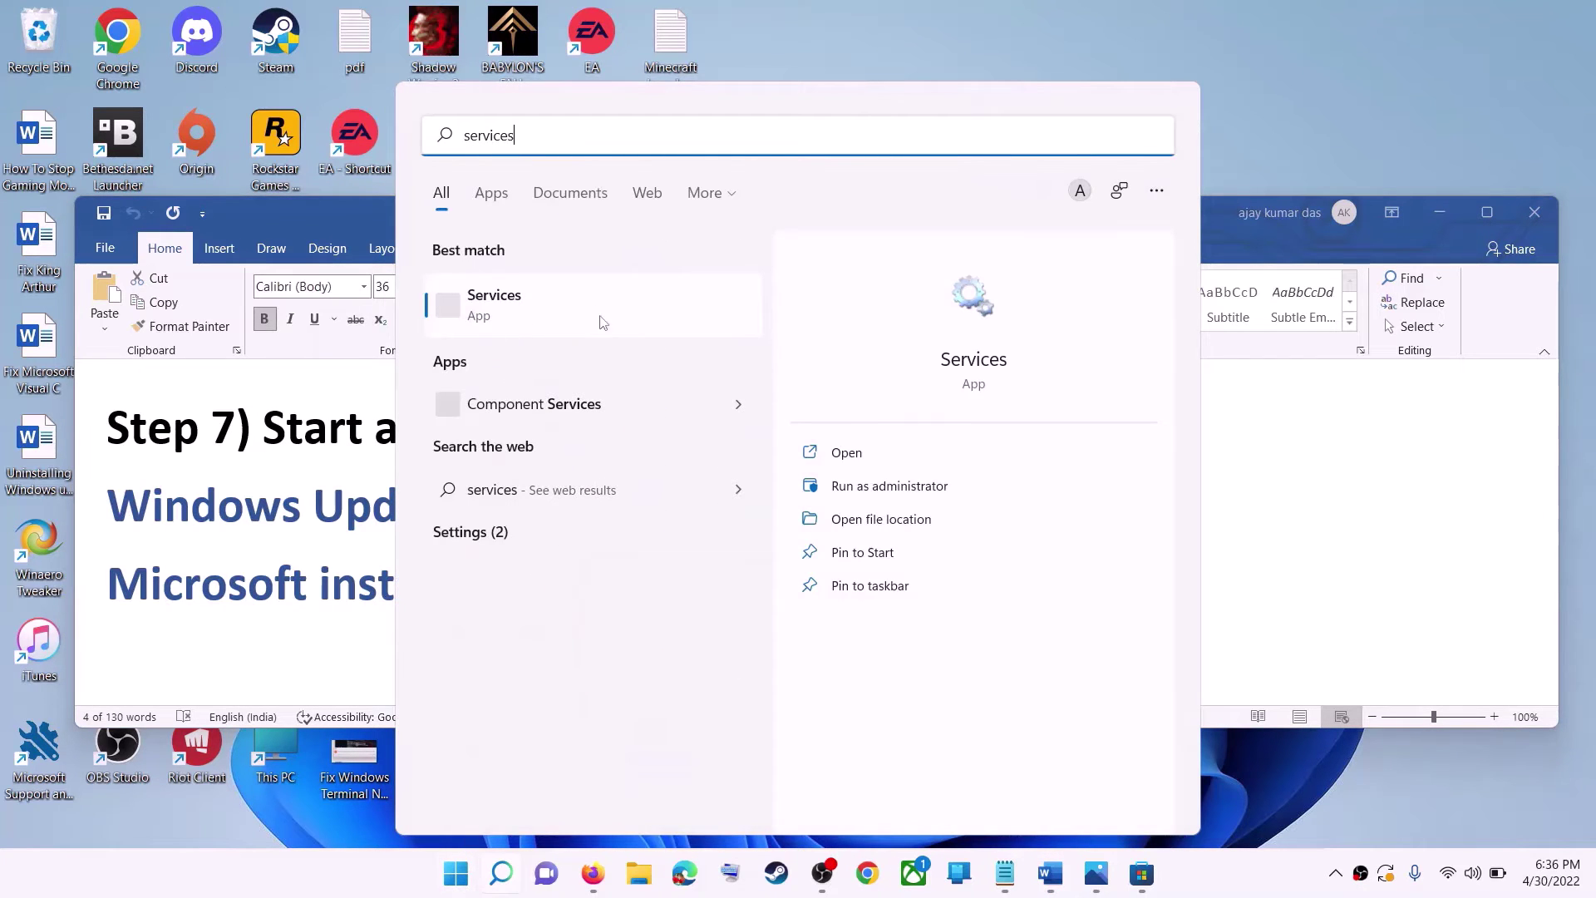
click(549, 305)
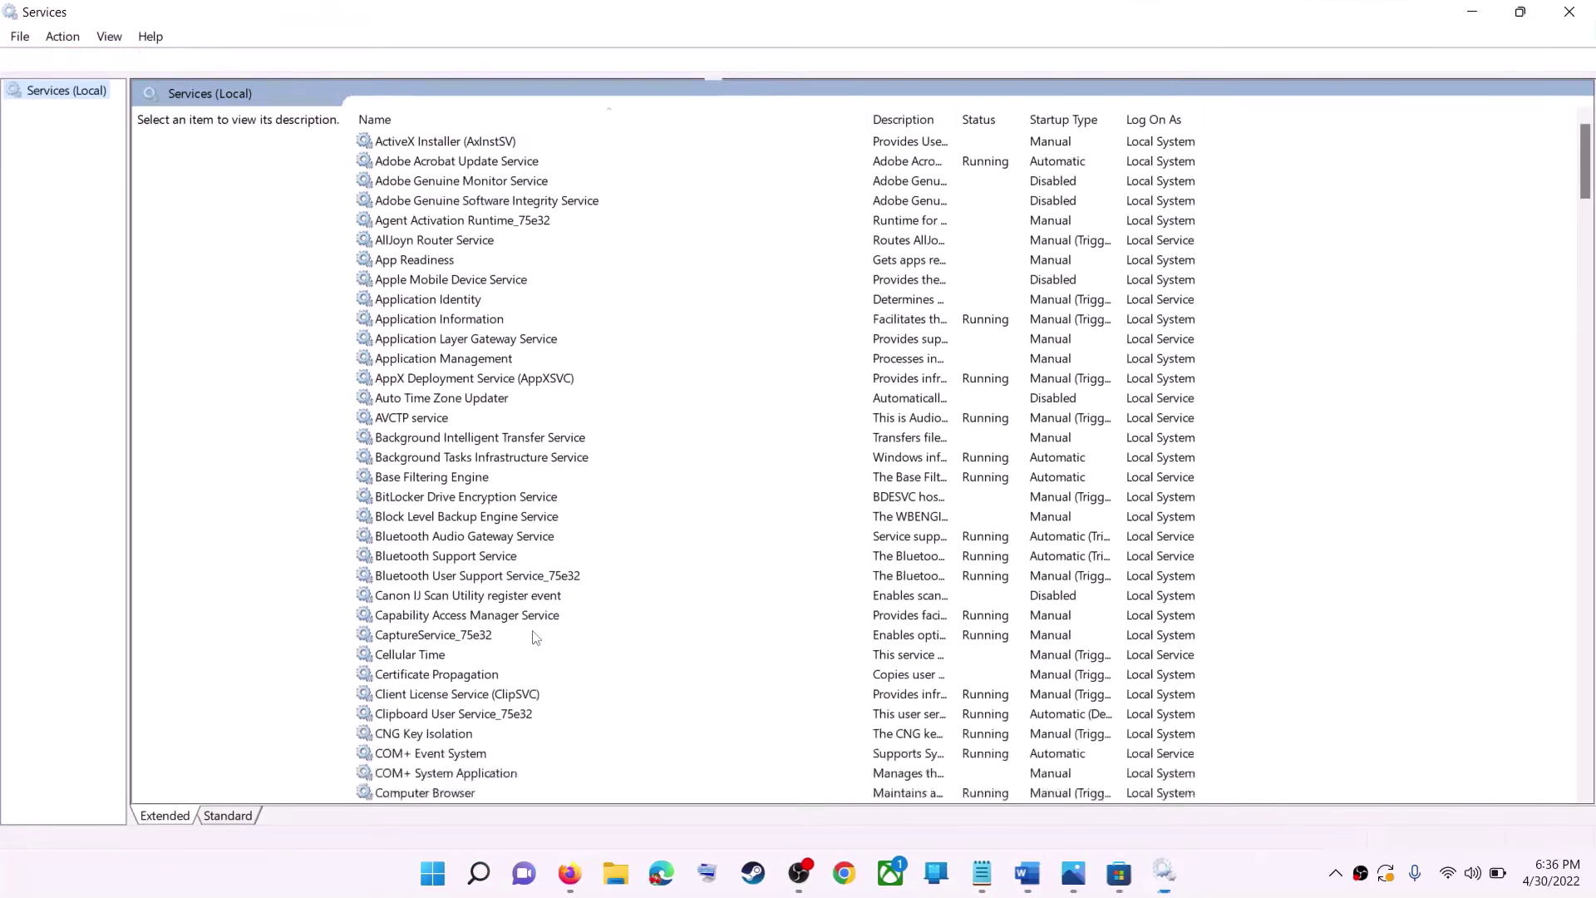
Set the Windows Update service's startup type to Automatic, apply it and restart the service
click(522, 634)
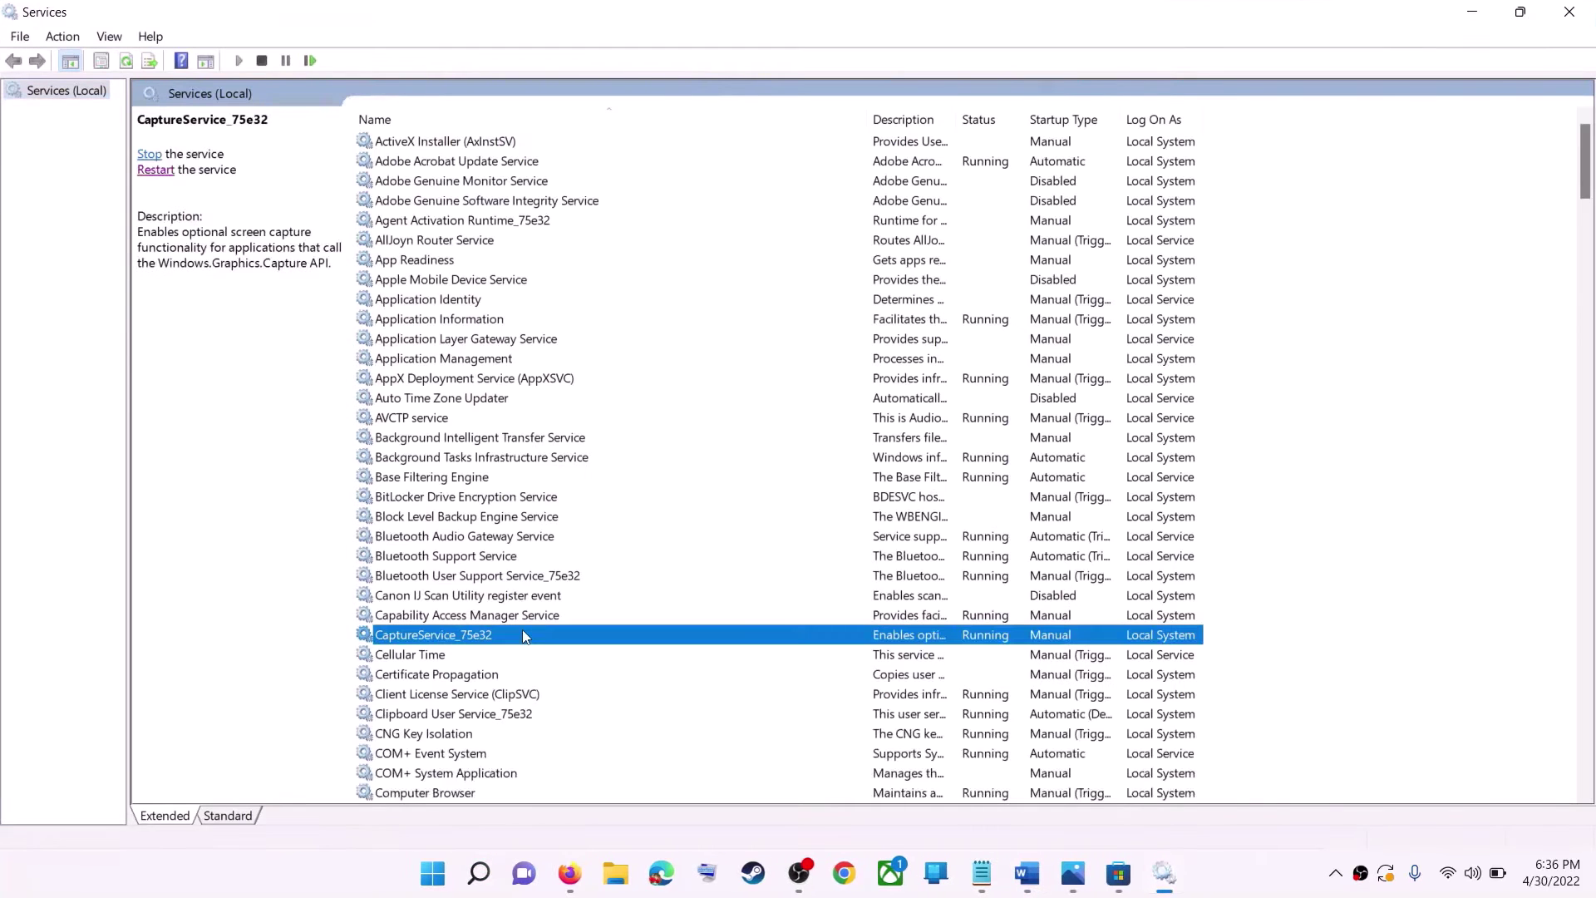
key(w)
scroll(522, 635, down, 6)
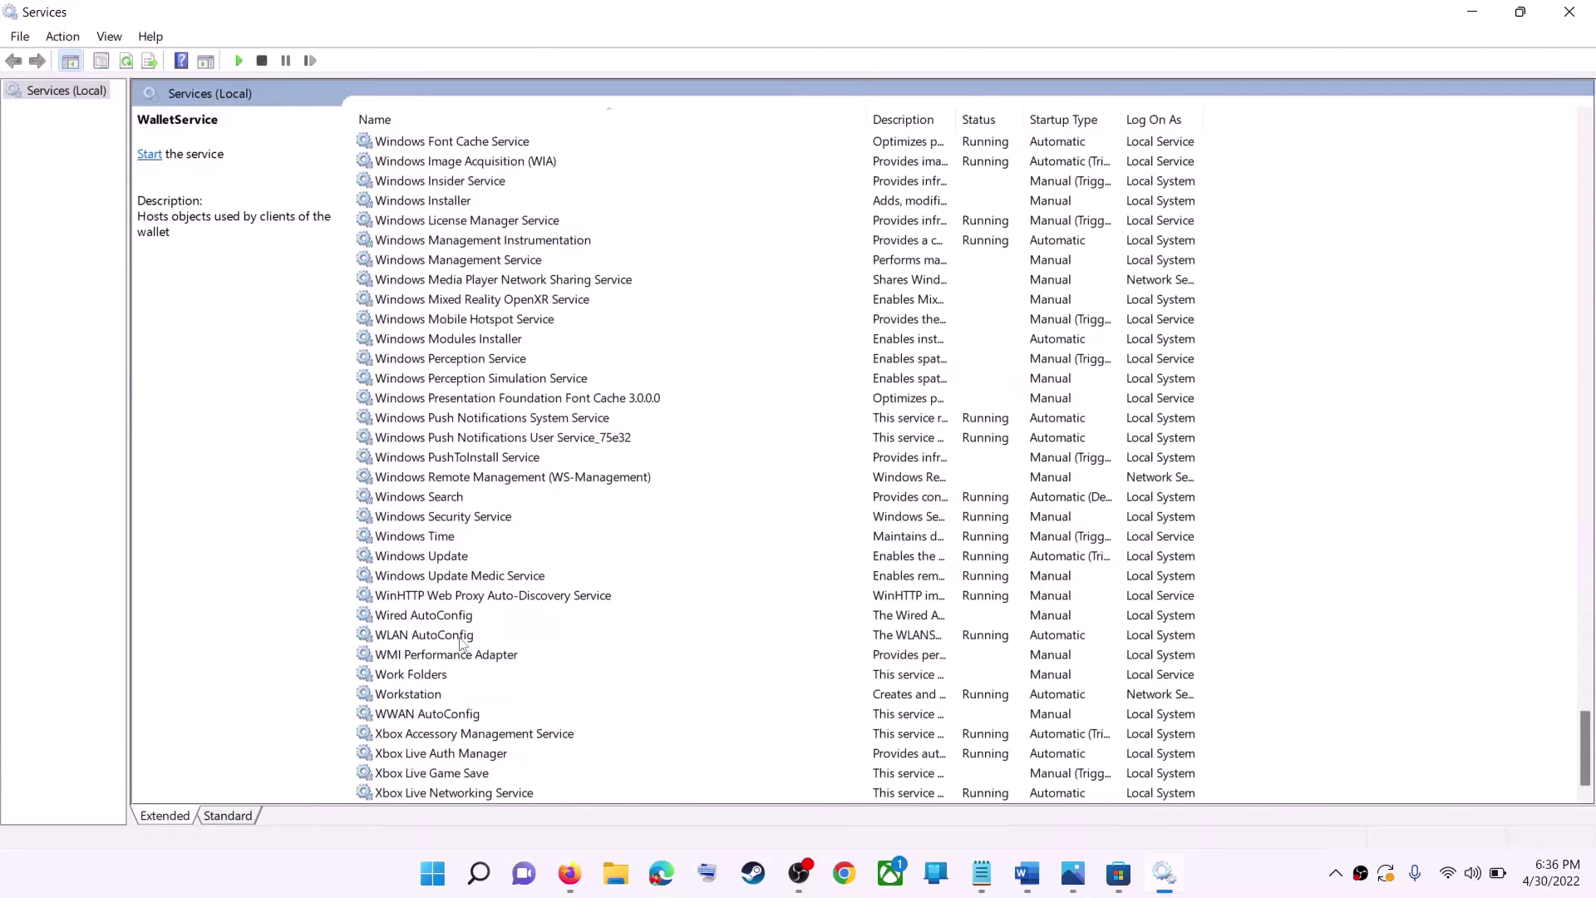
click(479, 558)
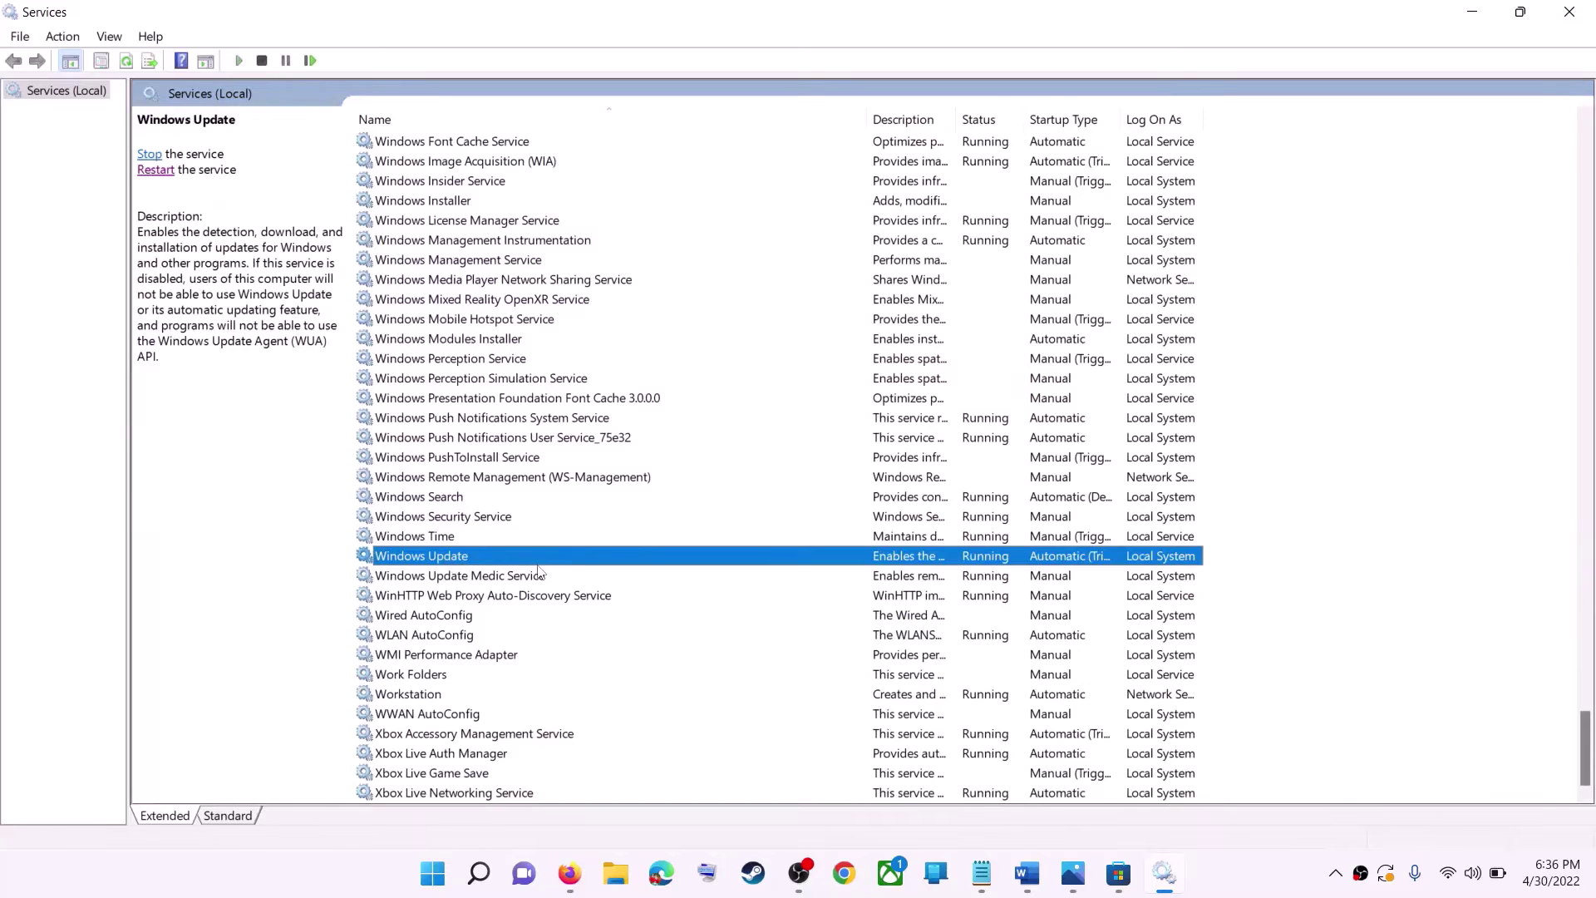
double_click(538, 563)
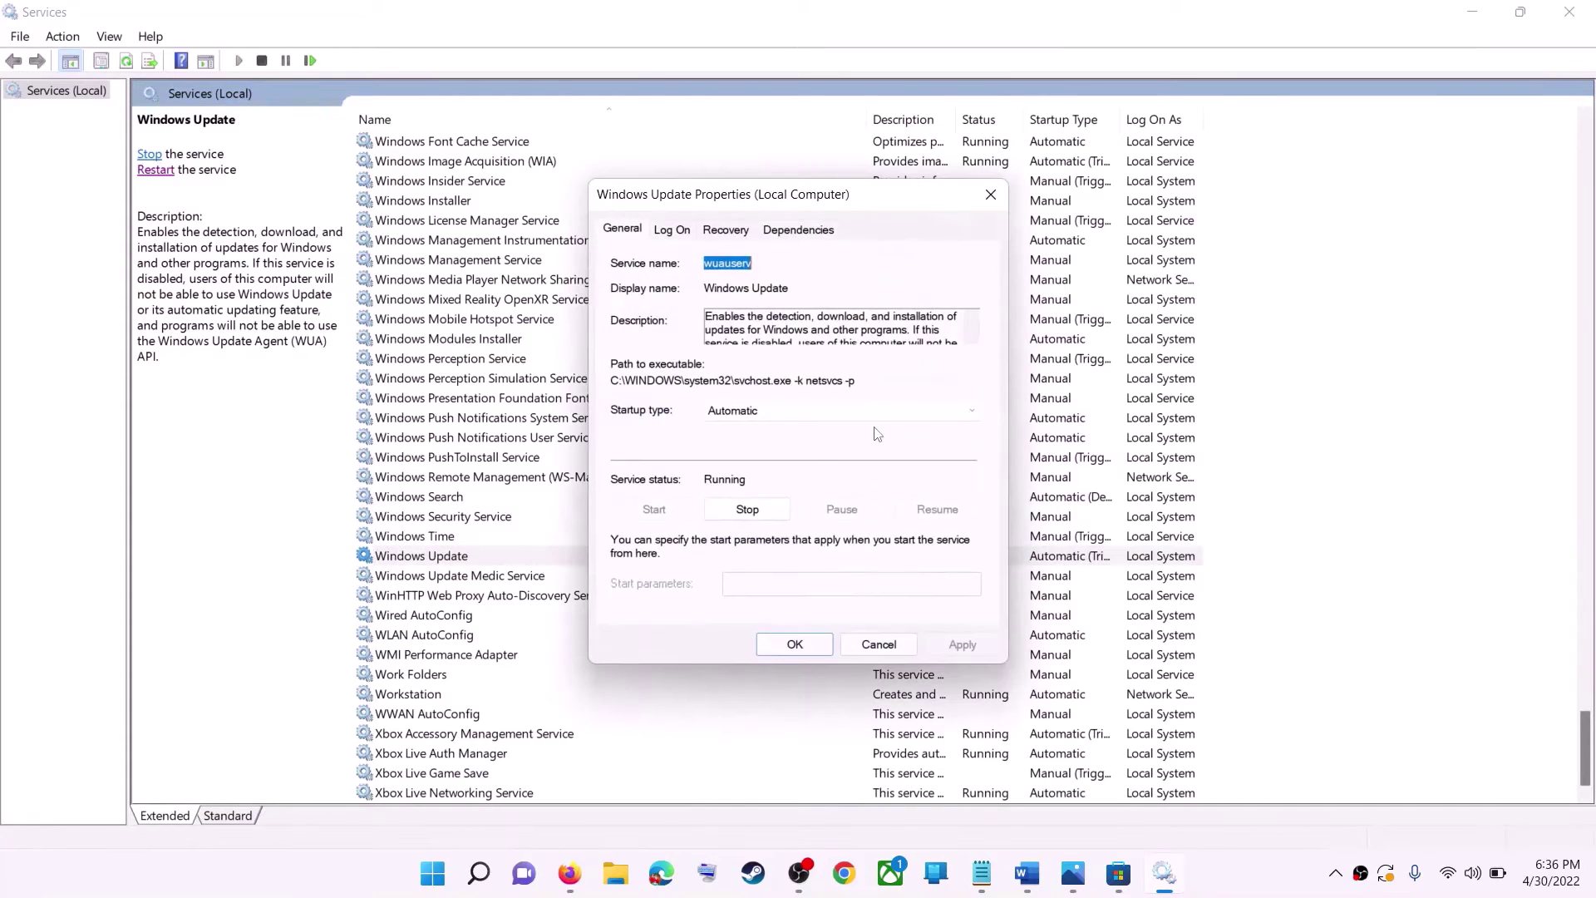
click(761, 413)
click(764, 442)
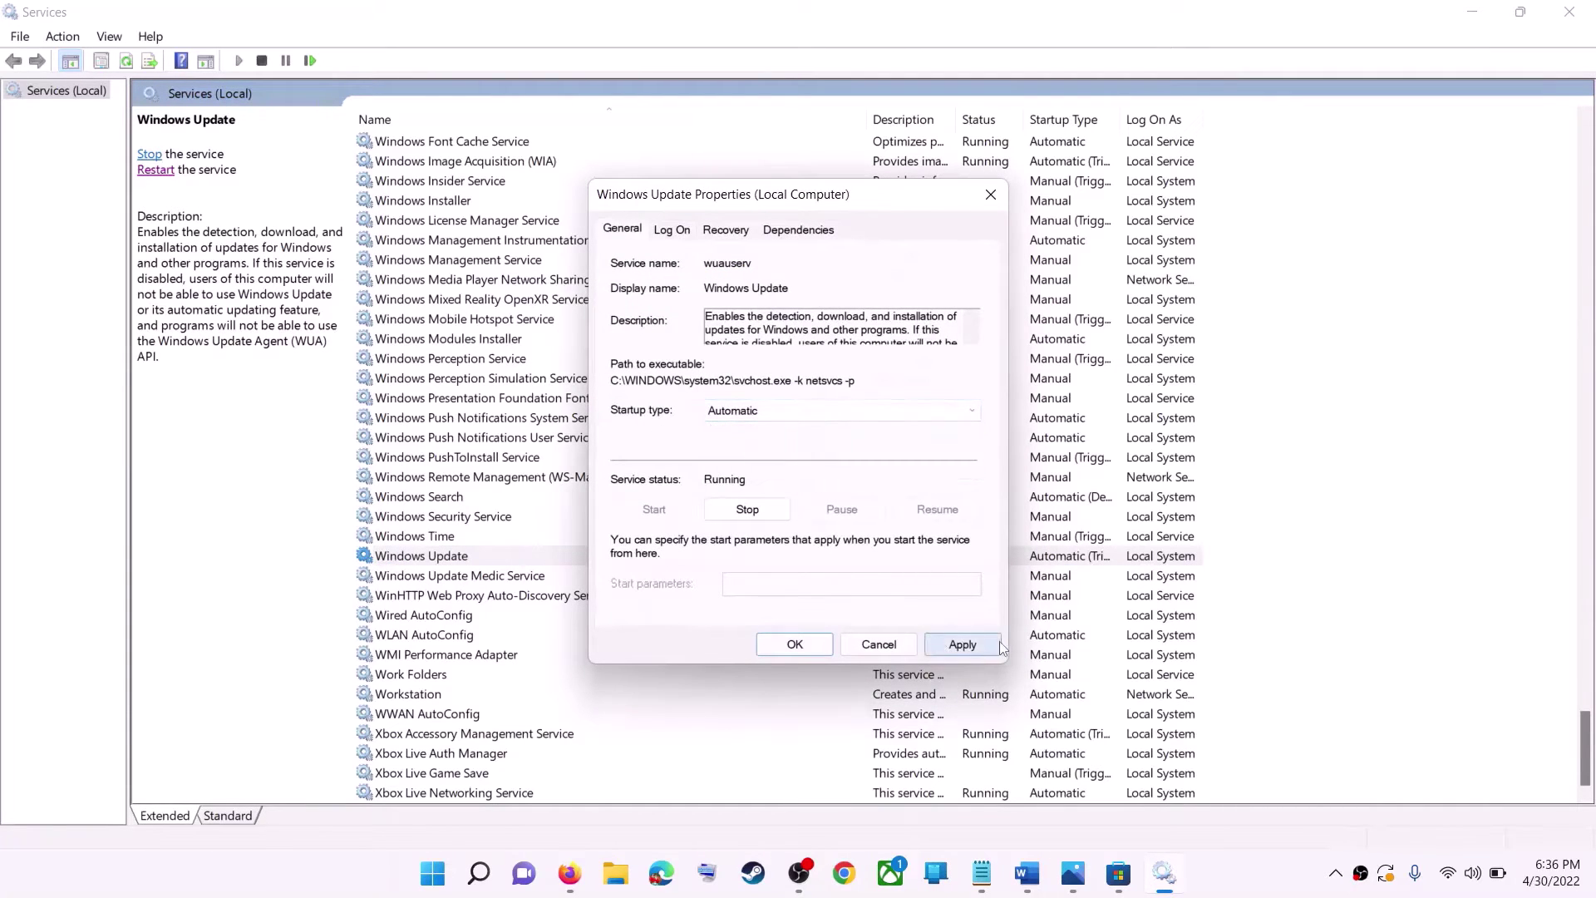
click(975, 651)
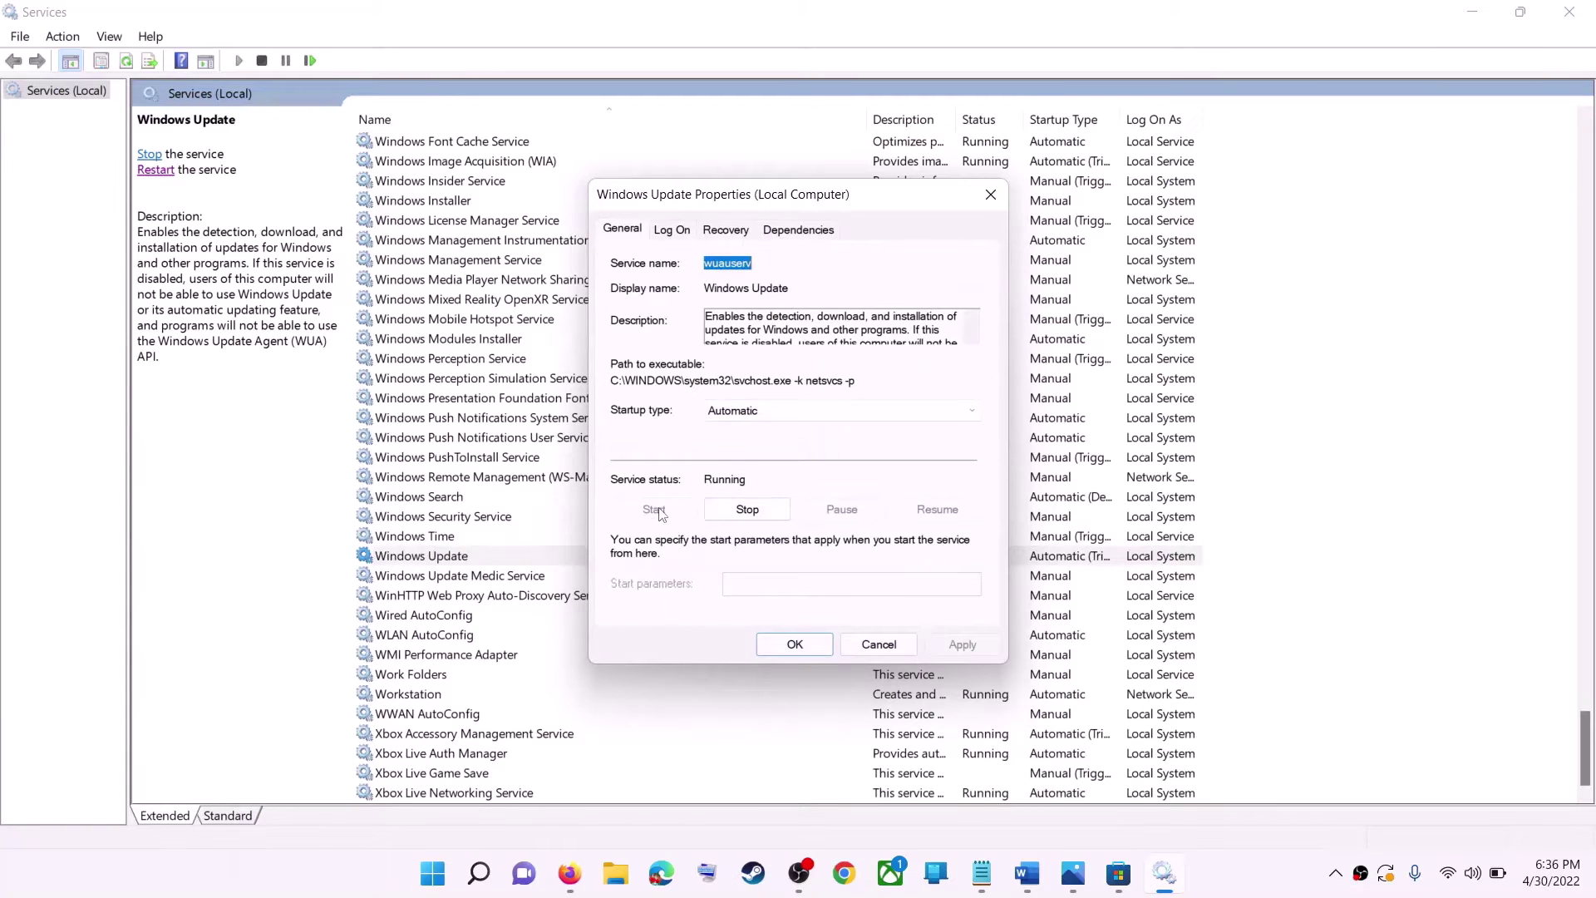
click(794, 645)
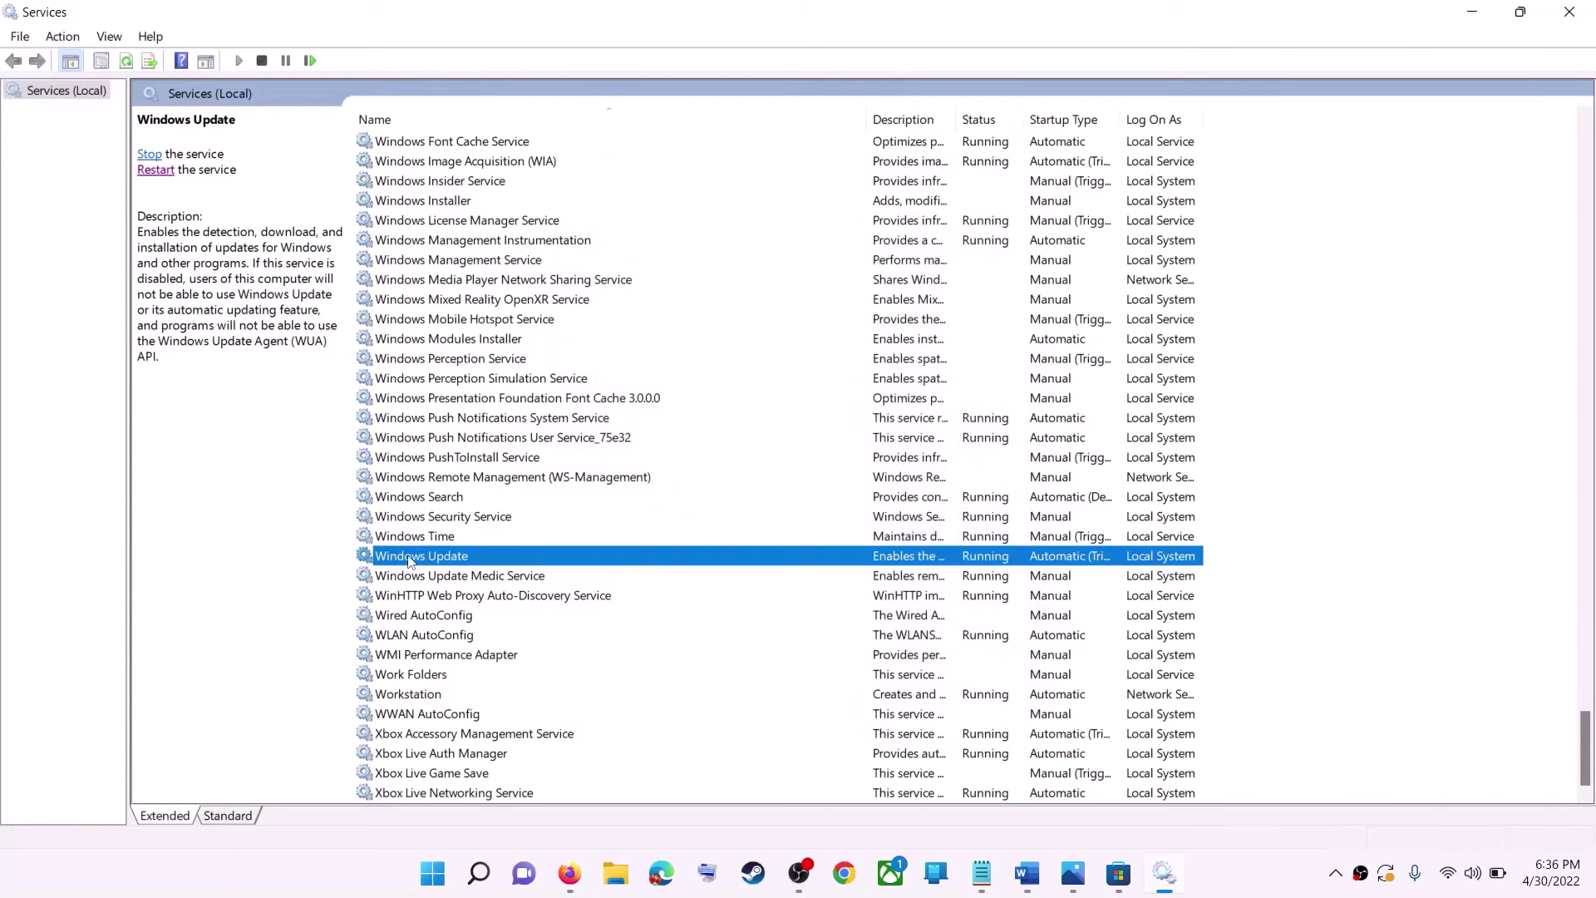
click(155, 171)
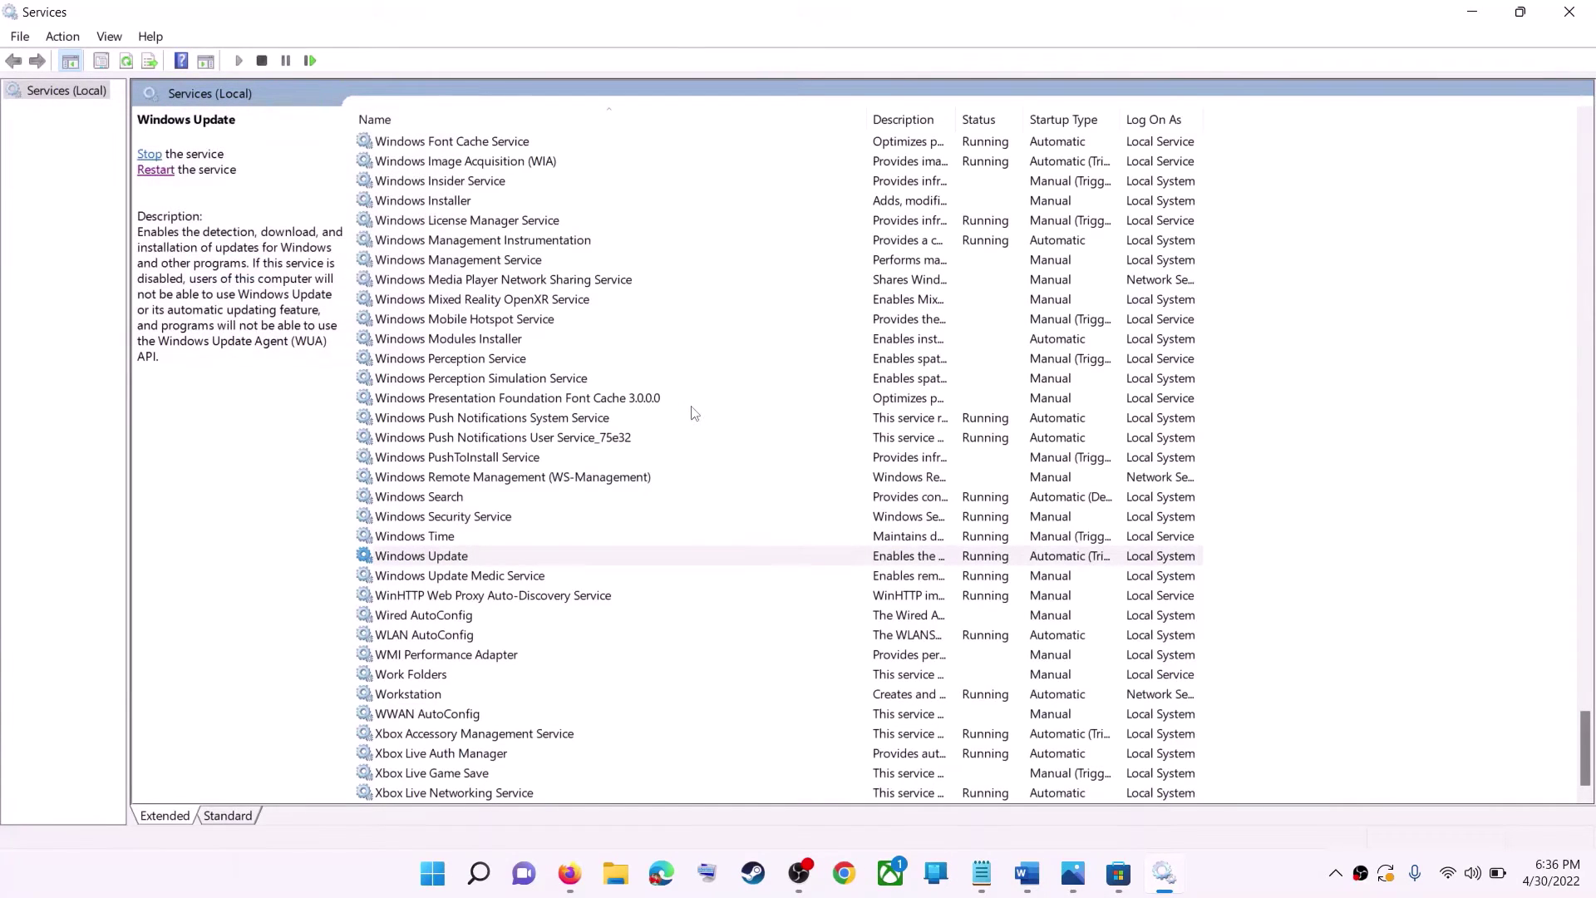
Set the Microsoft Store Install Service's startup type to Automatic, restart the service and close the Services window
click(512, 425)
key(m)
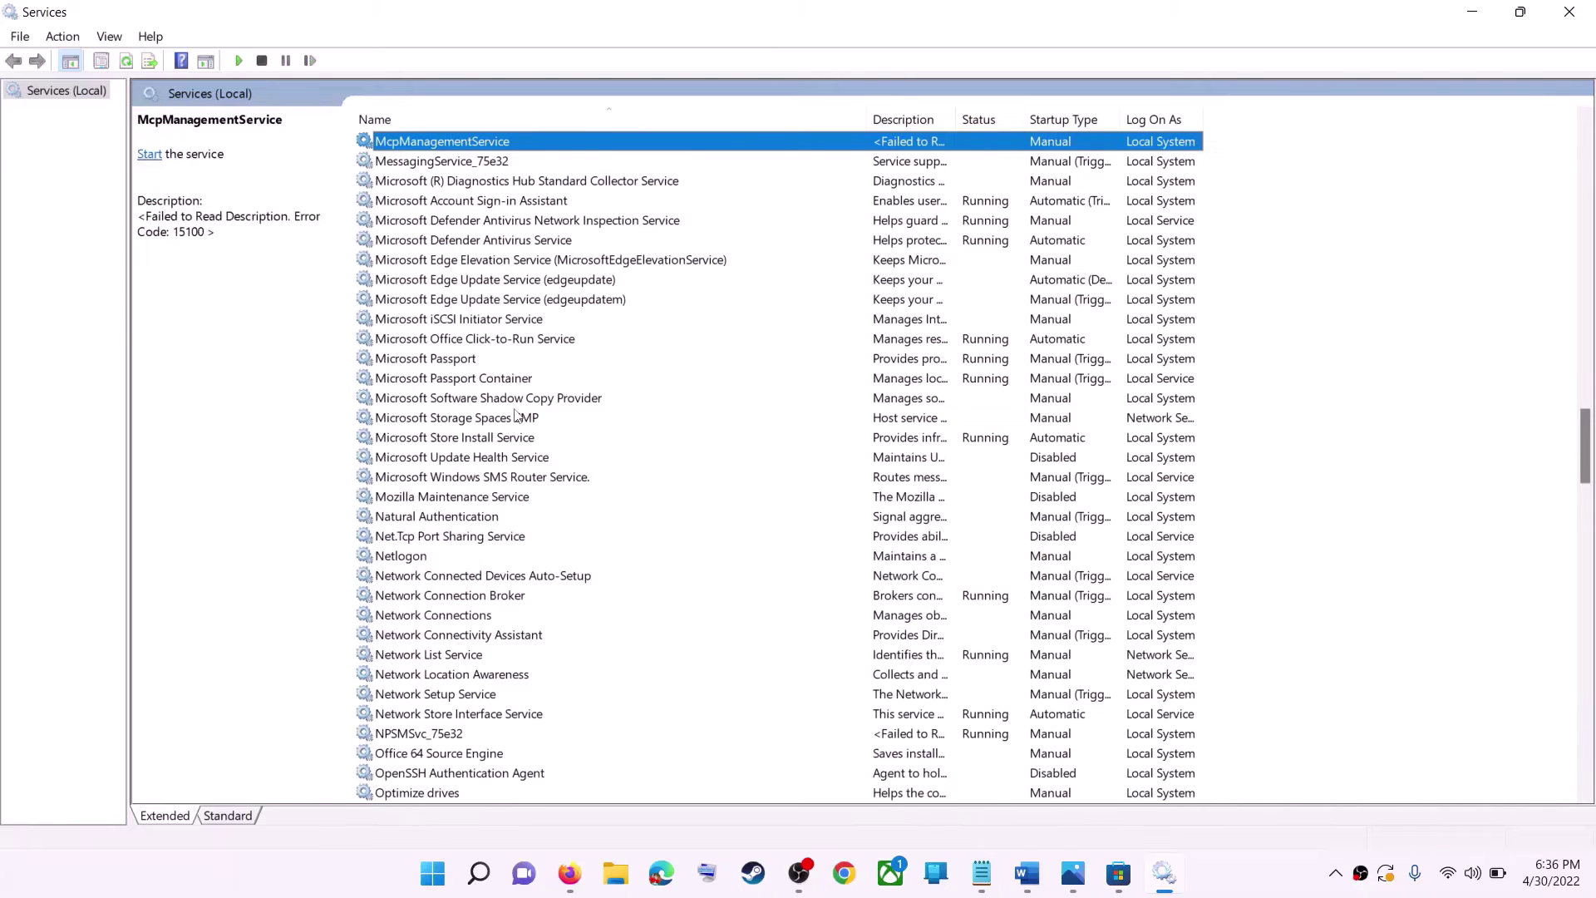
click(482, 442)
double_click(738, 447)
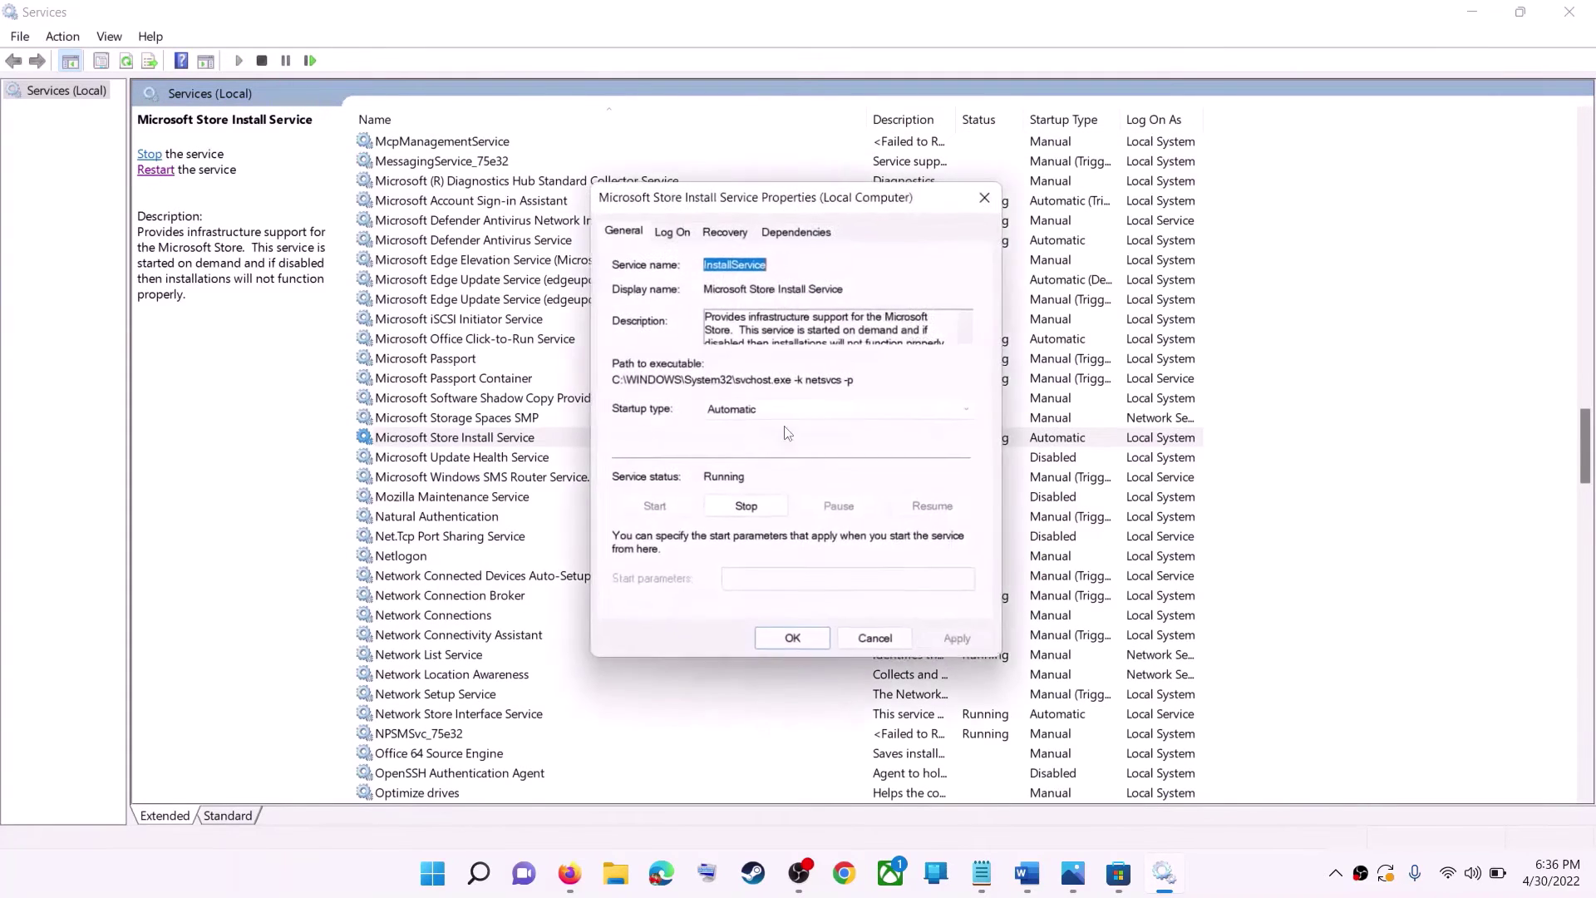
click(769, 415)
click(773, 440)
click(965, 670)
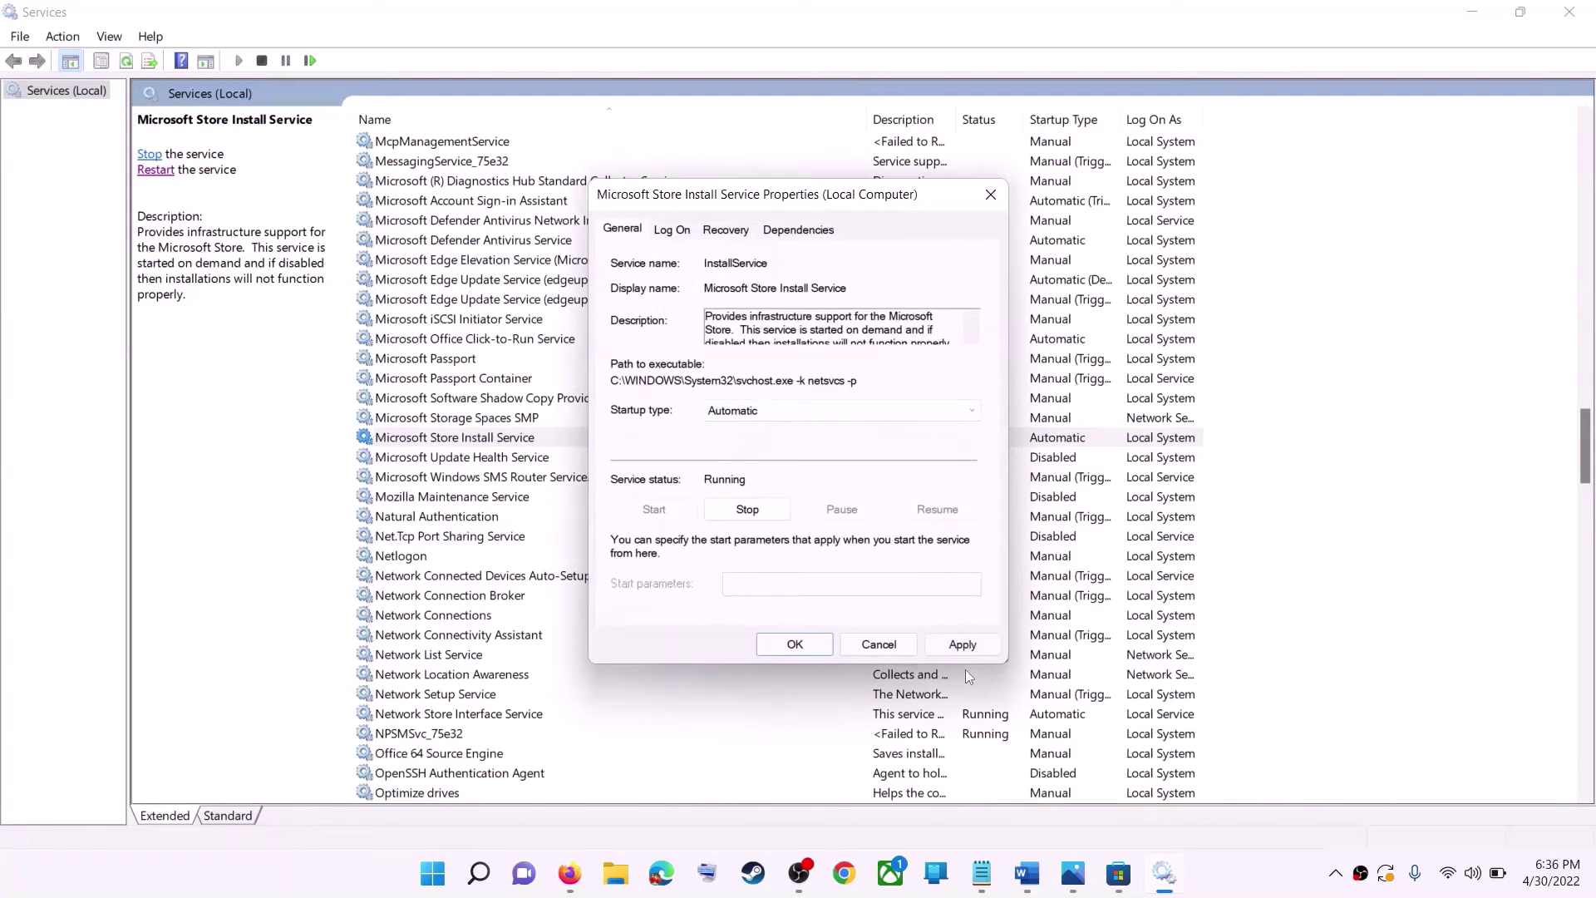
click(782, 643)
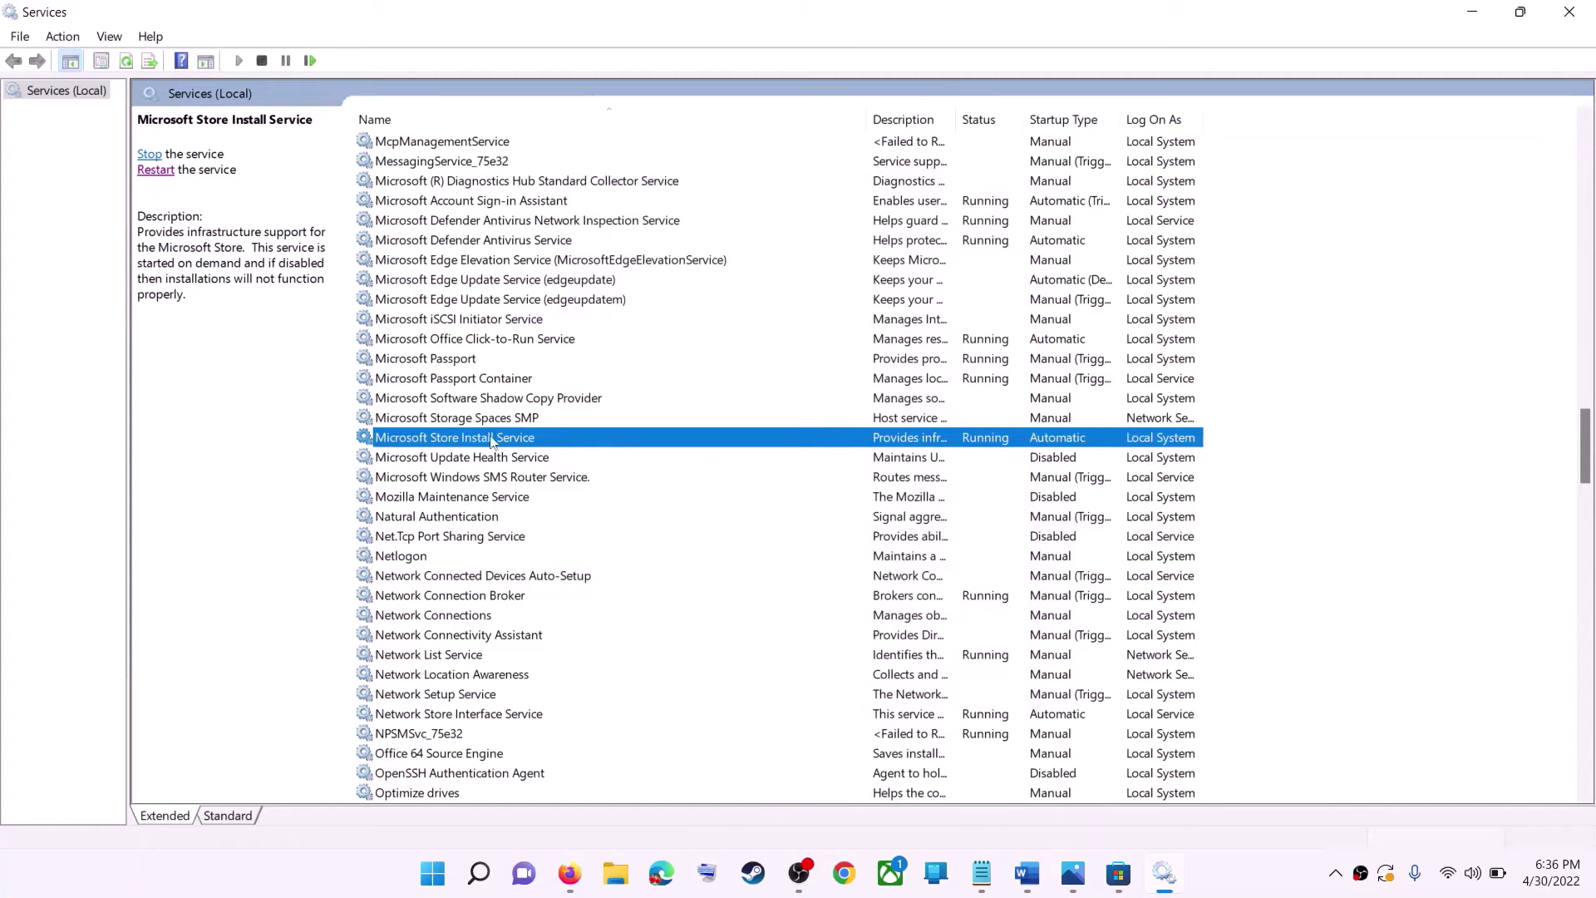
click(149, 155)
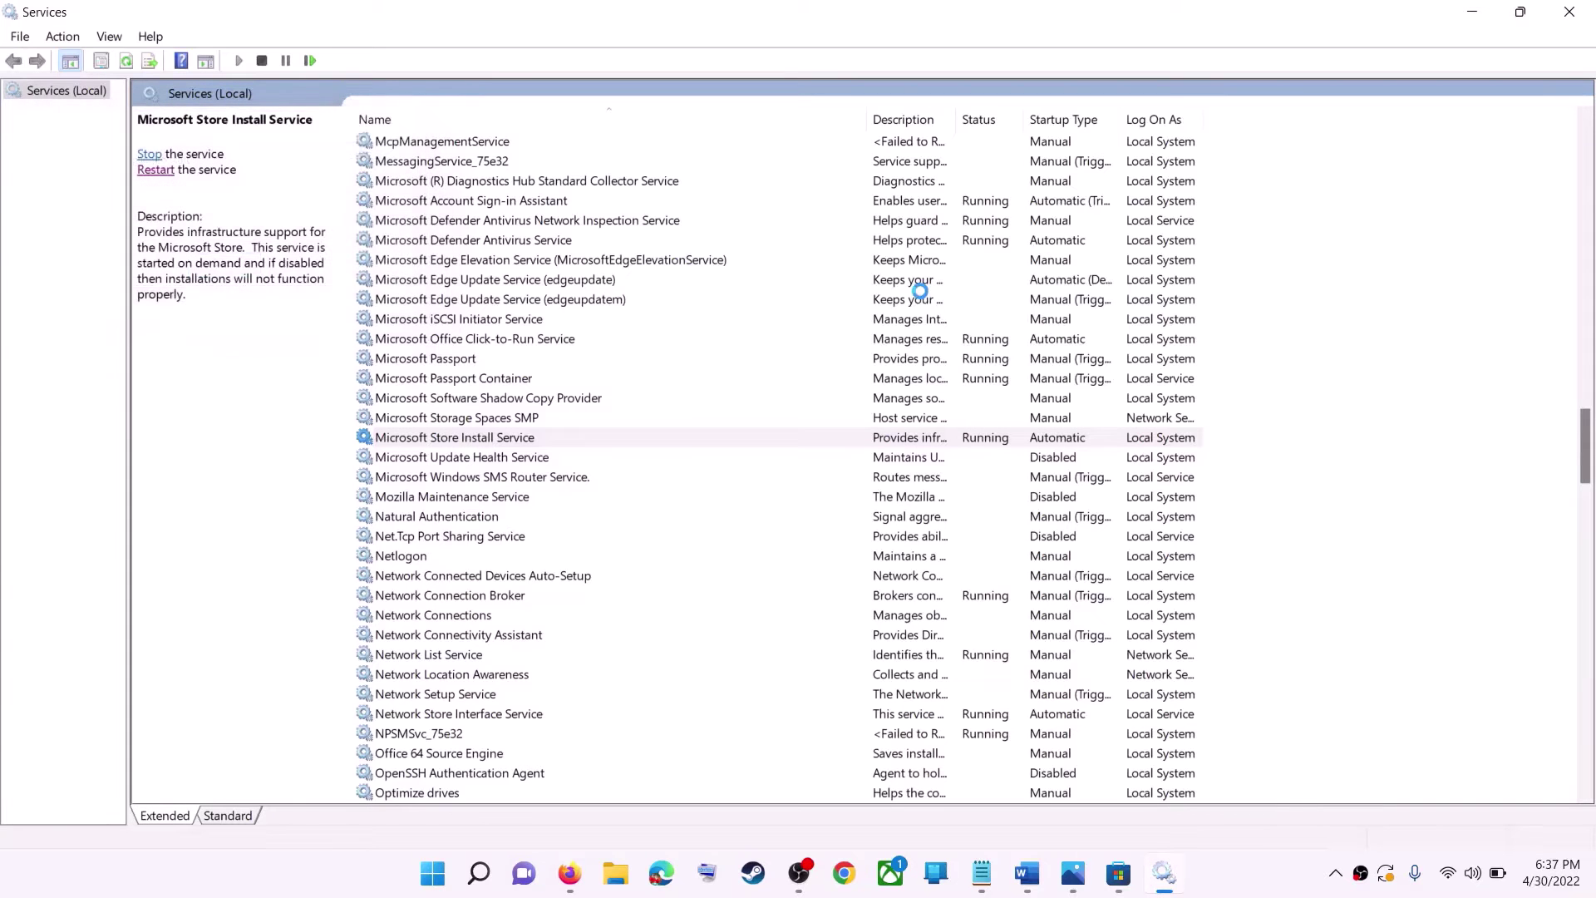
click(1569, 11)
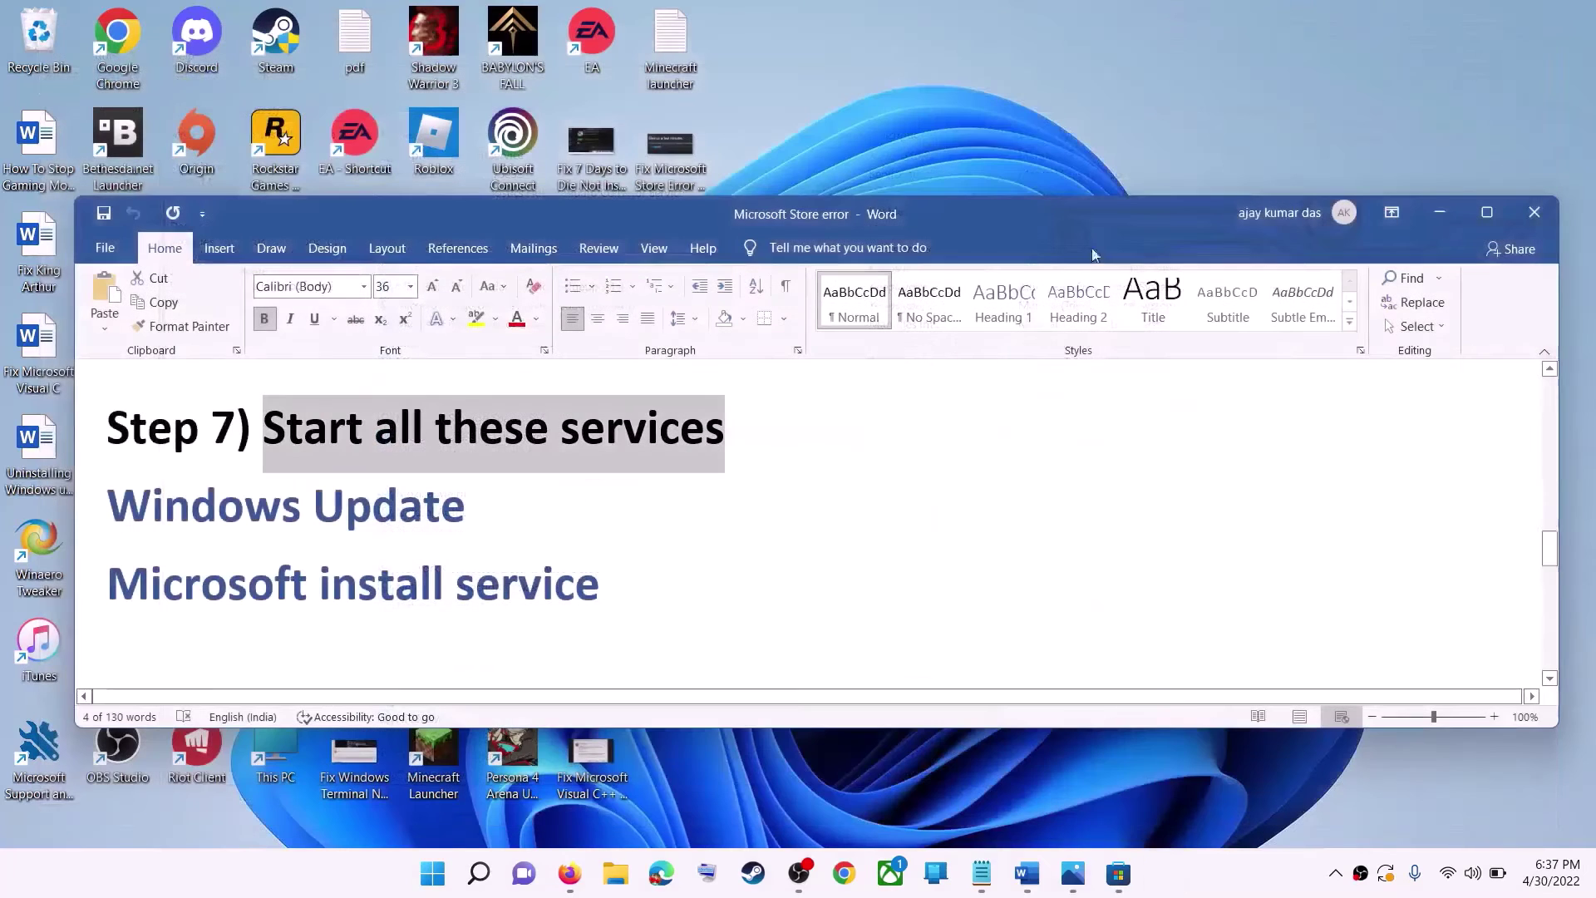
Look up Step 8 "Update Windows" in the Word document, view the Windows Update page in Settings and minimize it
scroll(452, 550, down, 4)
scroll(451, 541, up, 1)
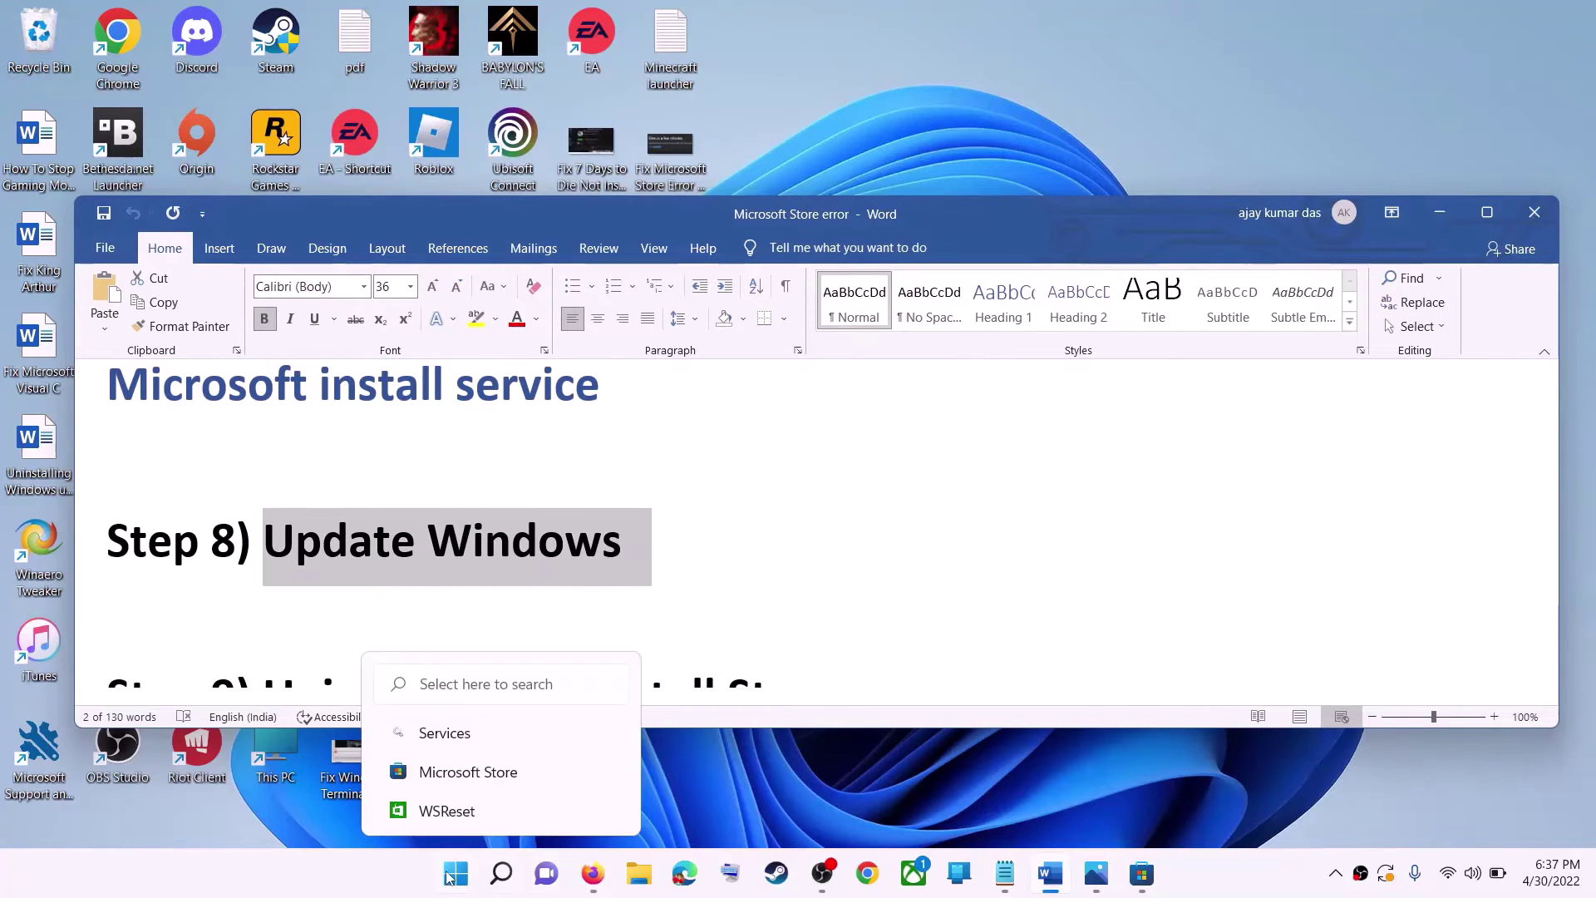
click(456, 873)
click(747, 359)
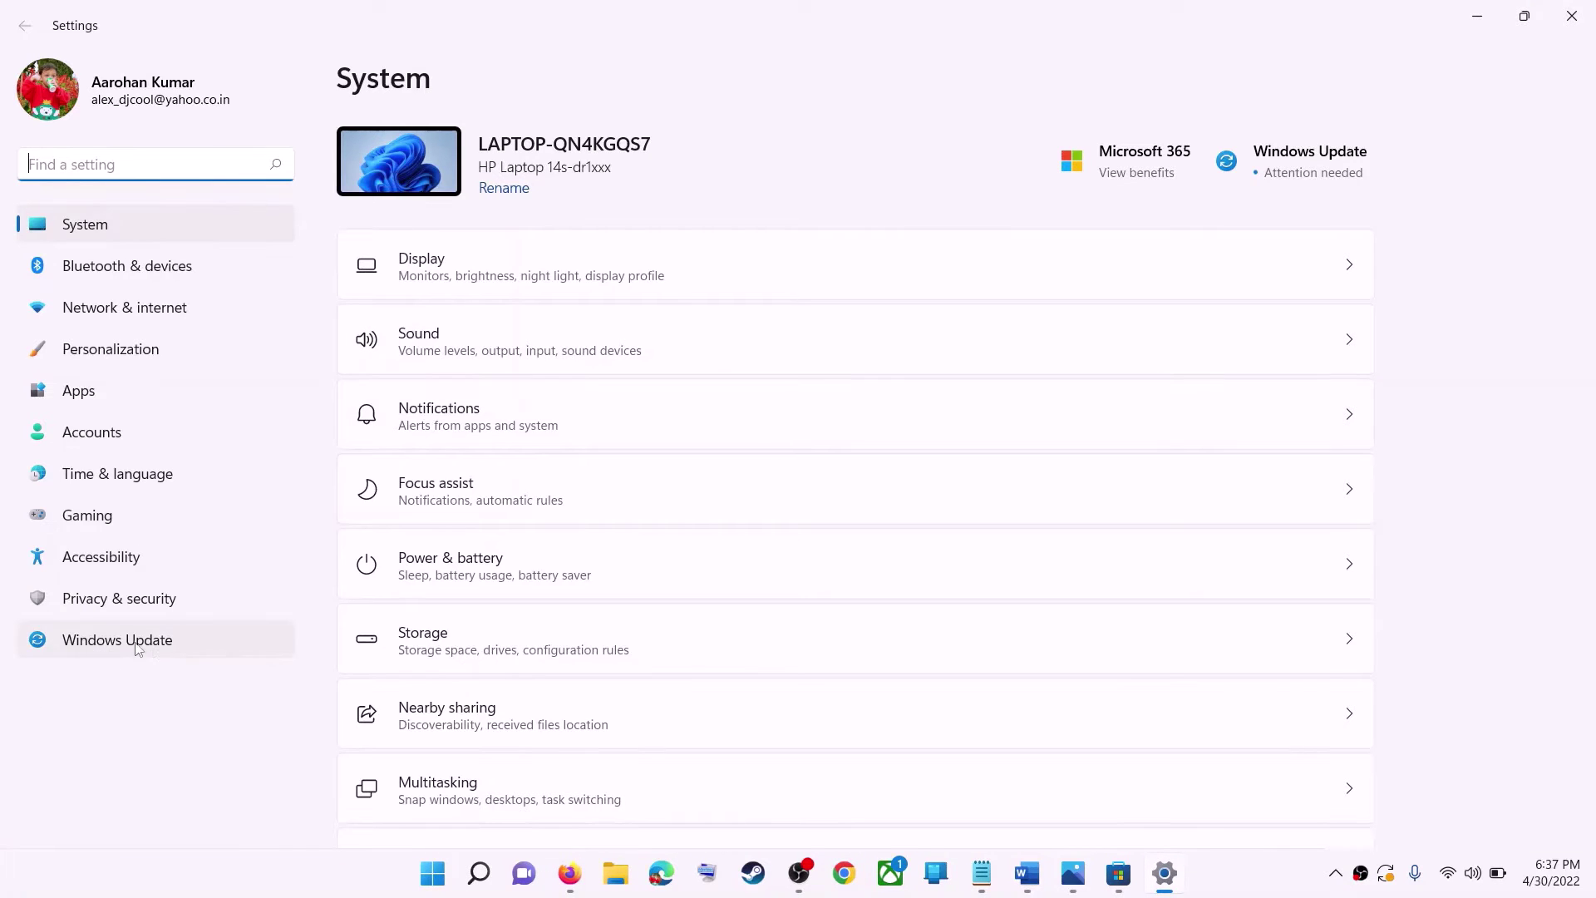
click(185, 649)
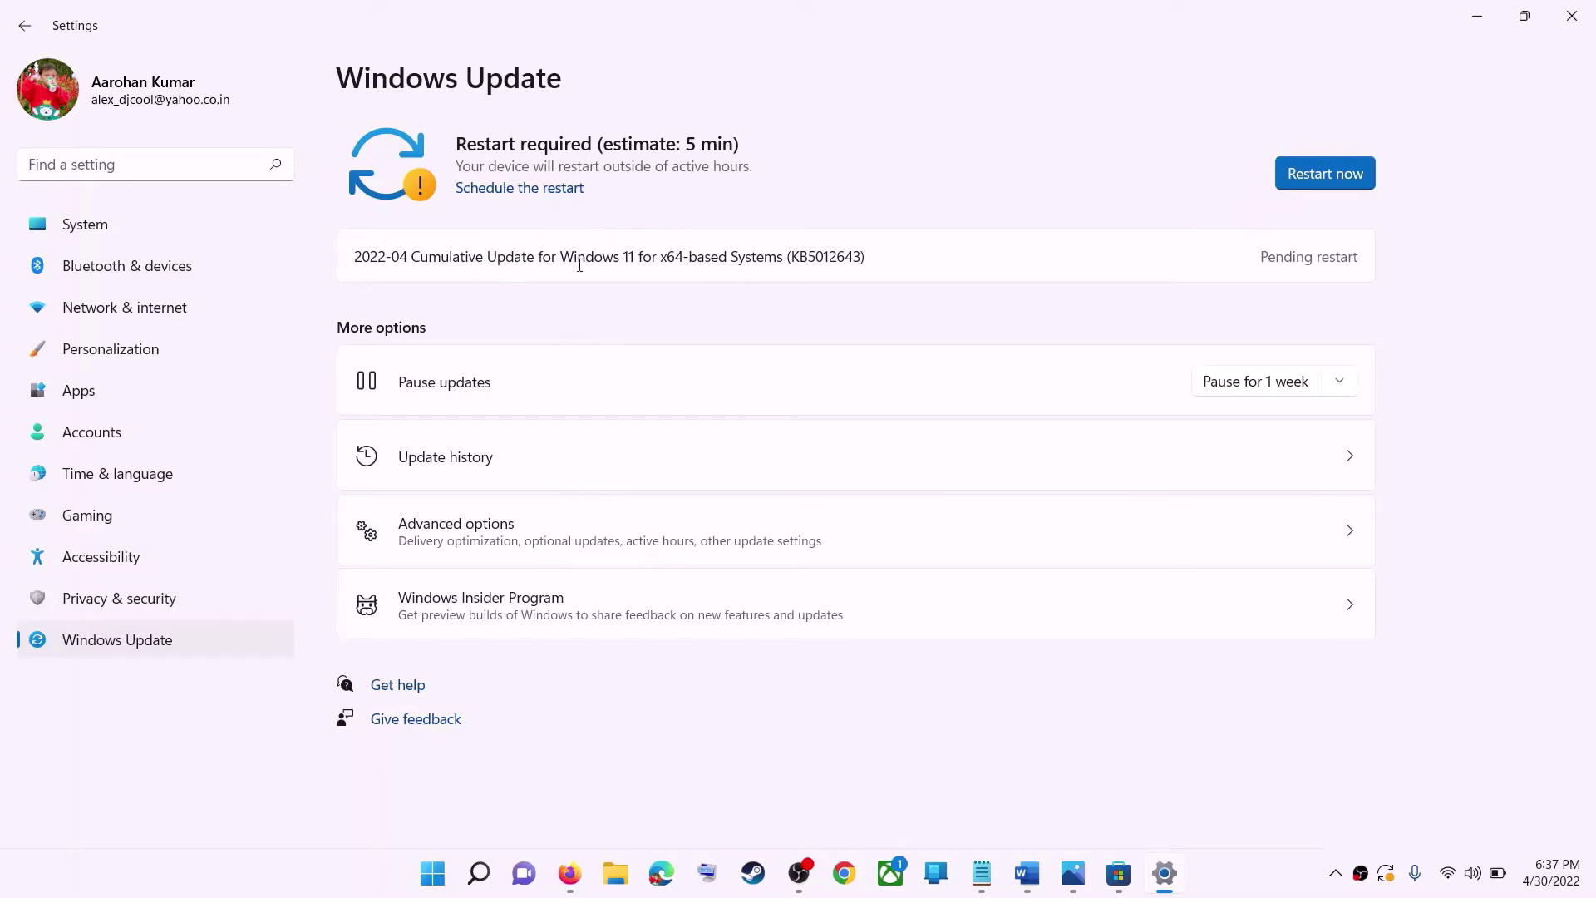
click(1476, 15)
Copy the command "Get-AppxPackage -allusers *WindowsStore* | Remove-AppxPackage" from Step 9 of the Word document
scroll(477, 544, down, 3)
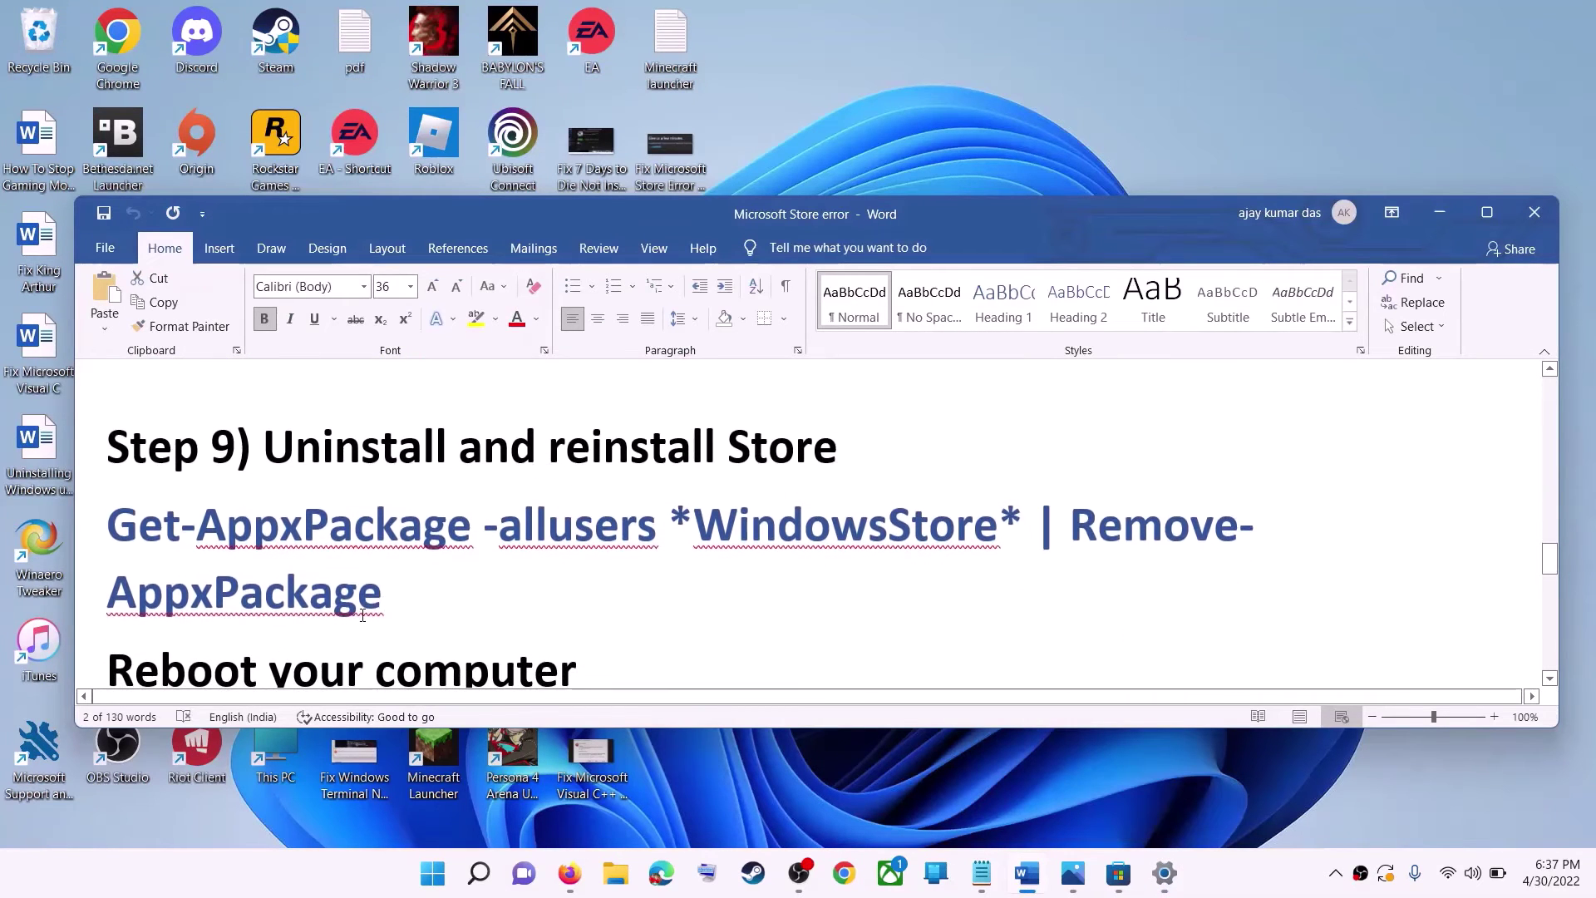
drag(424, 590, 140, 543)
right_click(241, 560)
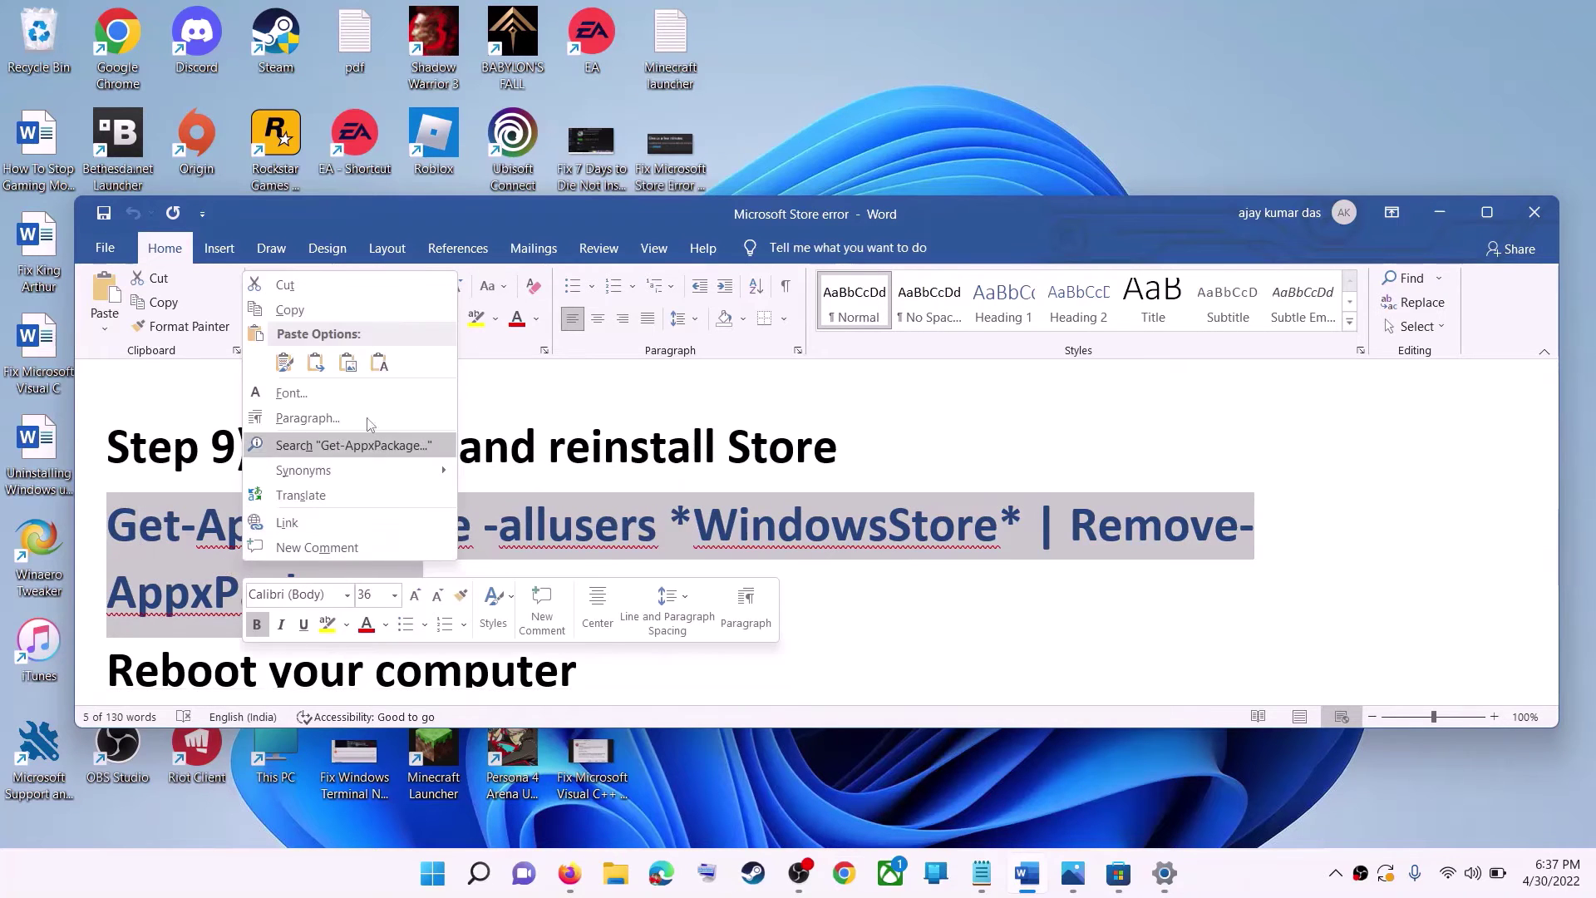
click(320, 312)
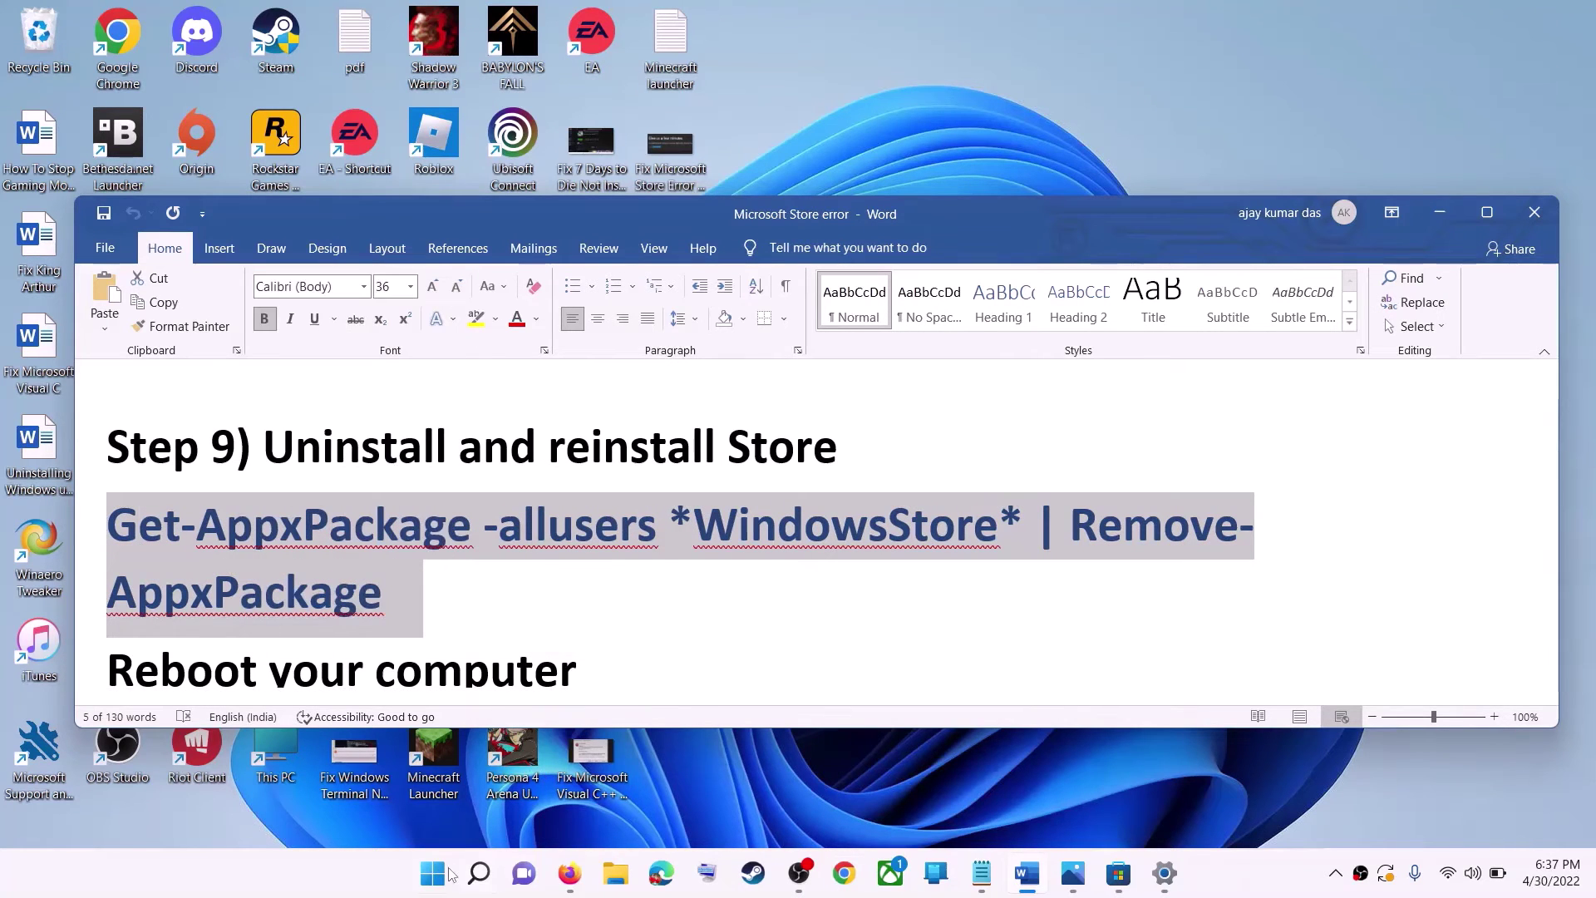
Open Windows PowerShell as administrator and run the copied command that removes the WindowsStore package
click(439, 881)
text(powe)
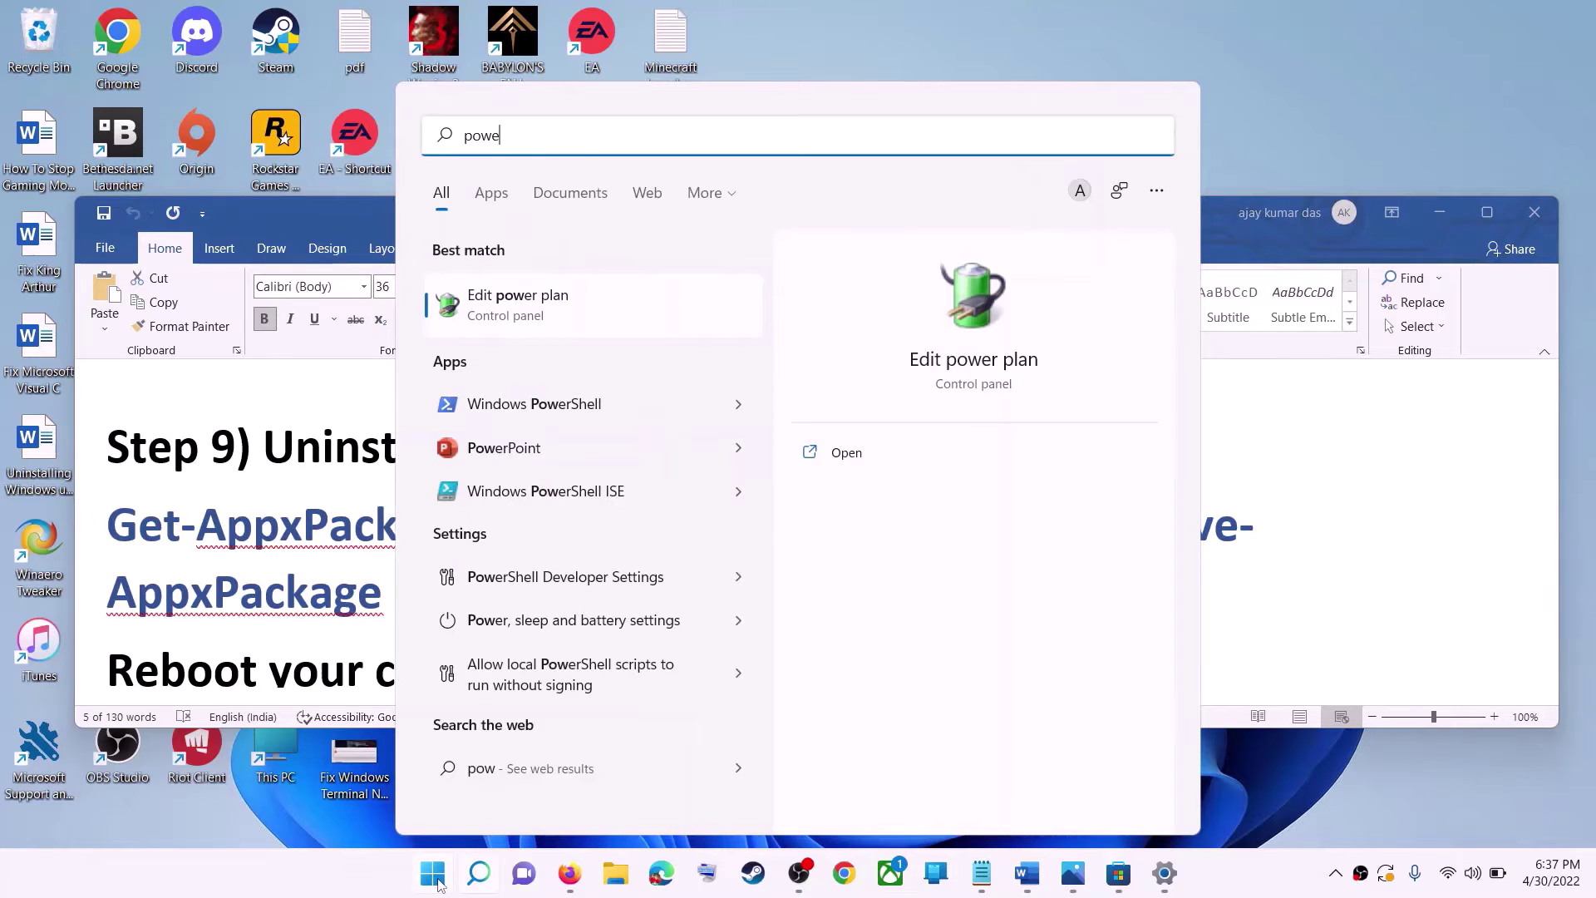
text(rshell)
right_click(516, 309)
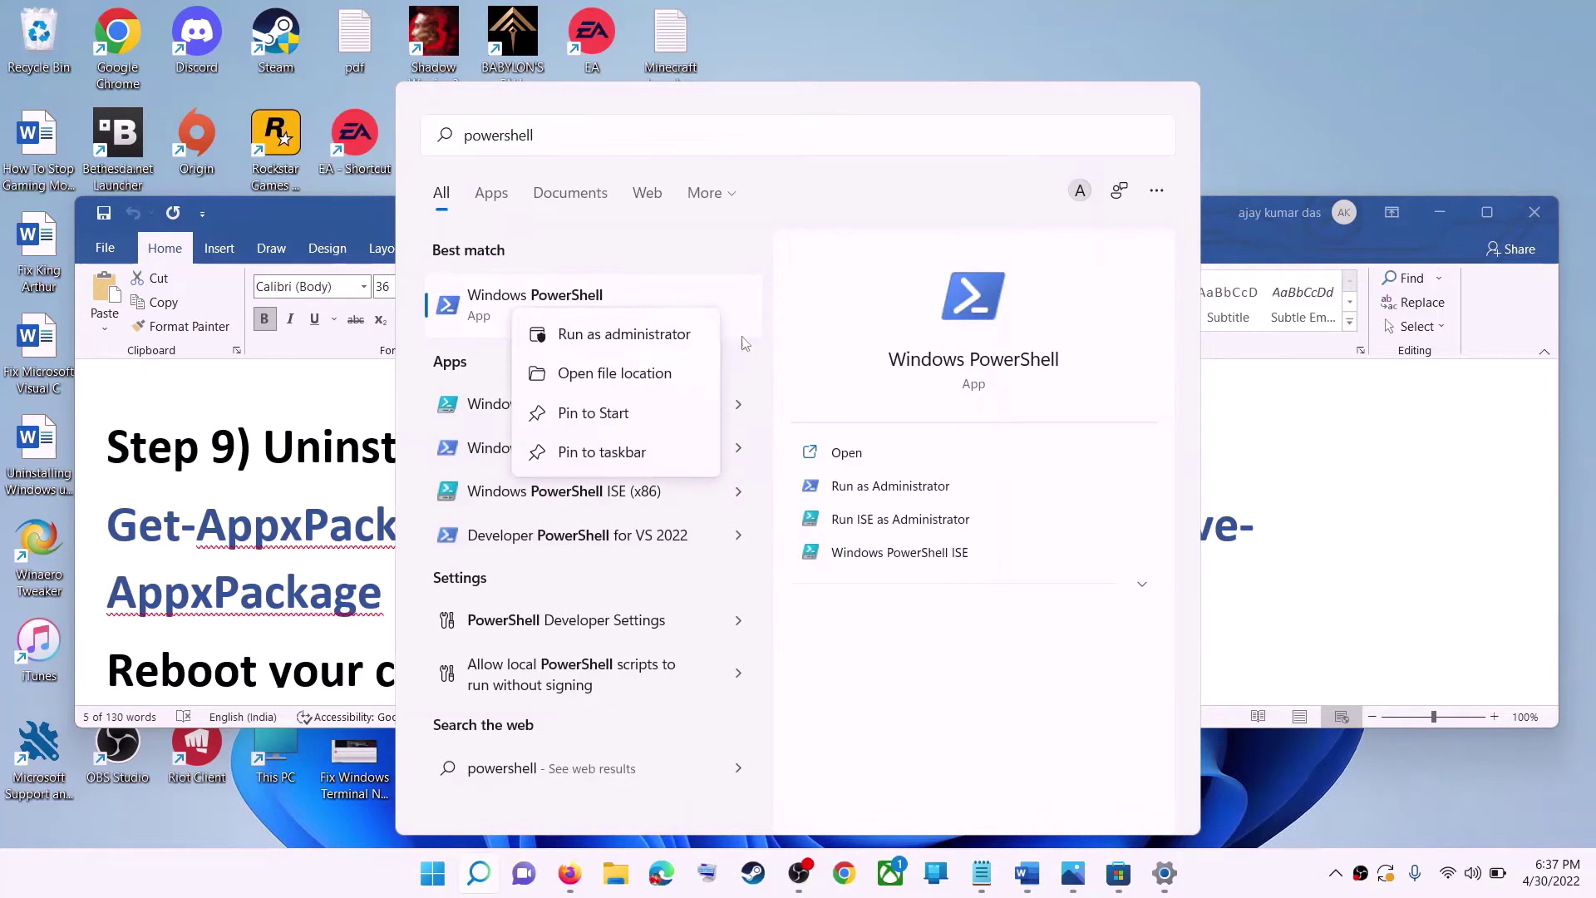
click(648, 336)
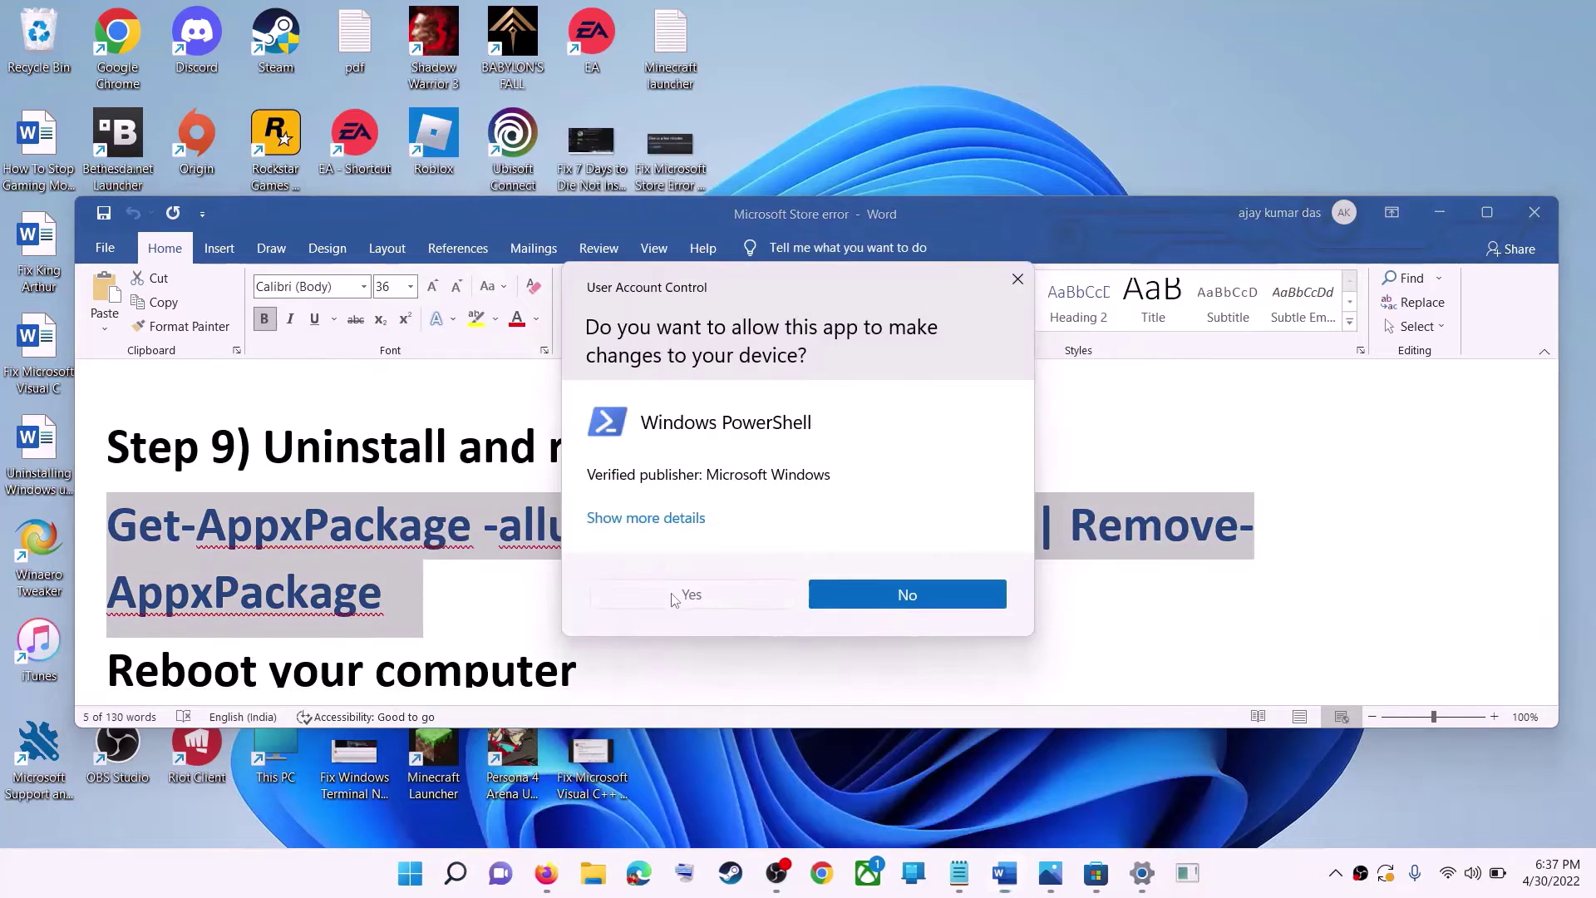
click(675, 596)
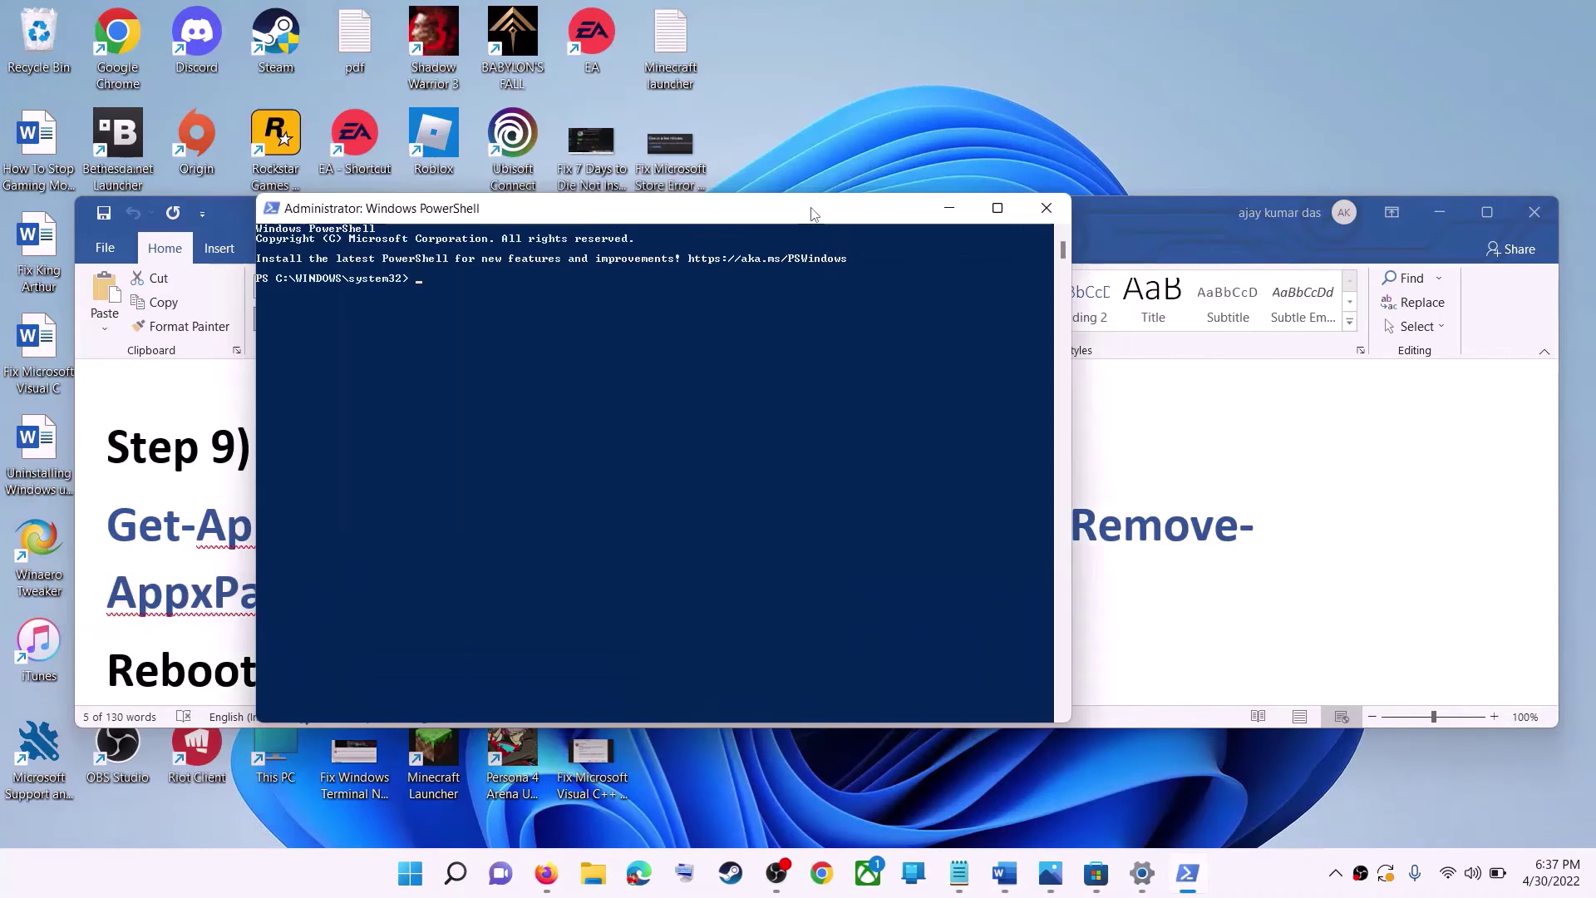
key(ctrl+v)
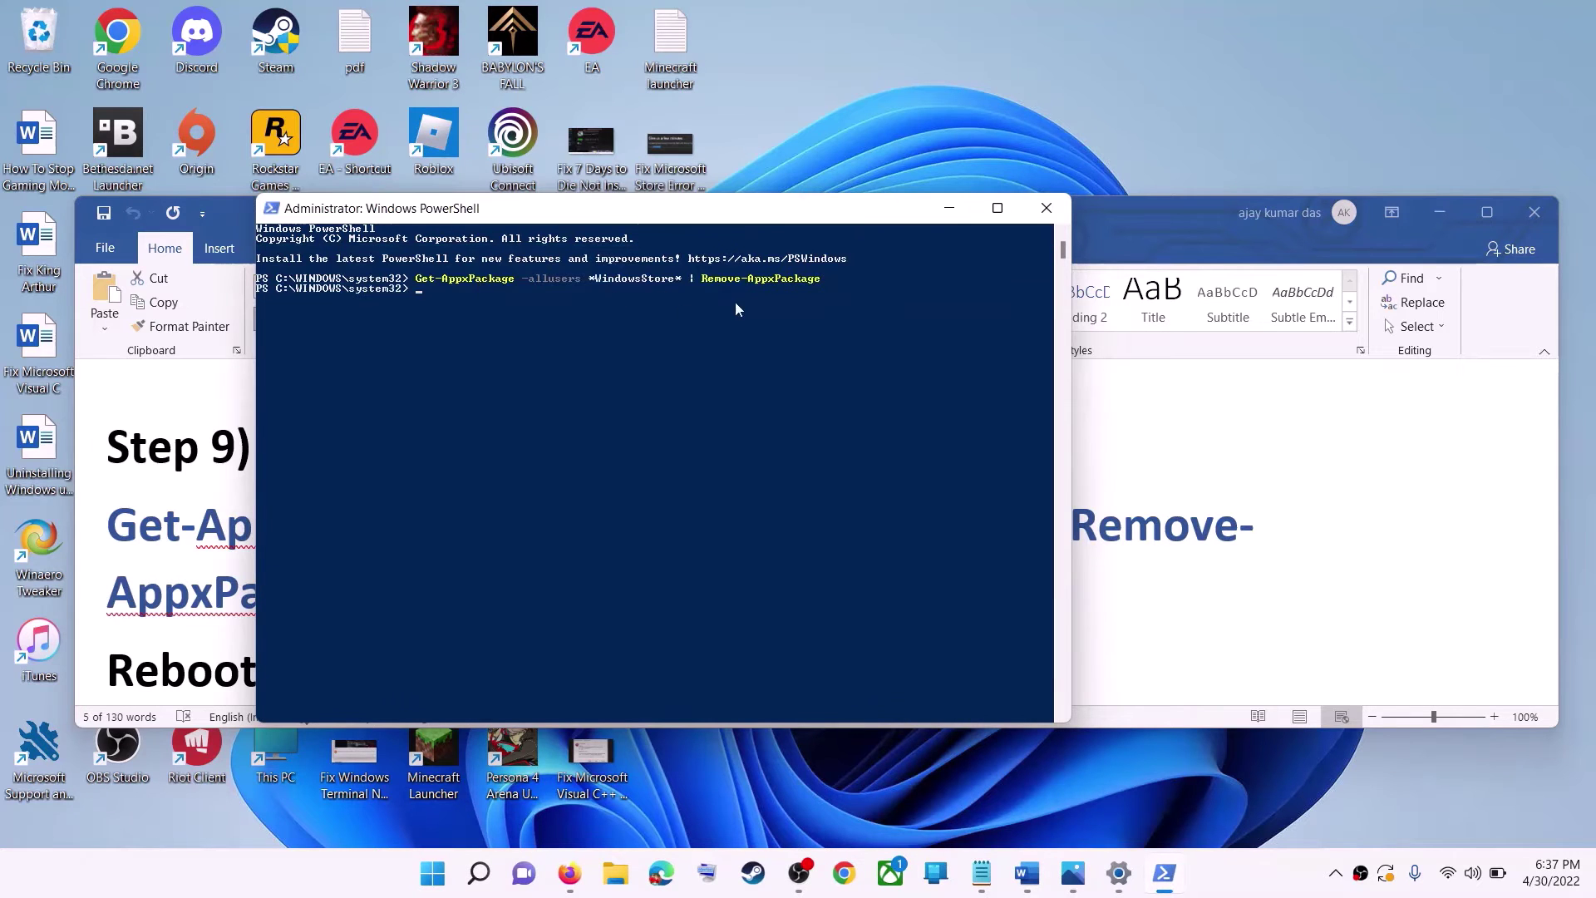
Highlight "Reboot your computer" in the Word document and view the Windows restart options without restarting
key(alt+Tab)
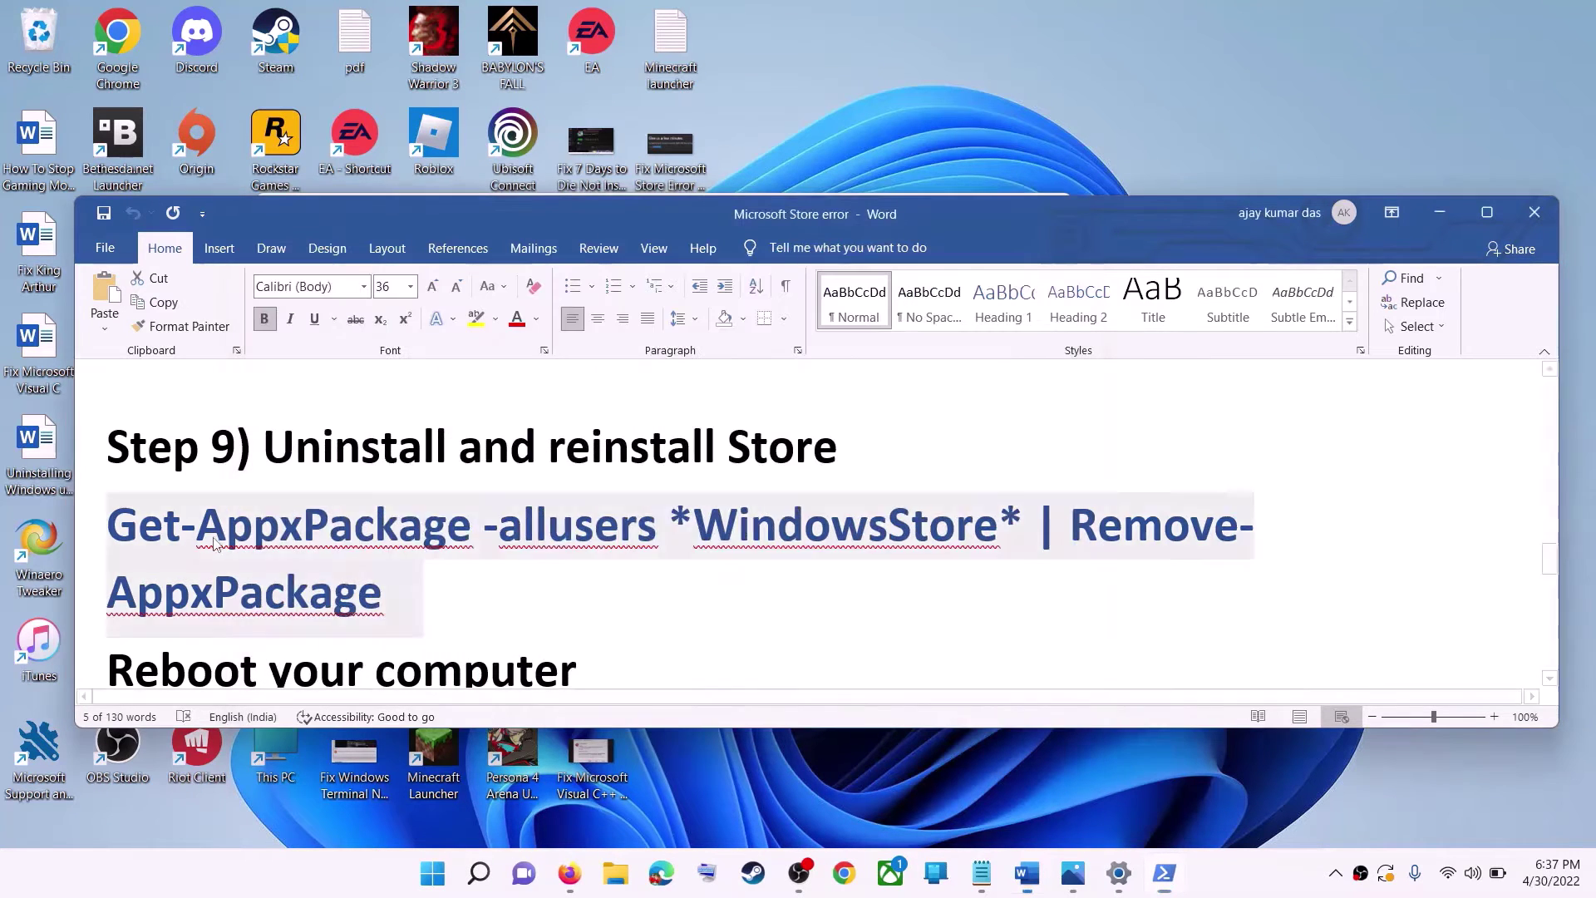
drag(106, 576, 730, 552)
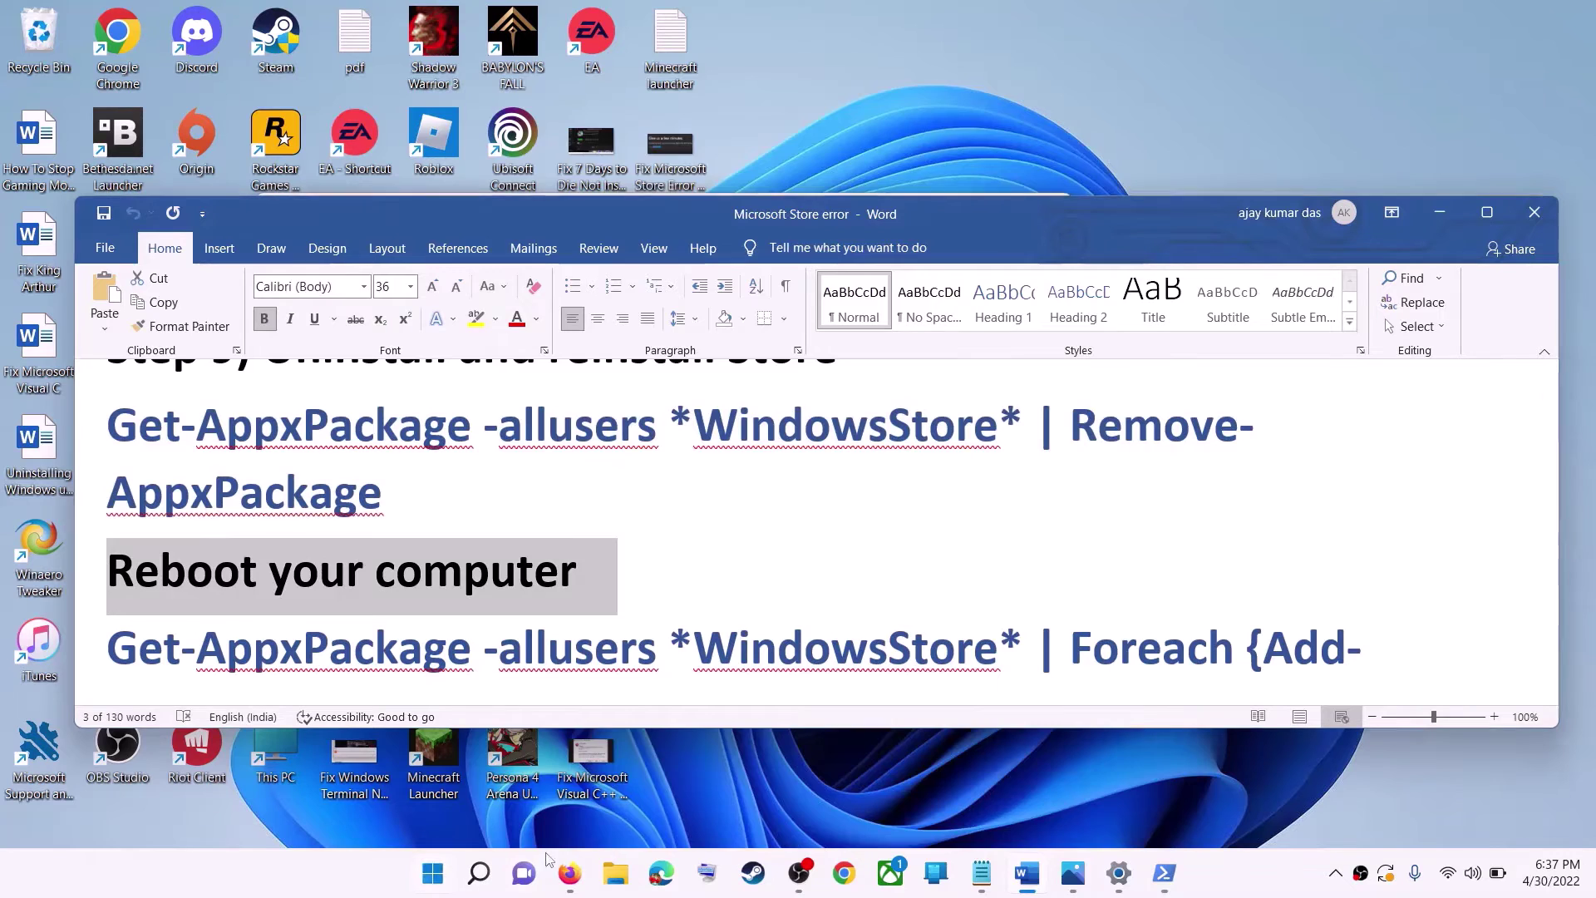
key(super)
click(1056, 801)
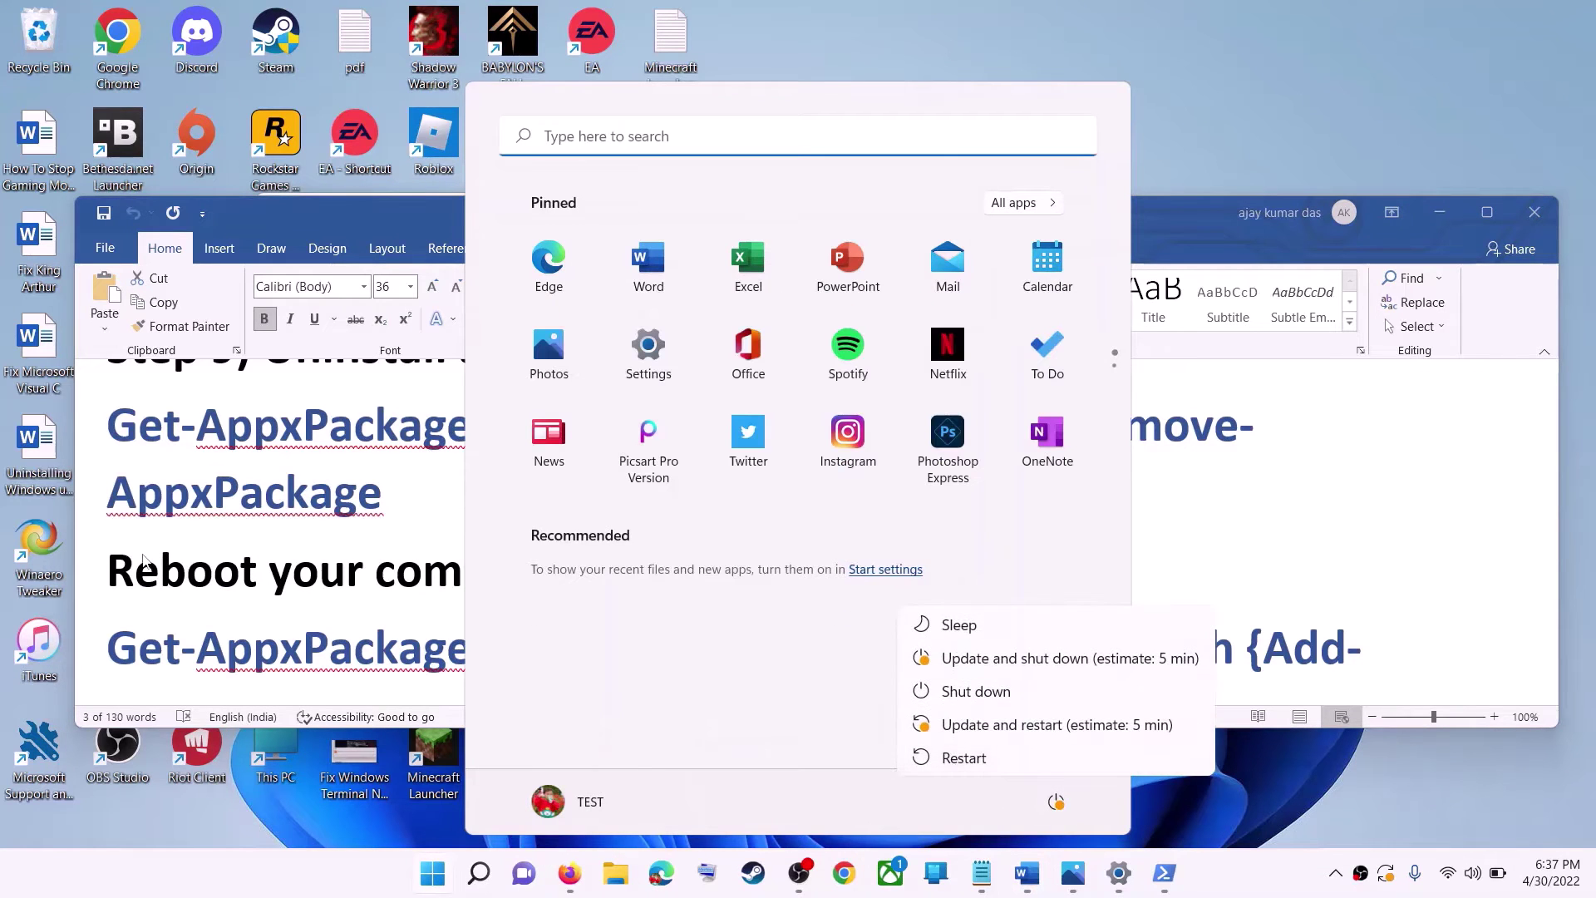
key(Escape)
key(Escape)
scroll(410, 623, down, 1)
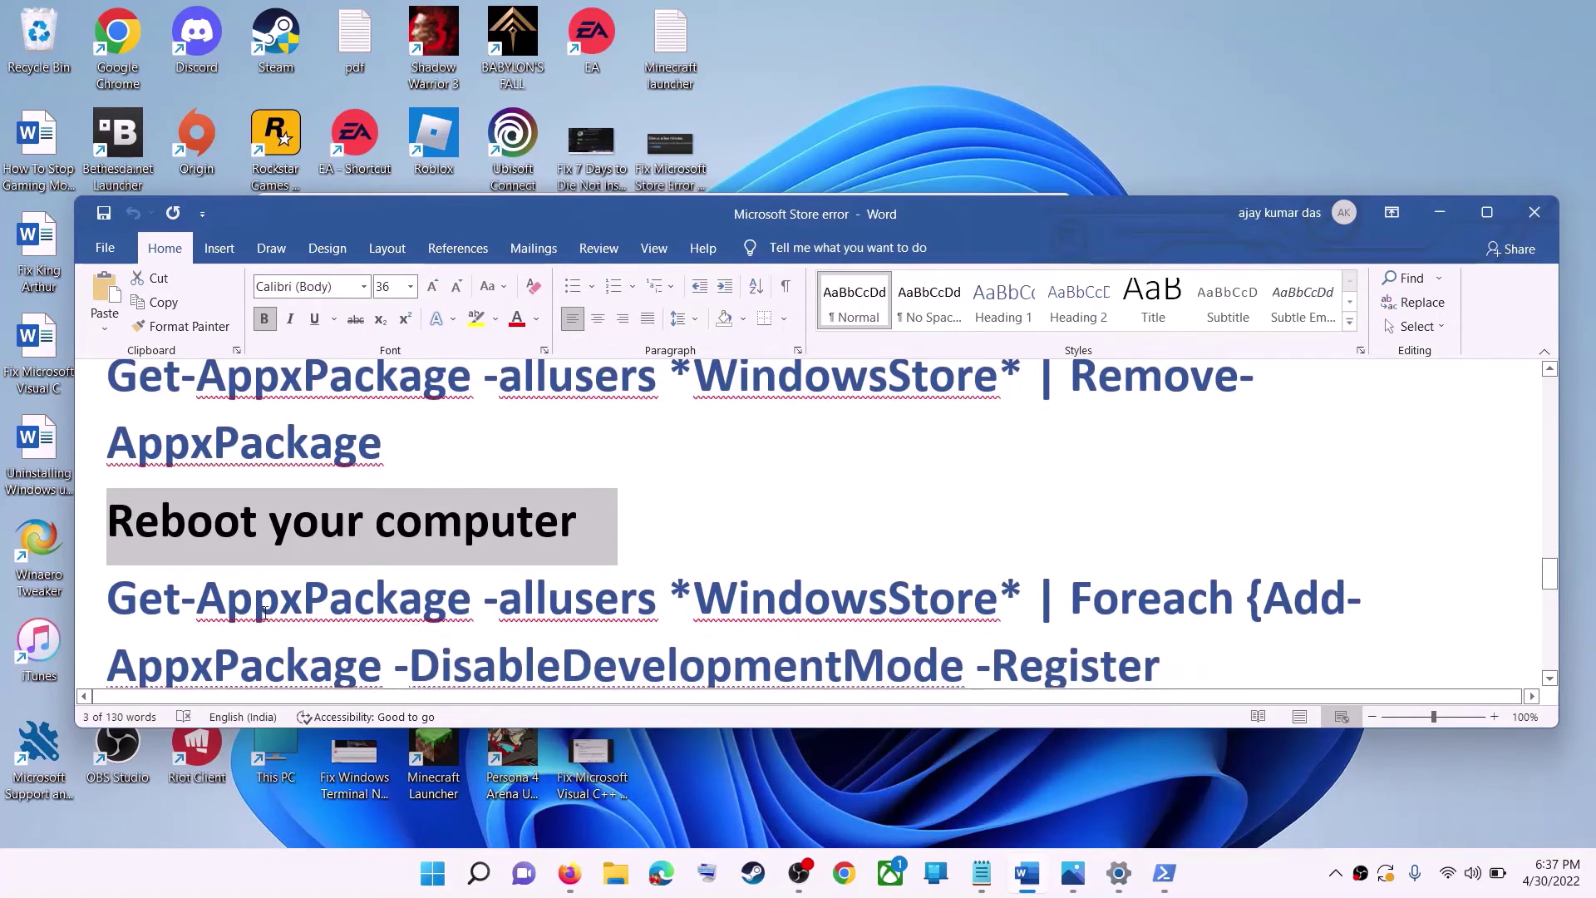
Search Windows for powershell and open another Windows PowerShell window as administrator
click(429, 888)
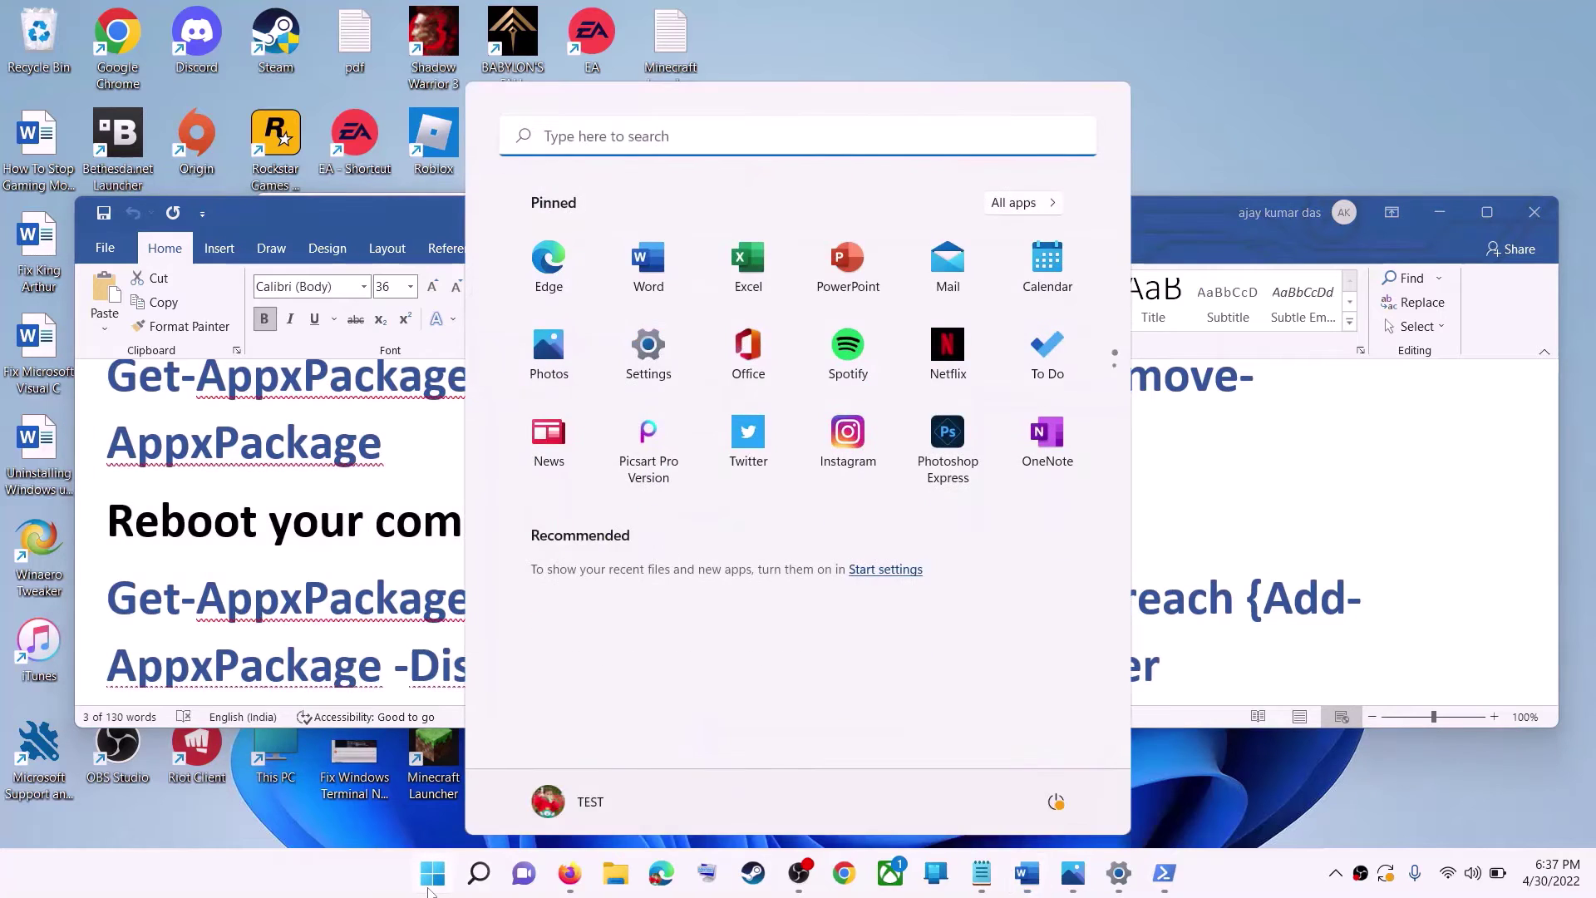
text(powershell)
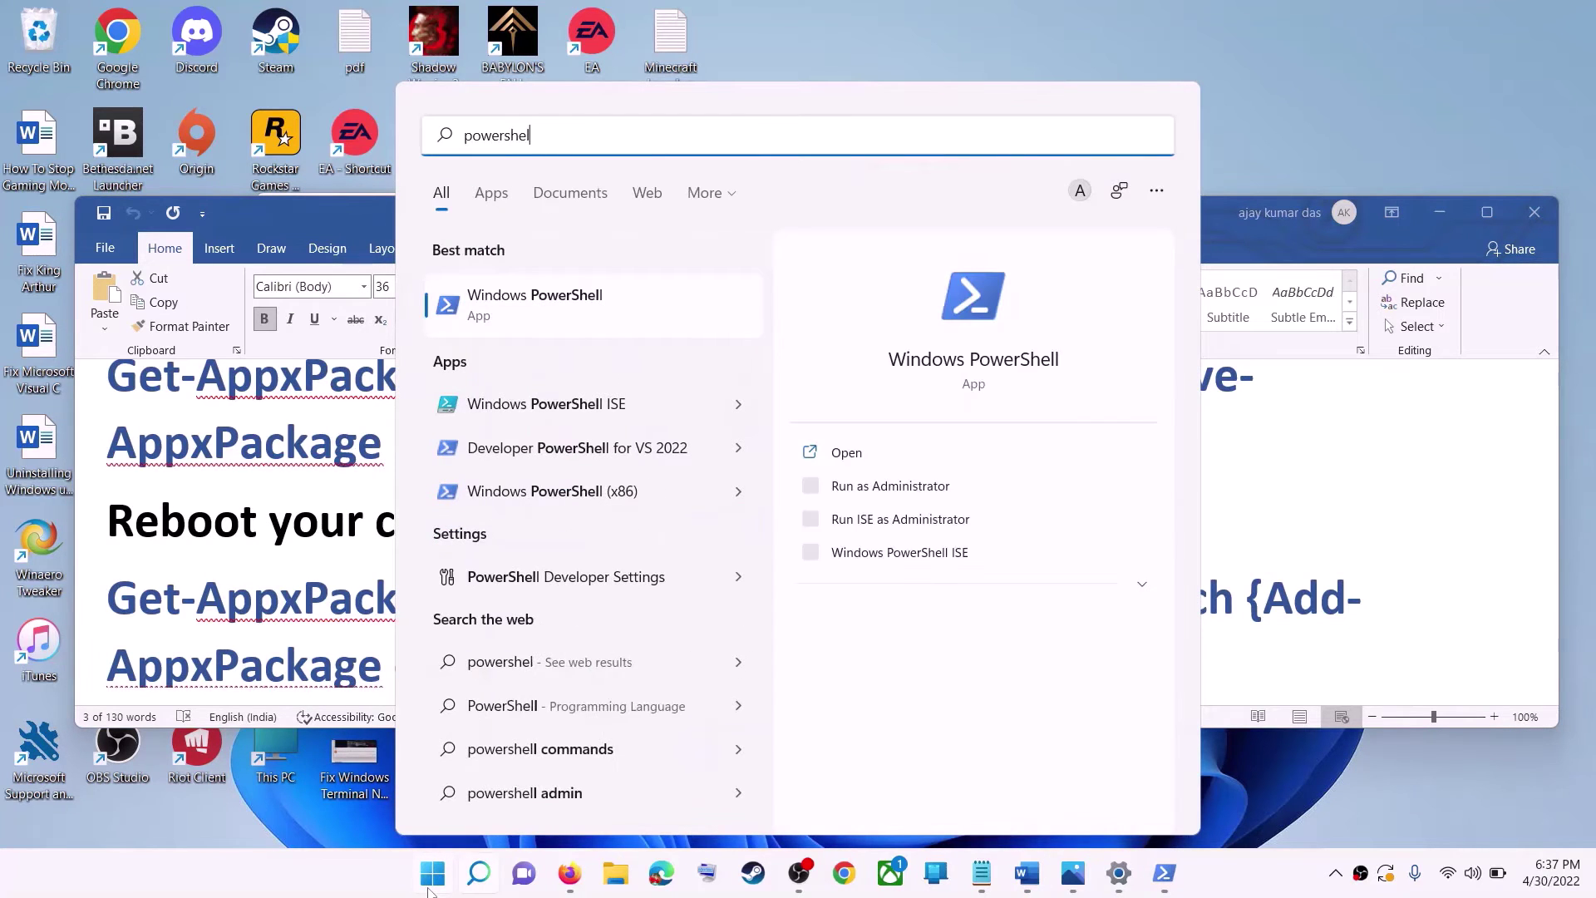
right_click(641, 328)
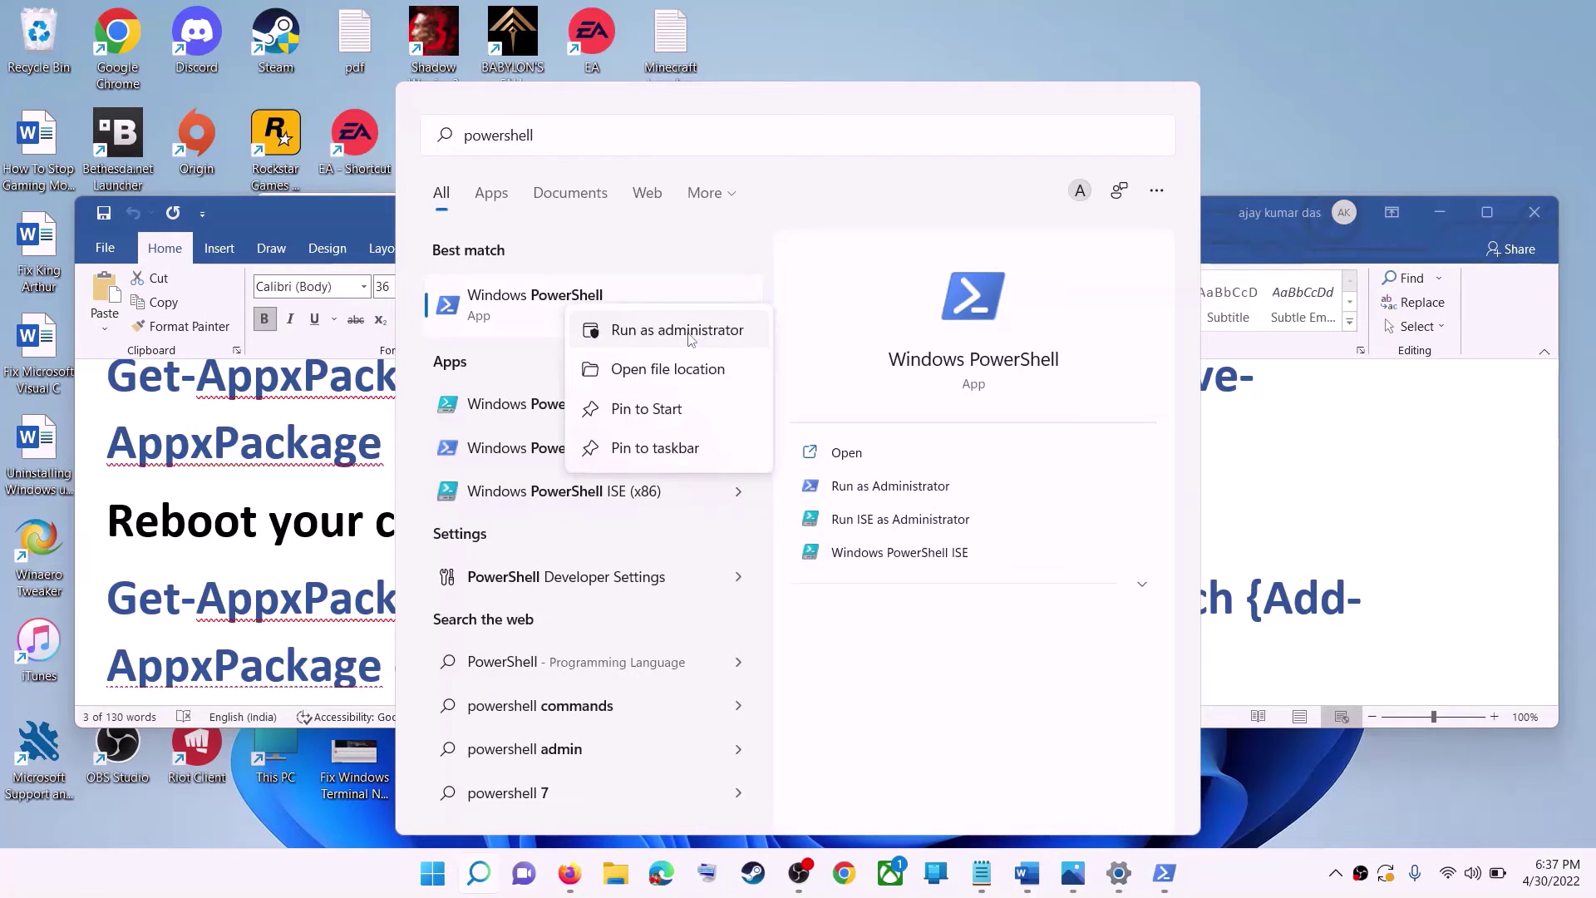
click(677, 330)
click(735, 593)
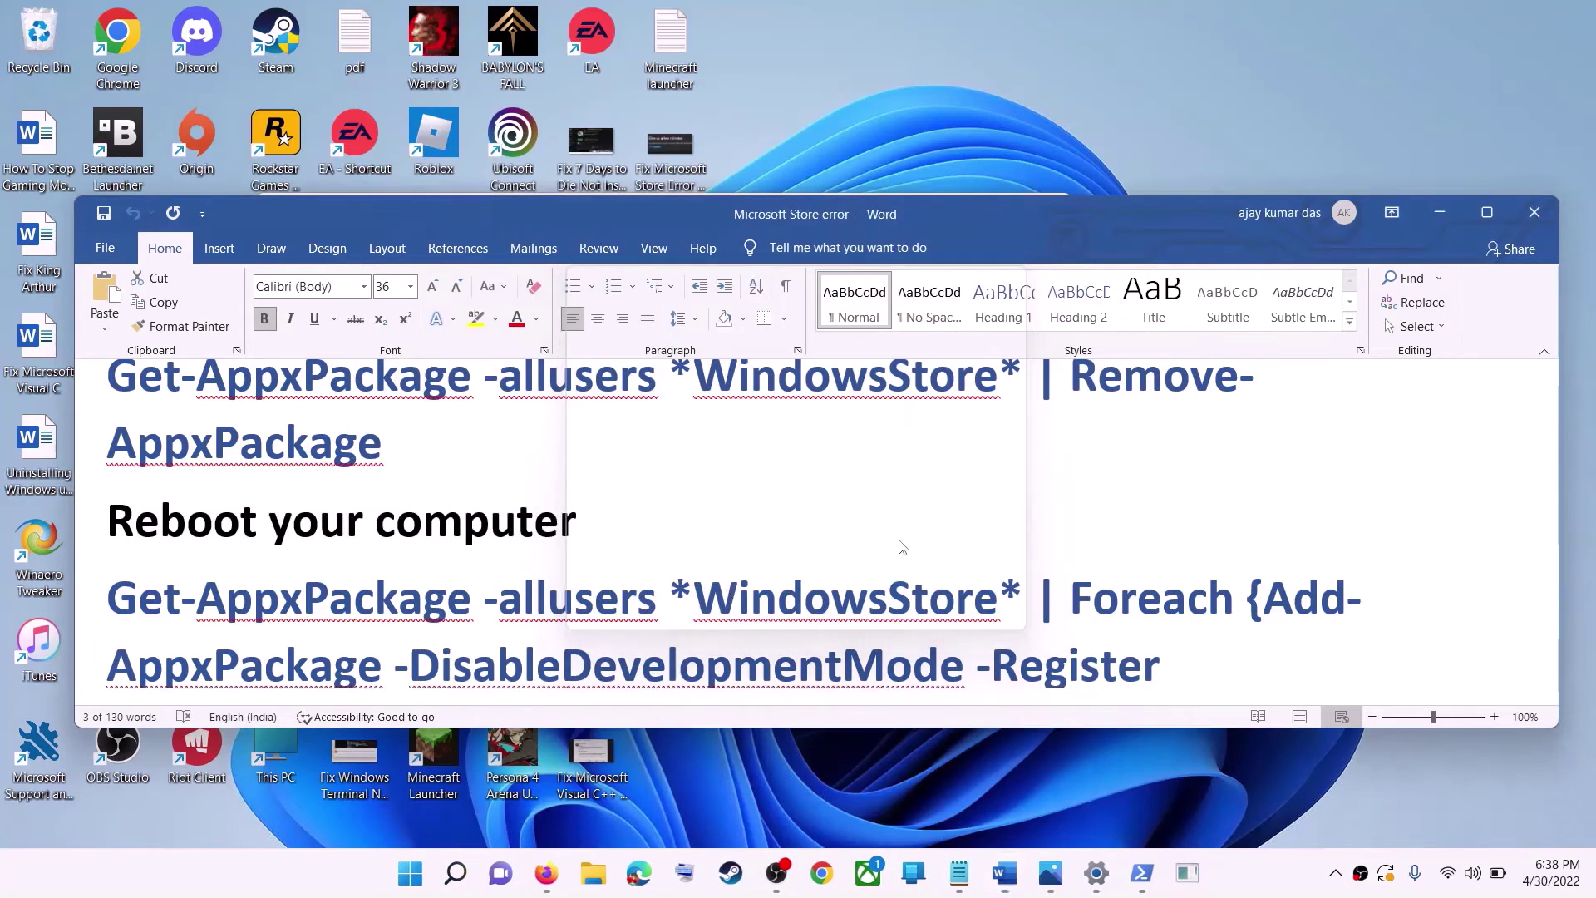
Copy Step 9's Get-AppxPackage command with "Add-AppxPackage -DisableDevelopmentMode -Register" from Word and run it in the new PowerShell window
click(937, 534)
scroll(846, 555, down, 1)
scroll(846, 555, down, 1)
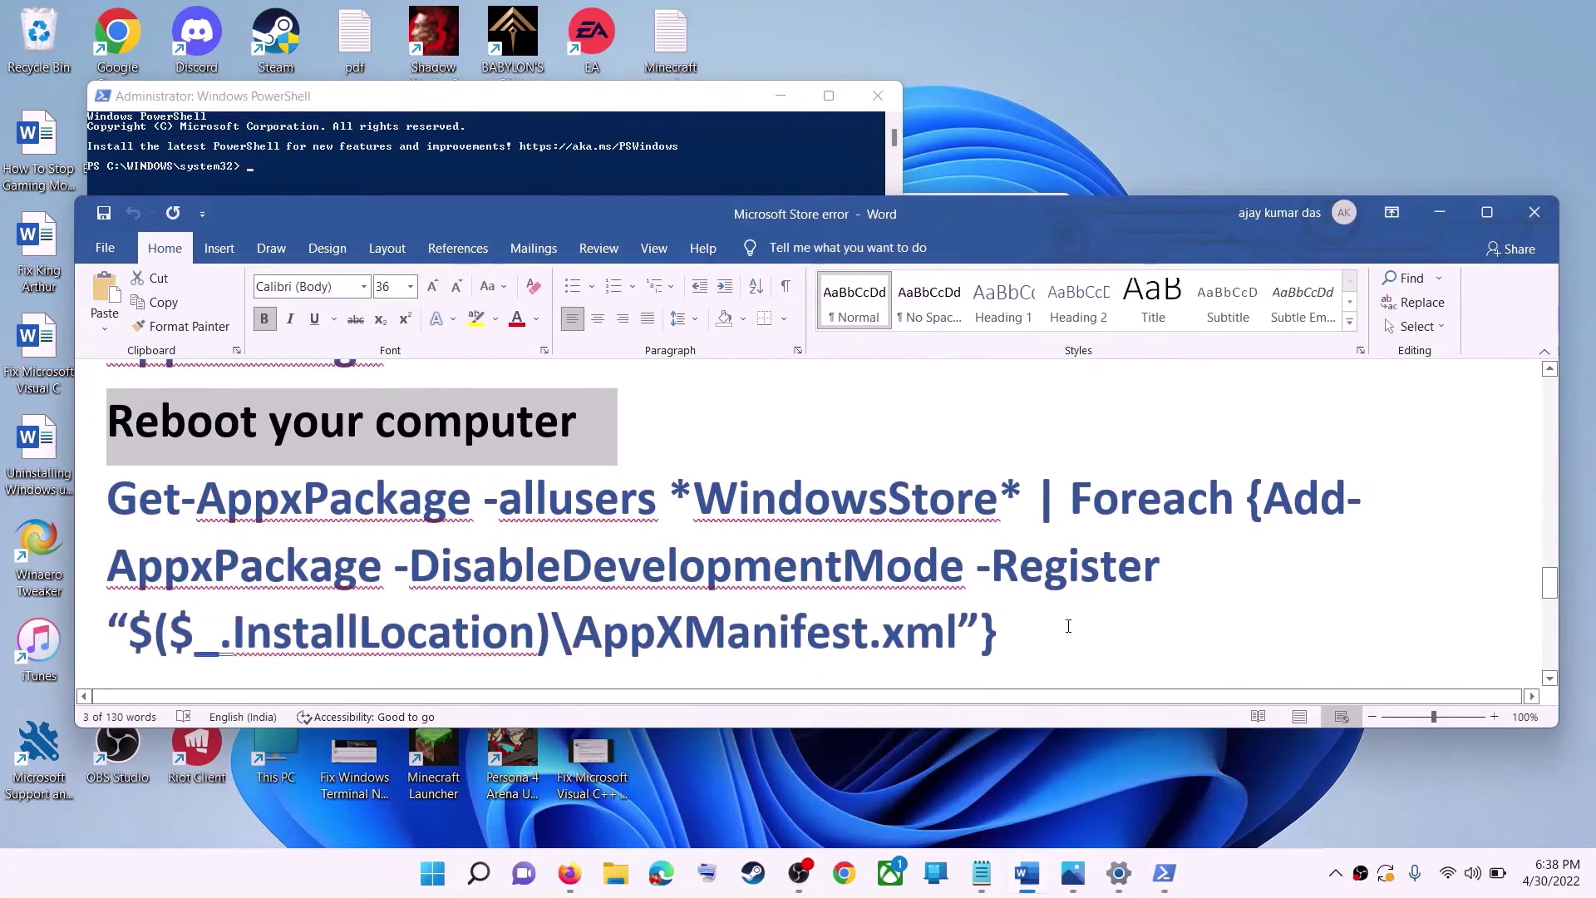
drag(1031, 633, 108, 498)
right_click(186, 532)
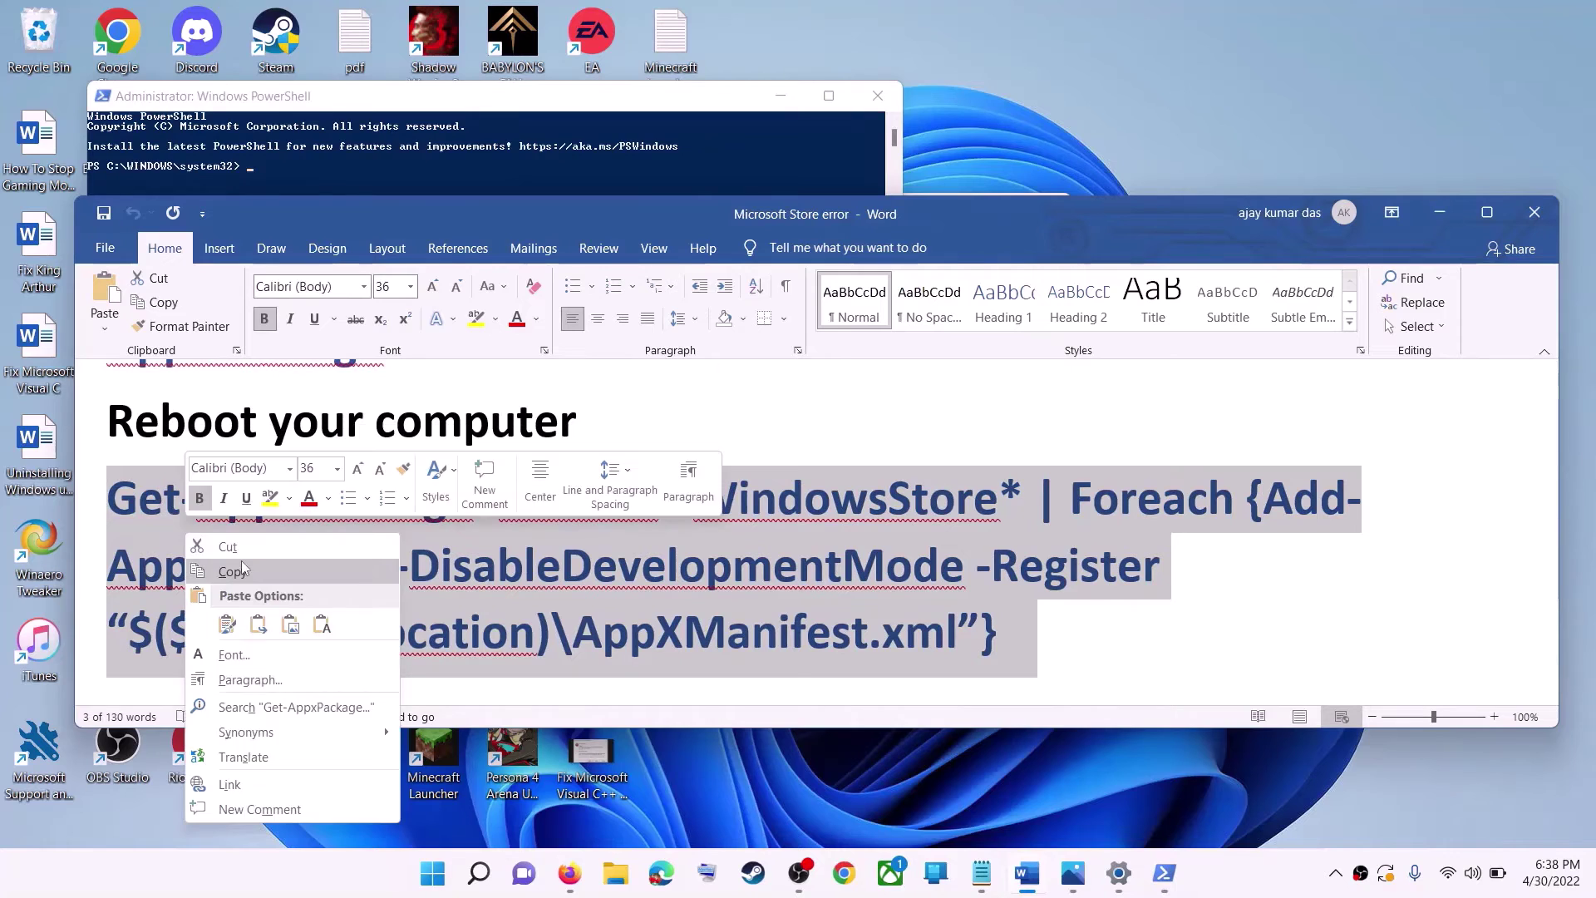
click(239, 570)
click(481, 176)
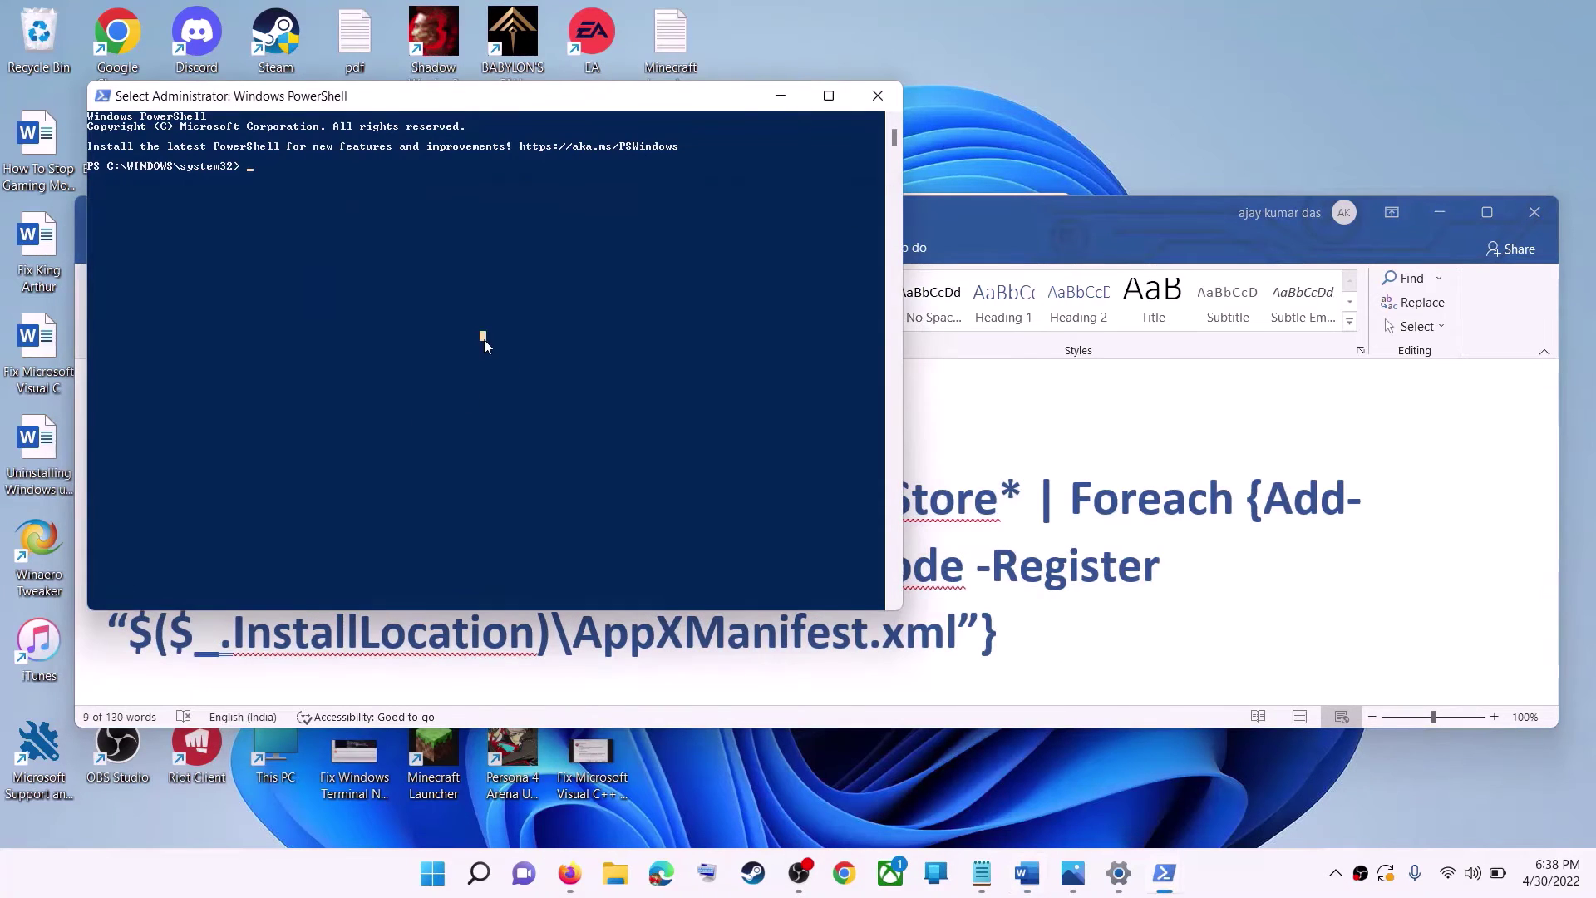
right_click(485, 341)
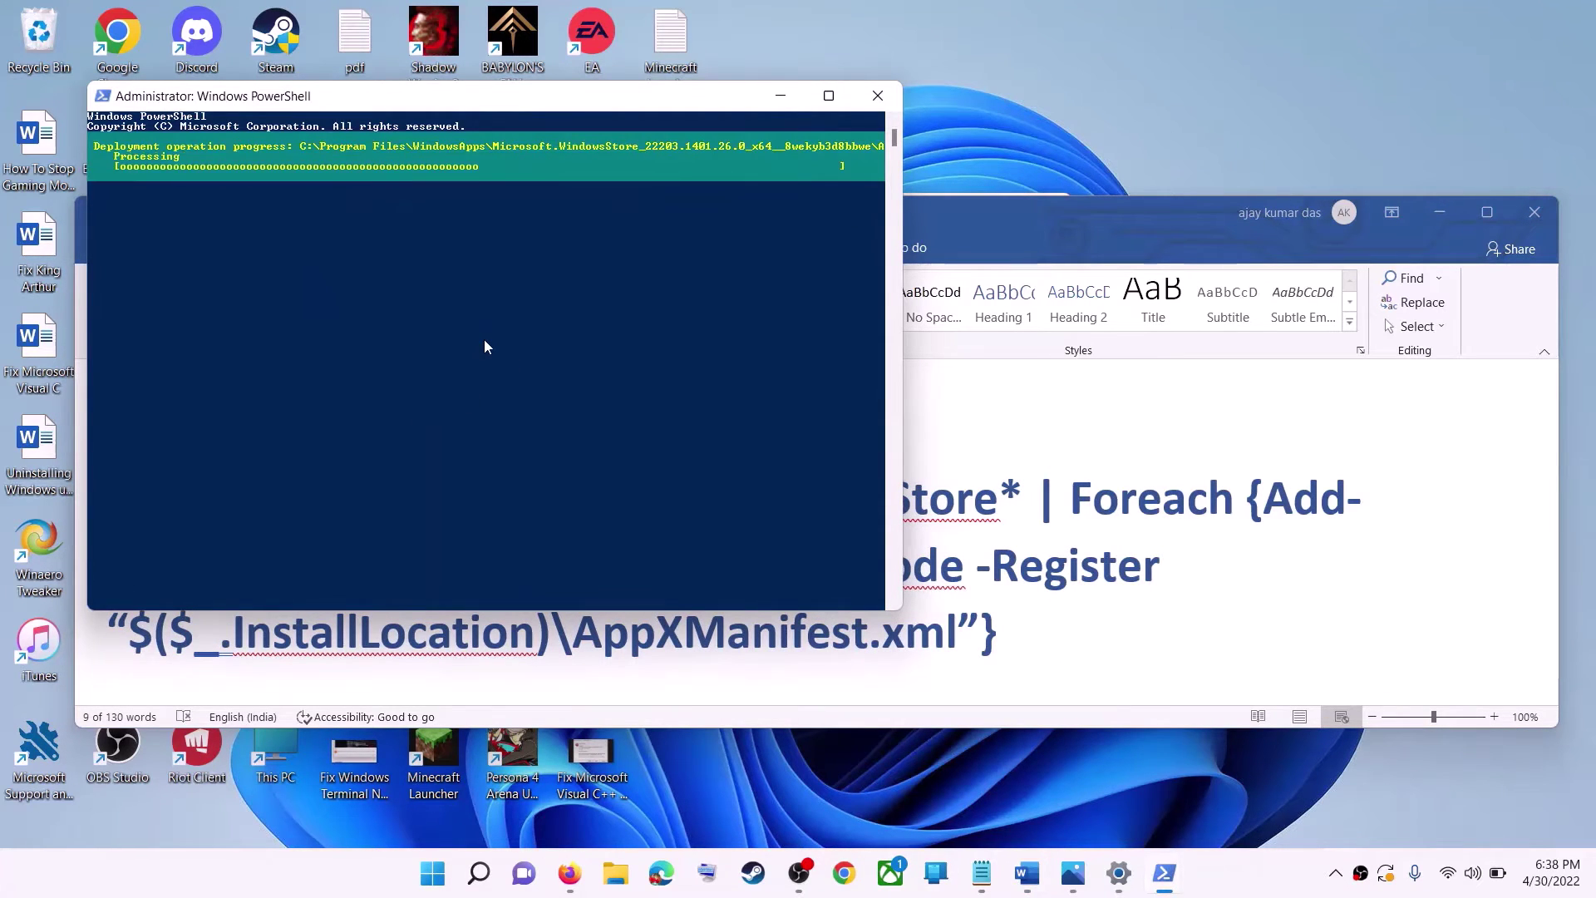
Search Windows for store and open the Microsoft Store
click(434, 881)
text(store)
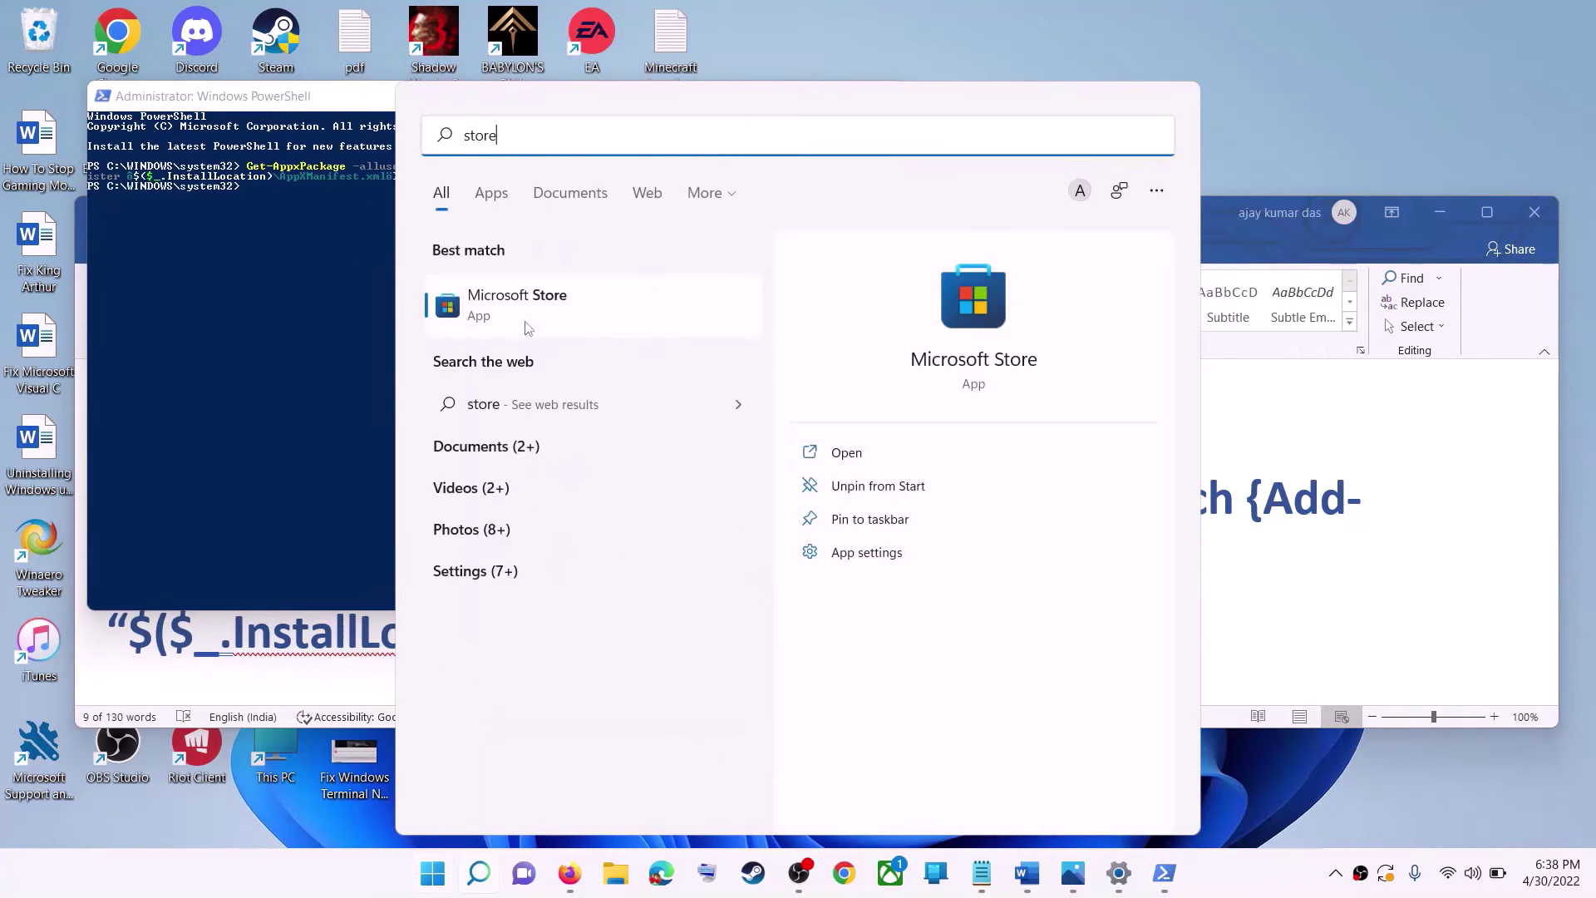
click(535, 301)
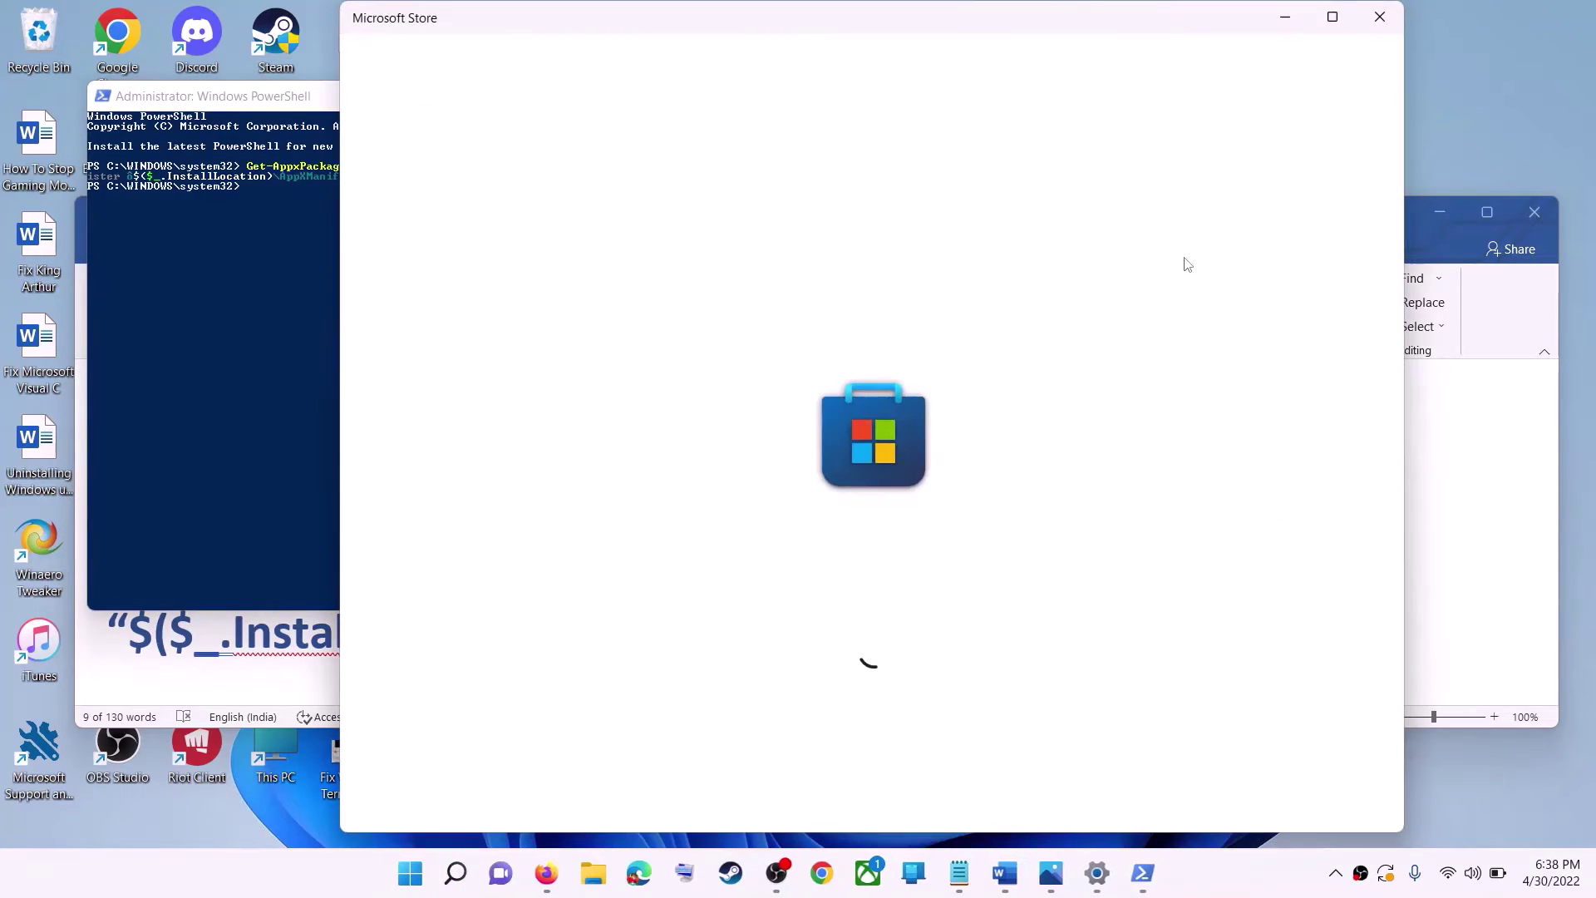
Look up Step 10 in the Word document and highlight "Try installing to C drive/Different Drive"
click(1446, 249)
scroll(557, 560, down, 3)
scroll(557, 559, down, 2)
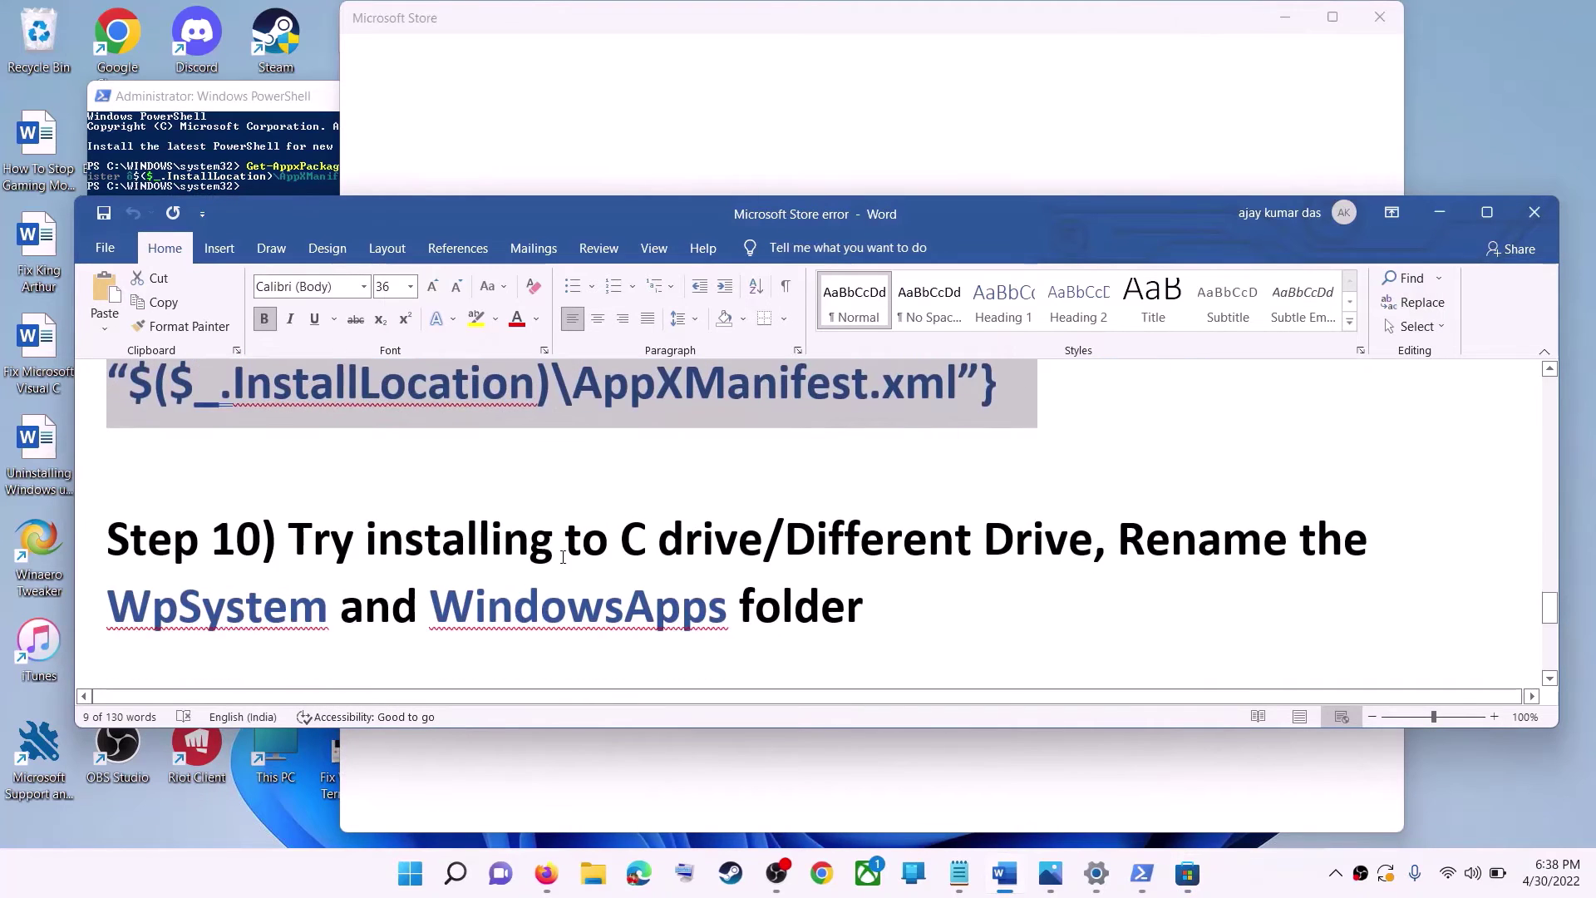
drag(340, 485, 1094, 492)
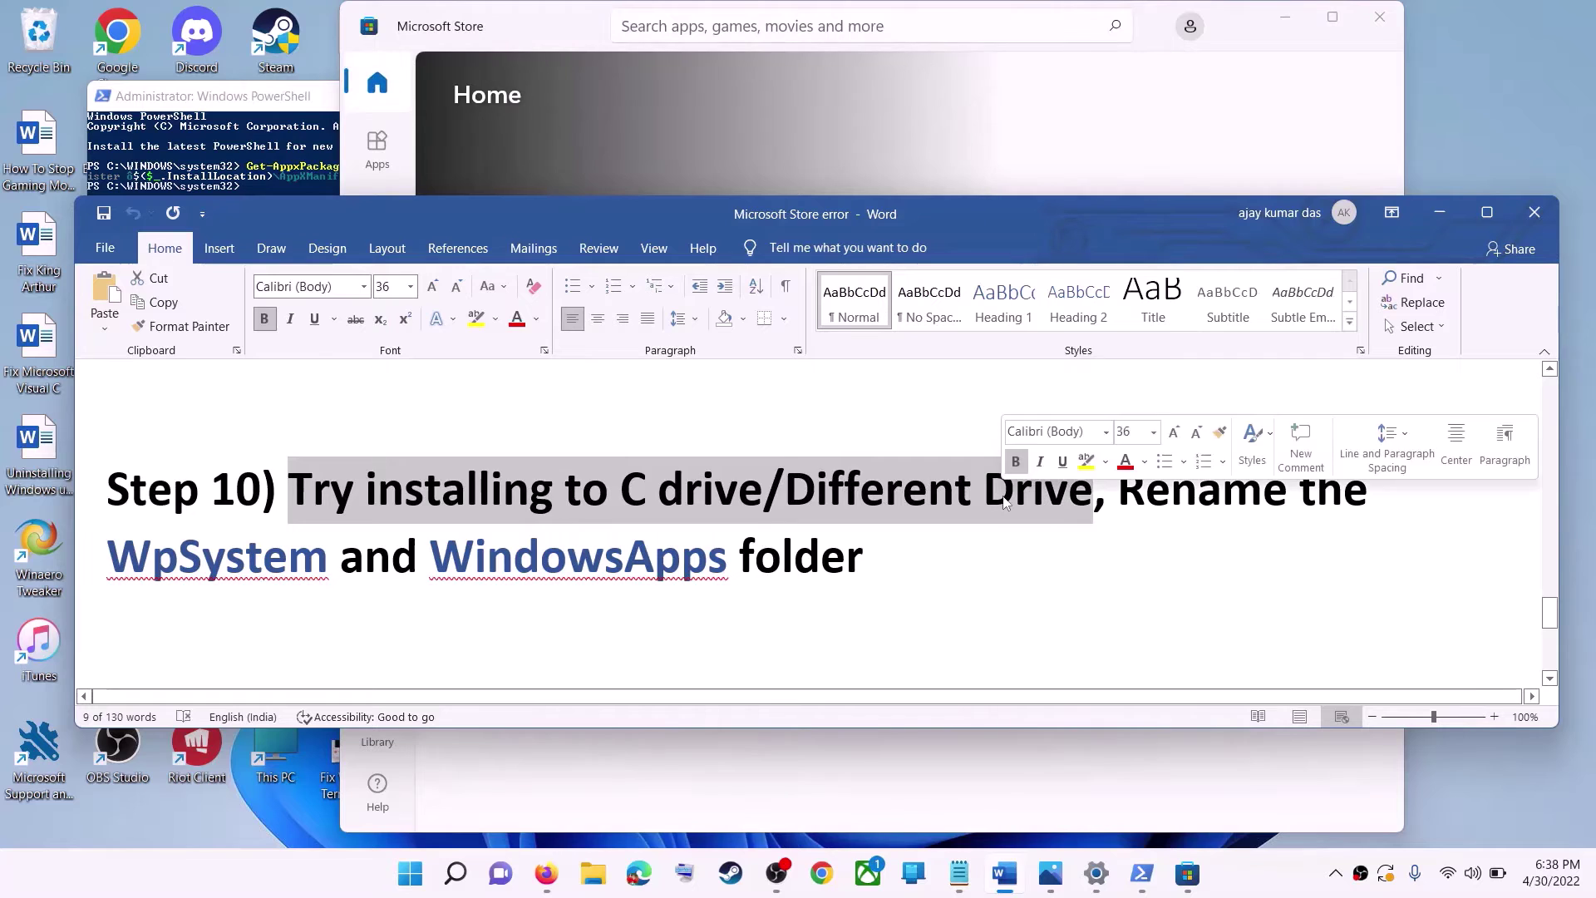
Open the system storage settings for where new content is saved and check the available drives for new apps
click(428, 870)
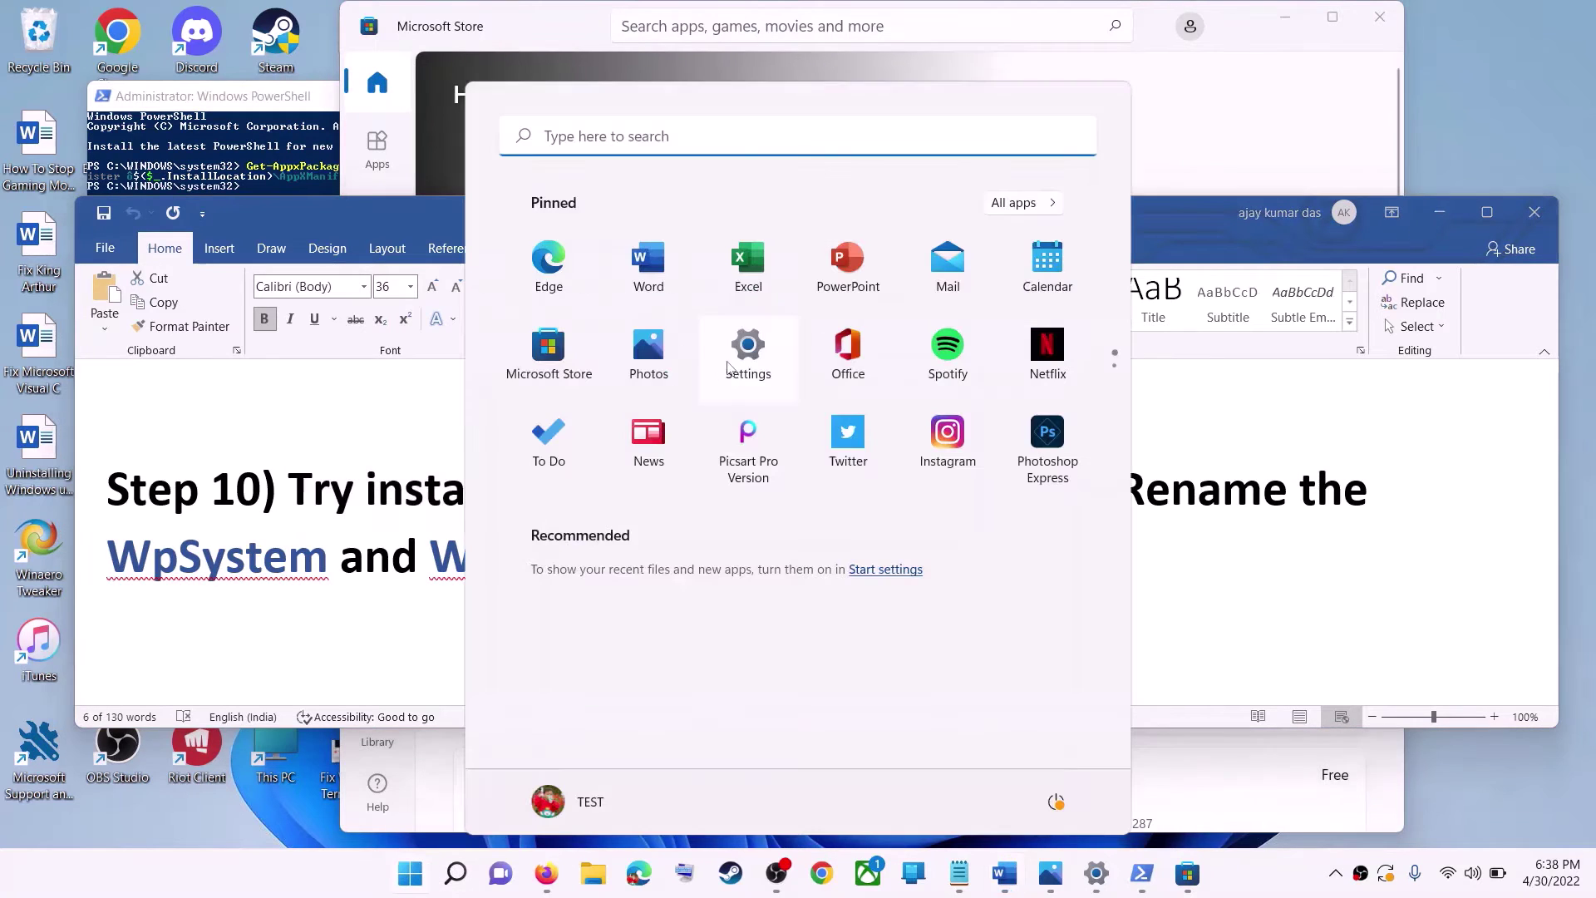
click(729, 363)
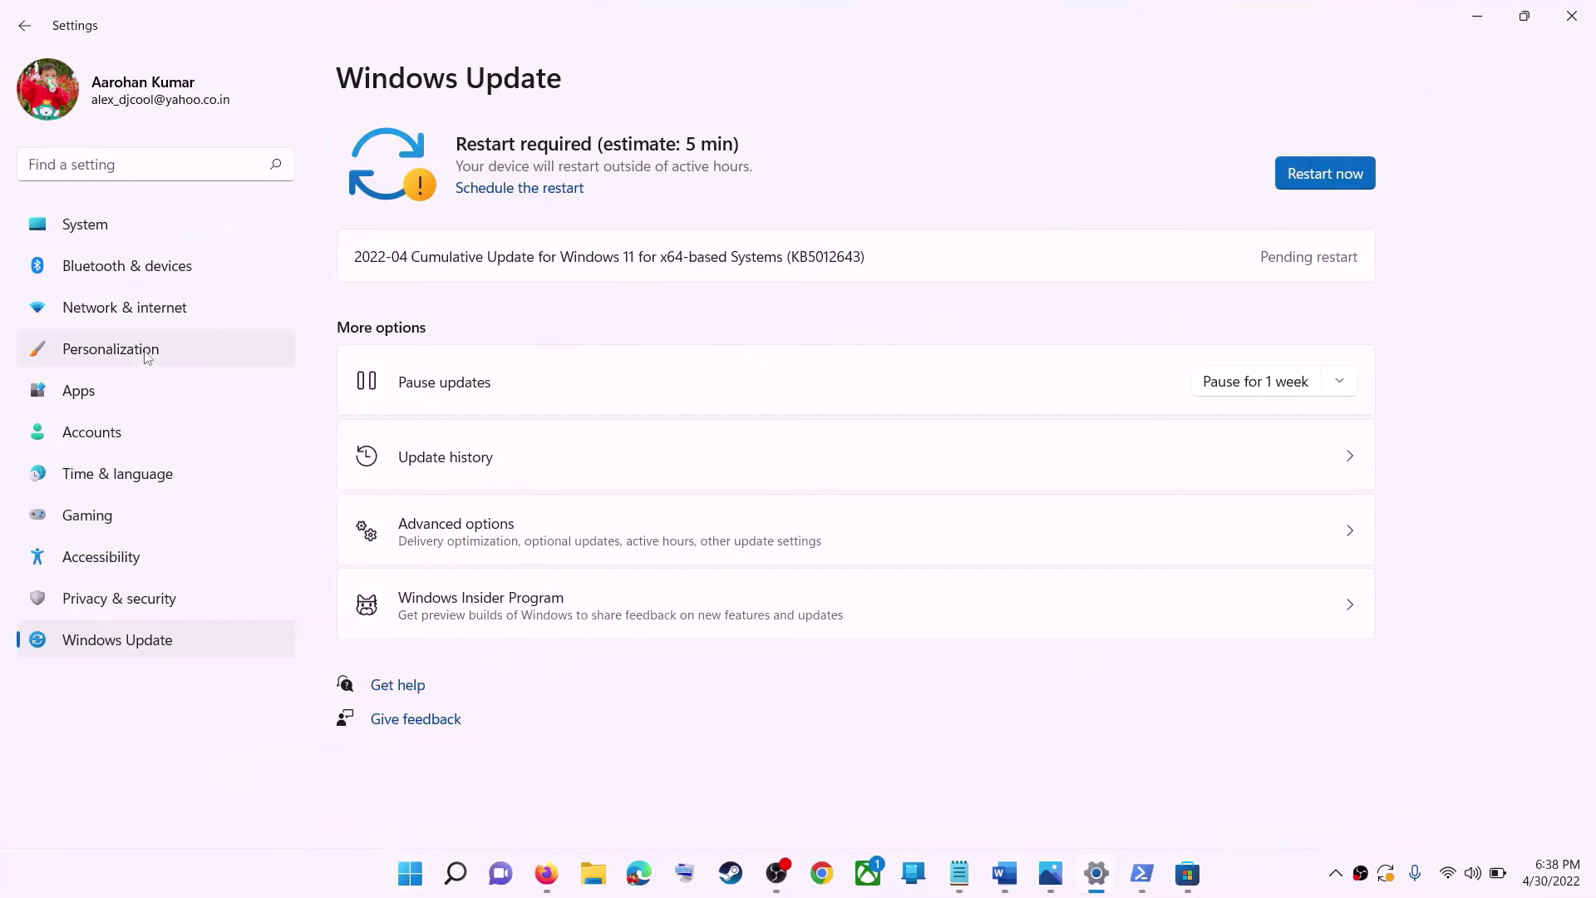
click(98, 226)
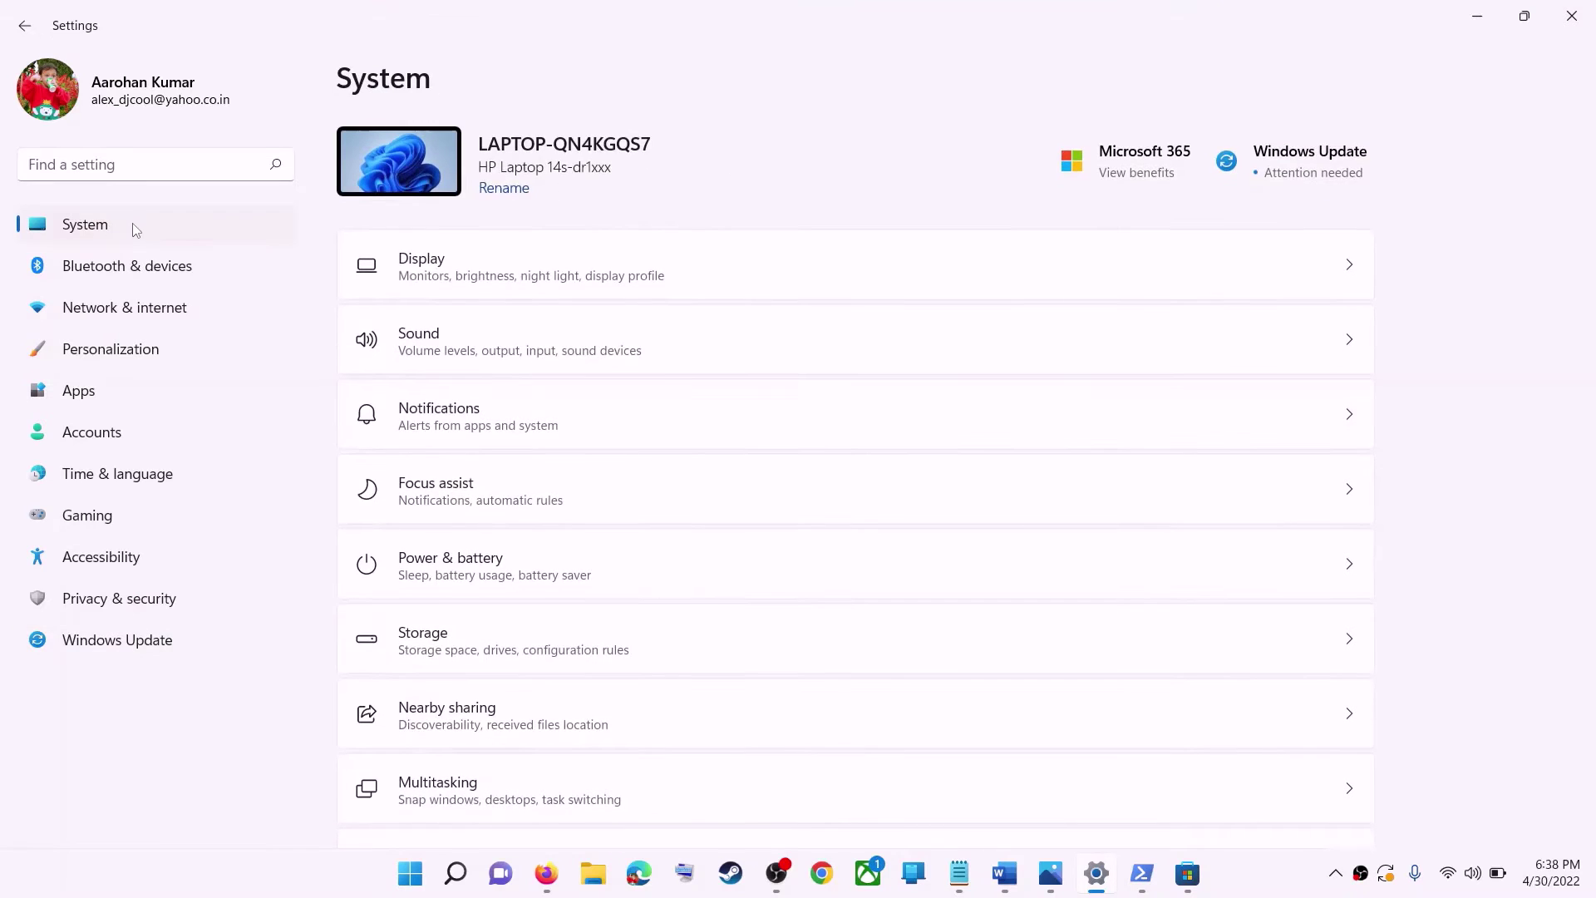
scroll(493, 572, down, 1)
scroll(493, 571, down, 3)
click(456, 429)
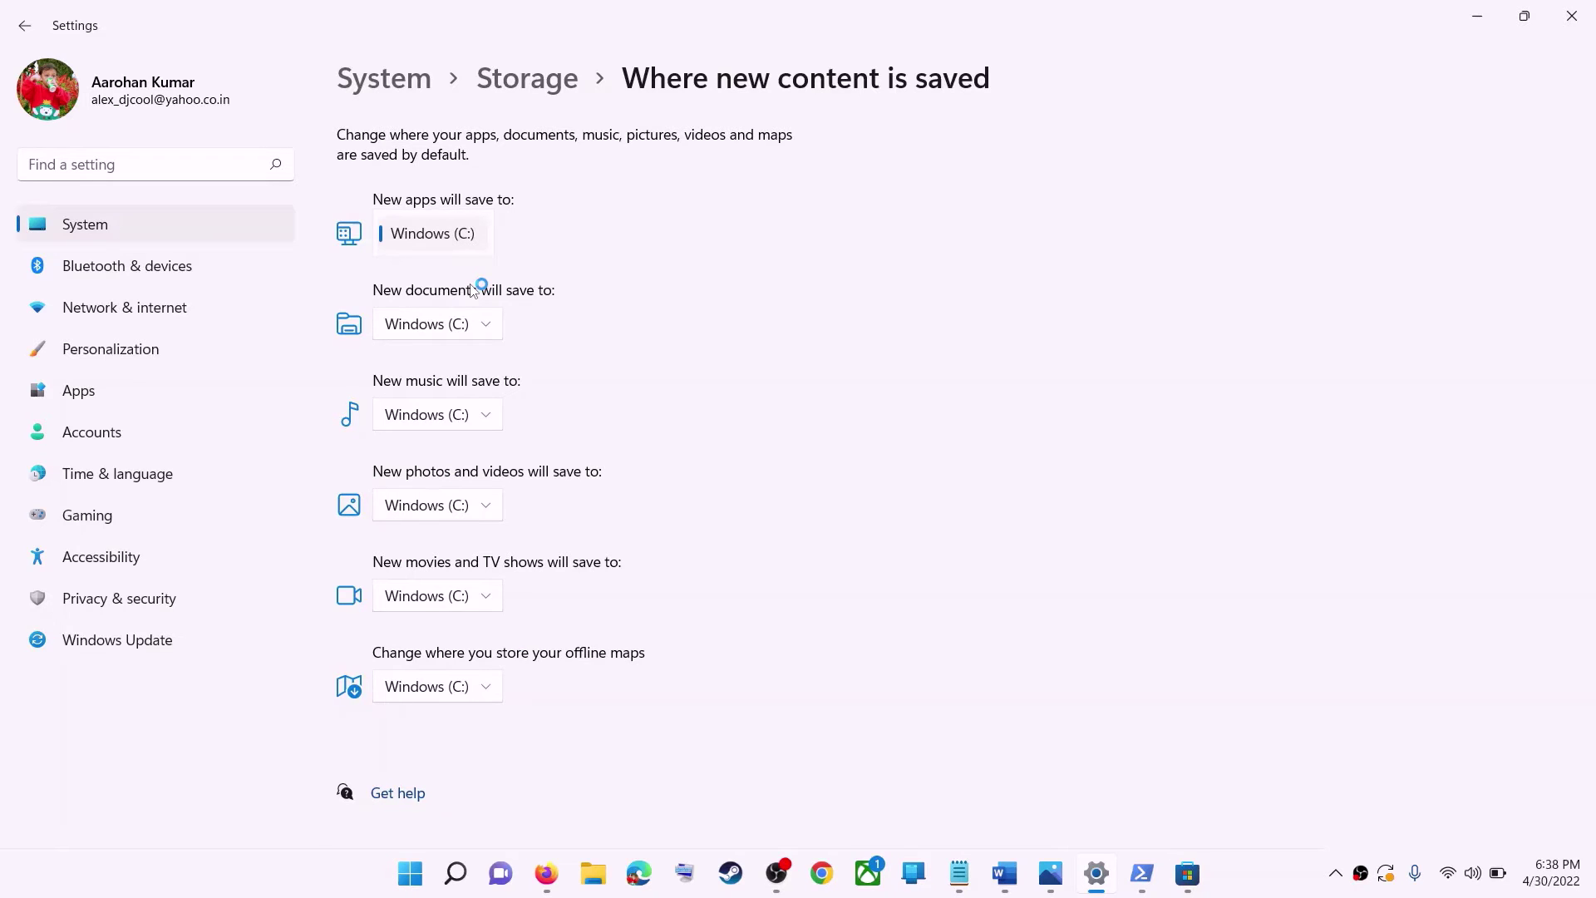
click(473, 287)
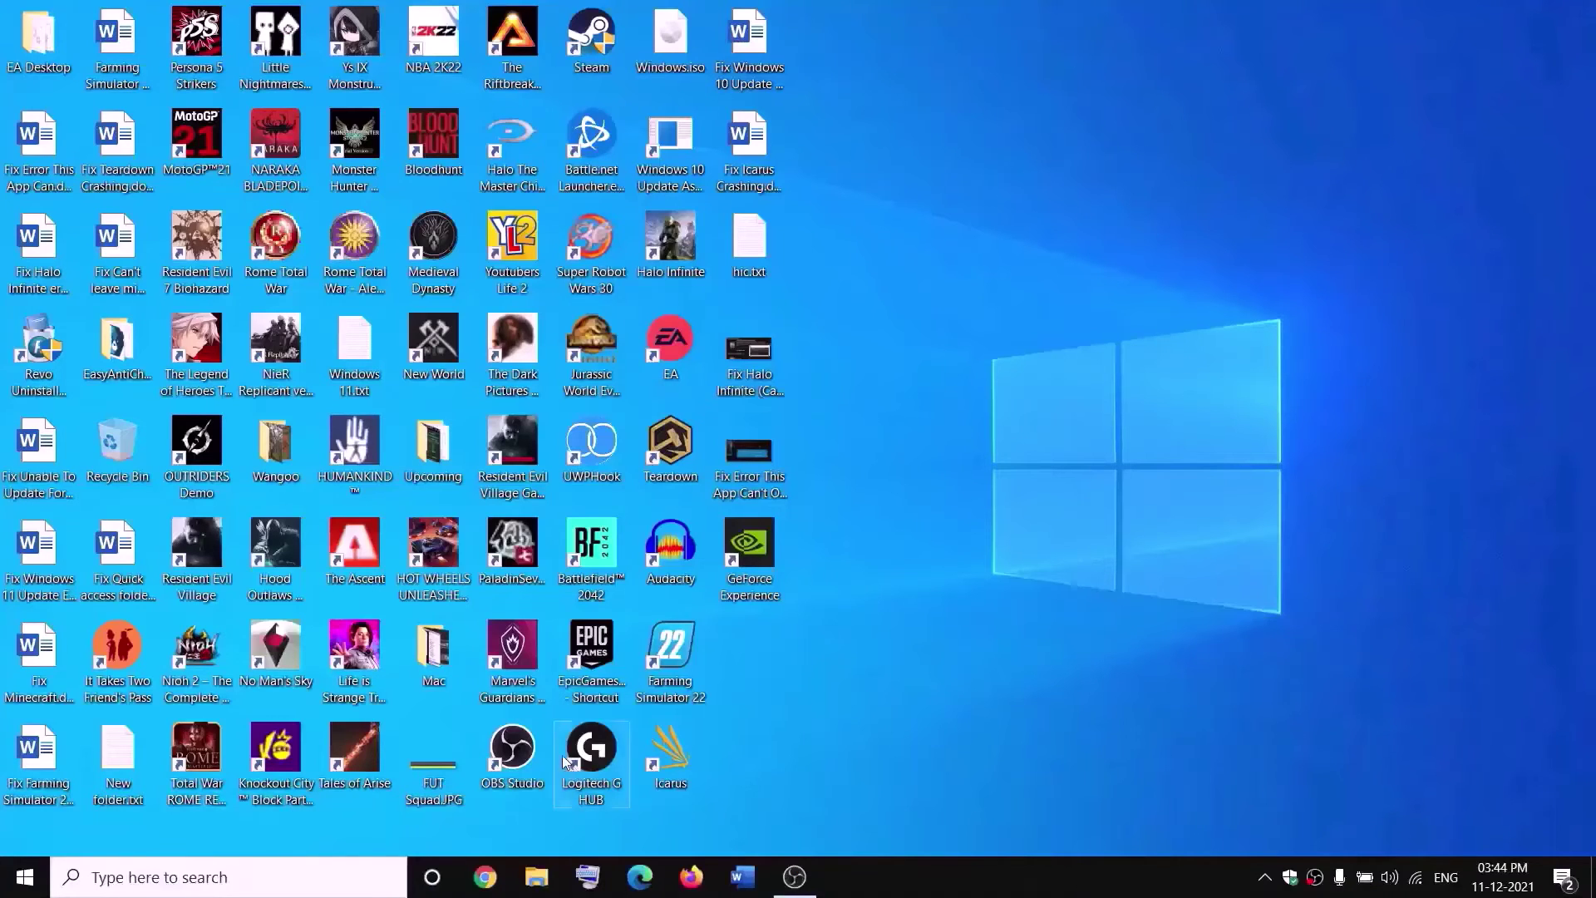
Open New Volume (D:) in File Explorer
click(537, 877)
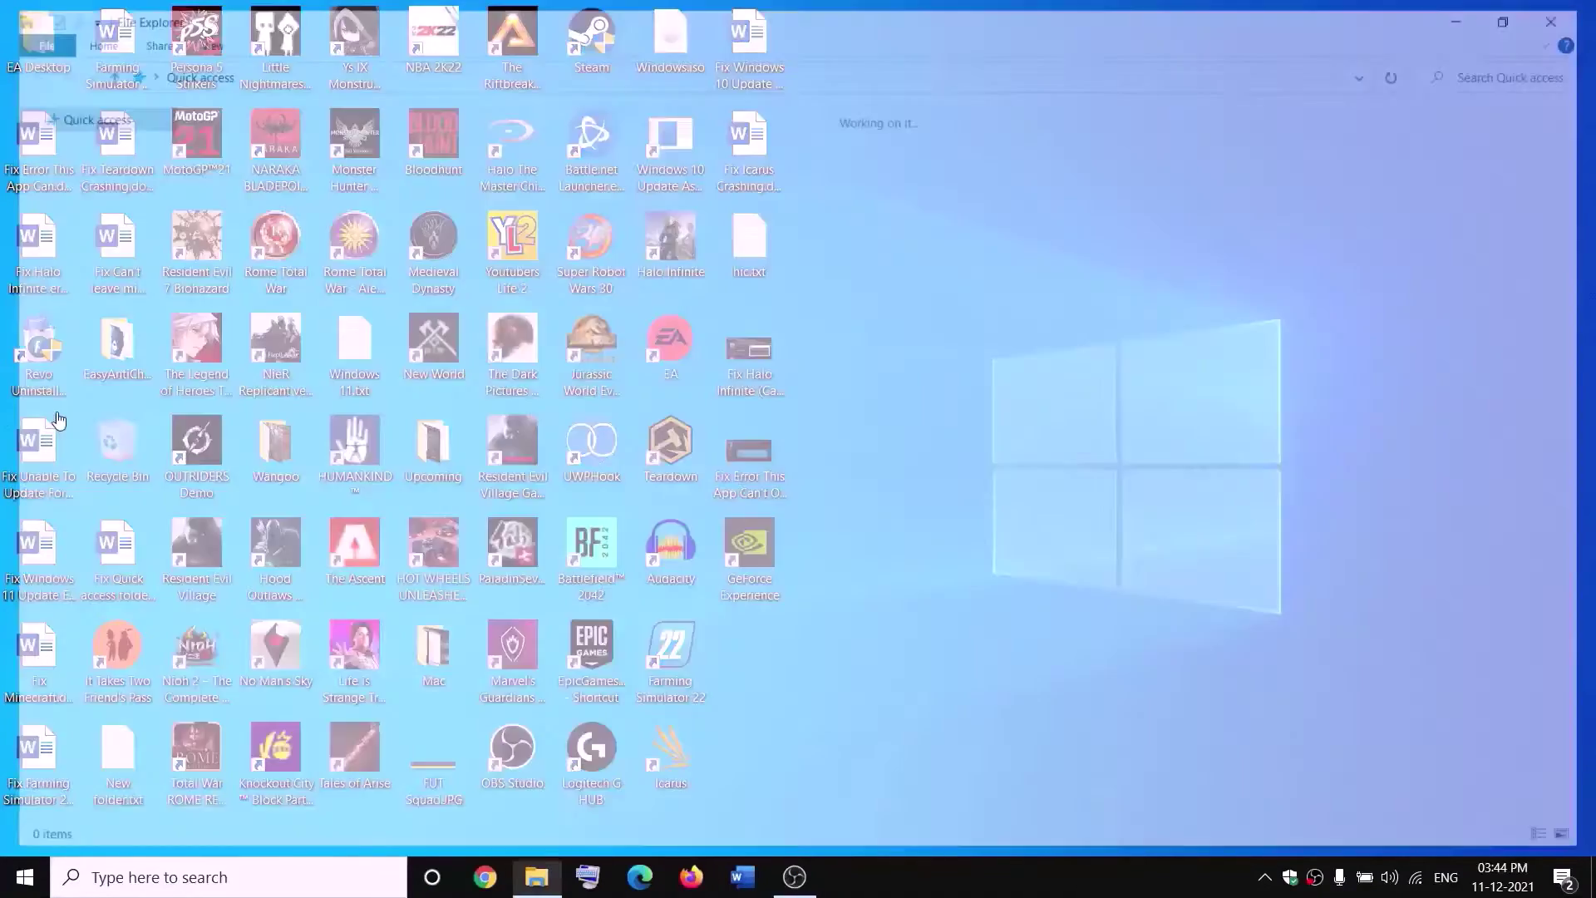
click(84, 429)
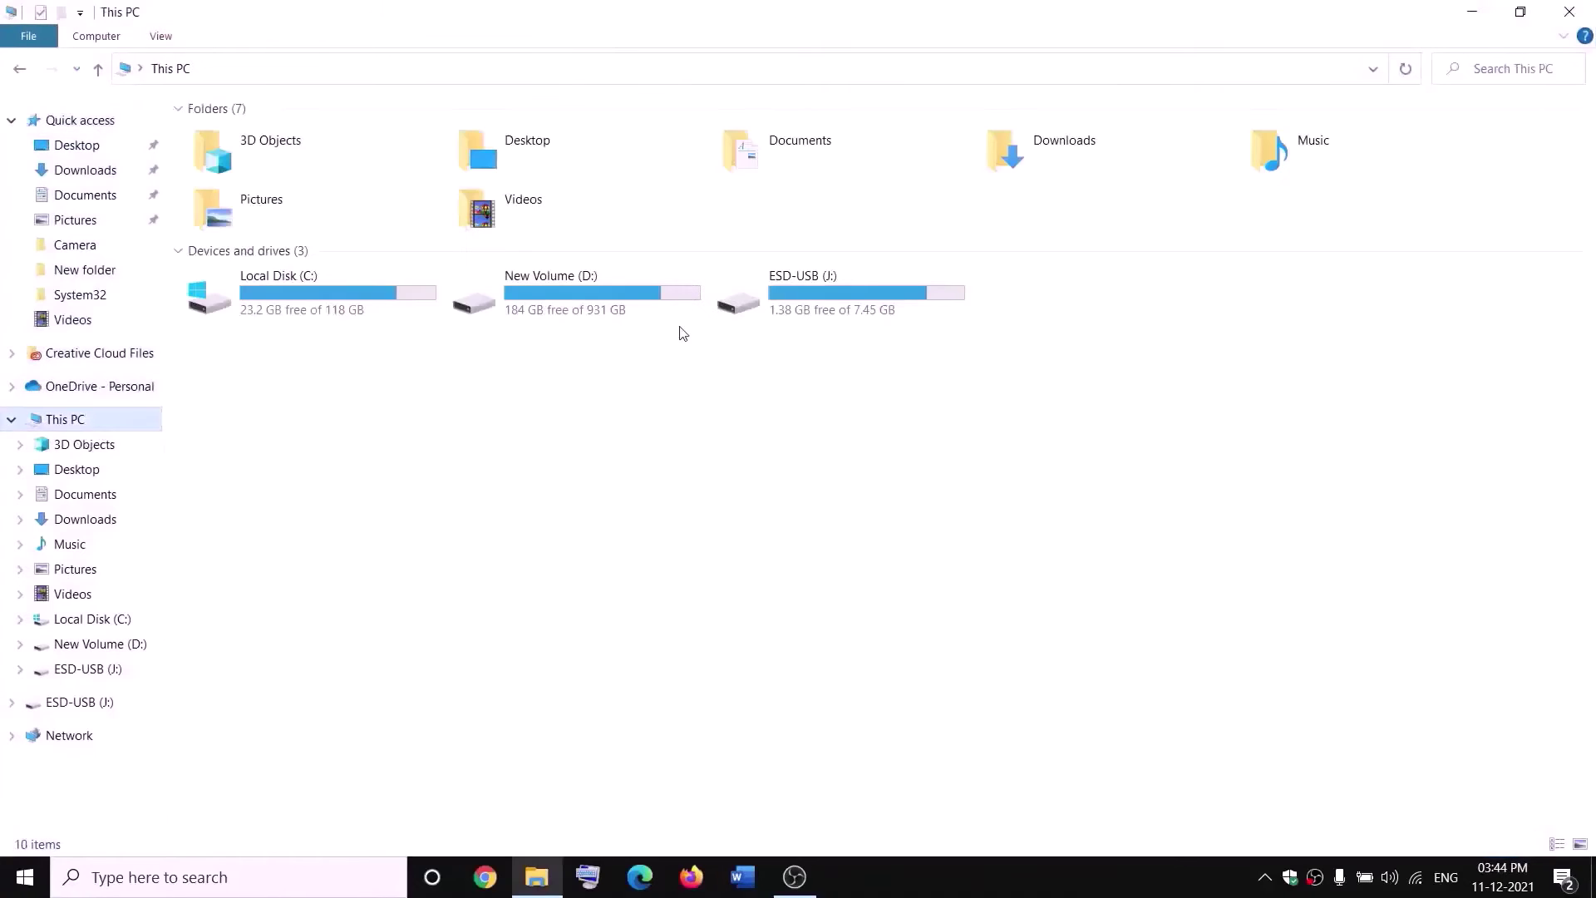
double_click(592, 302)
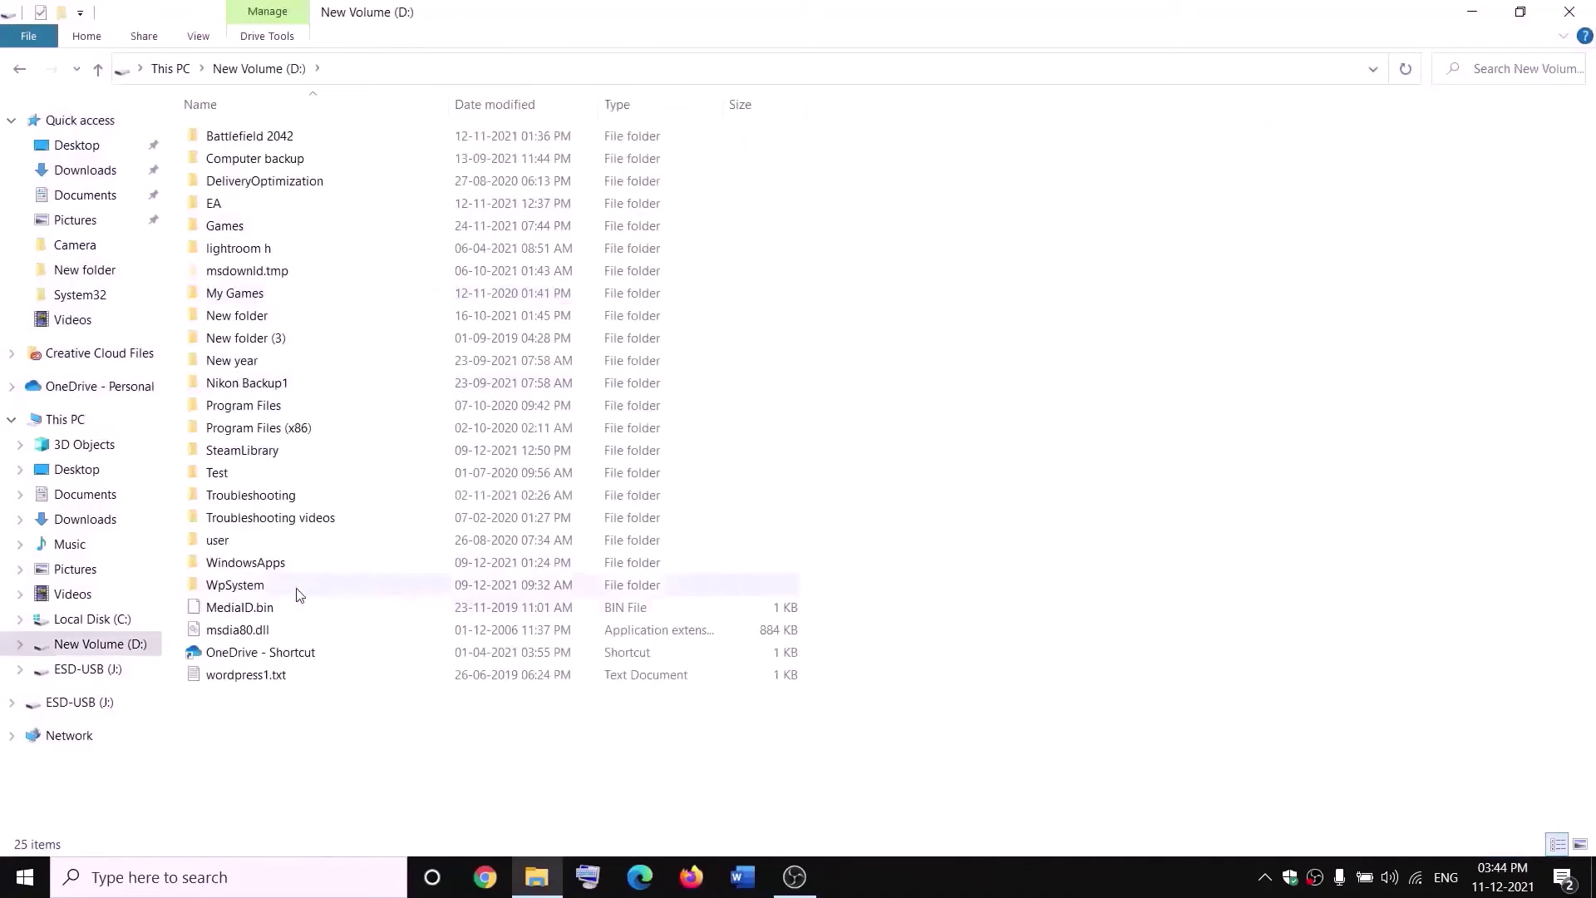
click(331, 584)
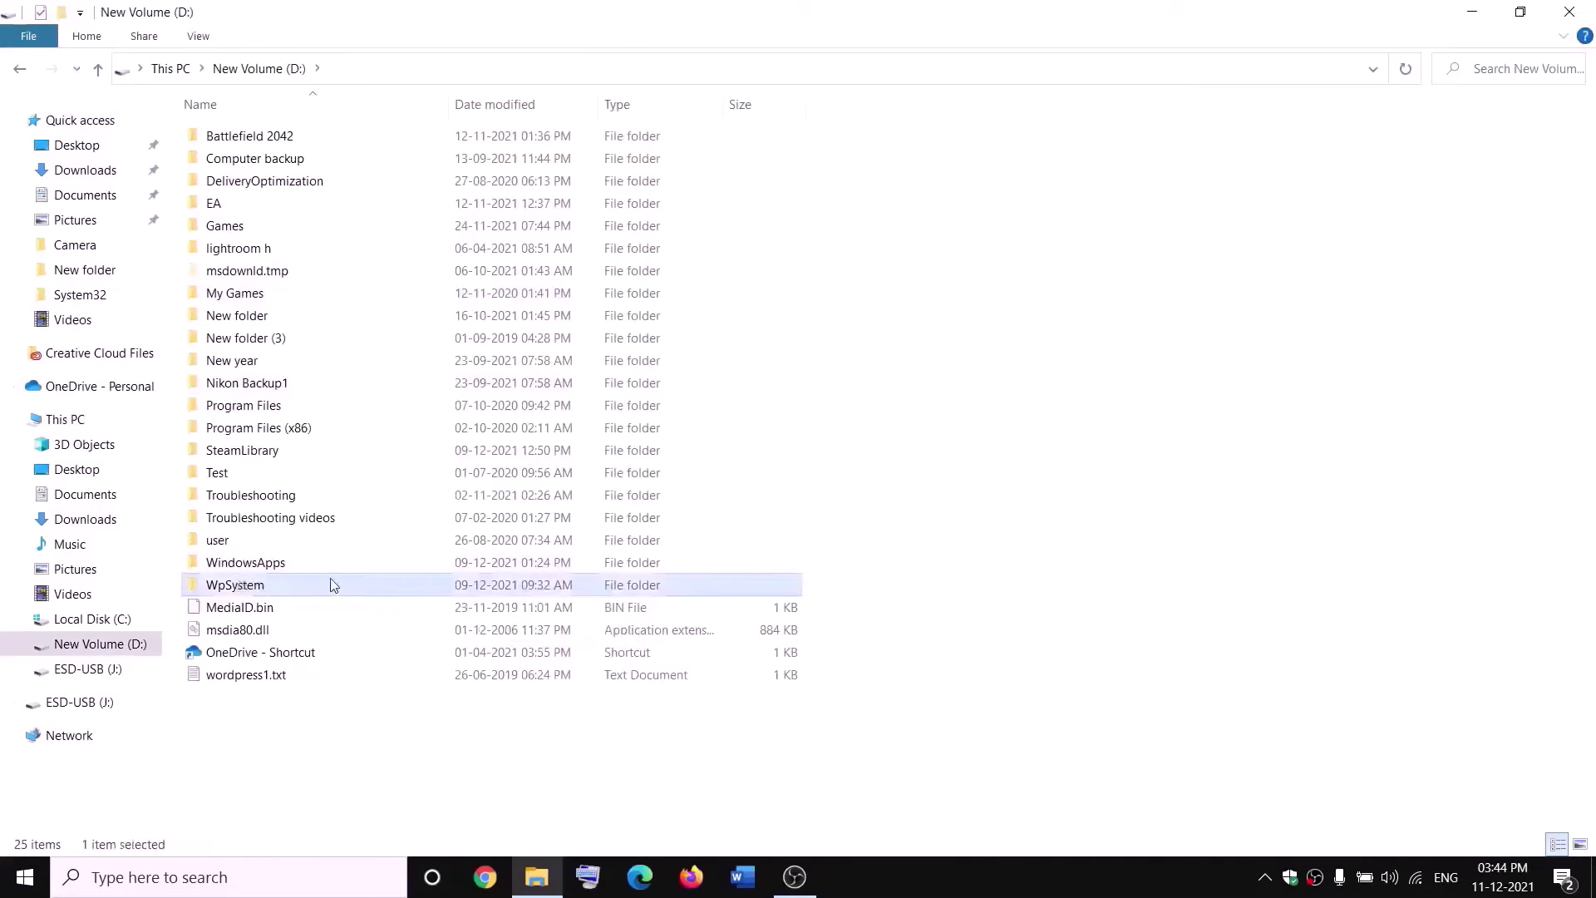
right_click(257, 587)
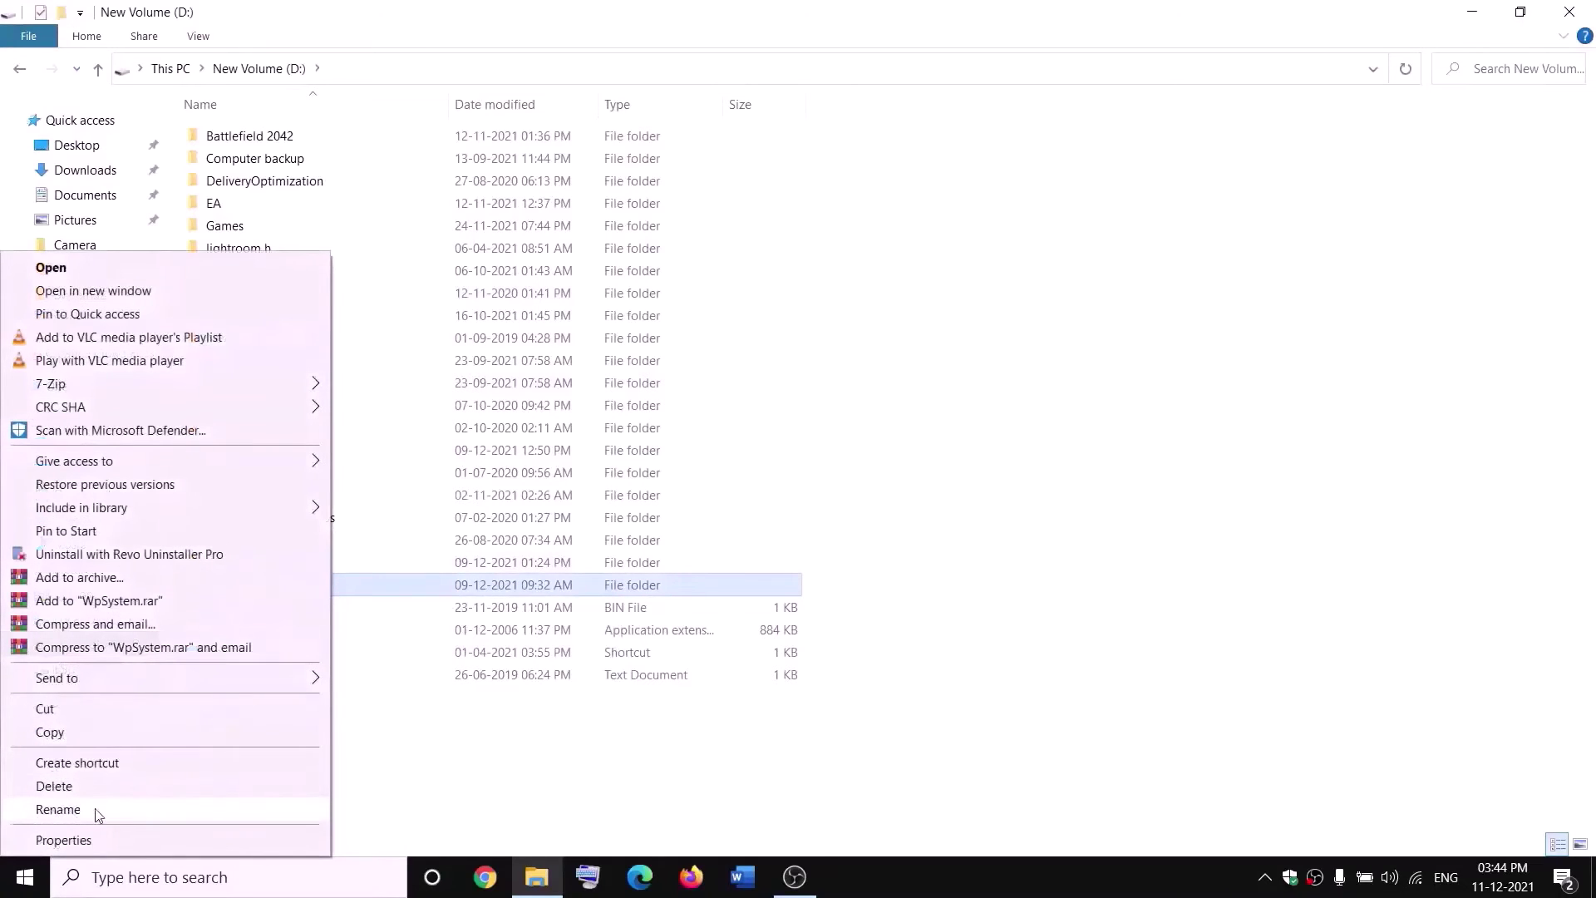
click(509, 752)
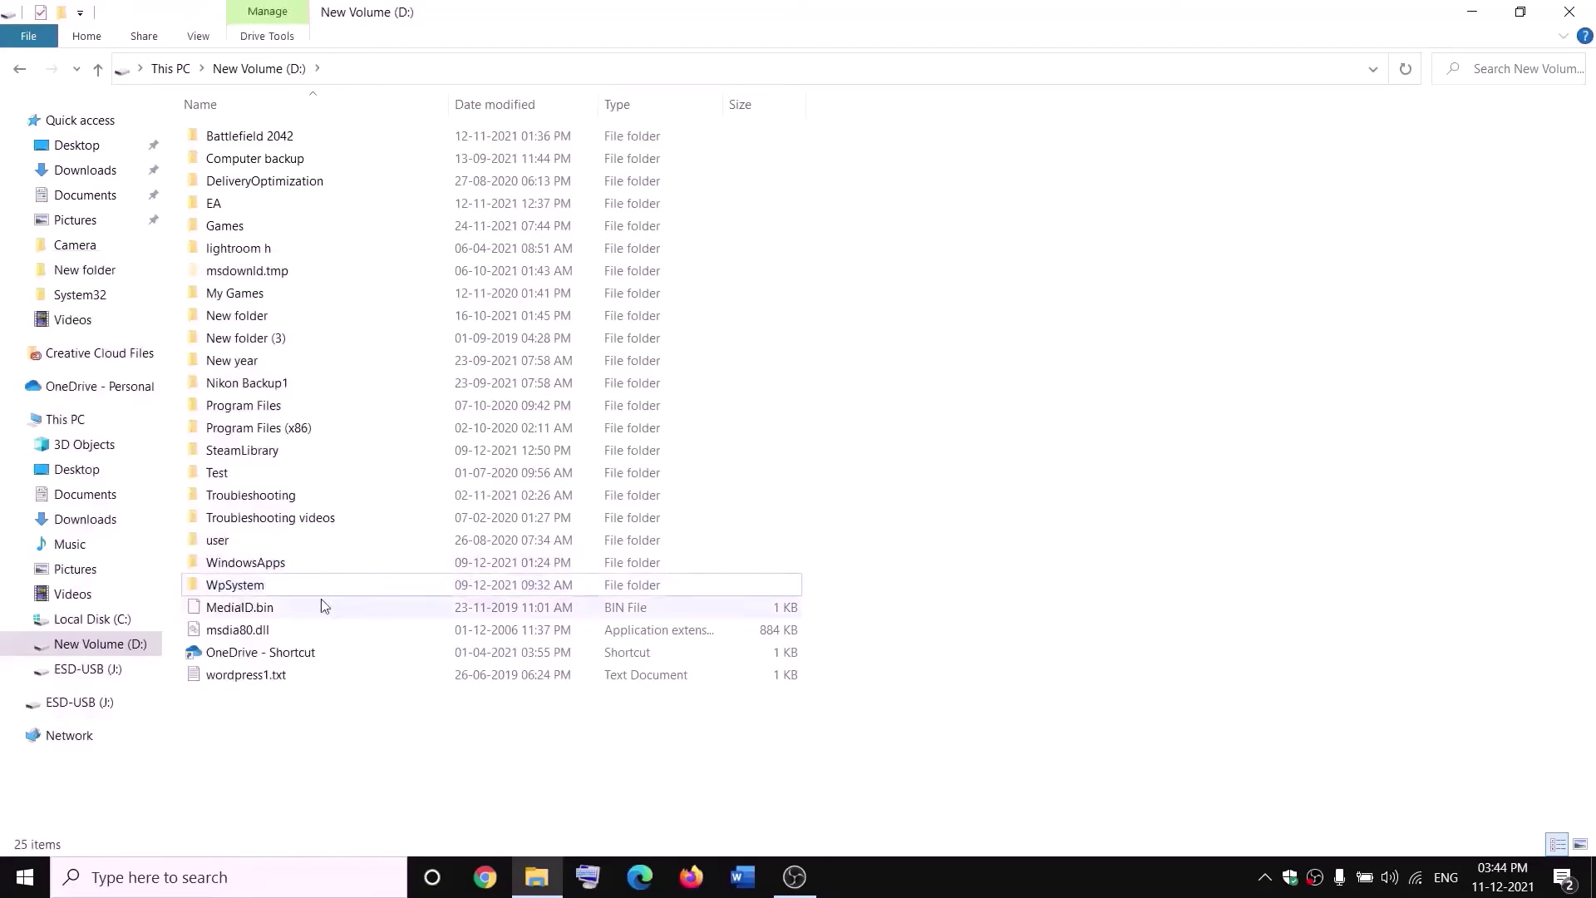
Open the advanced security settings of the WpSystem folder on drive D
mouse_move(242, 587)
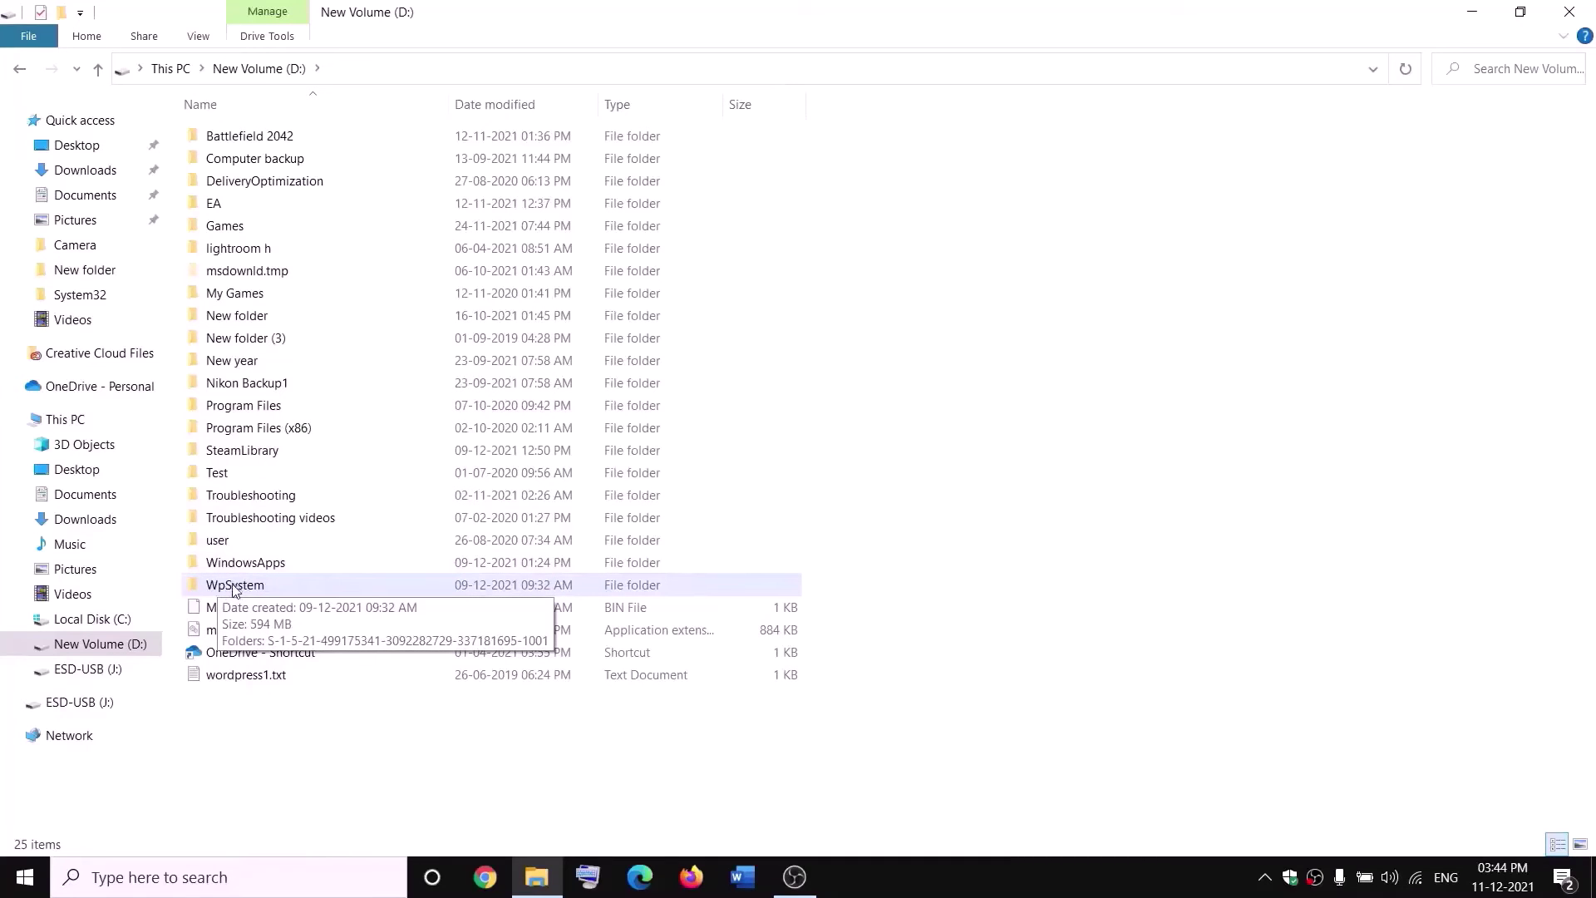
right_click(233, 588)
click(124, 840)
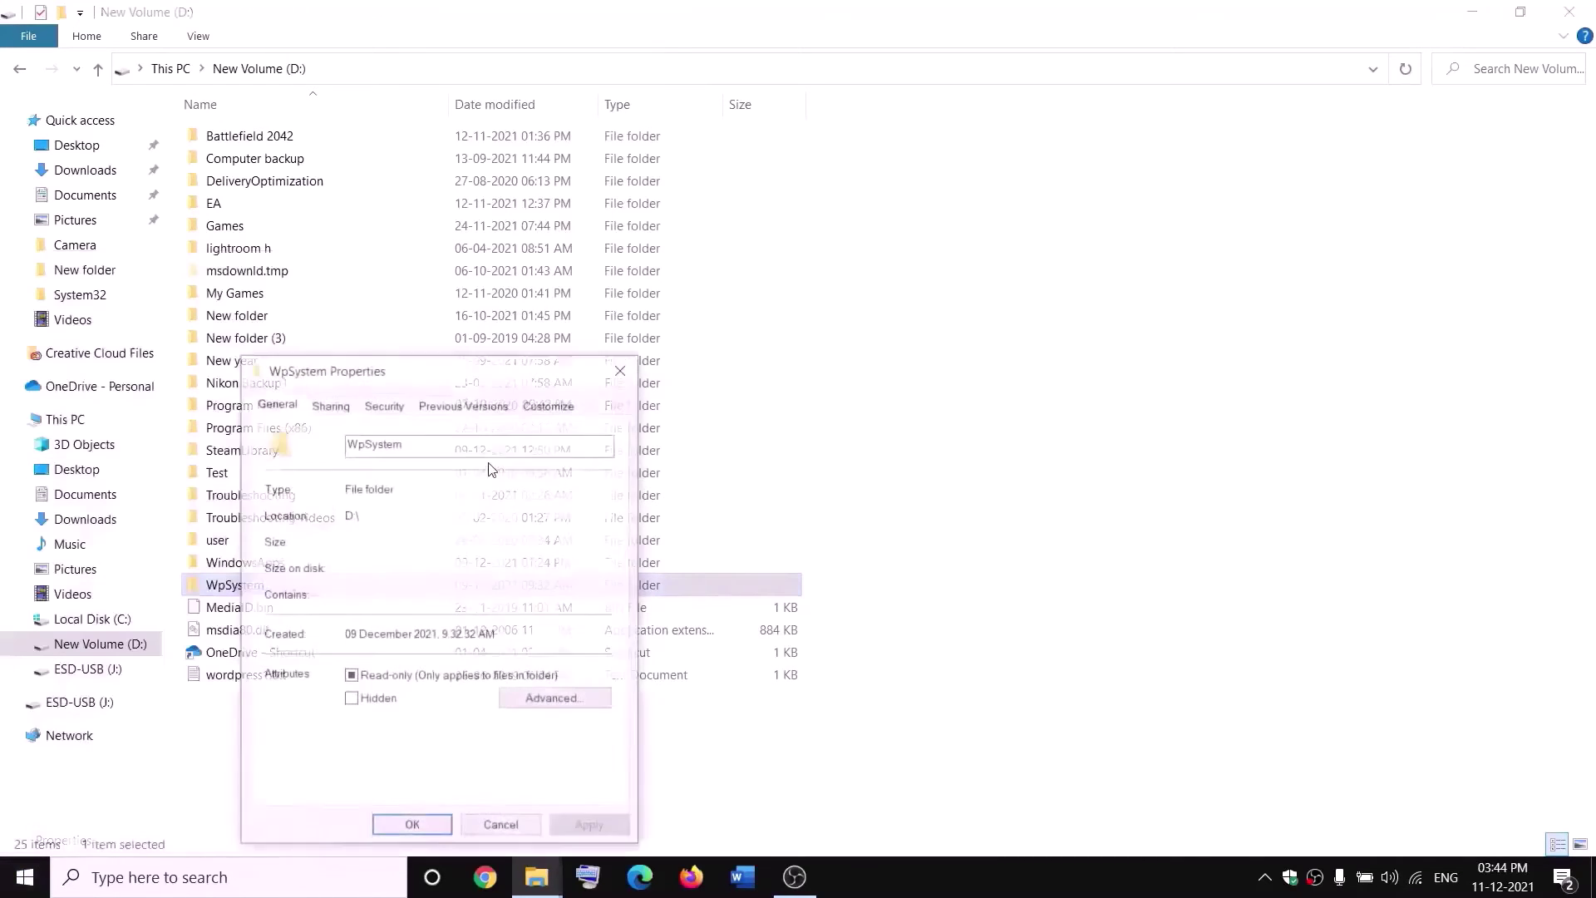
drag(473, 371, 676, 220)
click(591, 266)
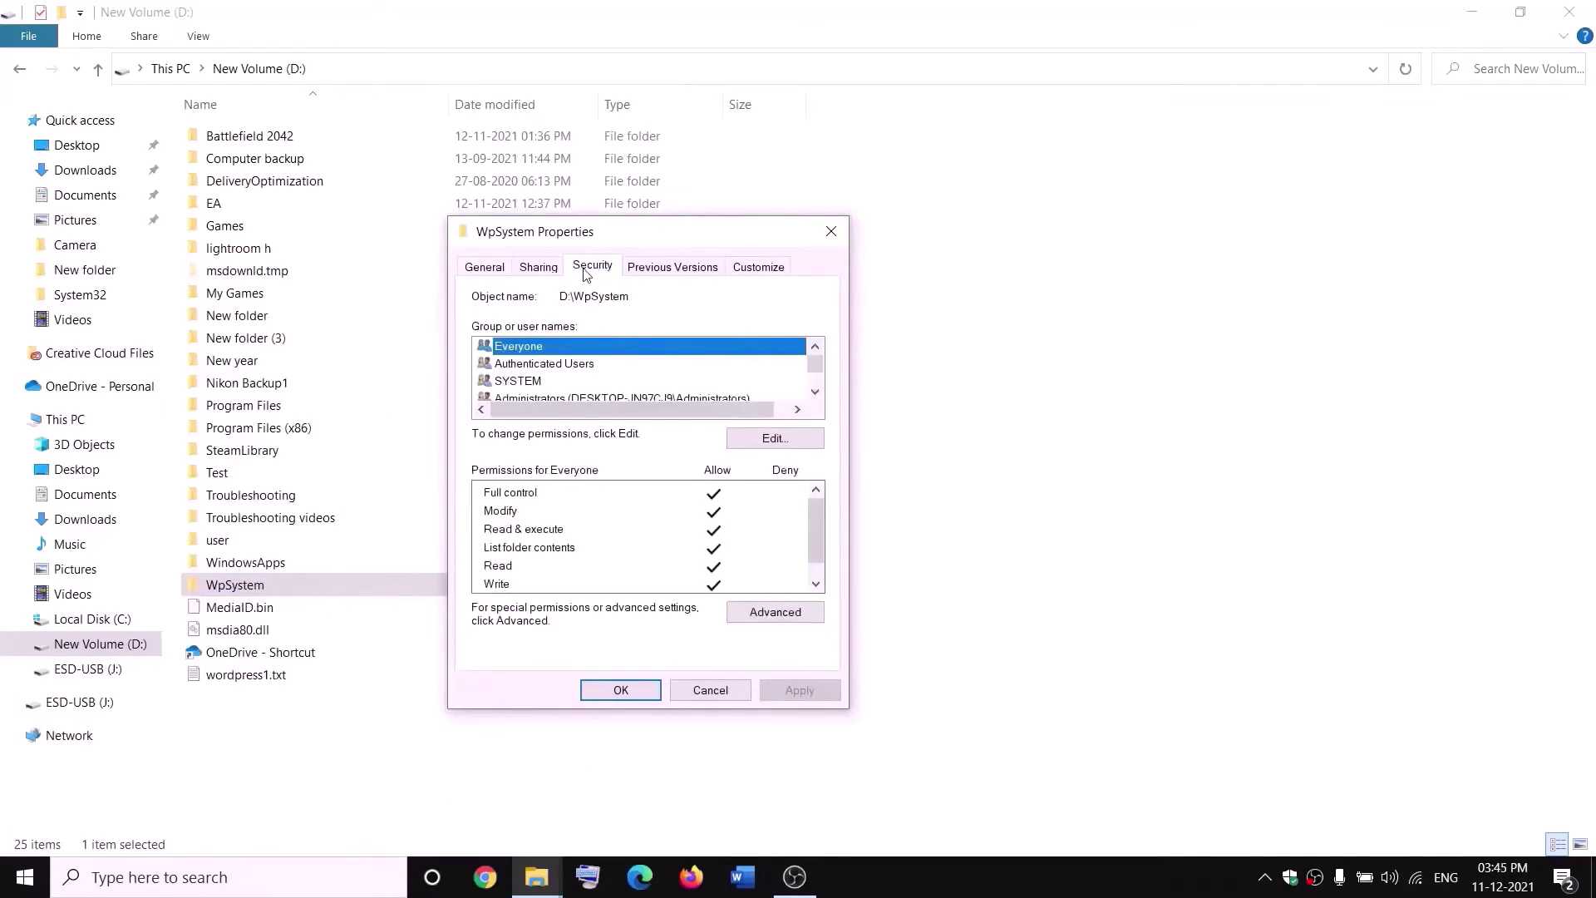
click(782, 616)
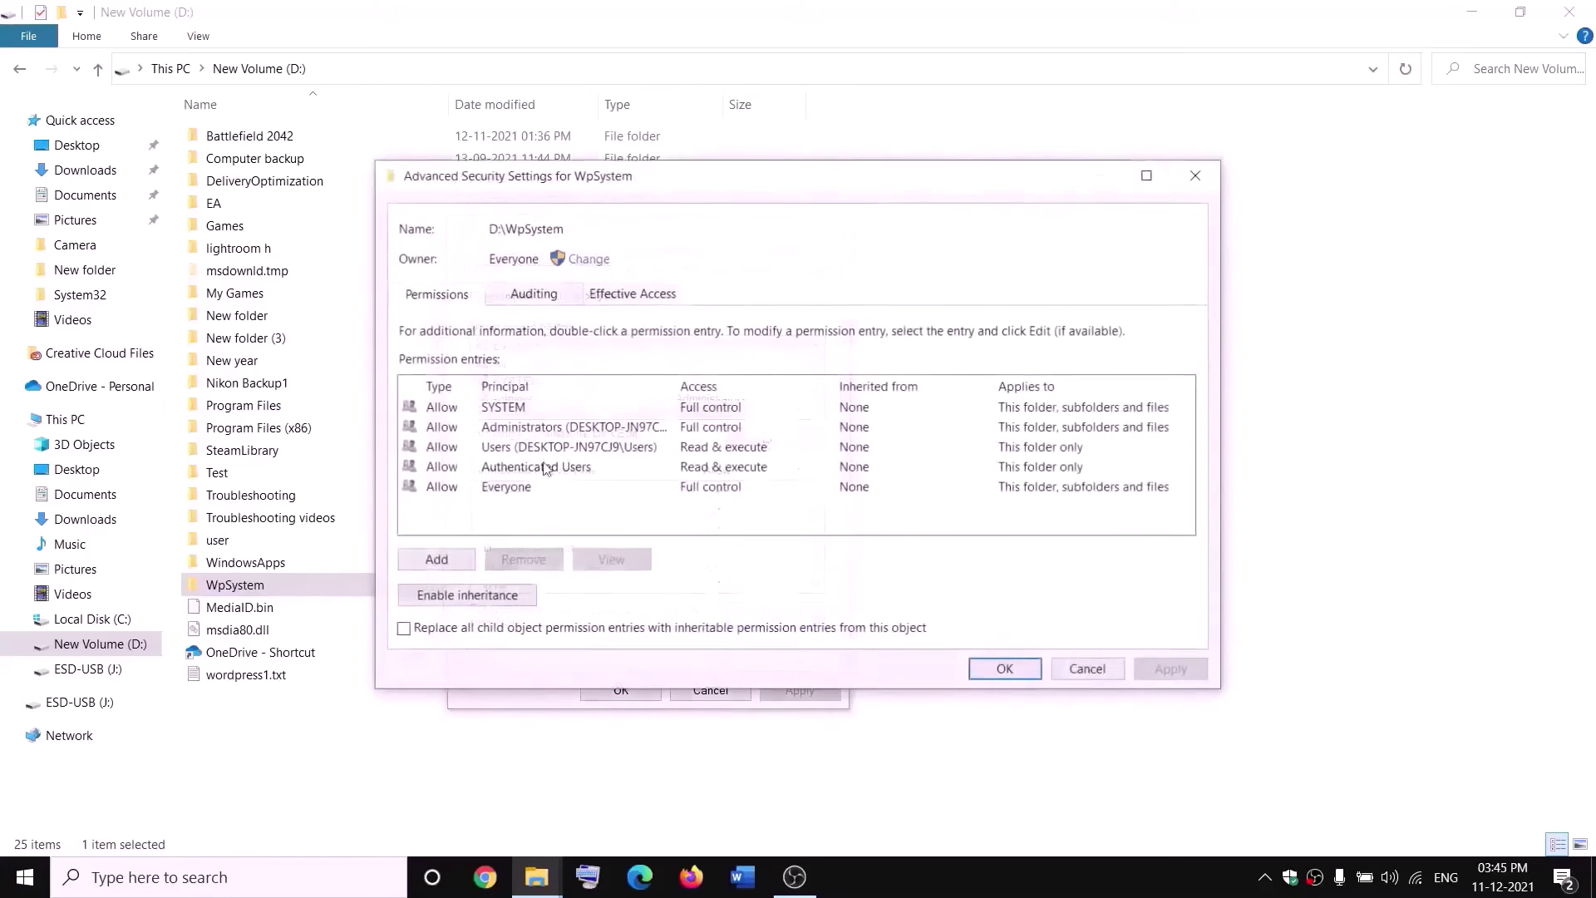
Set the owner of the WpSystem folder to Everyone, checking the name before accepting it
click(590, 260)
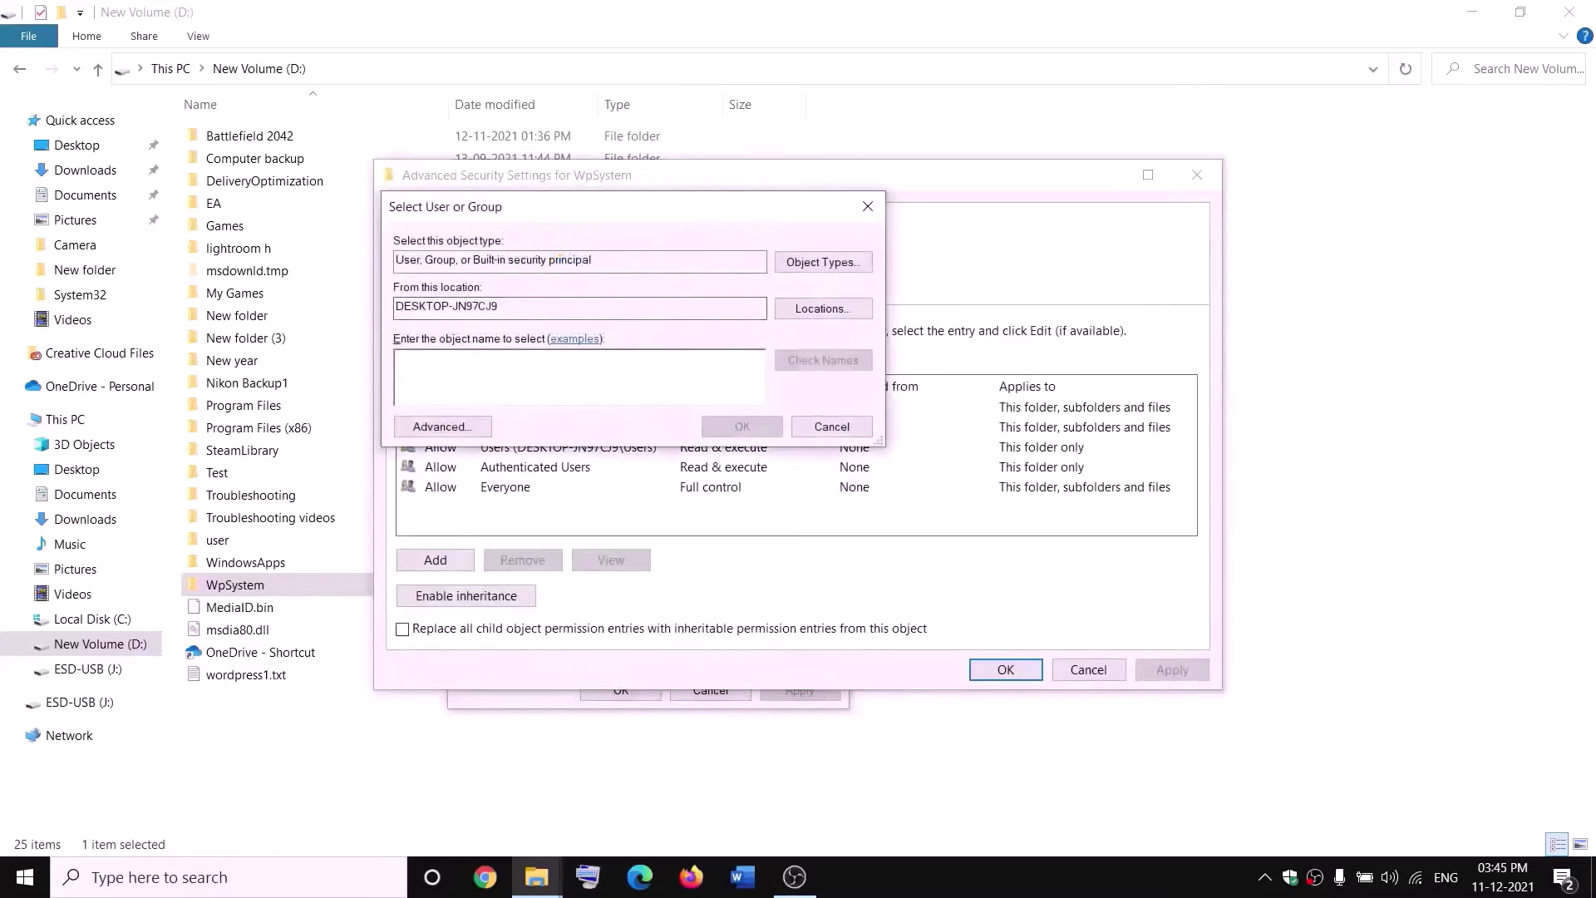
text(w)
key(BackSpace)
text(everyone)
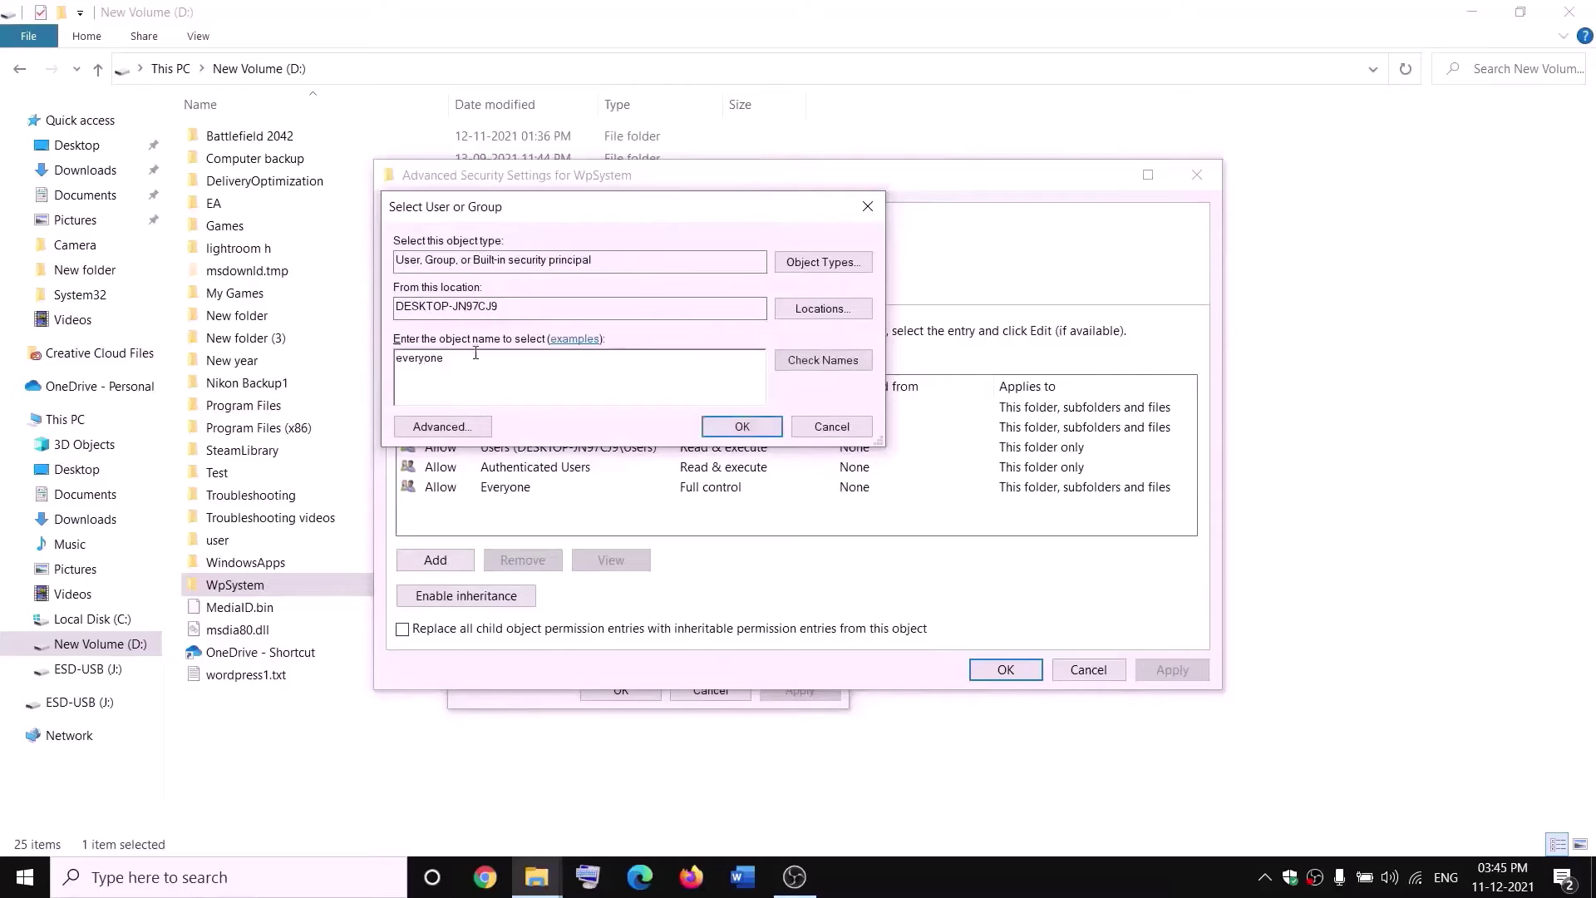
drag(476, 353, 376, 376)
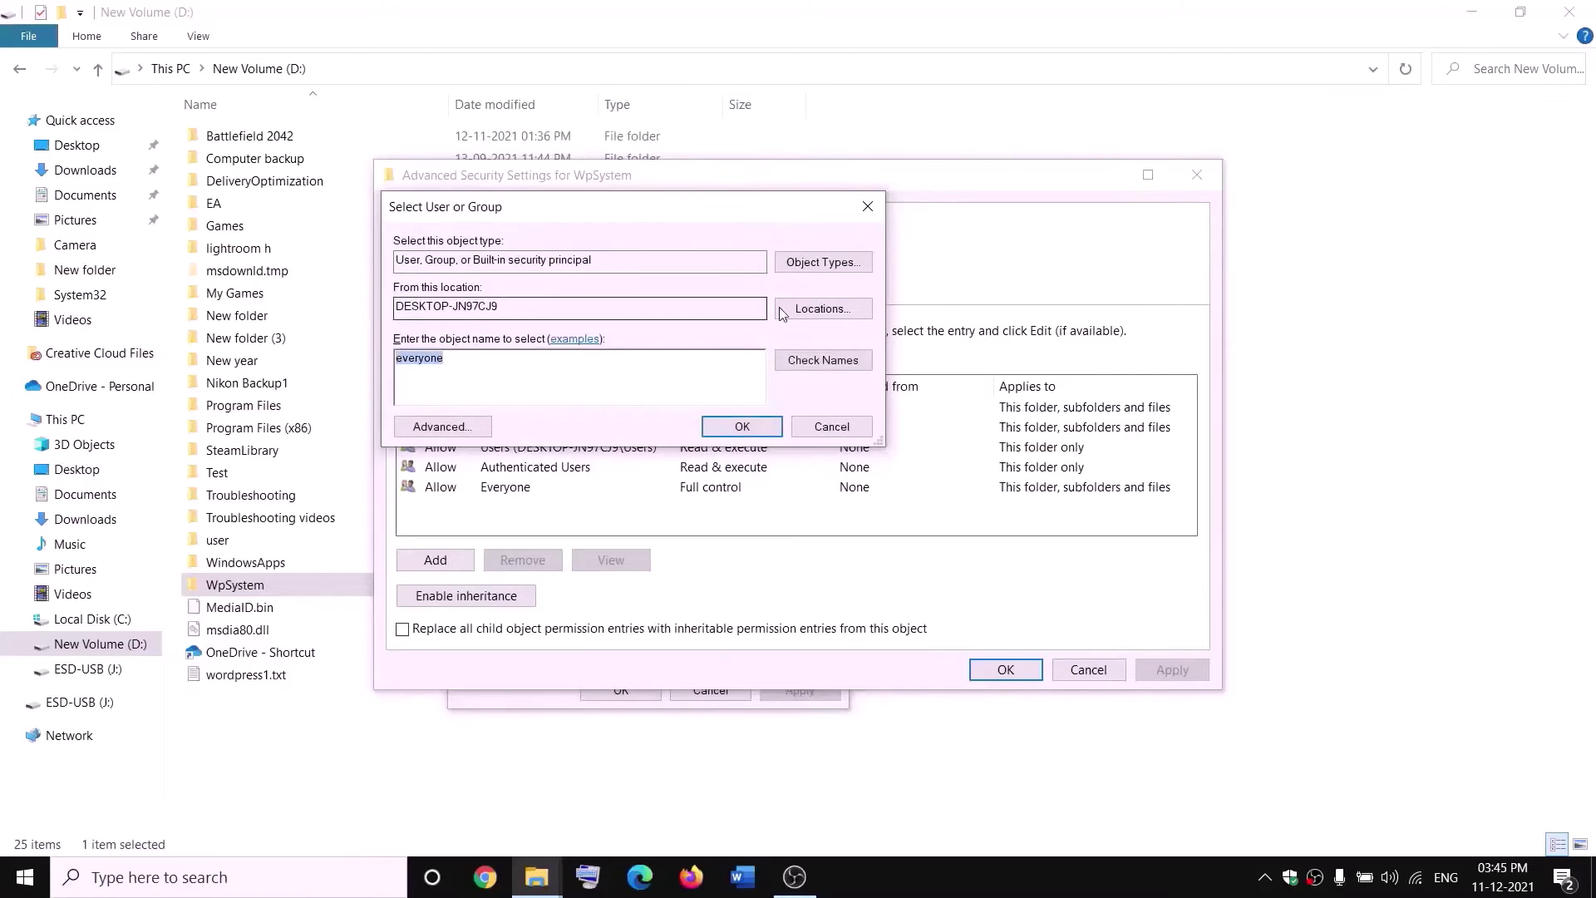
click(829, 368)
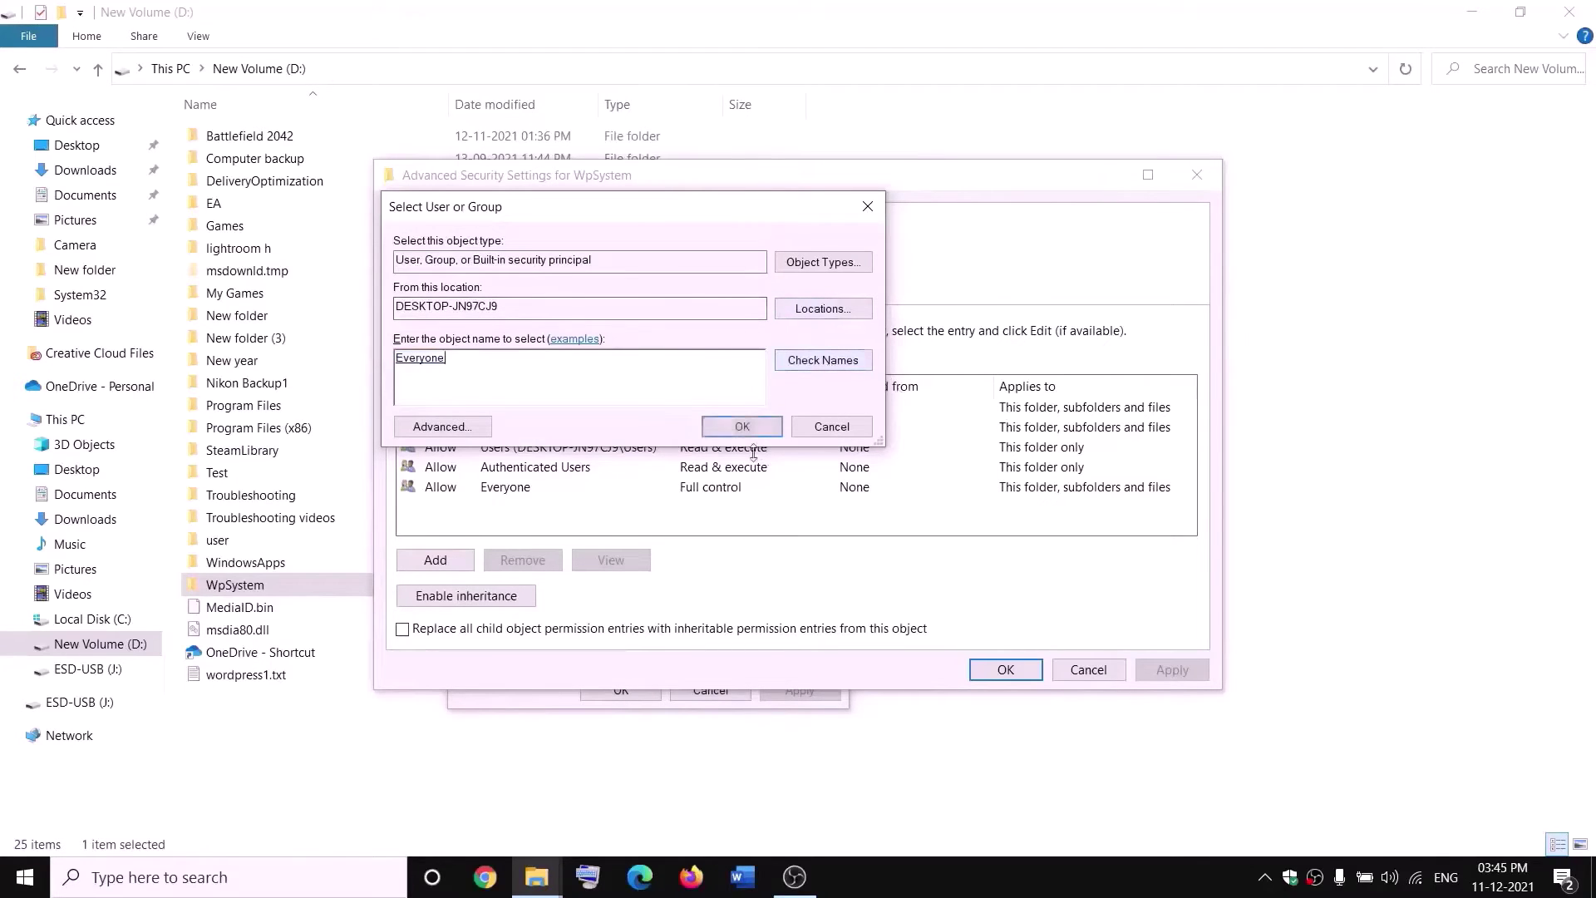
click(743, 429)
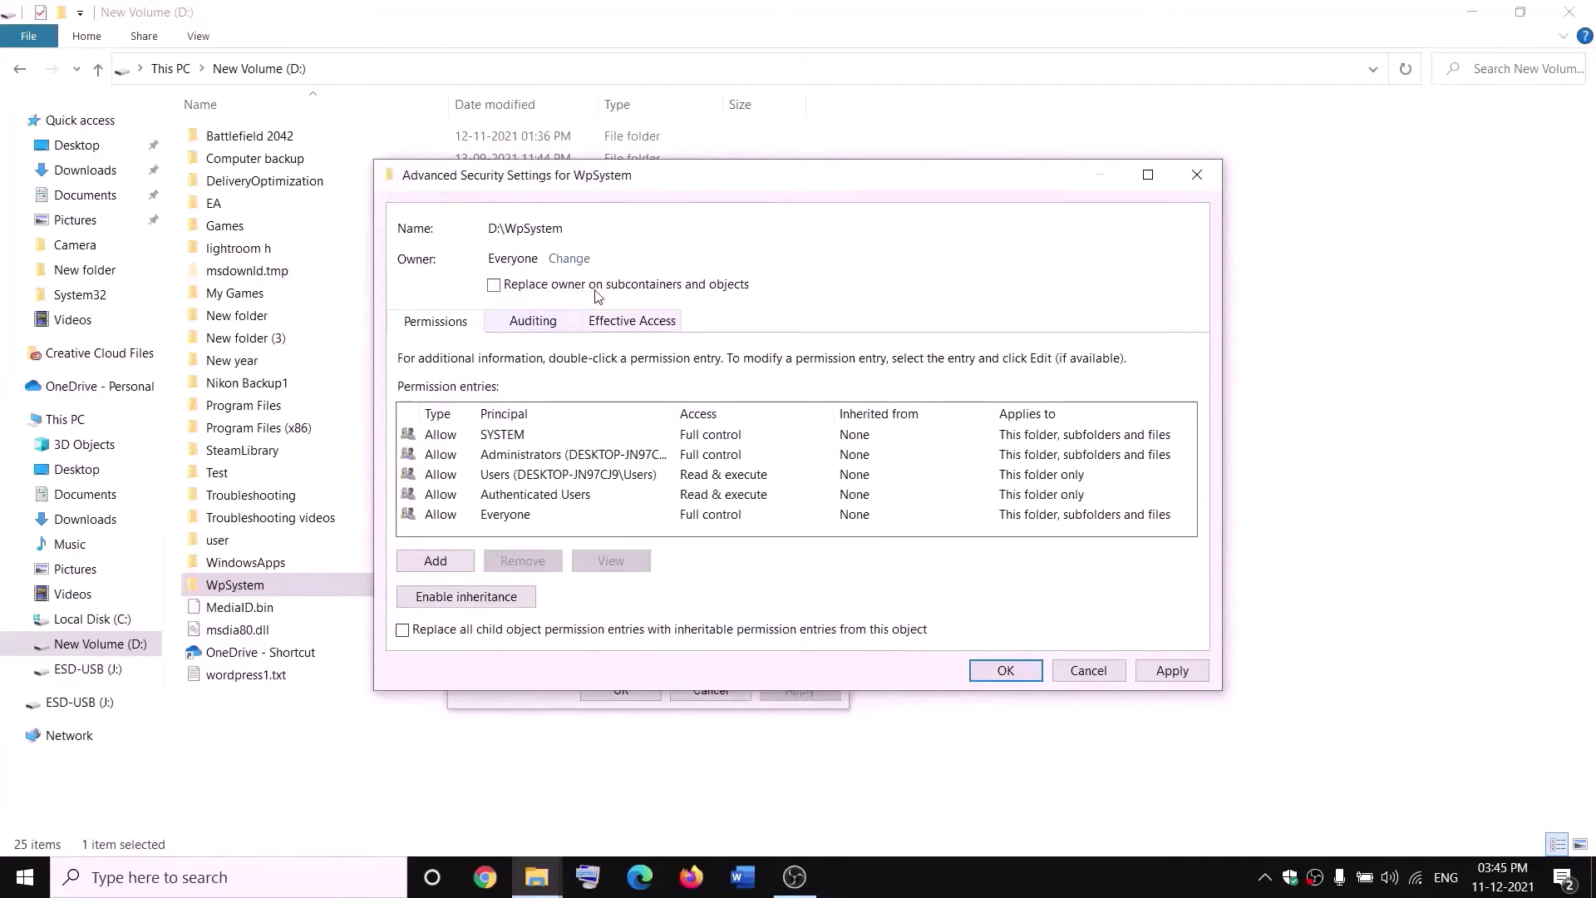
Enable replacing the owner on subcontainers and objects, apply the ownership change and close the WpSystem properties
click(493, 286)
click(1172, 670)
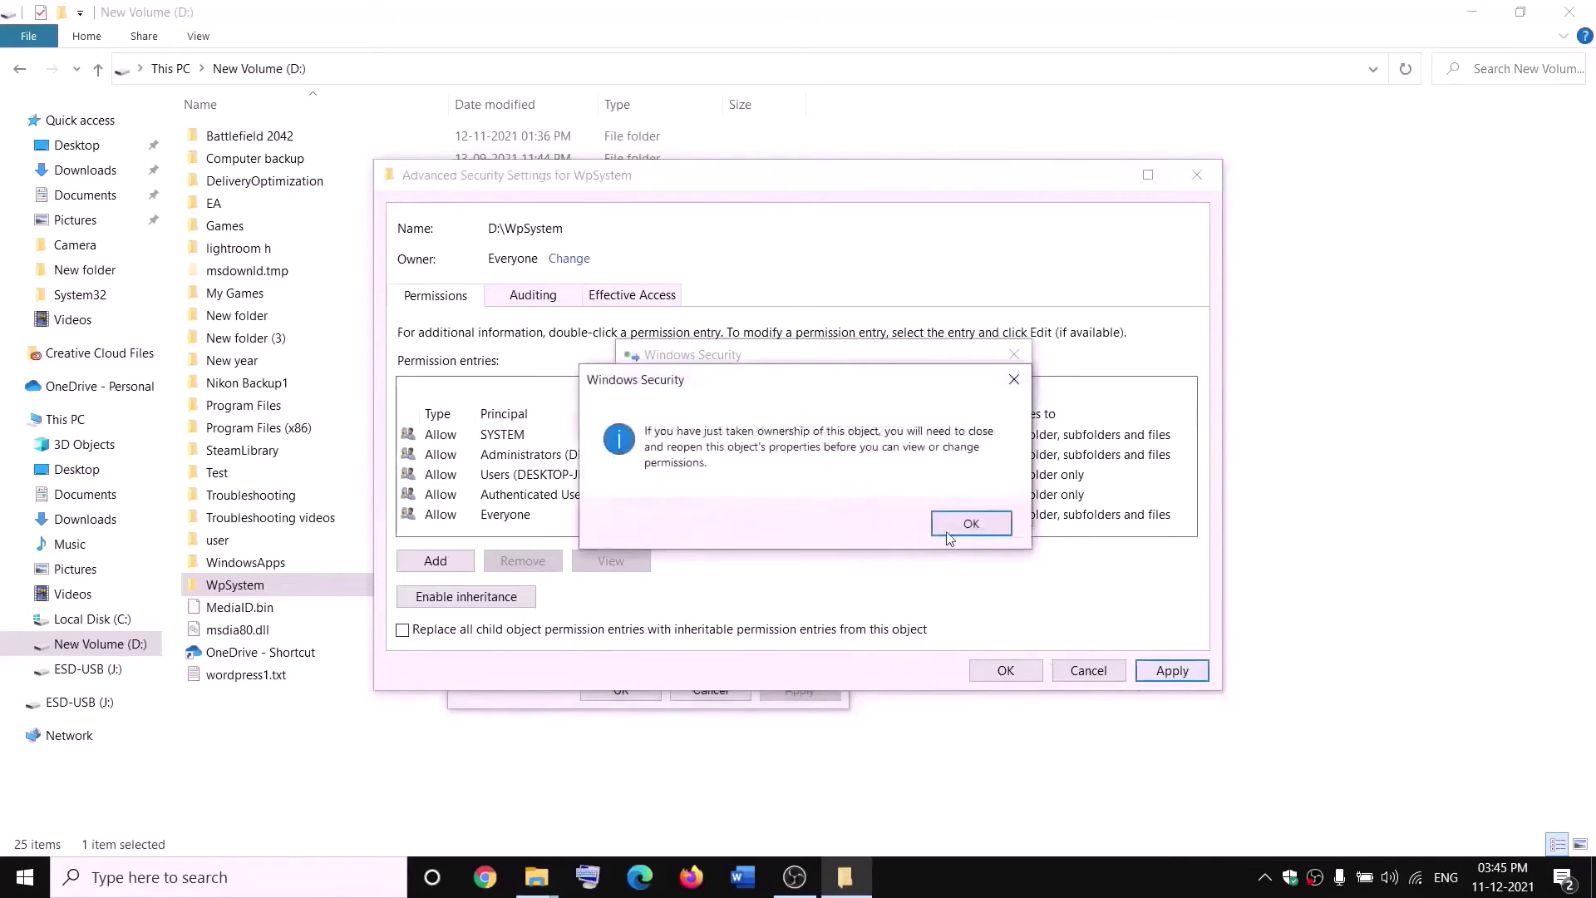
click(964, 524)
click(622, 690)
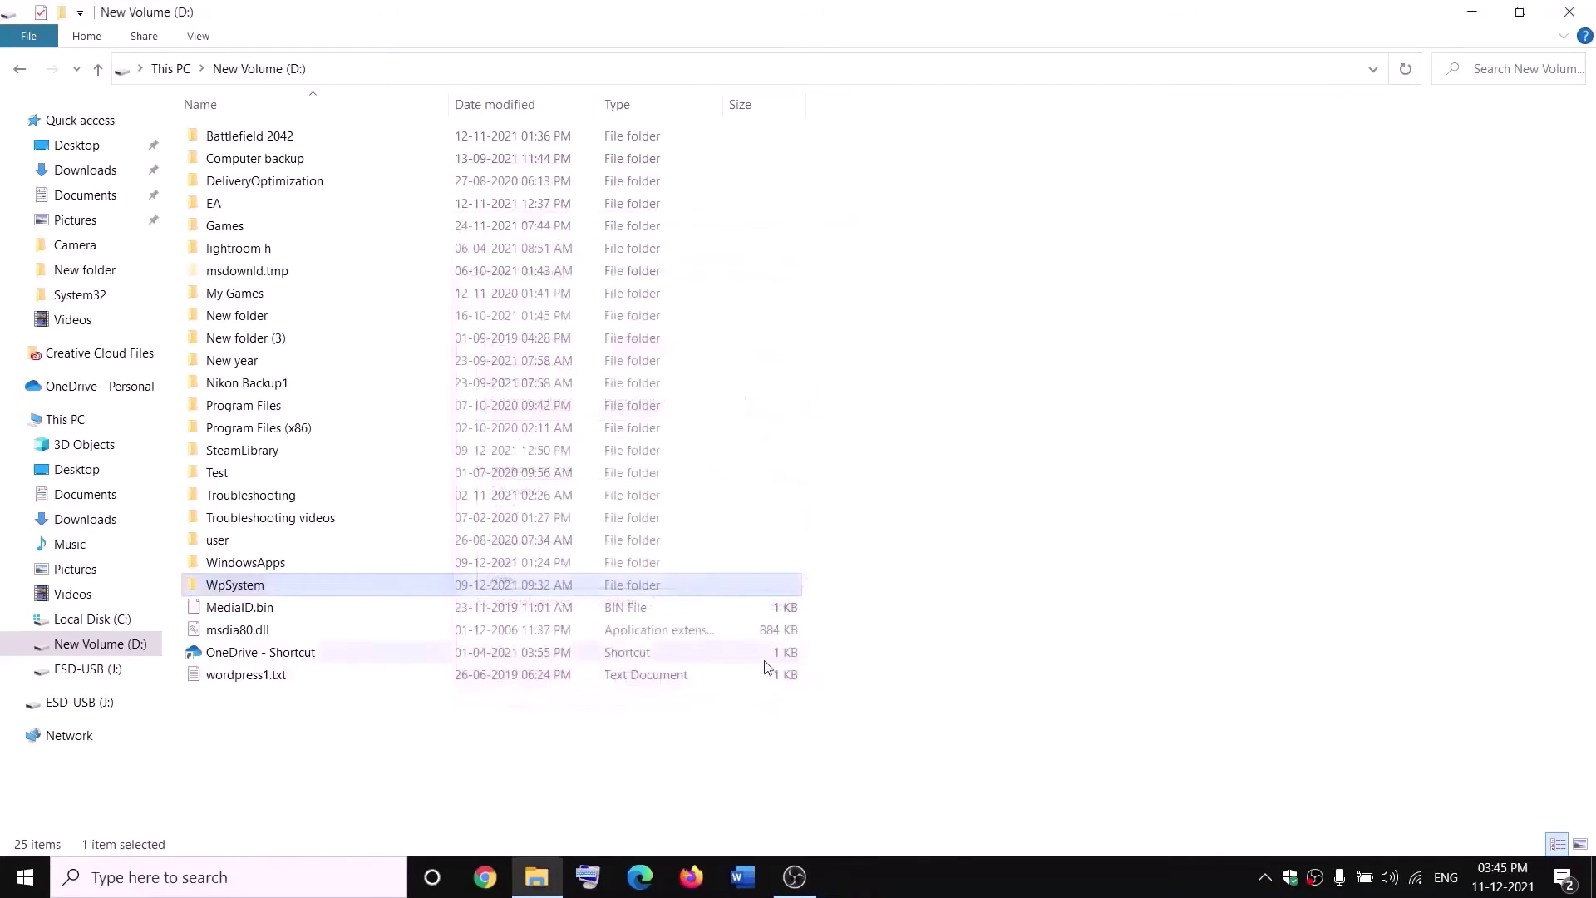
Reopen the WpSystem folder's properties and go back to its advanced security settings
right_click(239, 589)
click(94, 840)
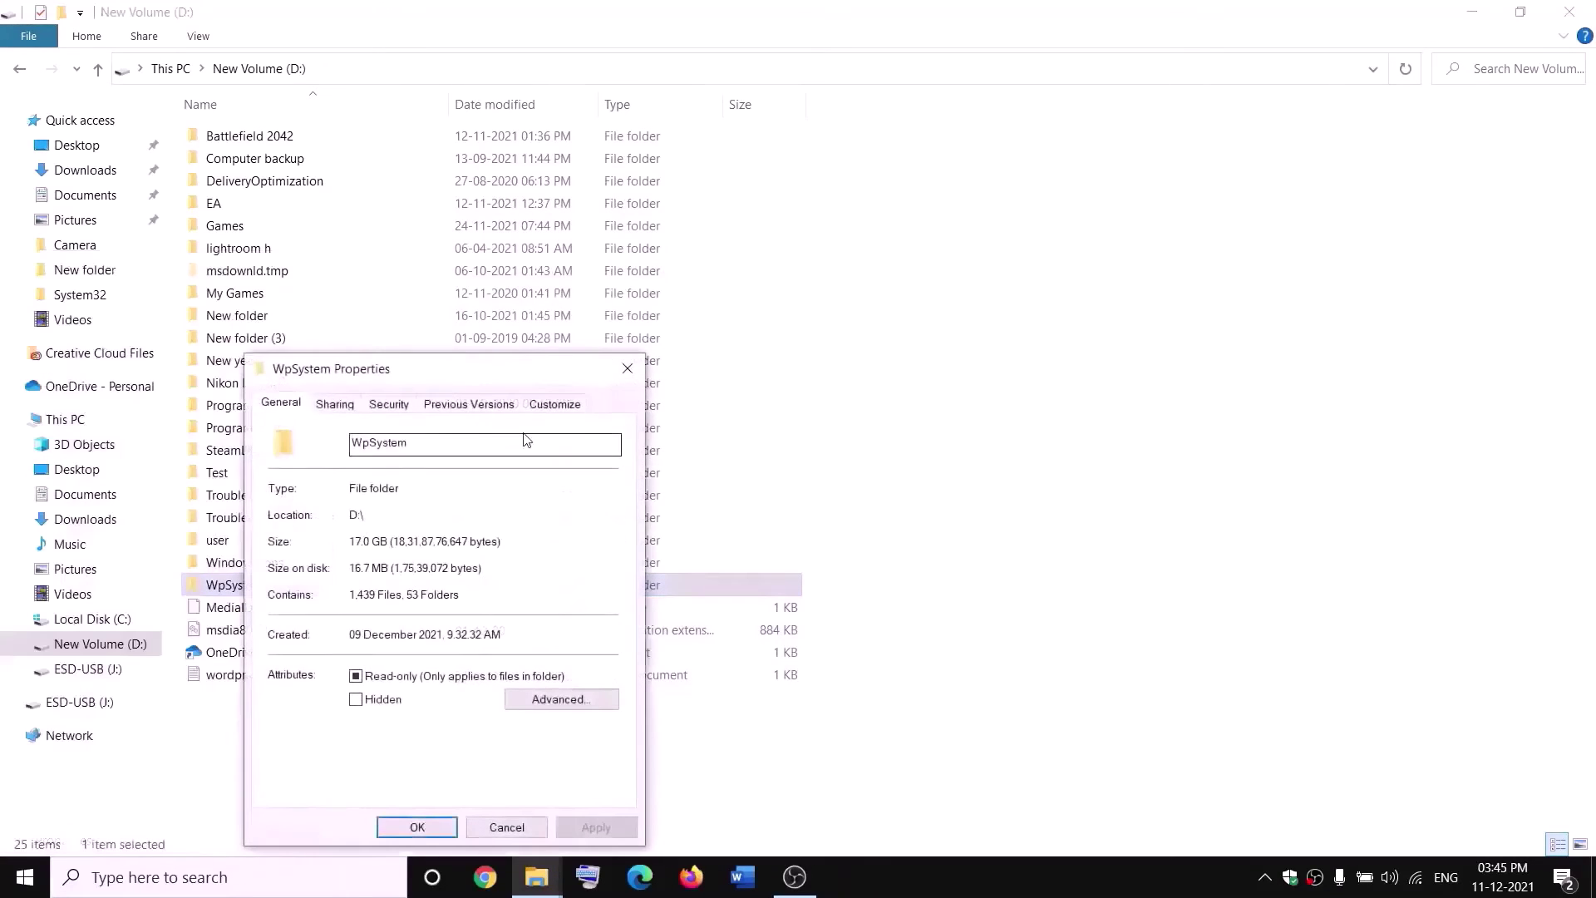
drag(432, 367, 551, 271)
click(587, 303)
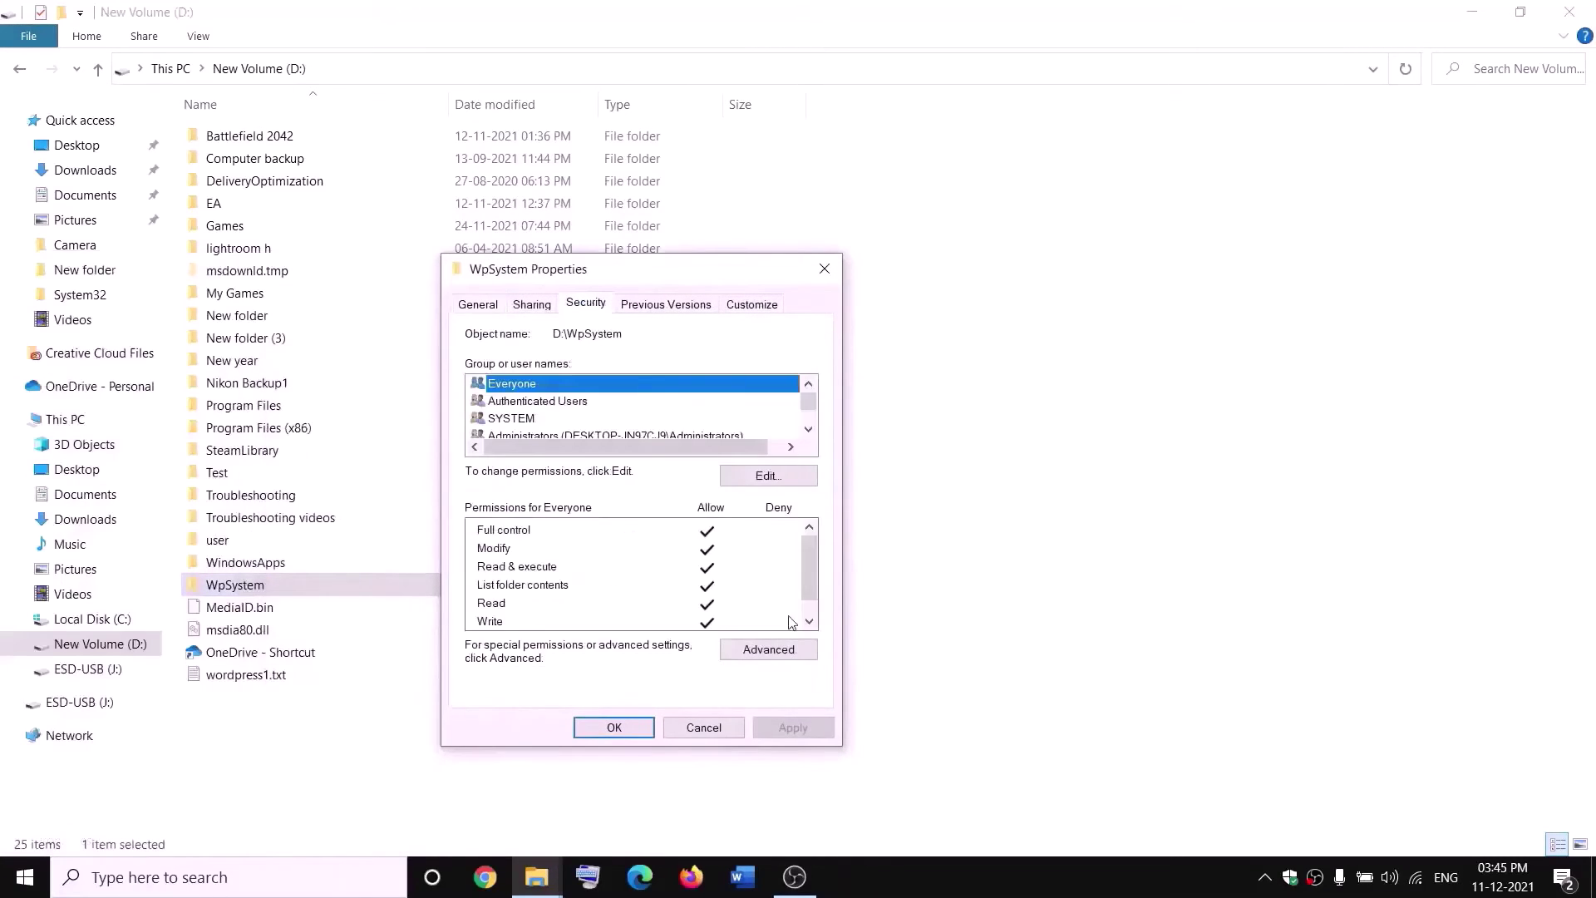
click(772, 658)
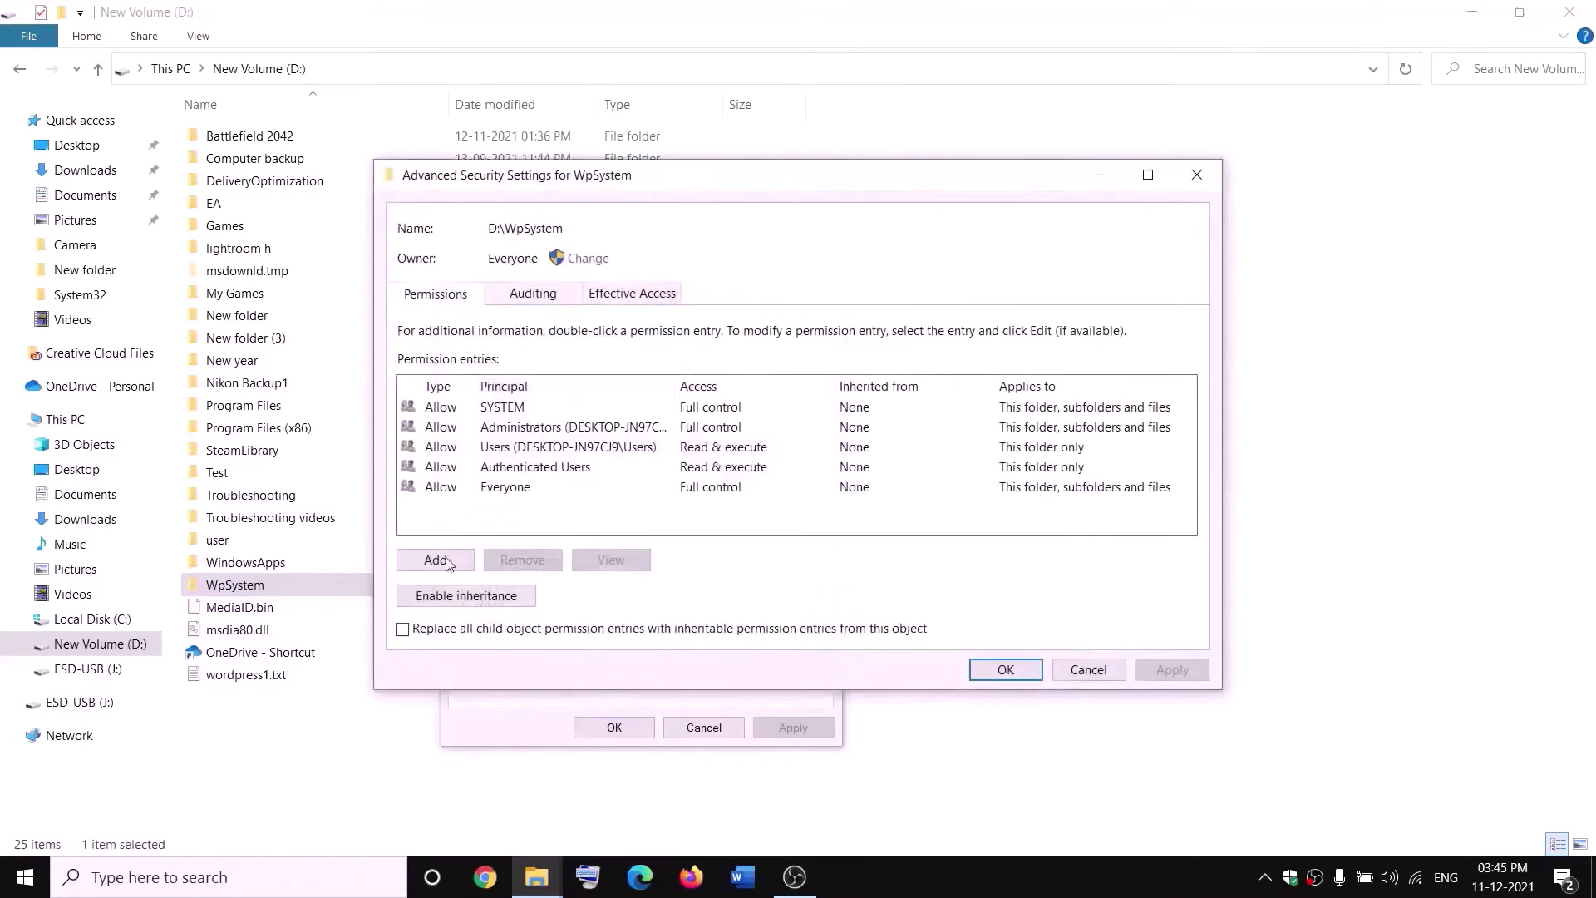
Add a permission entry for WpSystem with Everyone as the principal
click(441, 561)
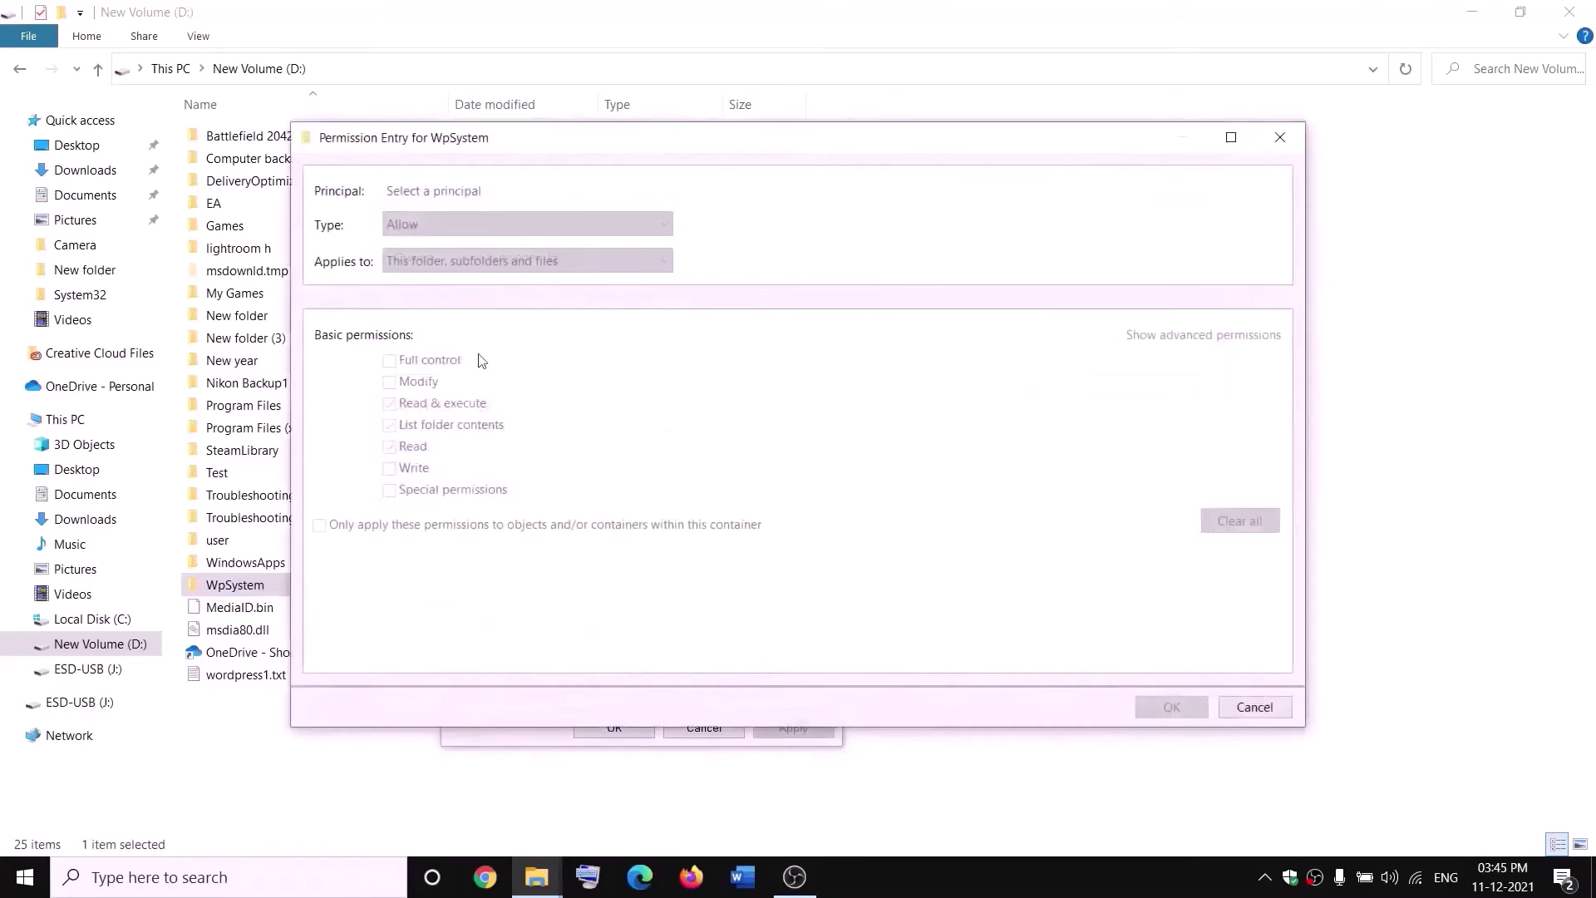
click(441, 193)
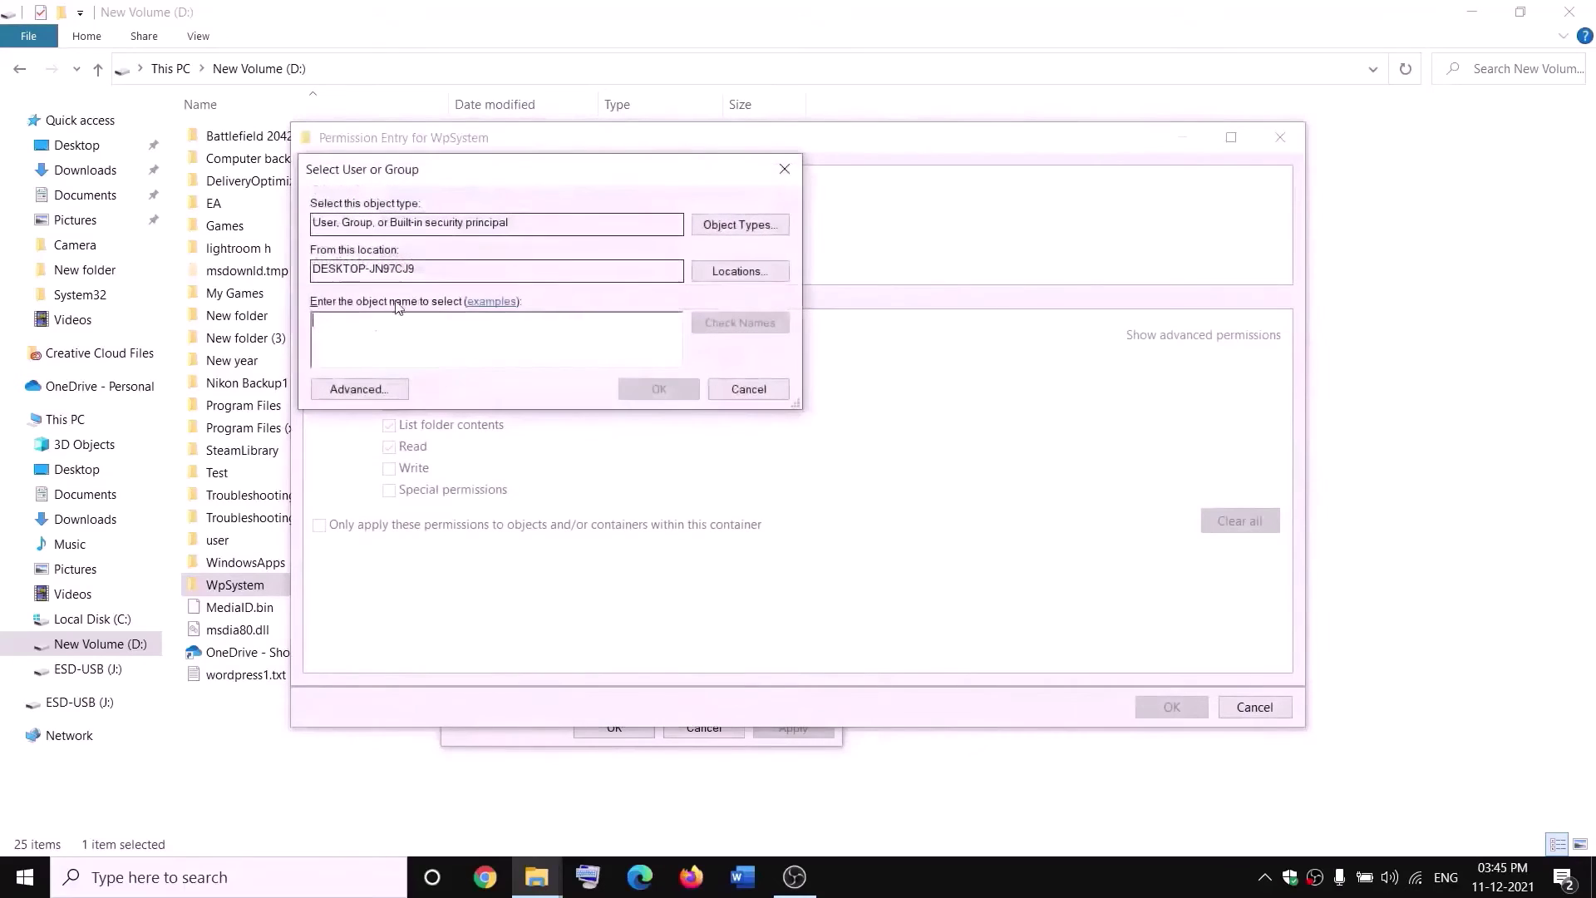
text(everyone)
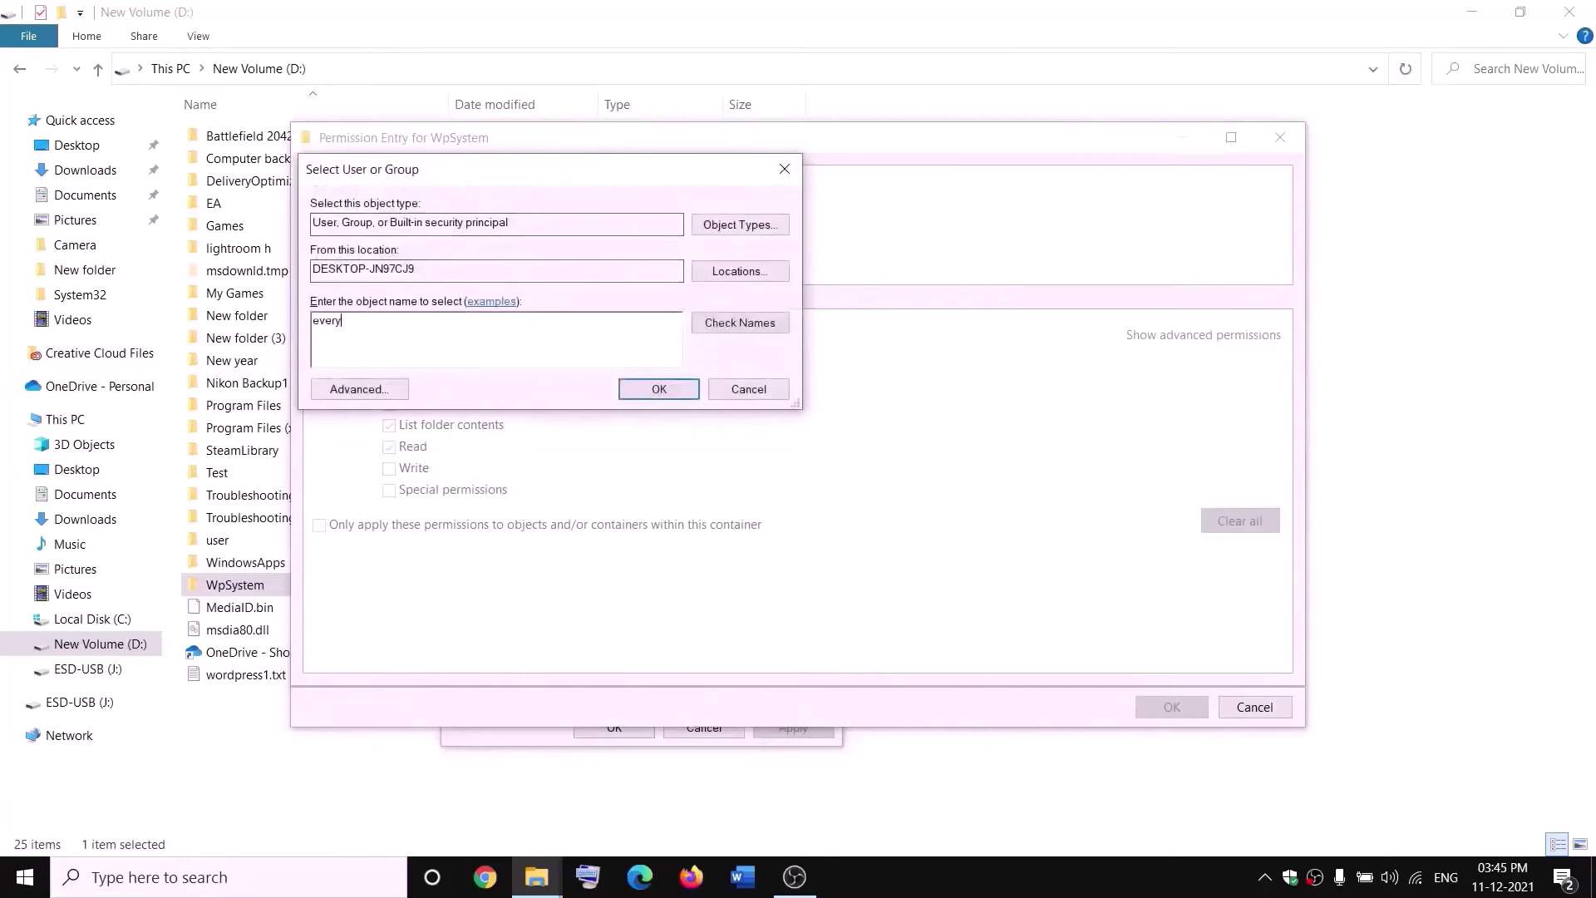
click(744, 326)
click(661, 389)
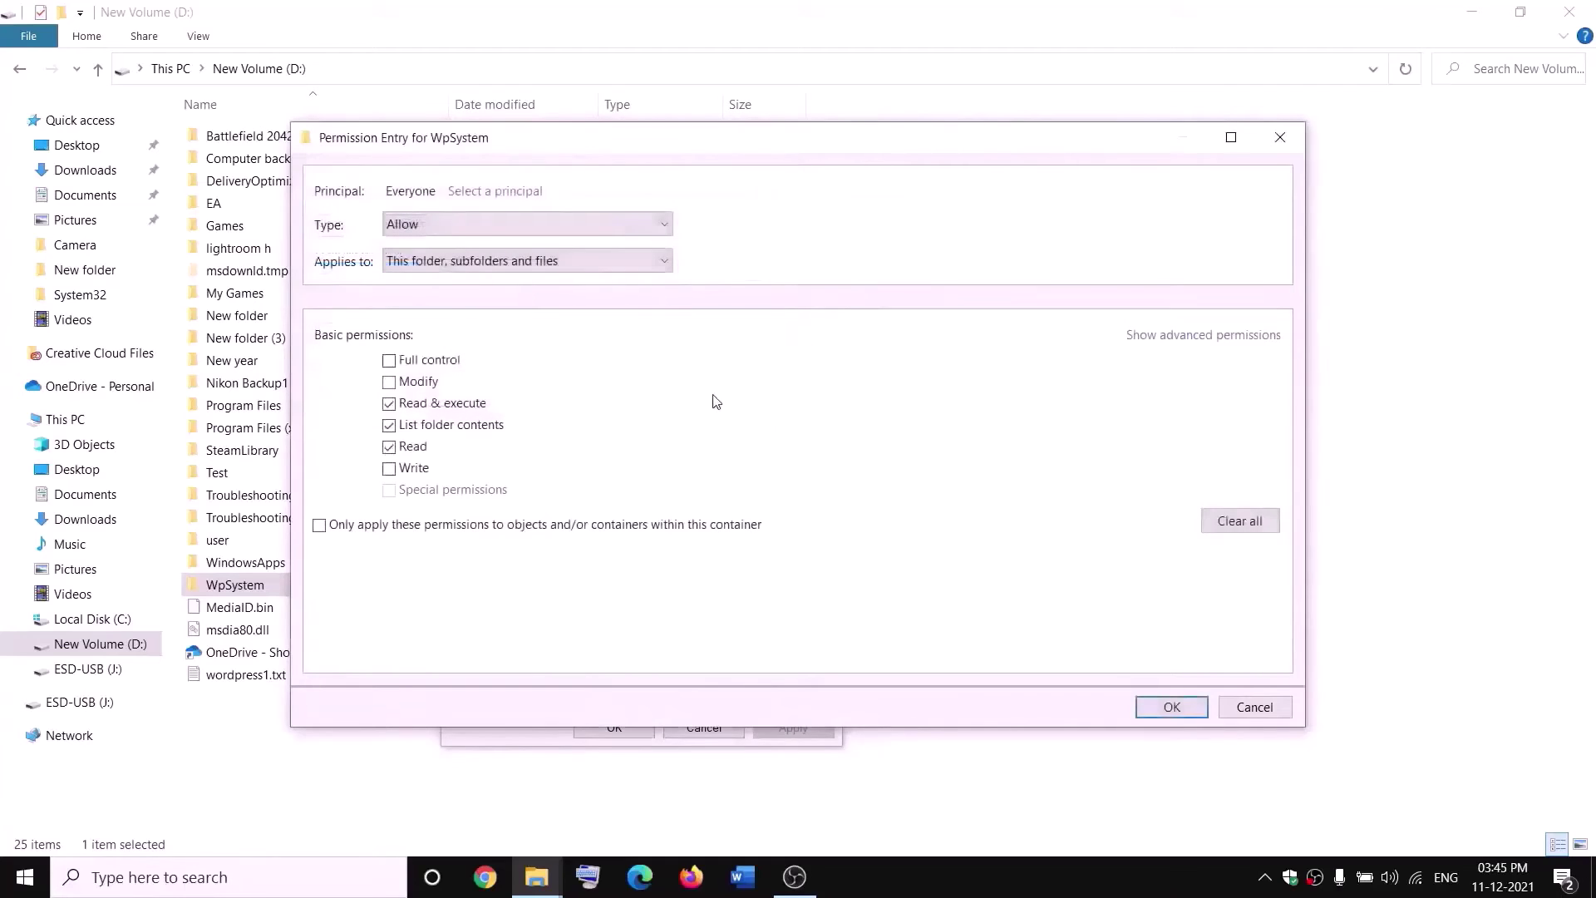
Grant Everyone full control in the new permission entry and confirm all open WpSystem security dialogs
click(389, 362)
click(1172, 706)
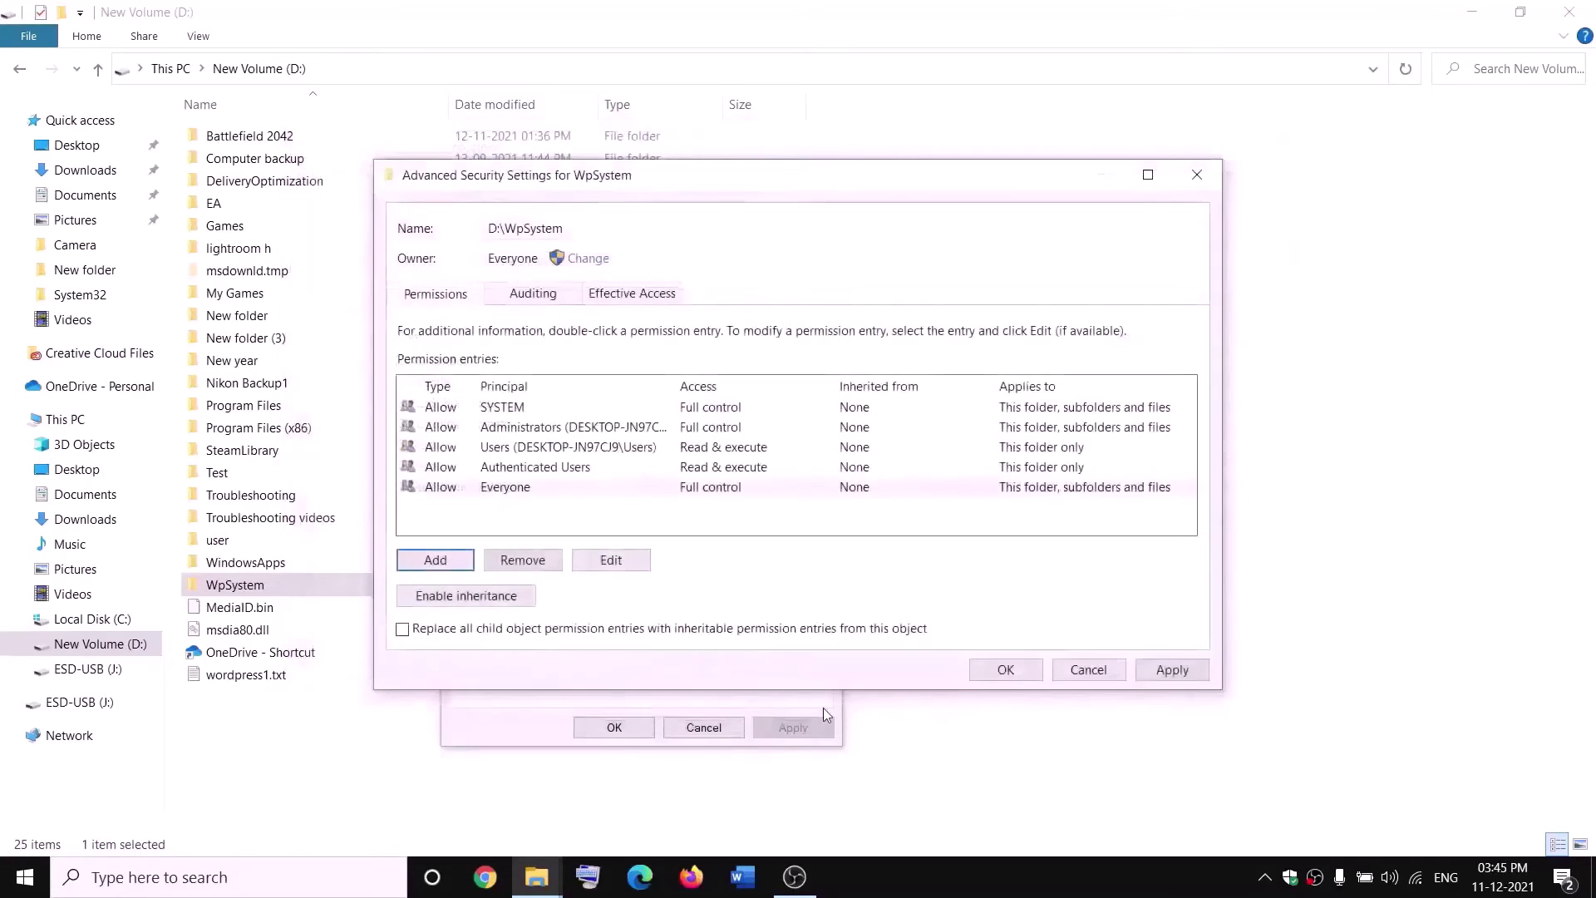
click(1005, 672)
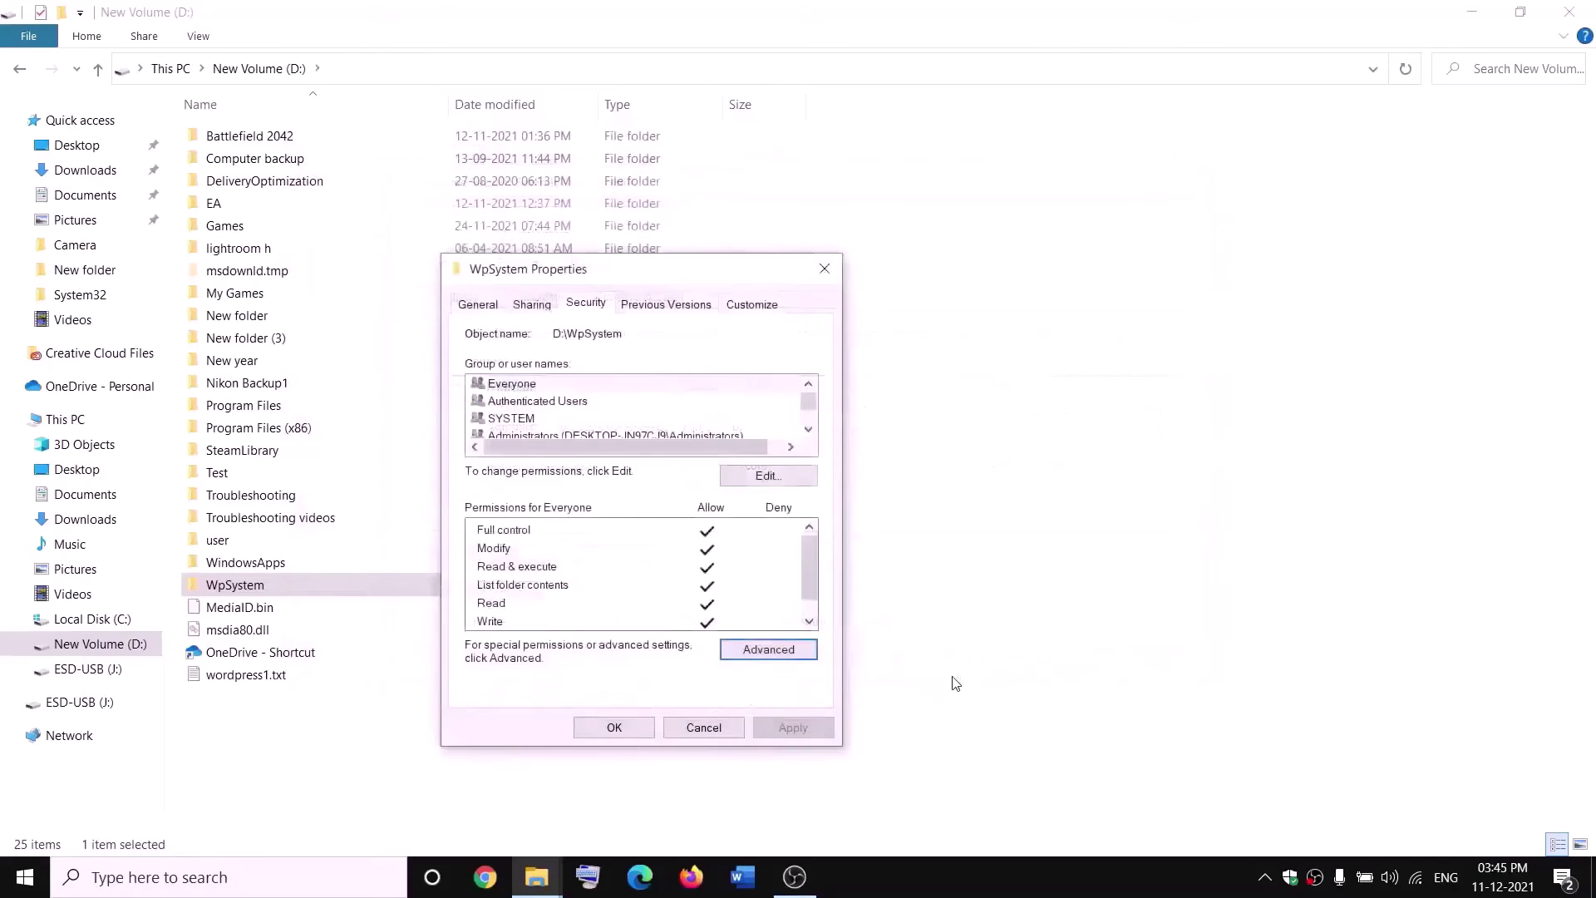
click(640, 728)
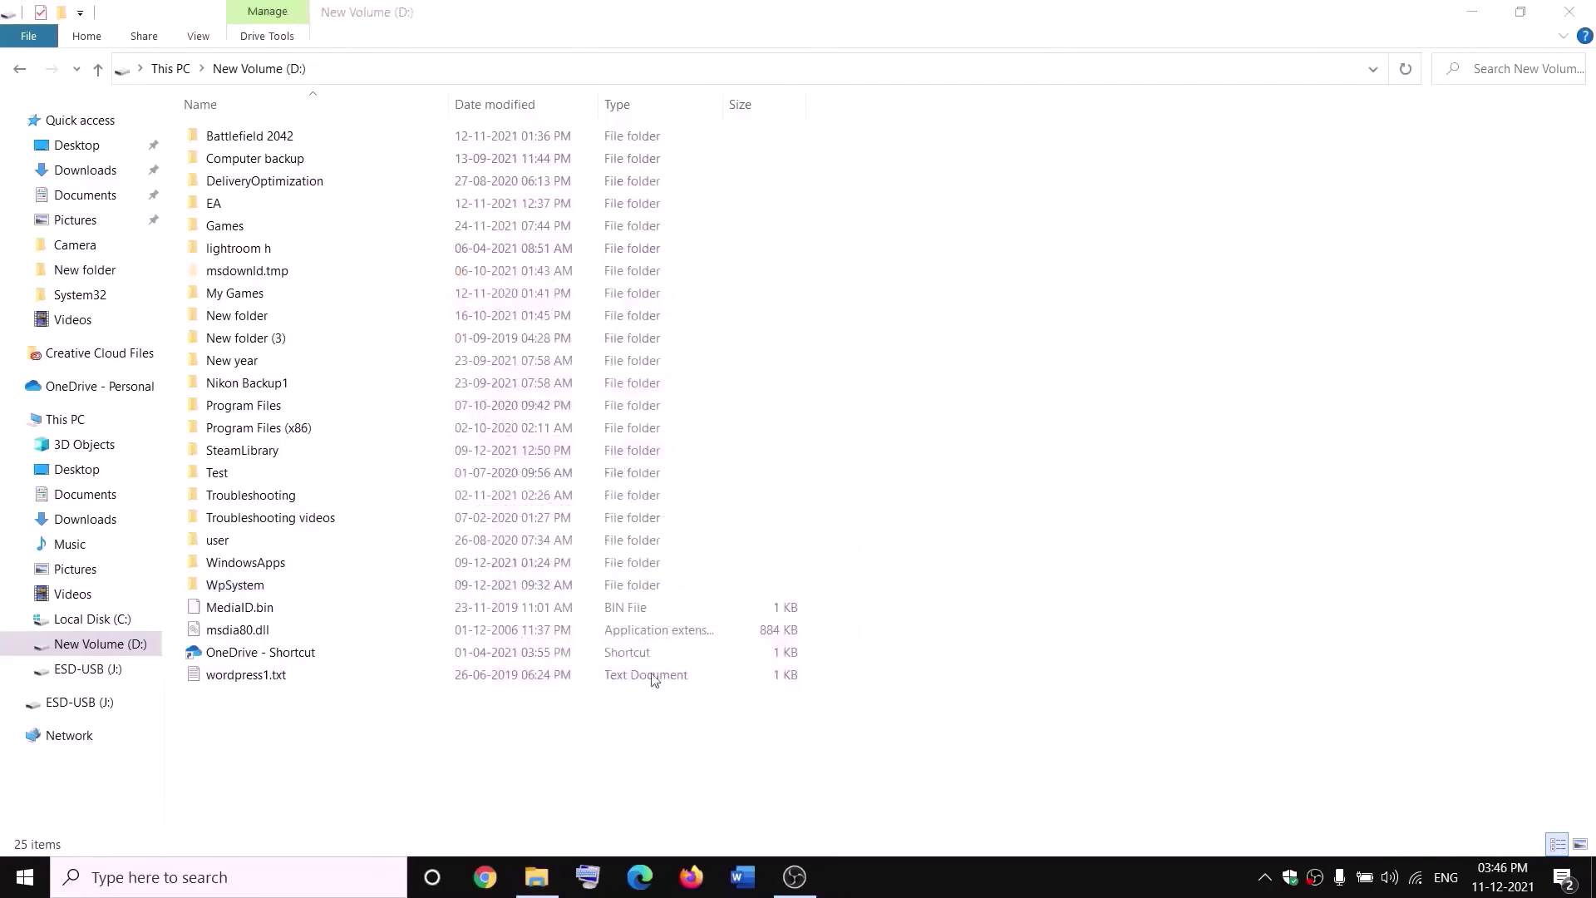
Rename the WpSystem folder on drive D as WpSystem.old
right_click(234, 591)
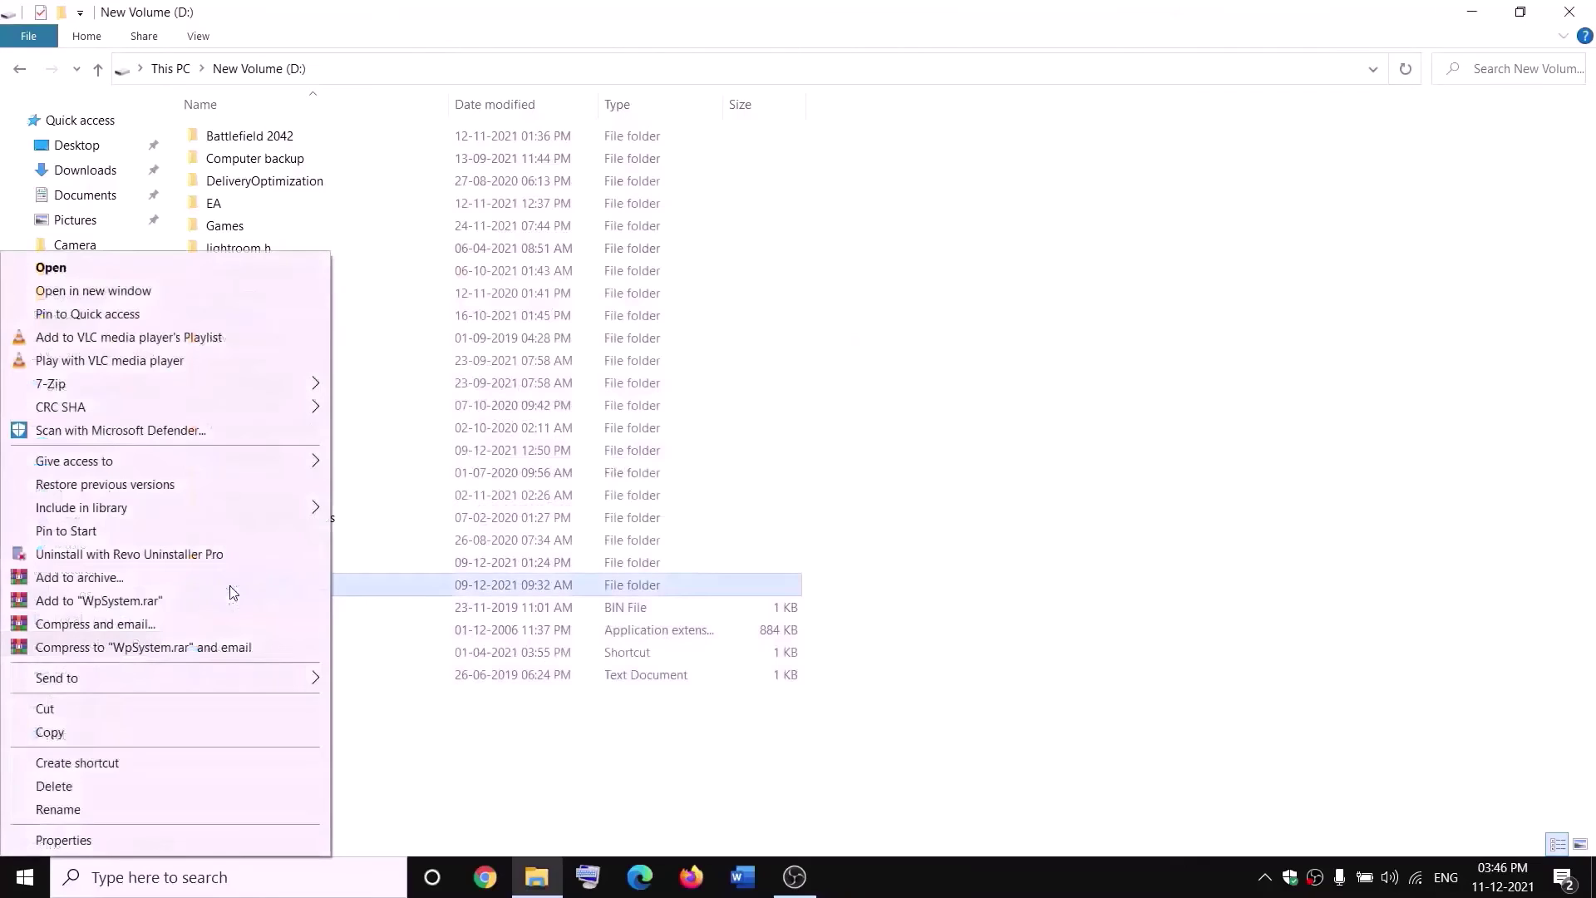
click(67, 810)
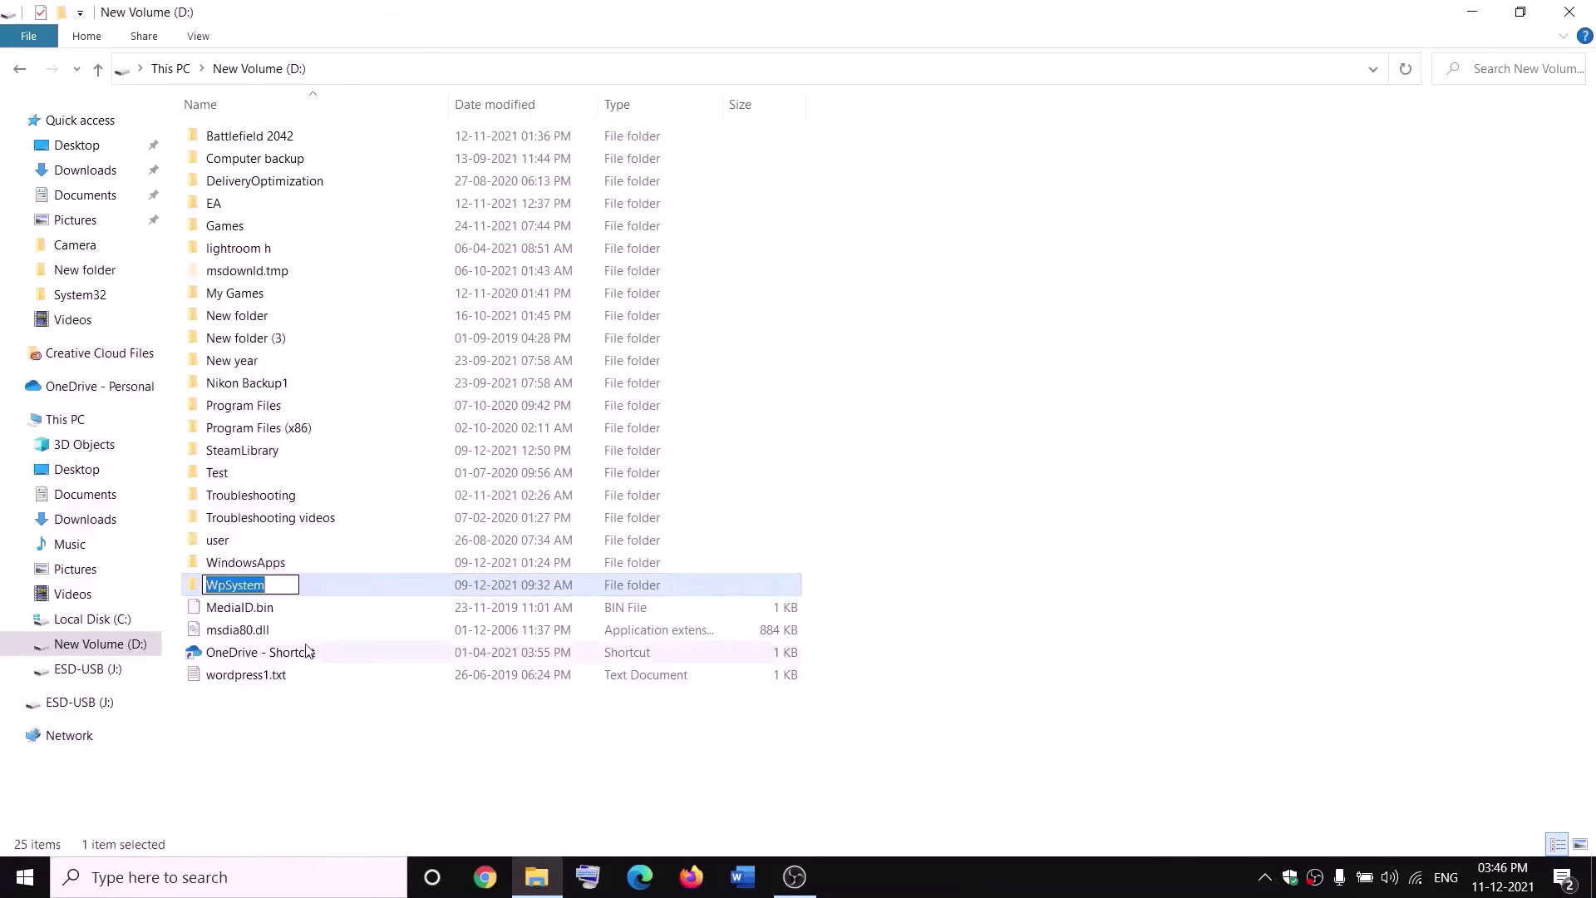
key(End)
text(.old)
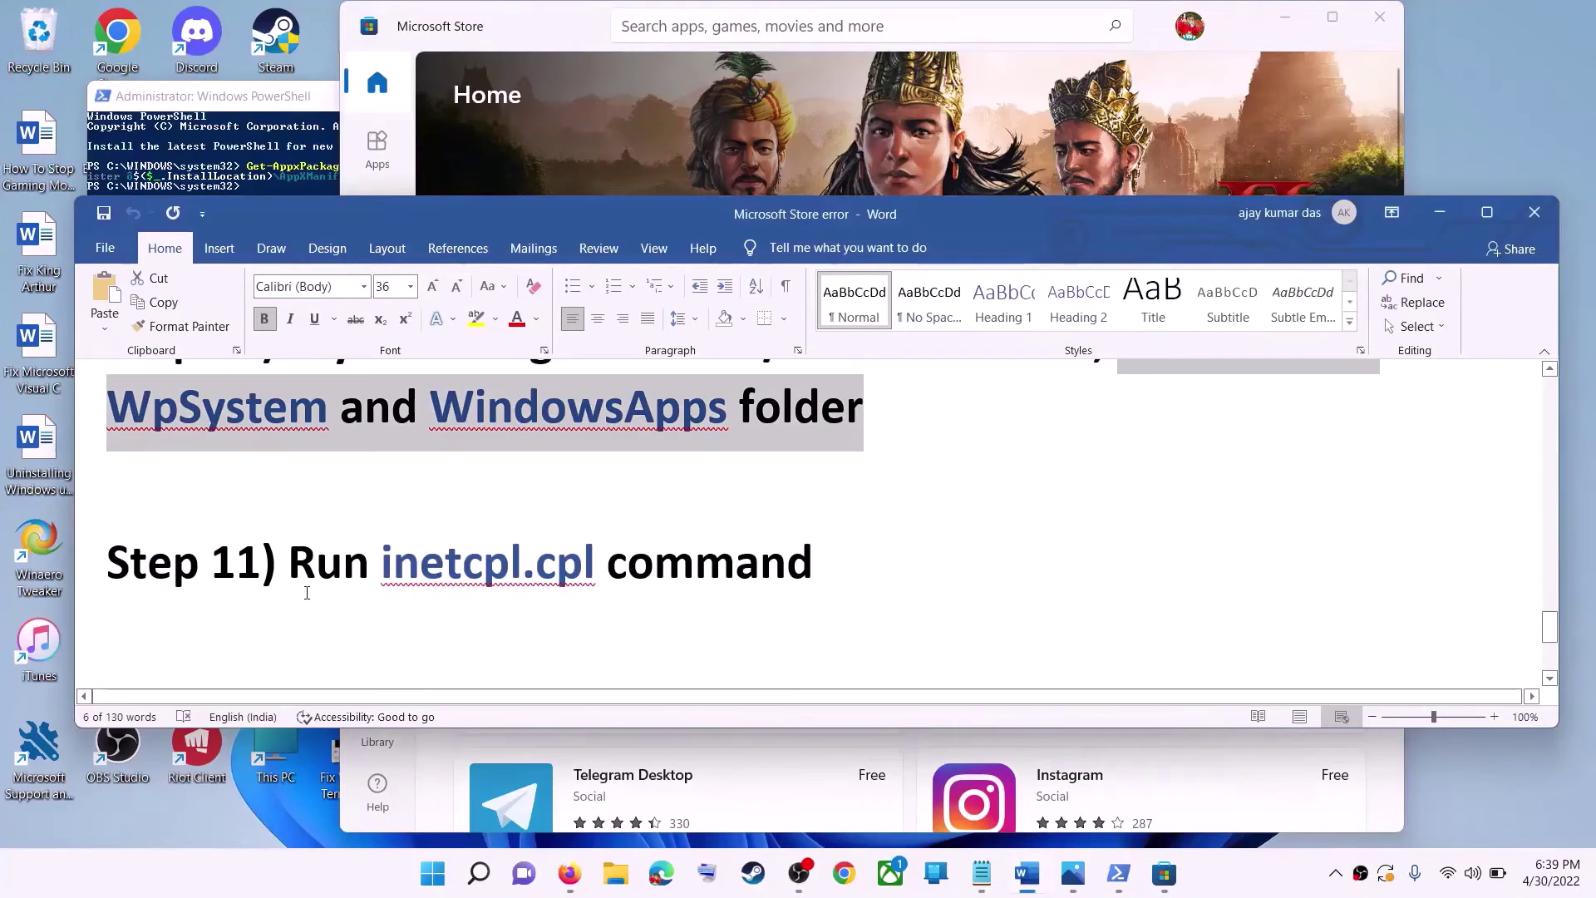
Highlight the Step 11 instruction in the document and open Internet Properties by running inetcpl.cpl
drag(289, 563, 812, 564)
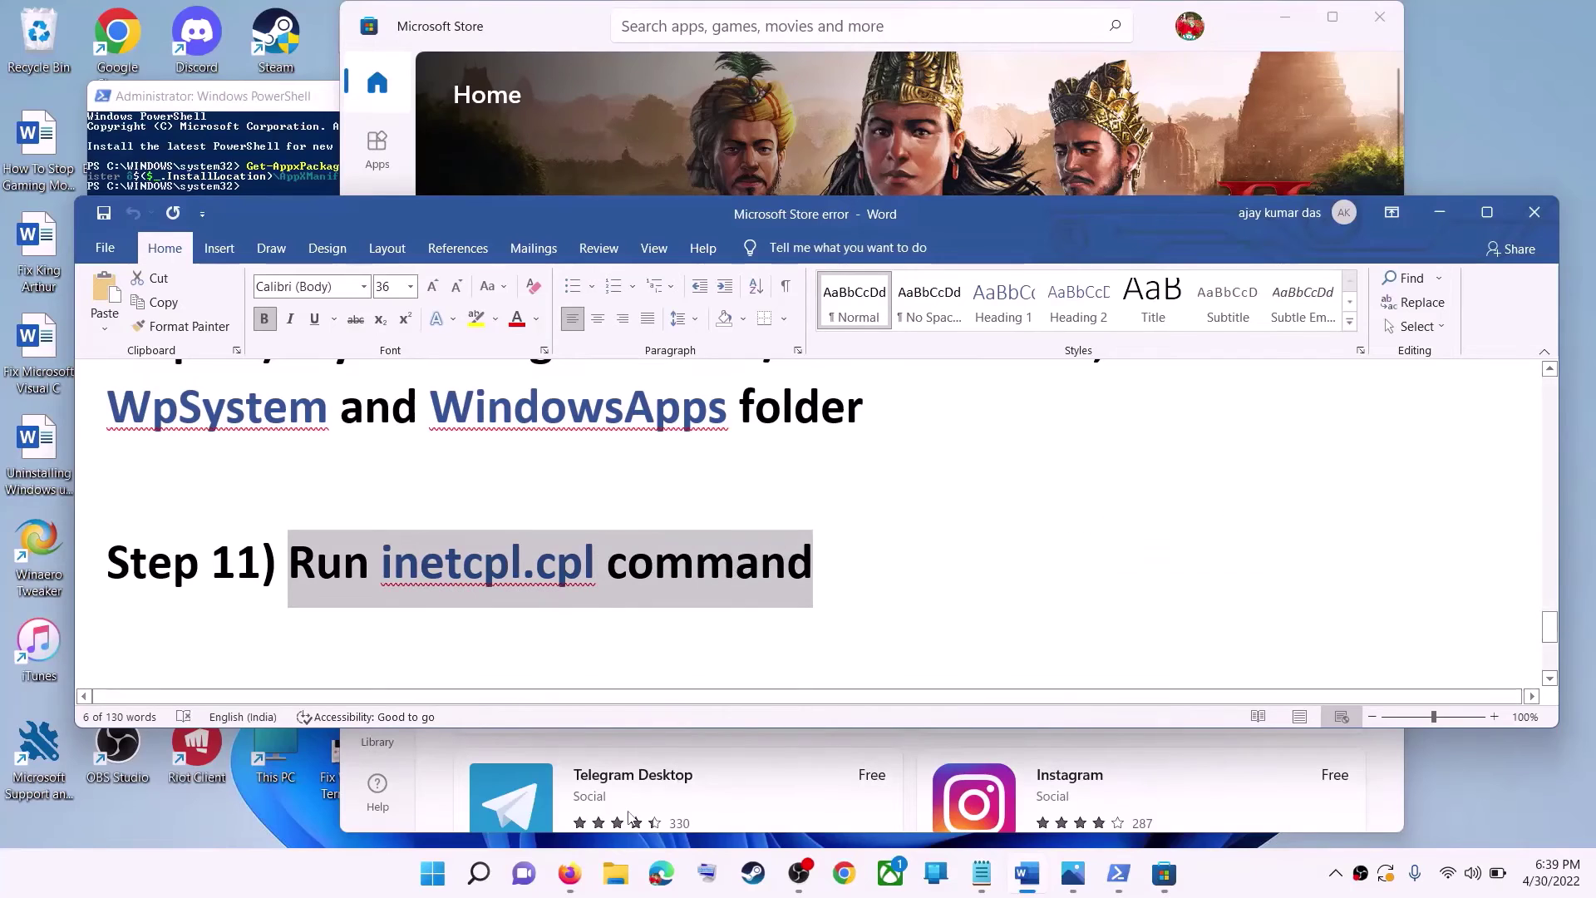
click(433, 872)
text(i)
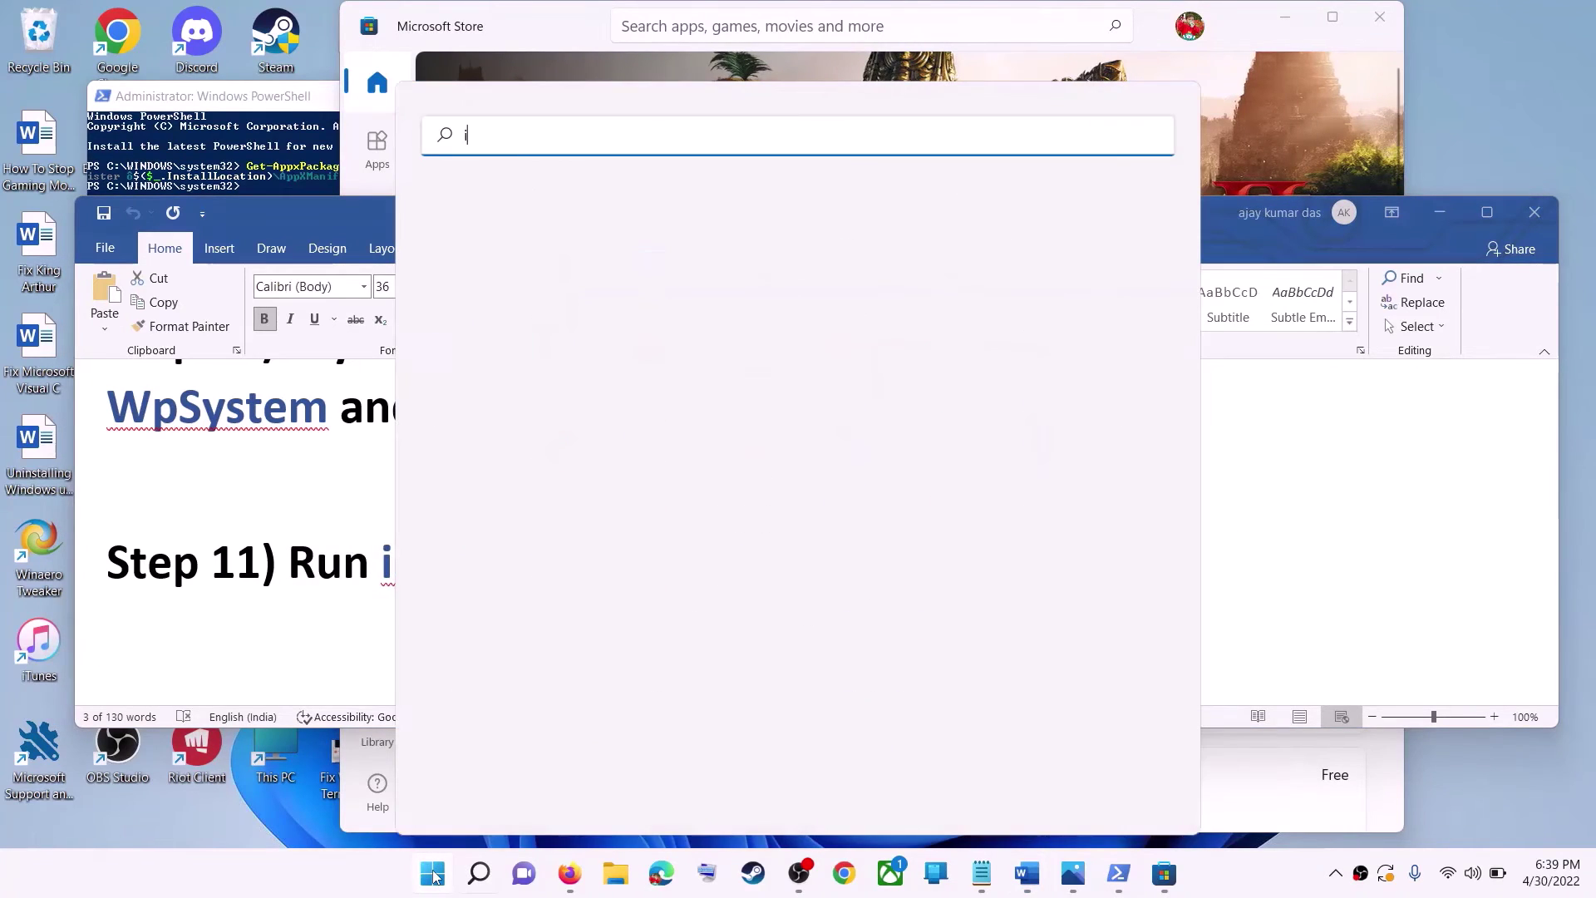
text(netc)
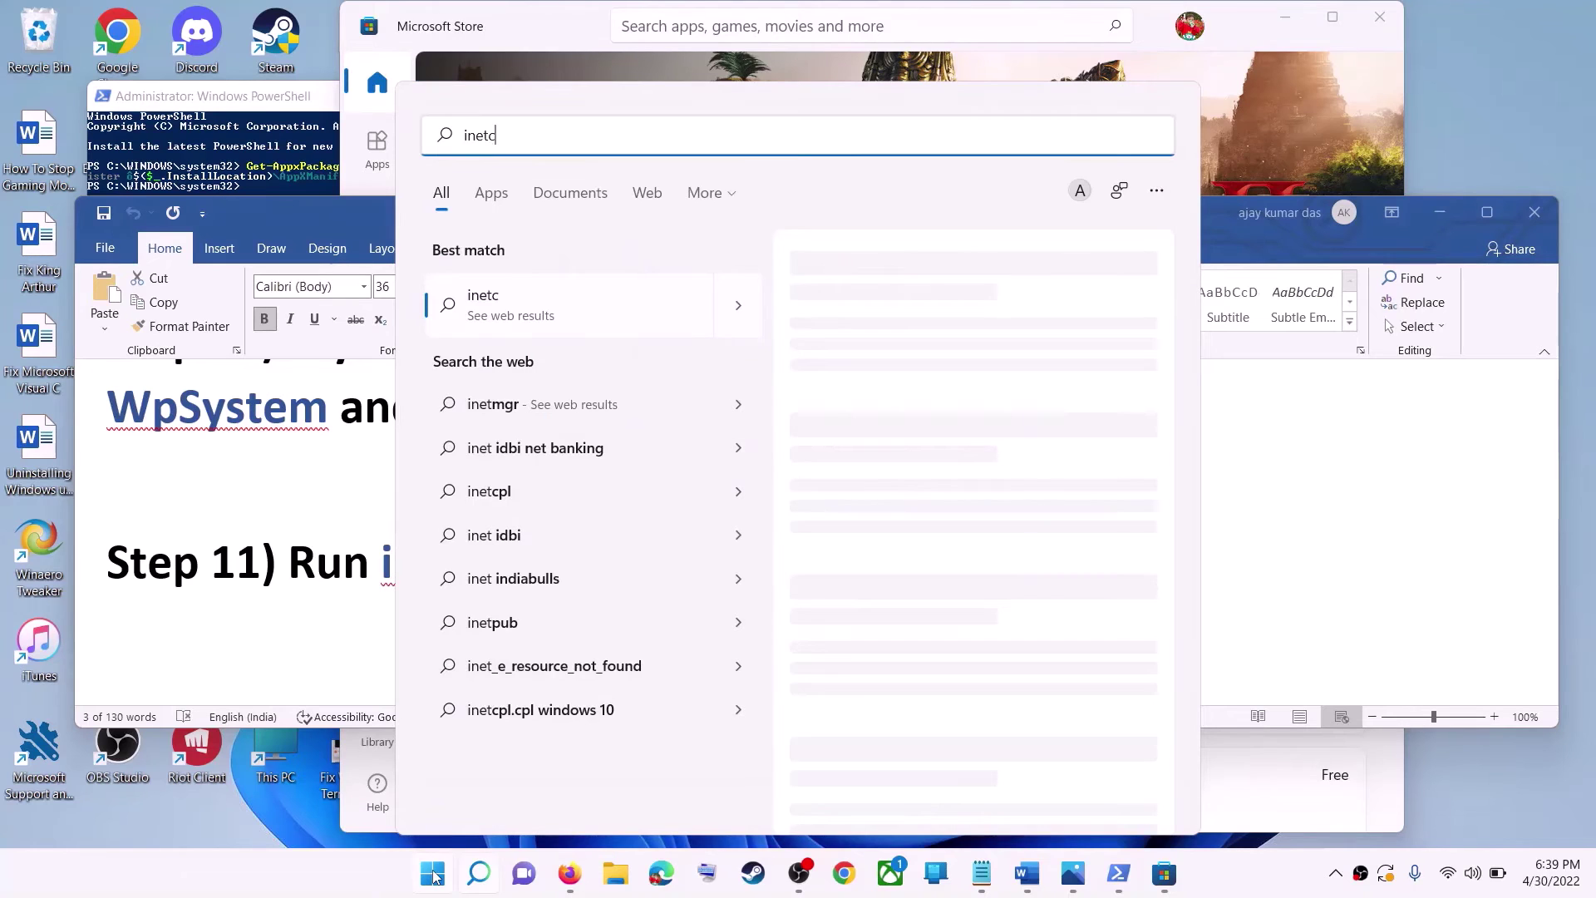
text(pl.cpl)
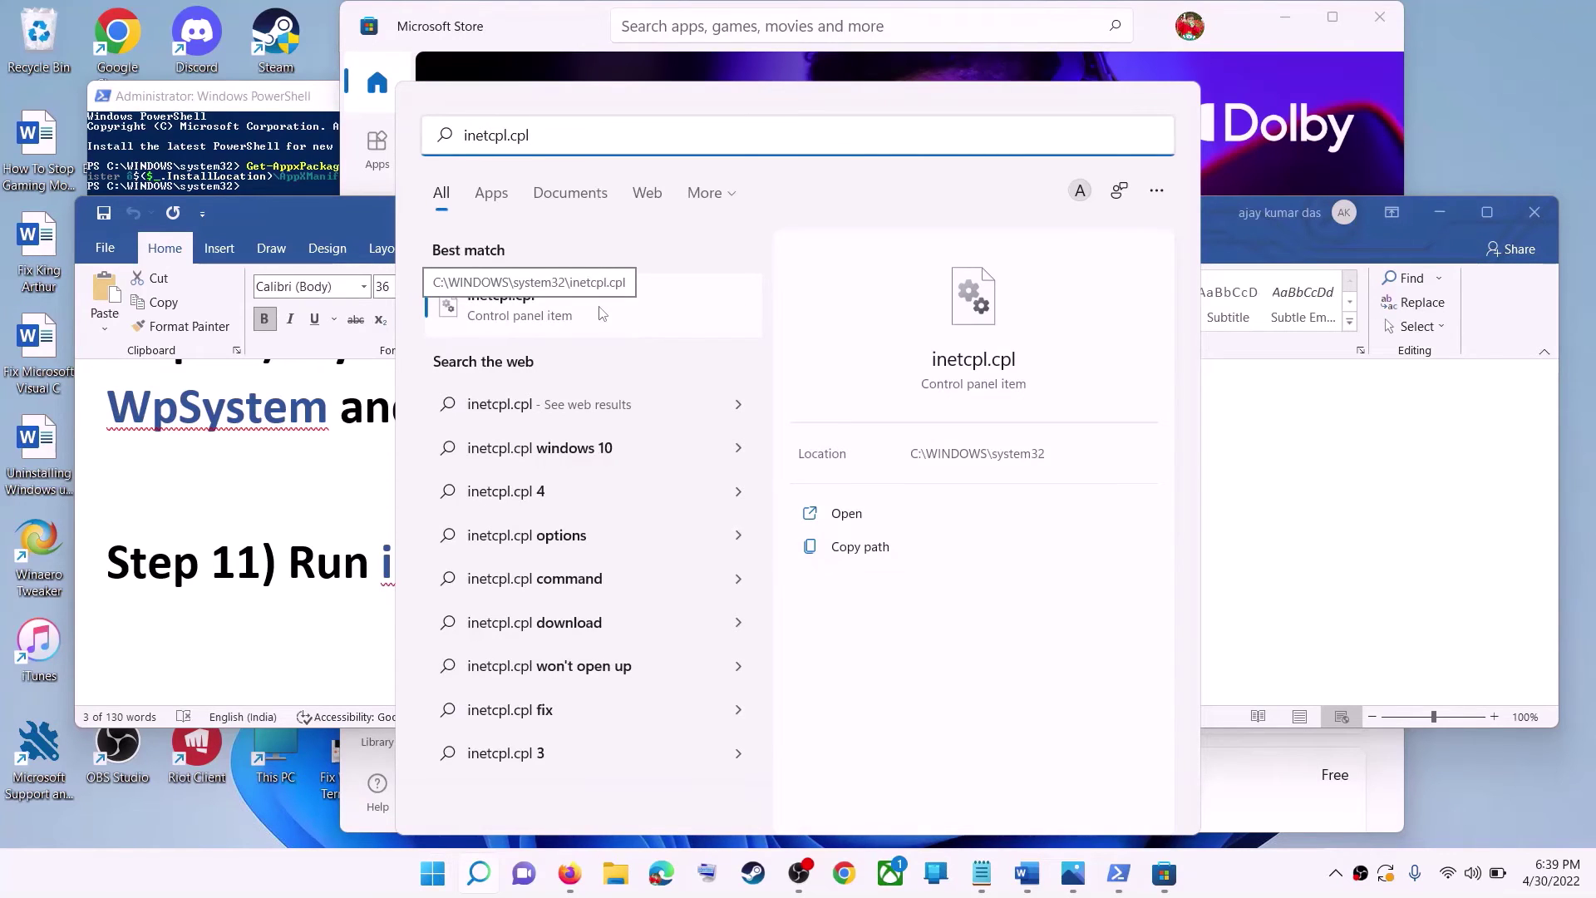
click(600, 313)
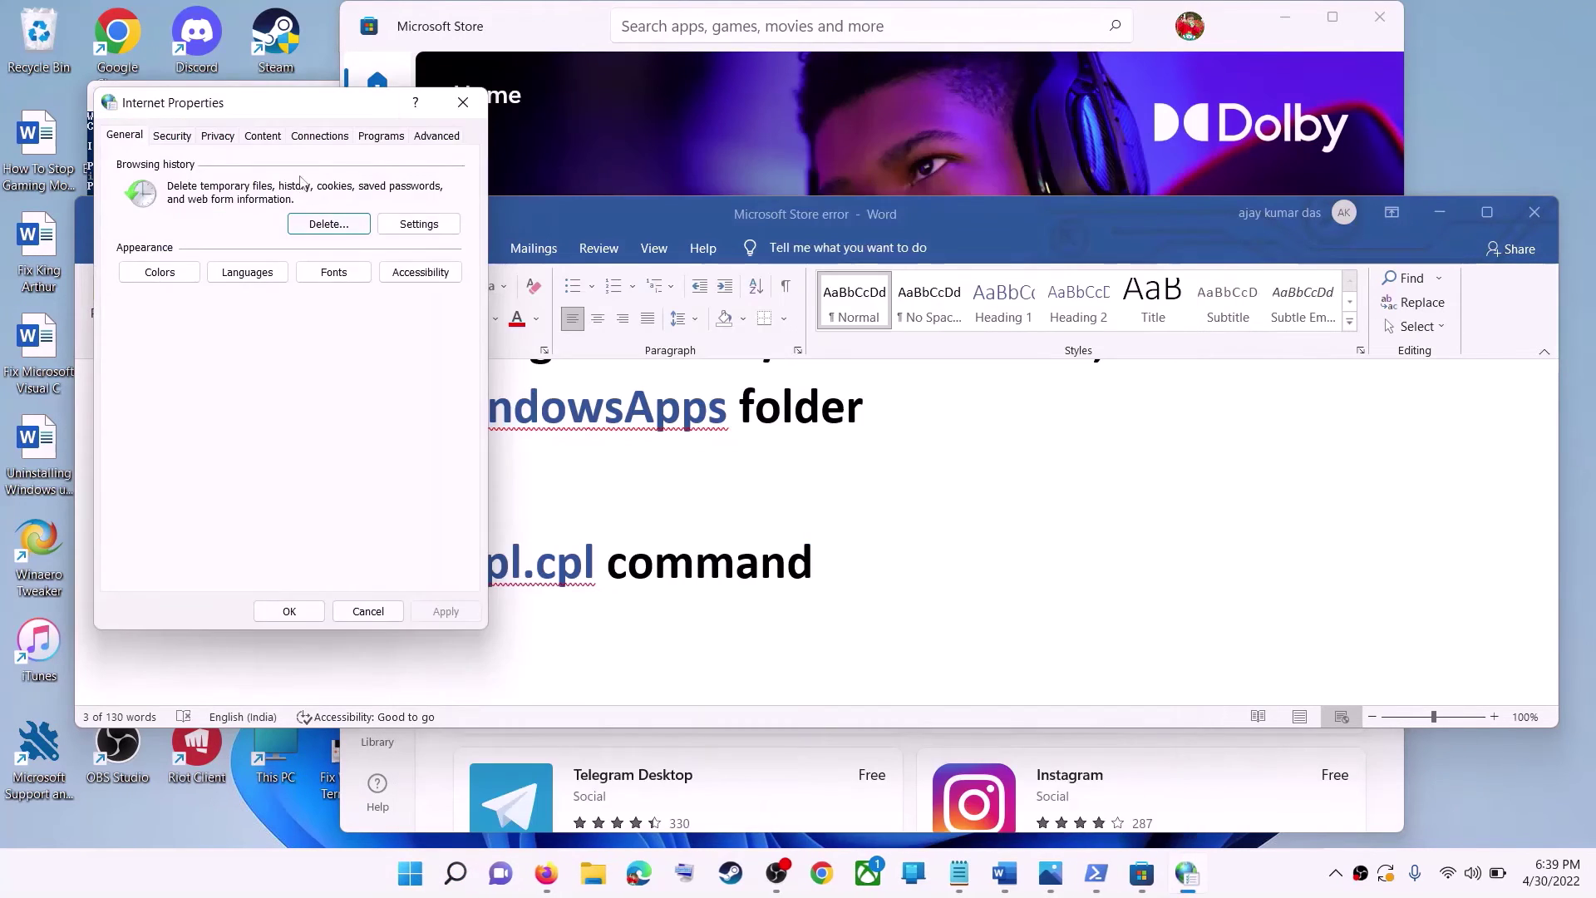
Check the TLS 1.0, 1.1, 1.2 and 1.3 options in the advanced Internet Properties settings and confirm the dialog
click(886, 202)
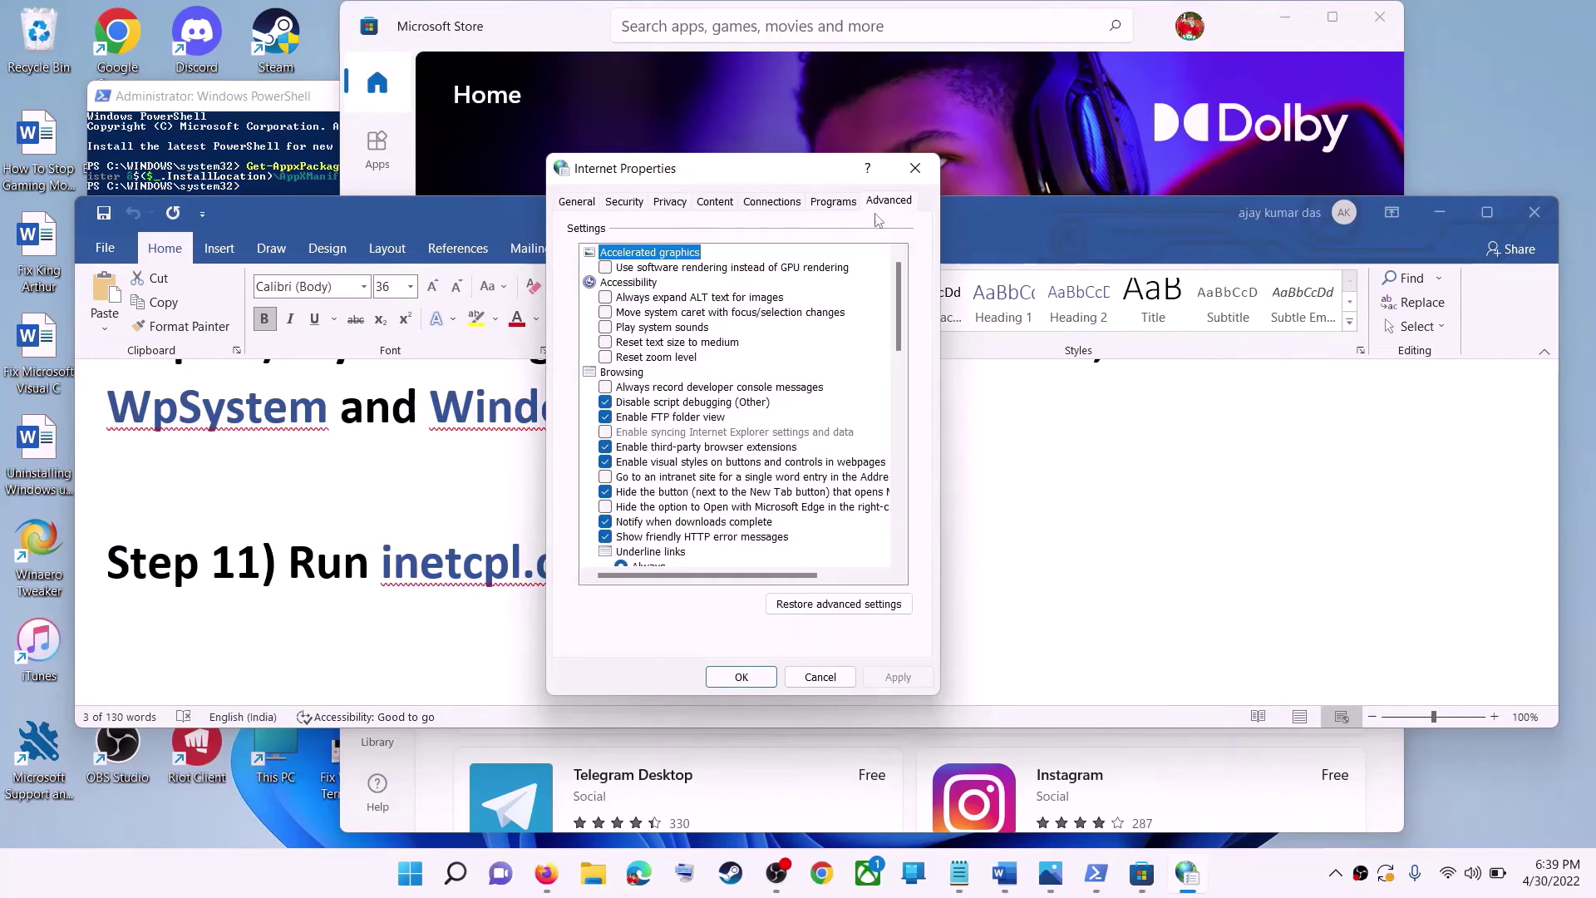
scroll(809, 381, down, 15)
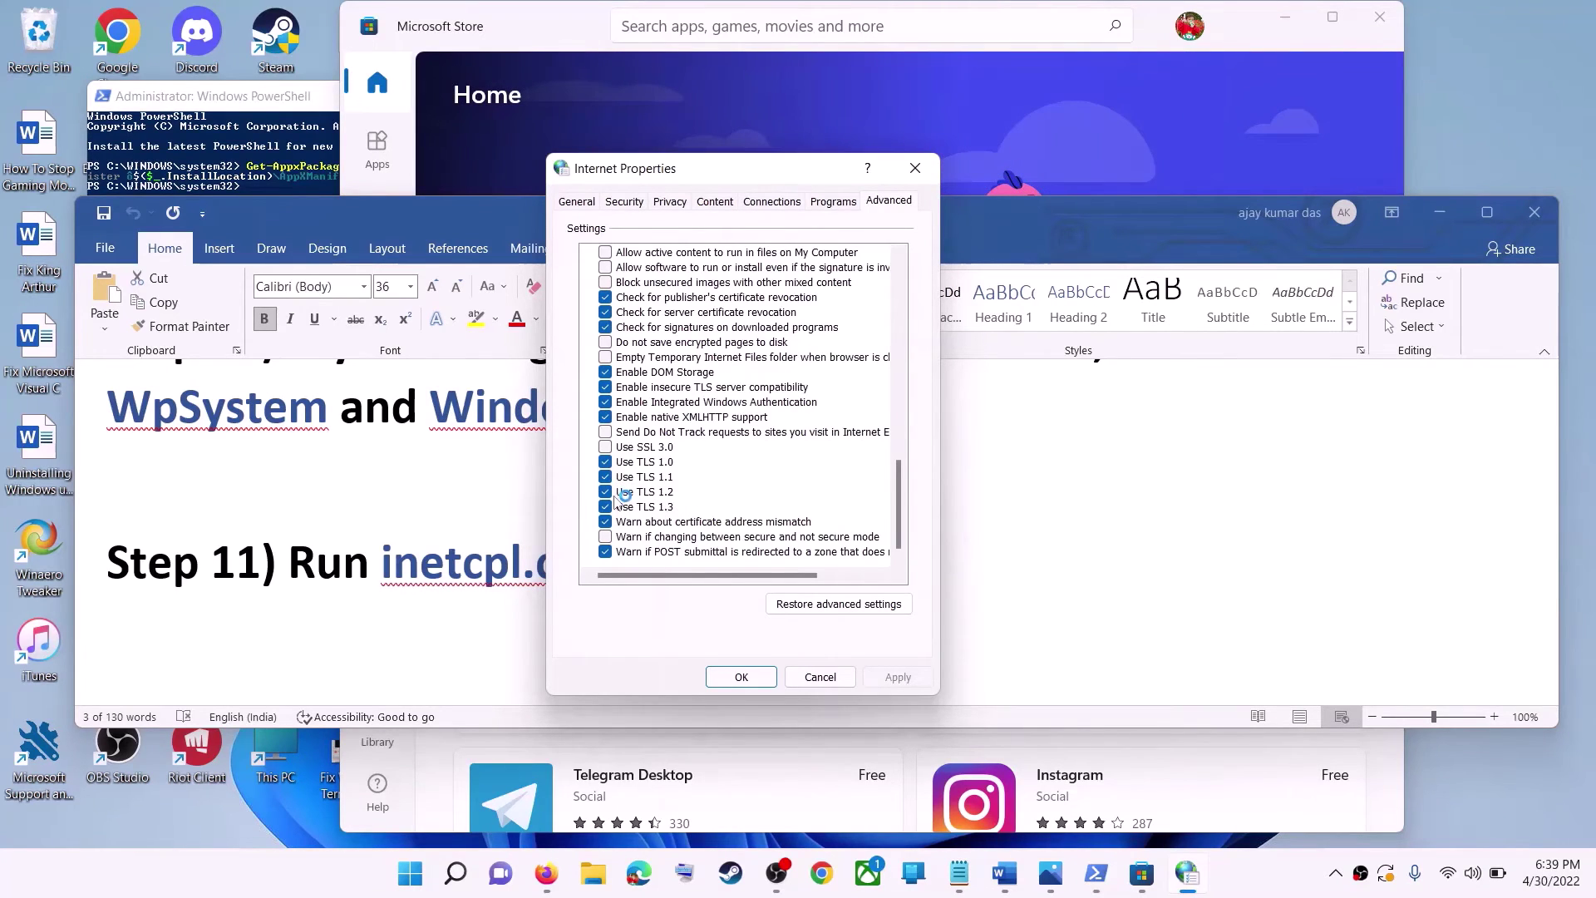
click(740, 678)
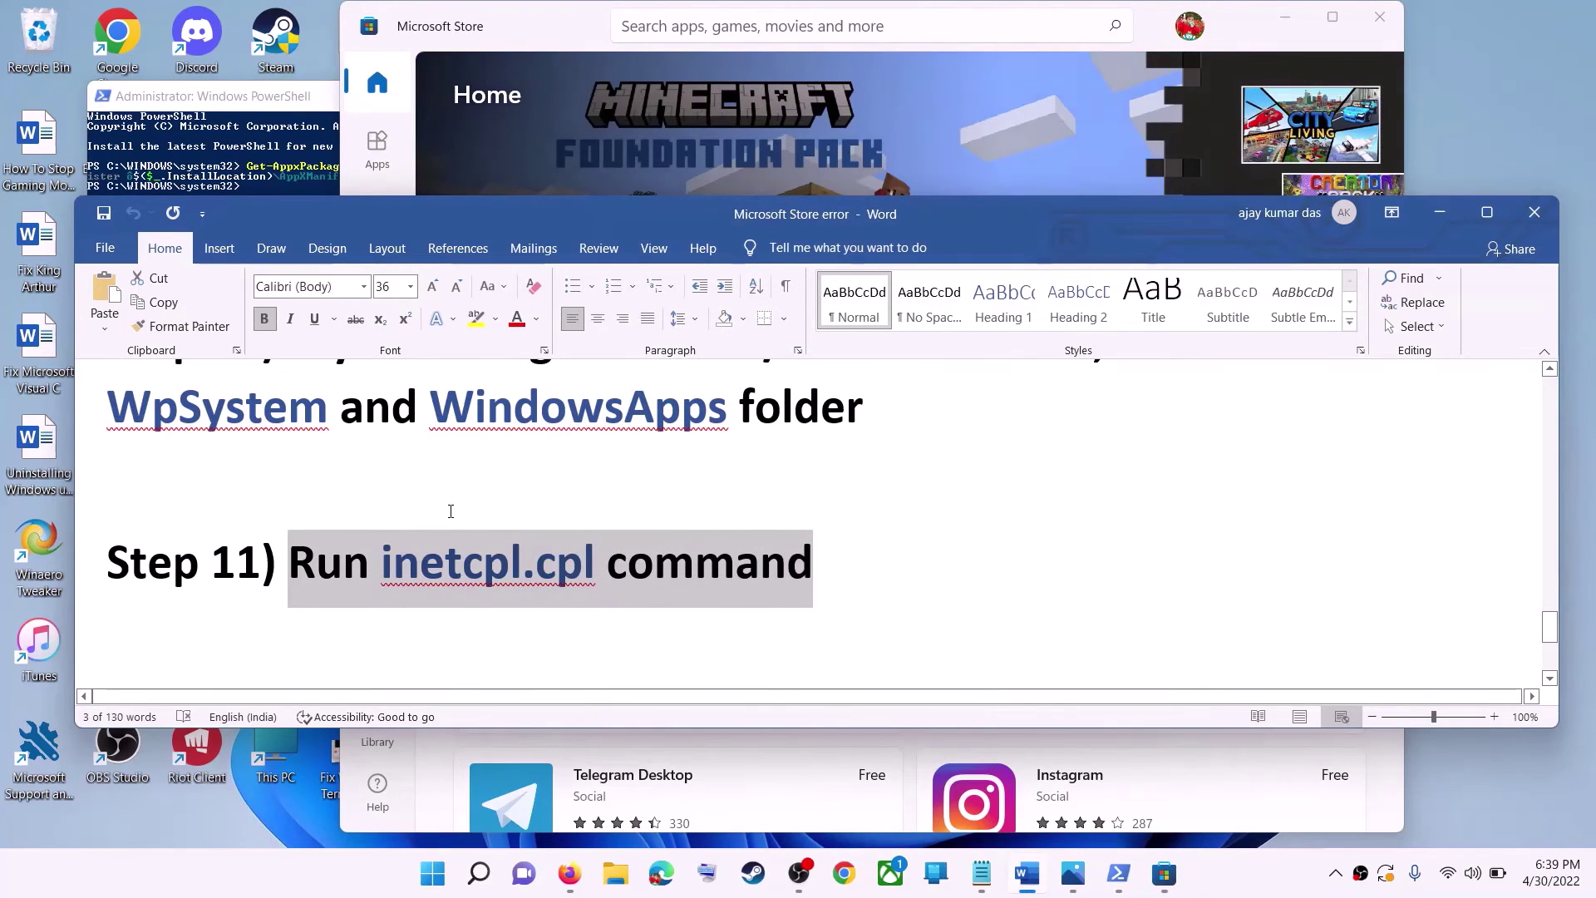
Review the instruction on updating Windows with the media creation tool and its Windows 10 and Windows 11 download links
click(483, 490)
scroll(549, 521, down, 5)
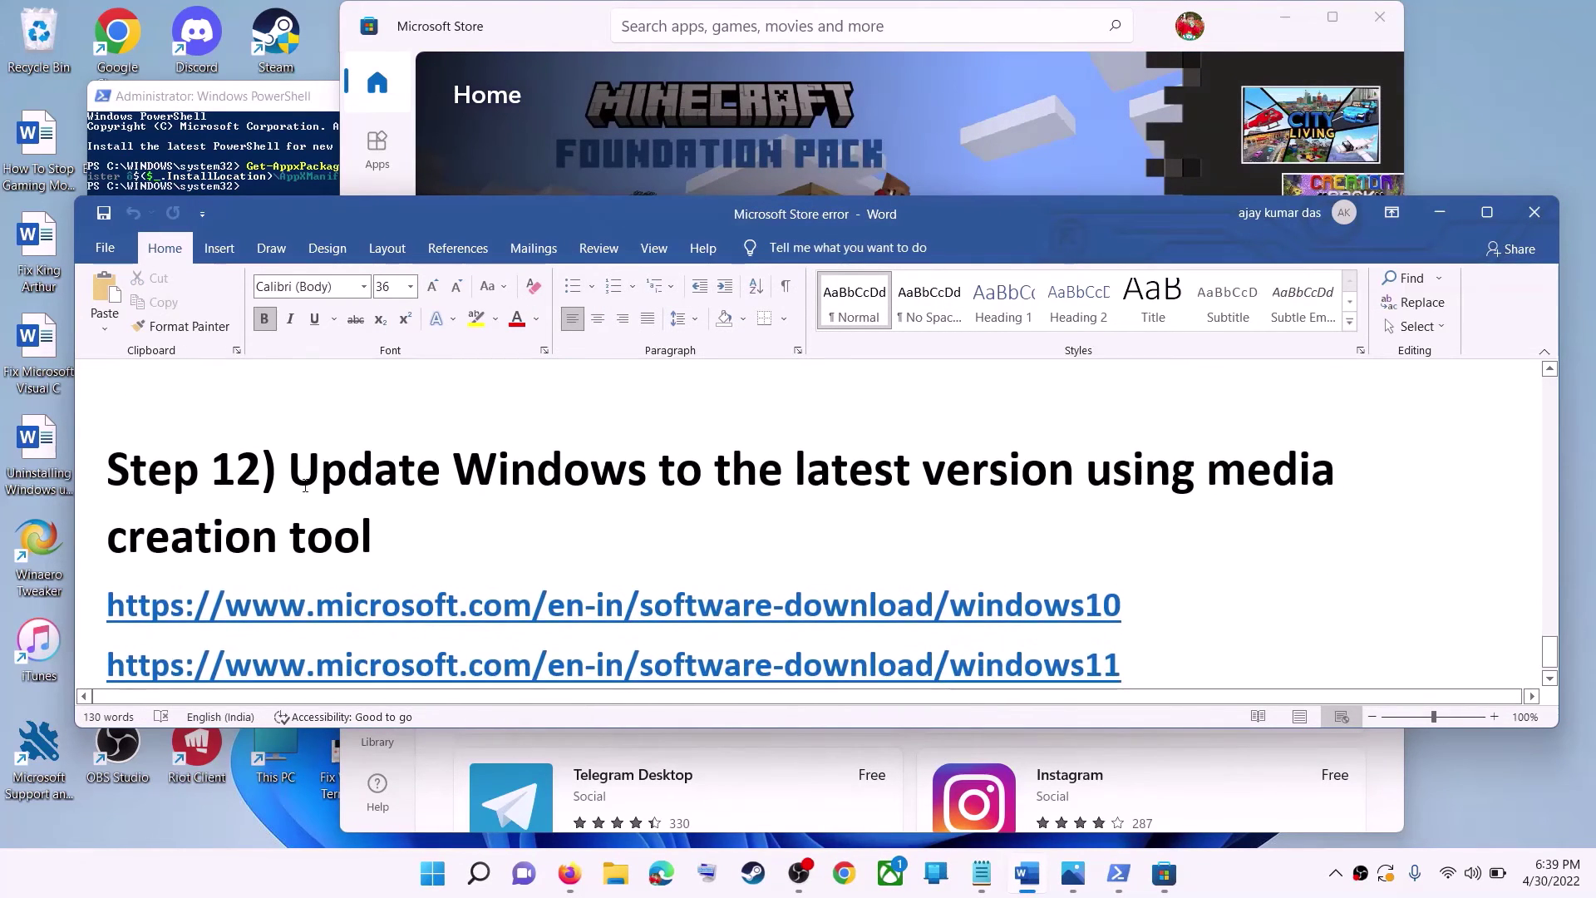
drag(289, 470, 1104, 528)
click(370, 560)
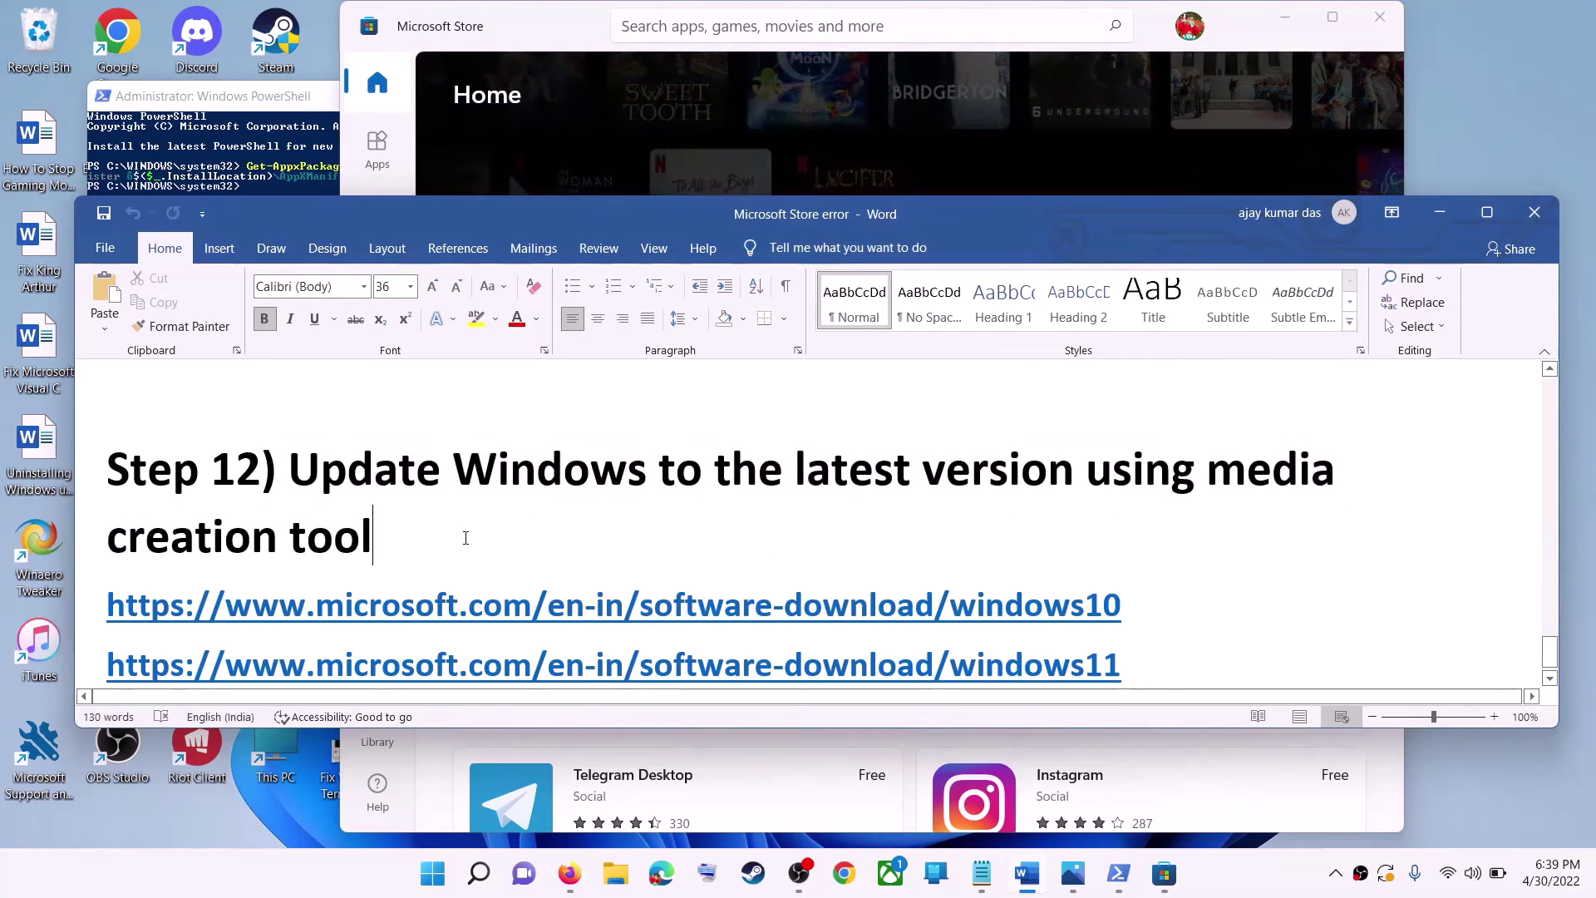
scroll(1108, 548, down, 1)
triple_click(1161, 566)
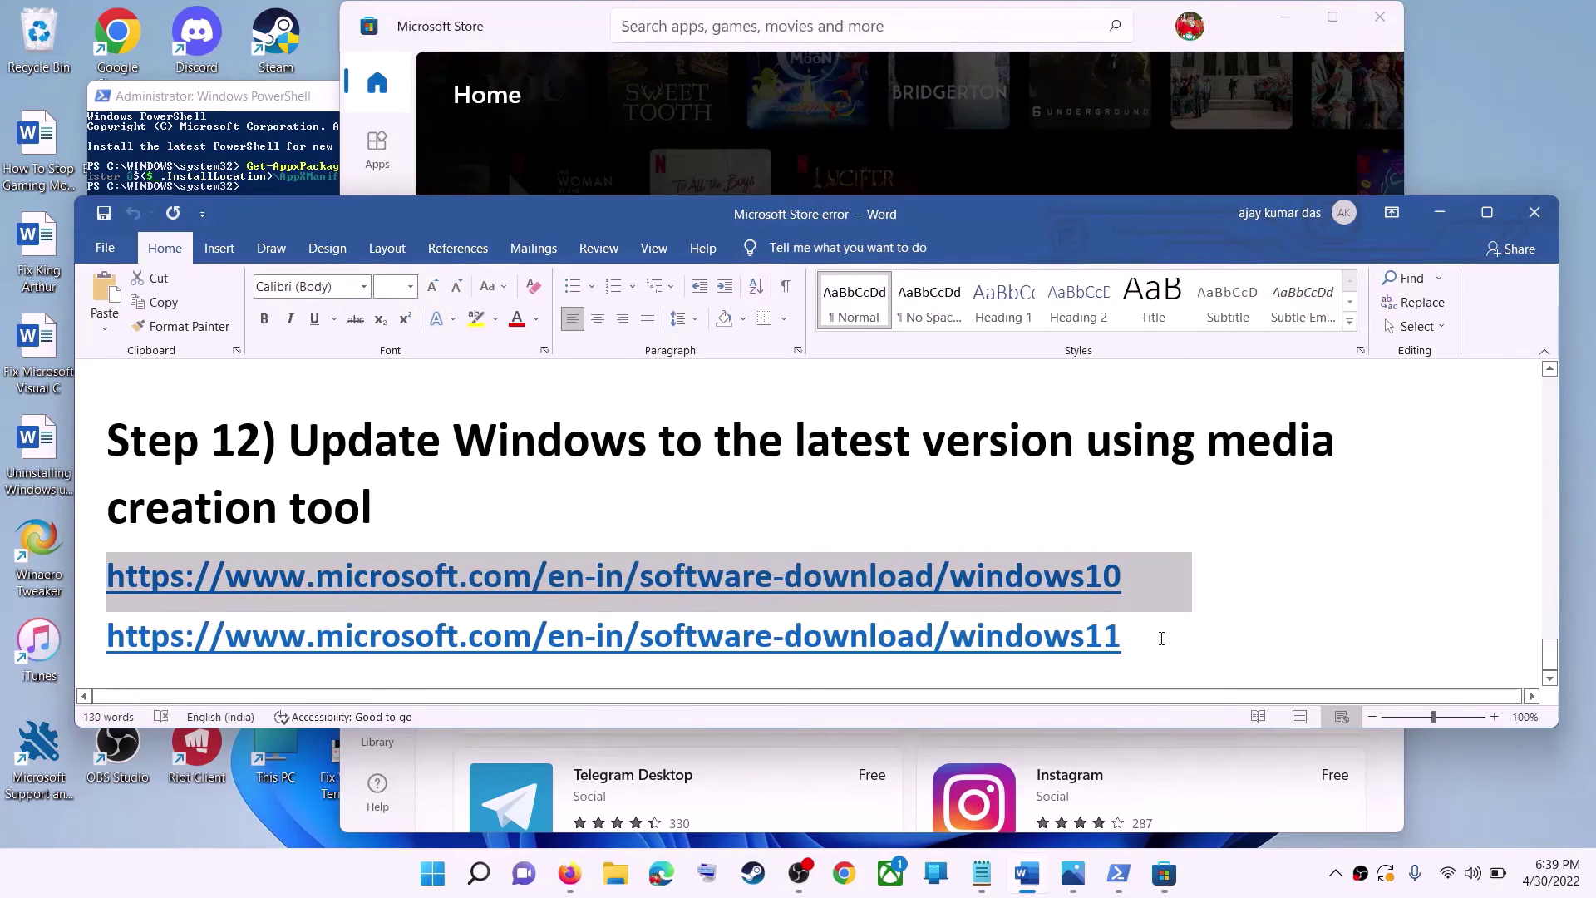
triple_click(1161, 638)
click(1207, 696)
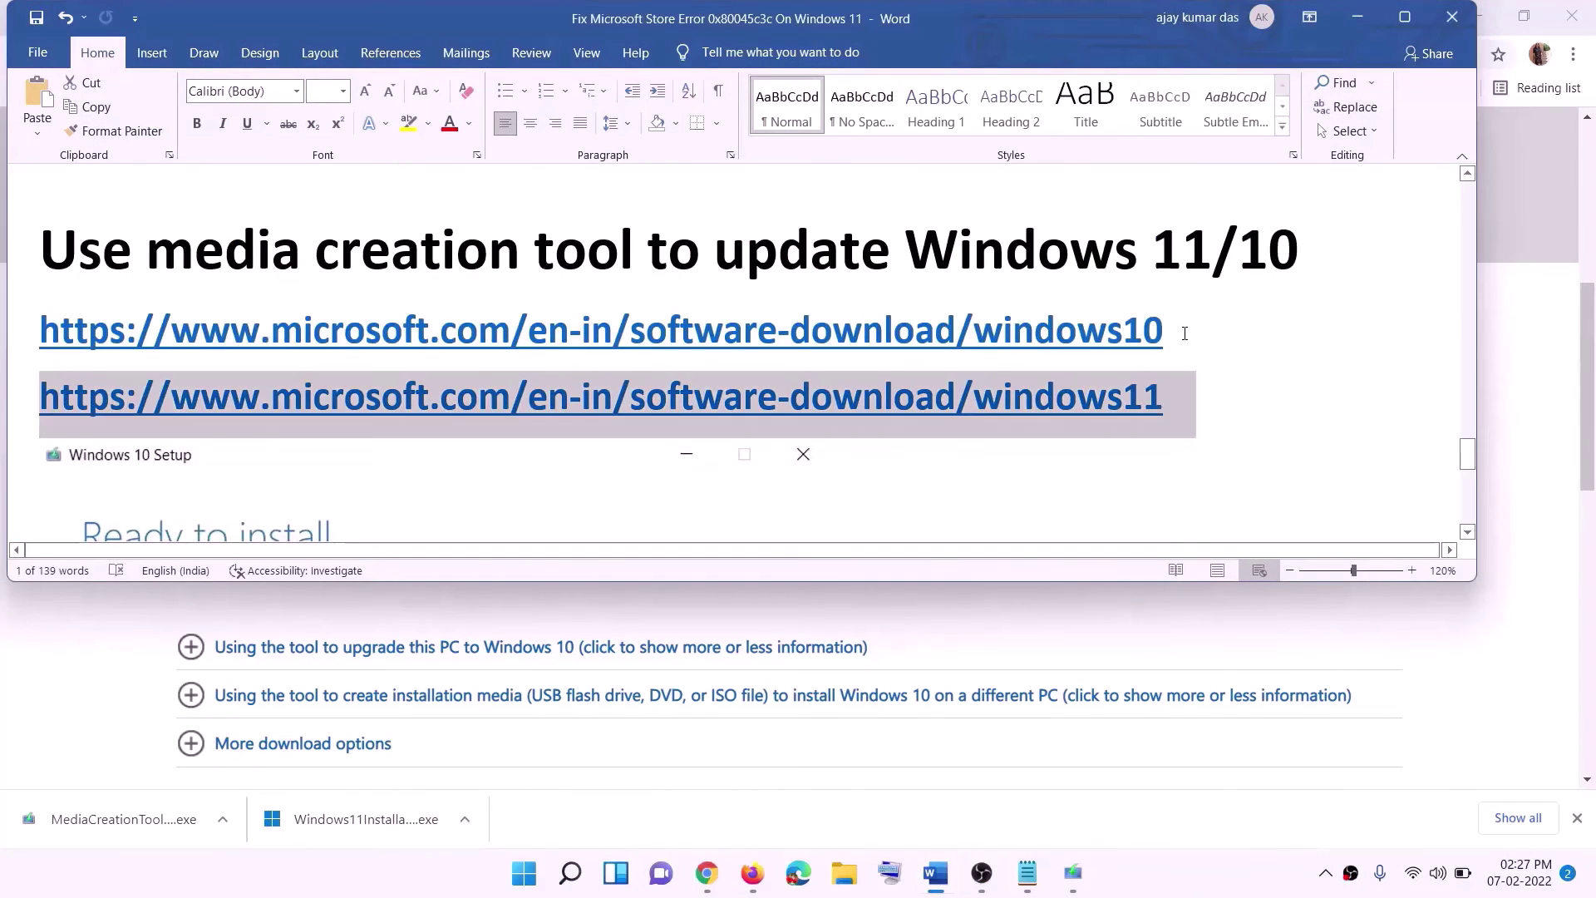
triple_click(1179, 329)
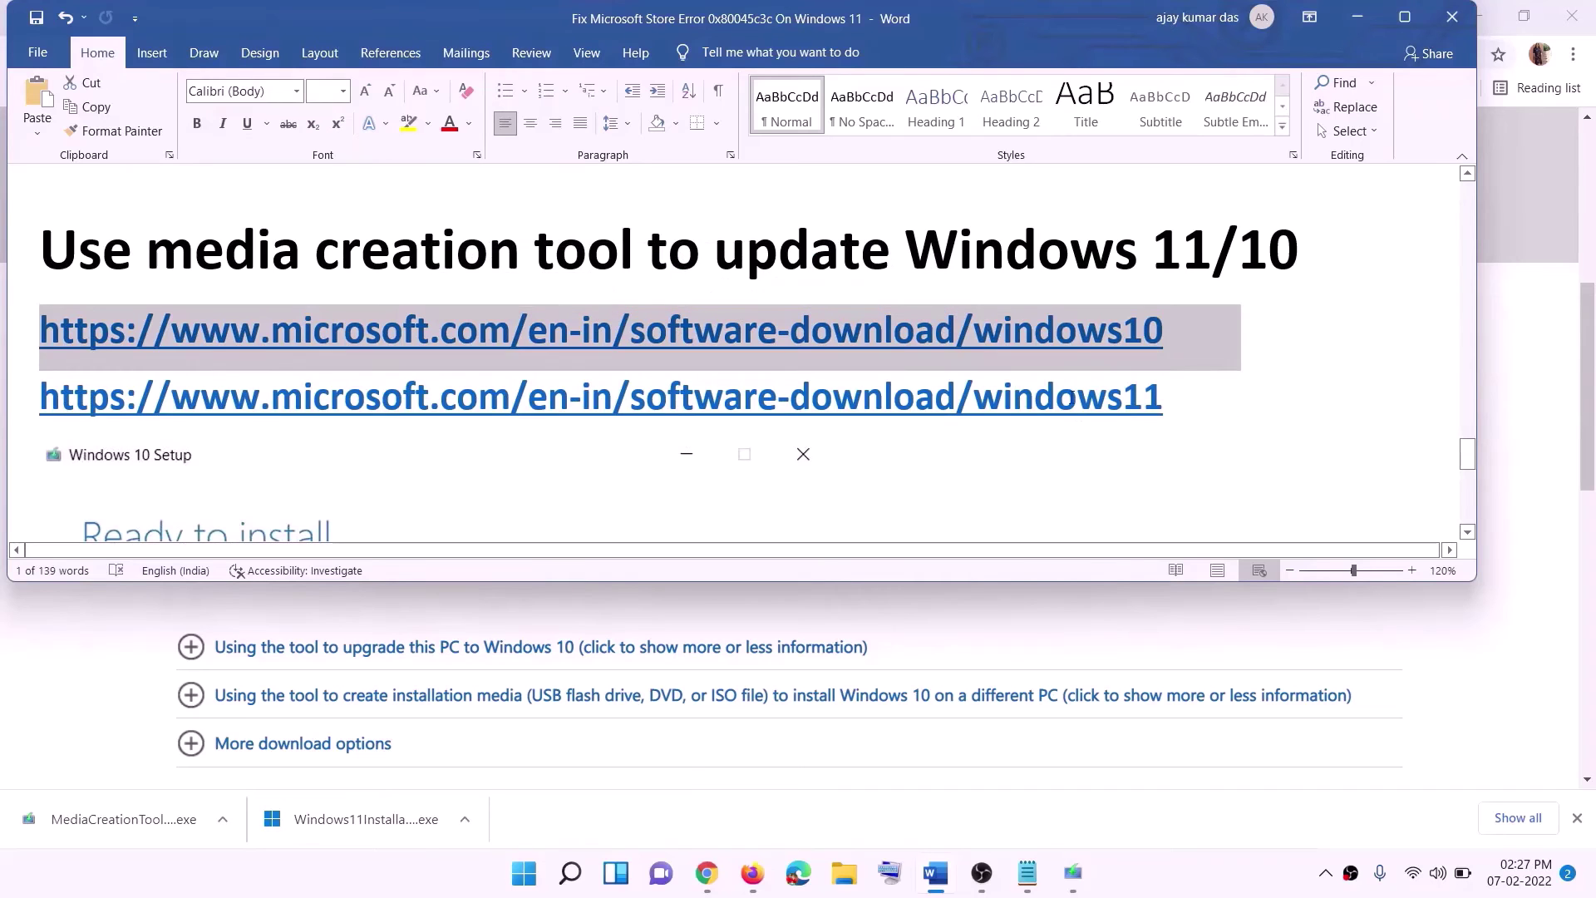
drag(1072, 397, 241, 397)
Switch to the Windows 10 download page in Chrome and examine its section on the media creation tool
click(1360, 22)
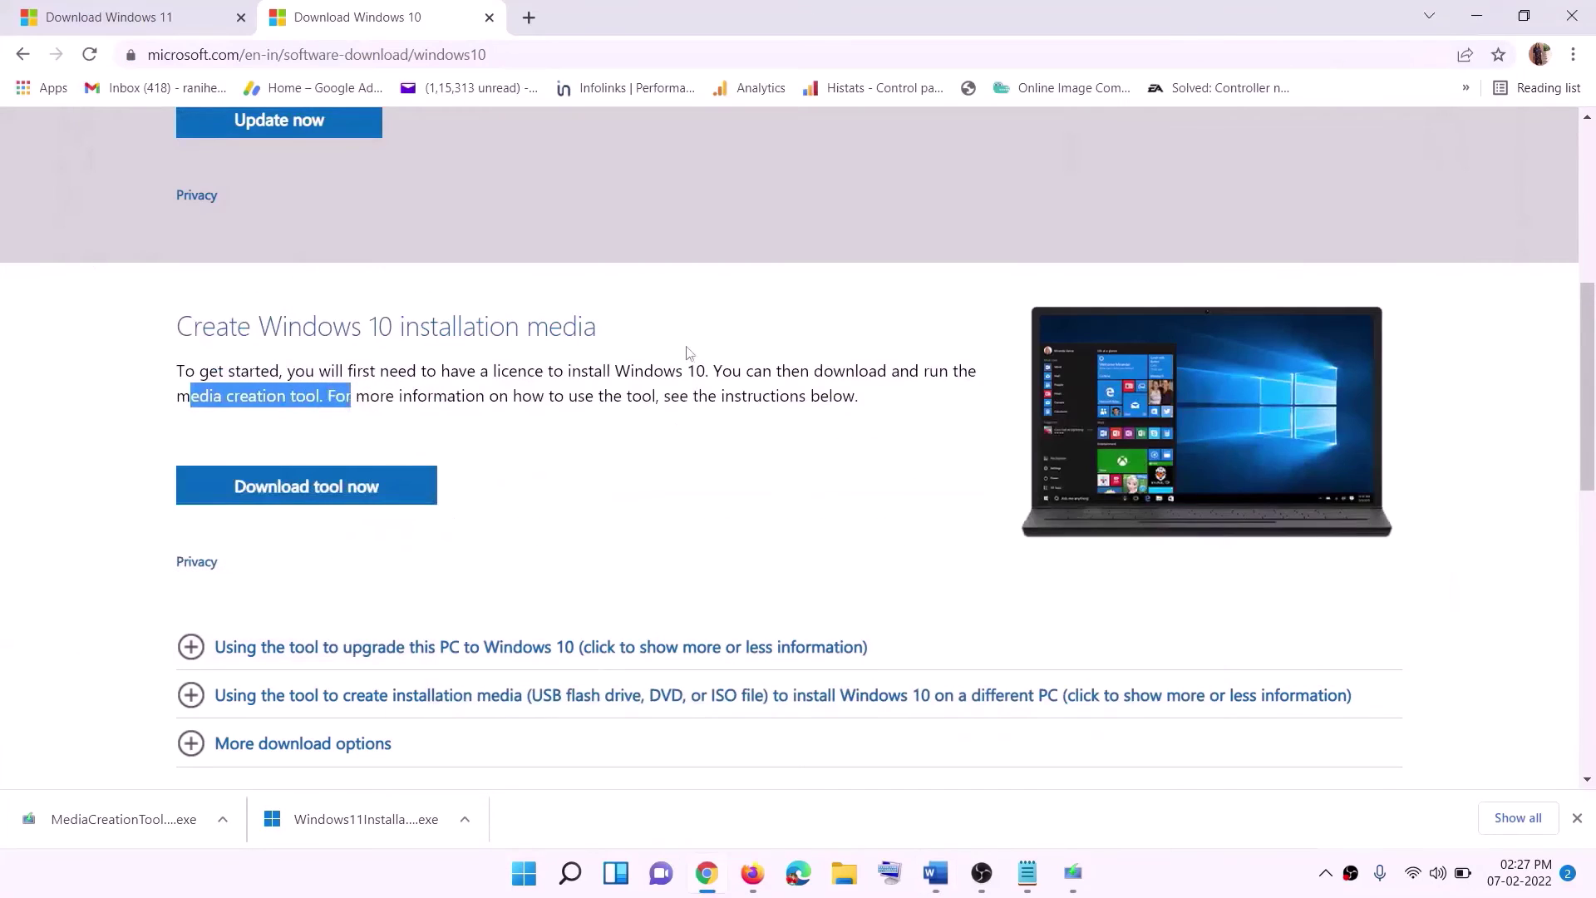
scroll(686, 353, up, 6)
scroll(493, 304, down, 5)
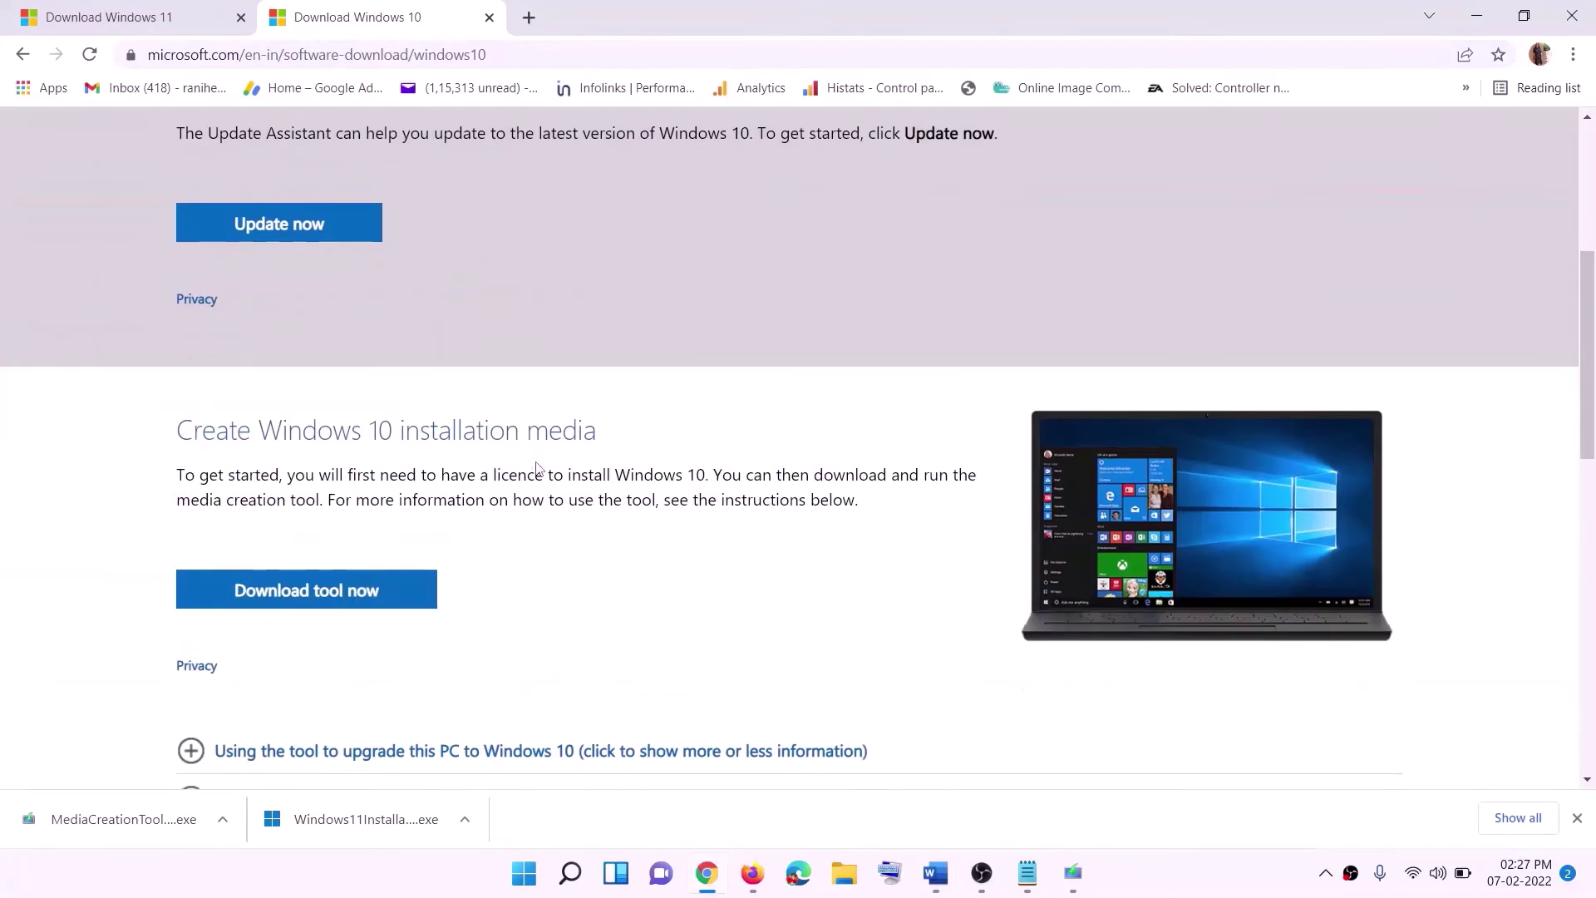
drag(190, 500, 355, 500)
scroll(443, 474, down, 3)
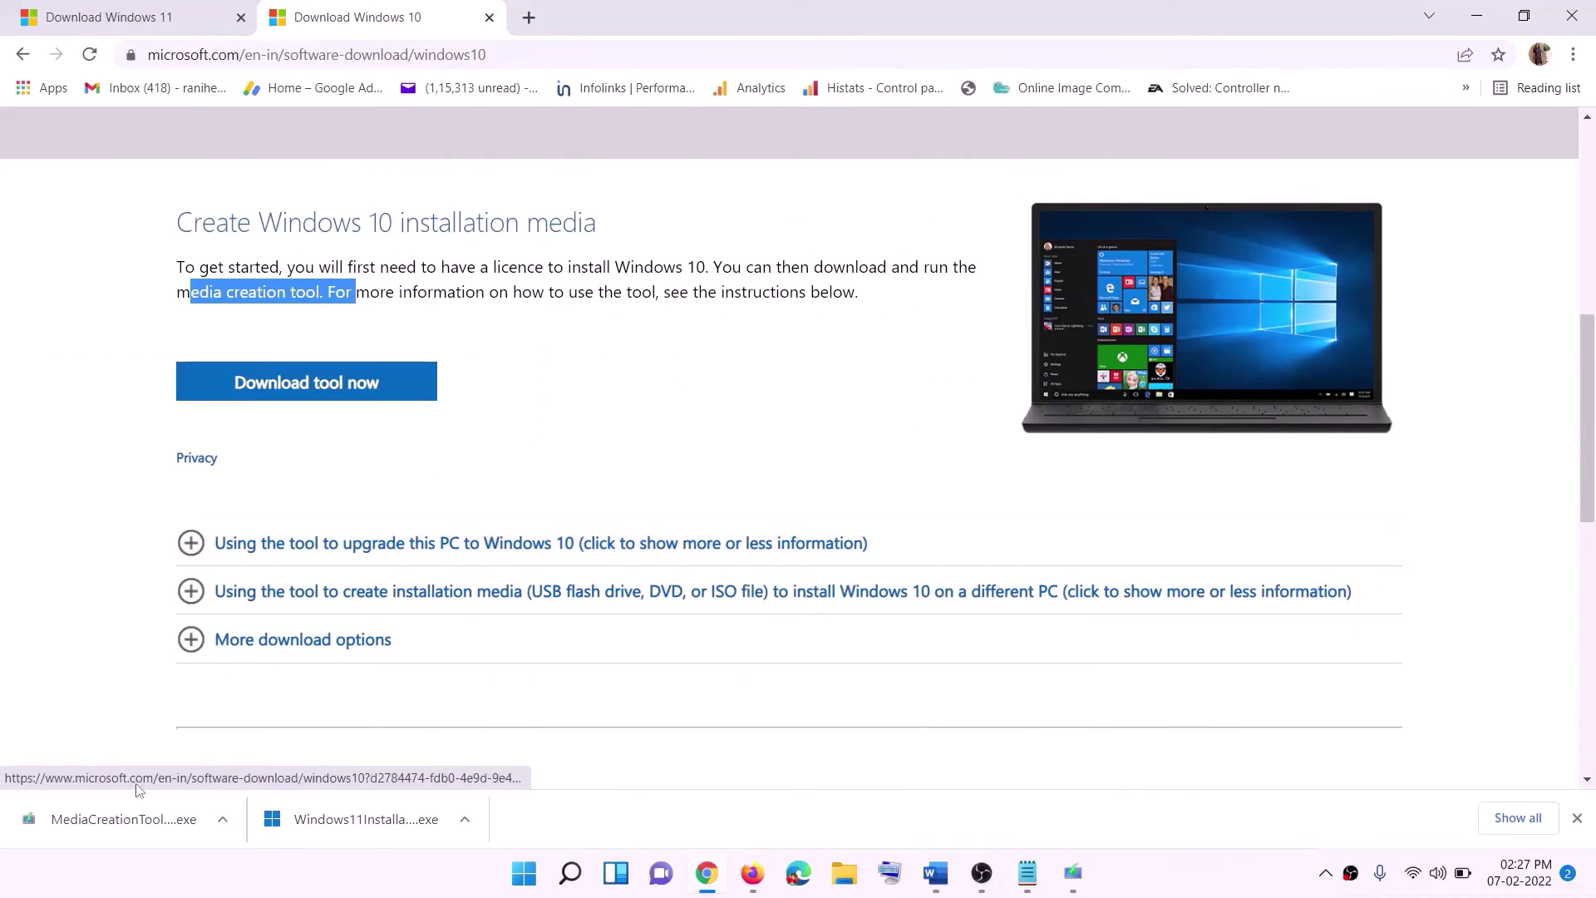
Accept the license terms in Windows 10 Setup and start the download with the Upgrade this PC now option
click(1076, 877)
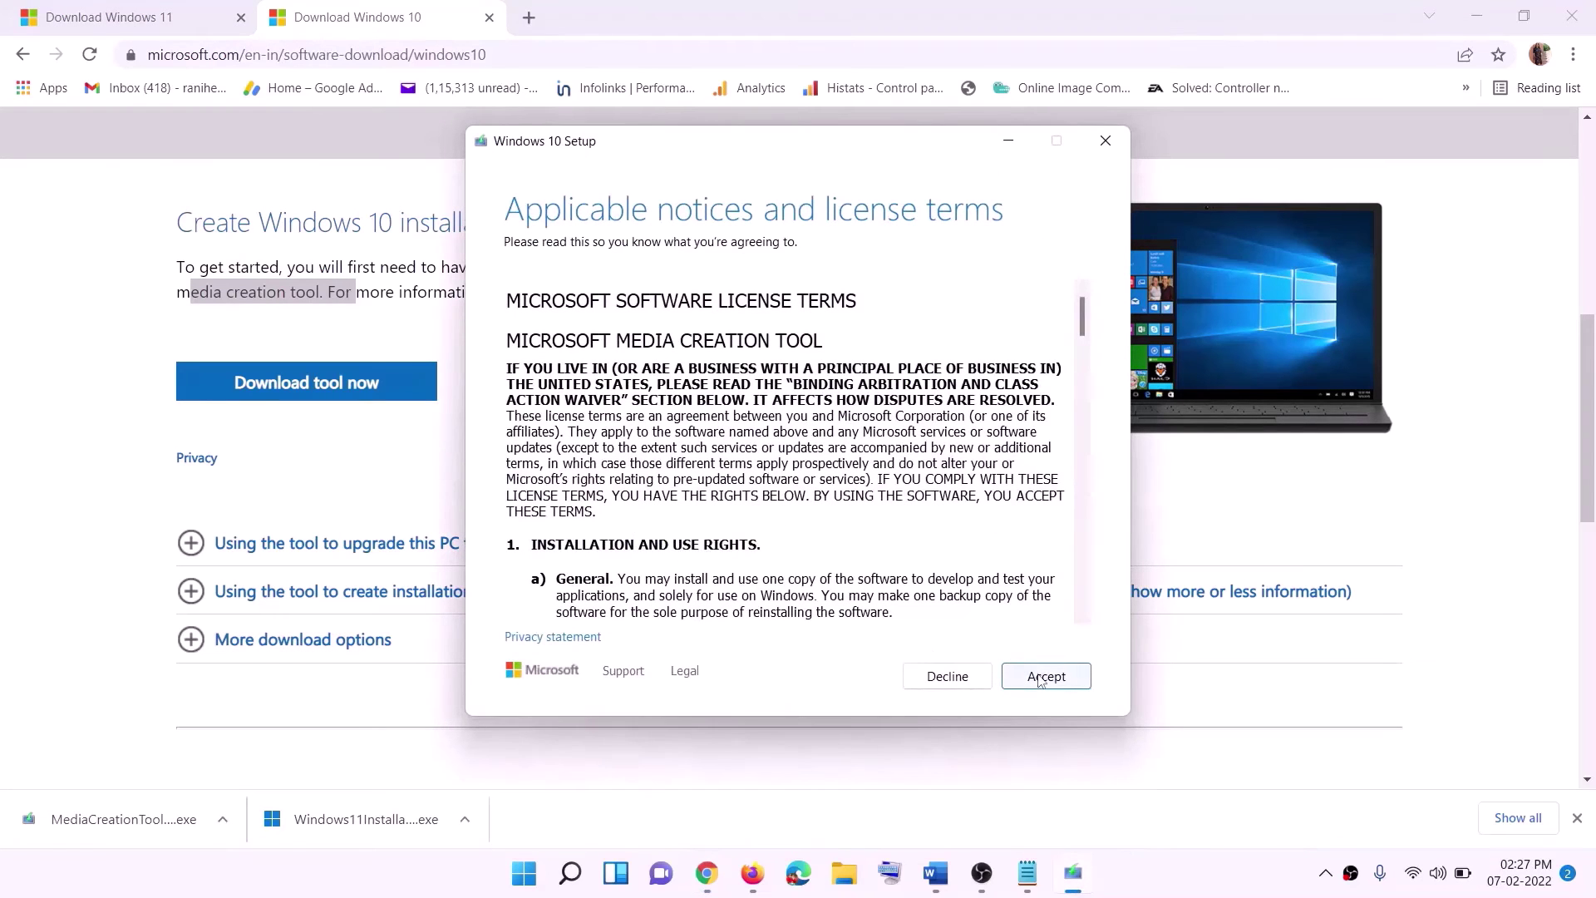
click(1039, 678)
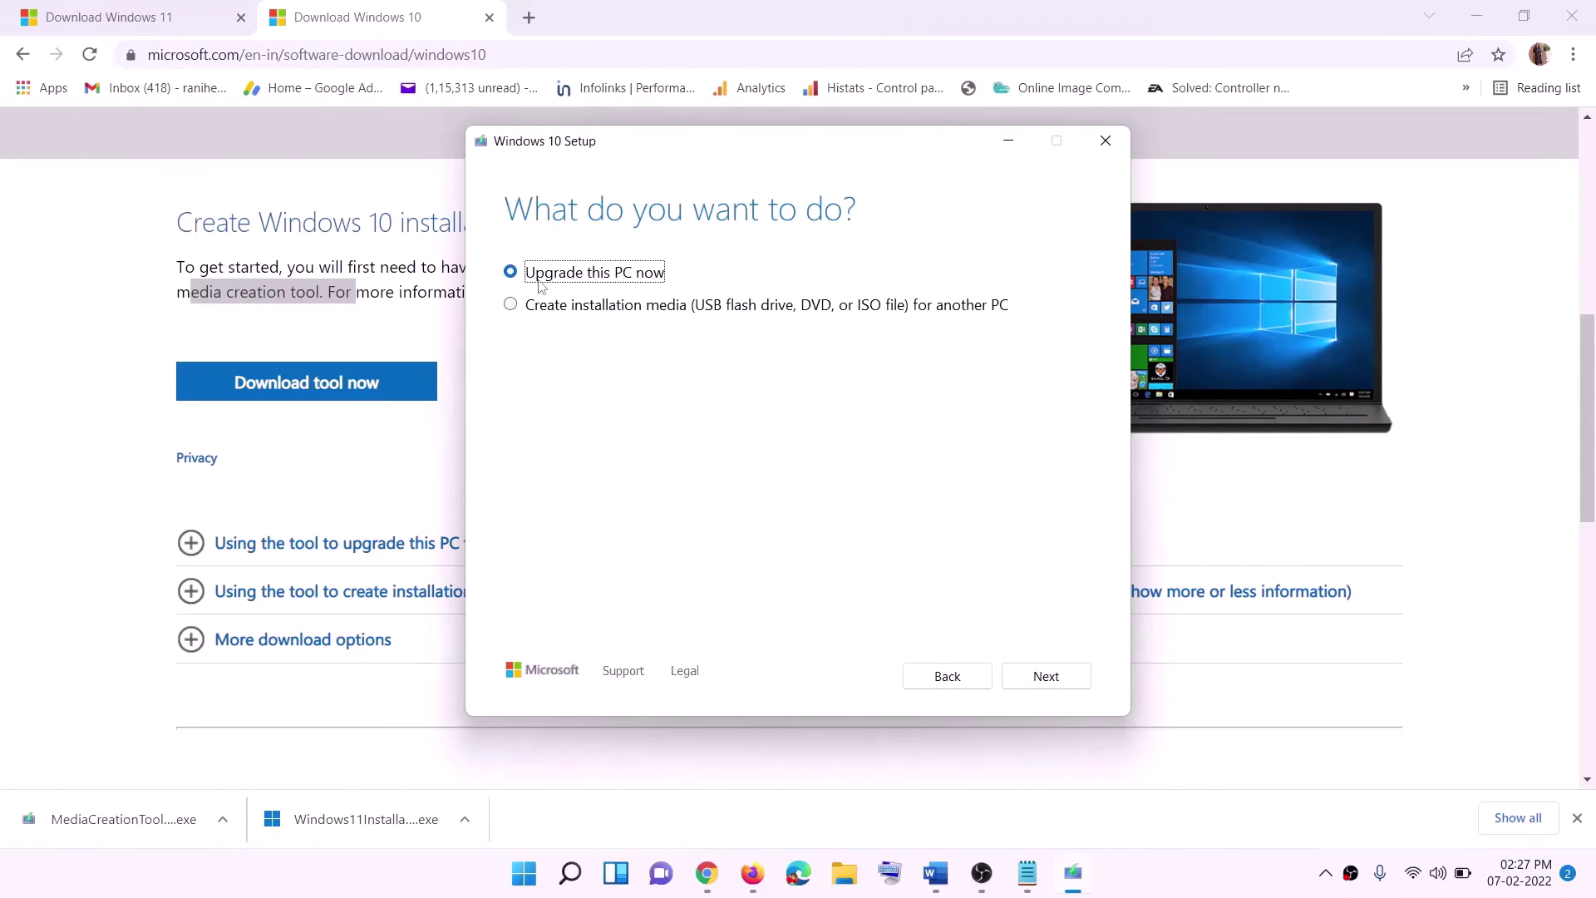
click(1044, 674)
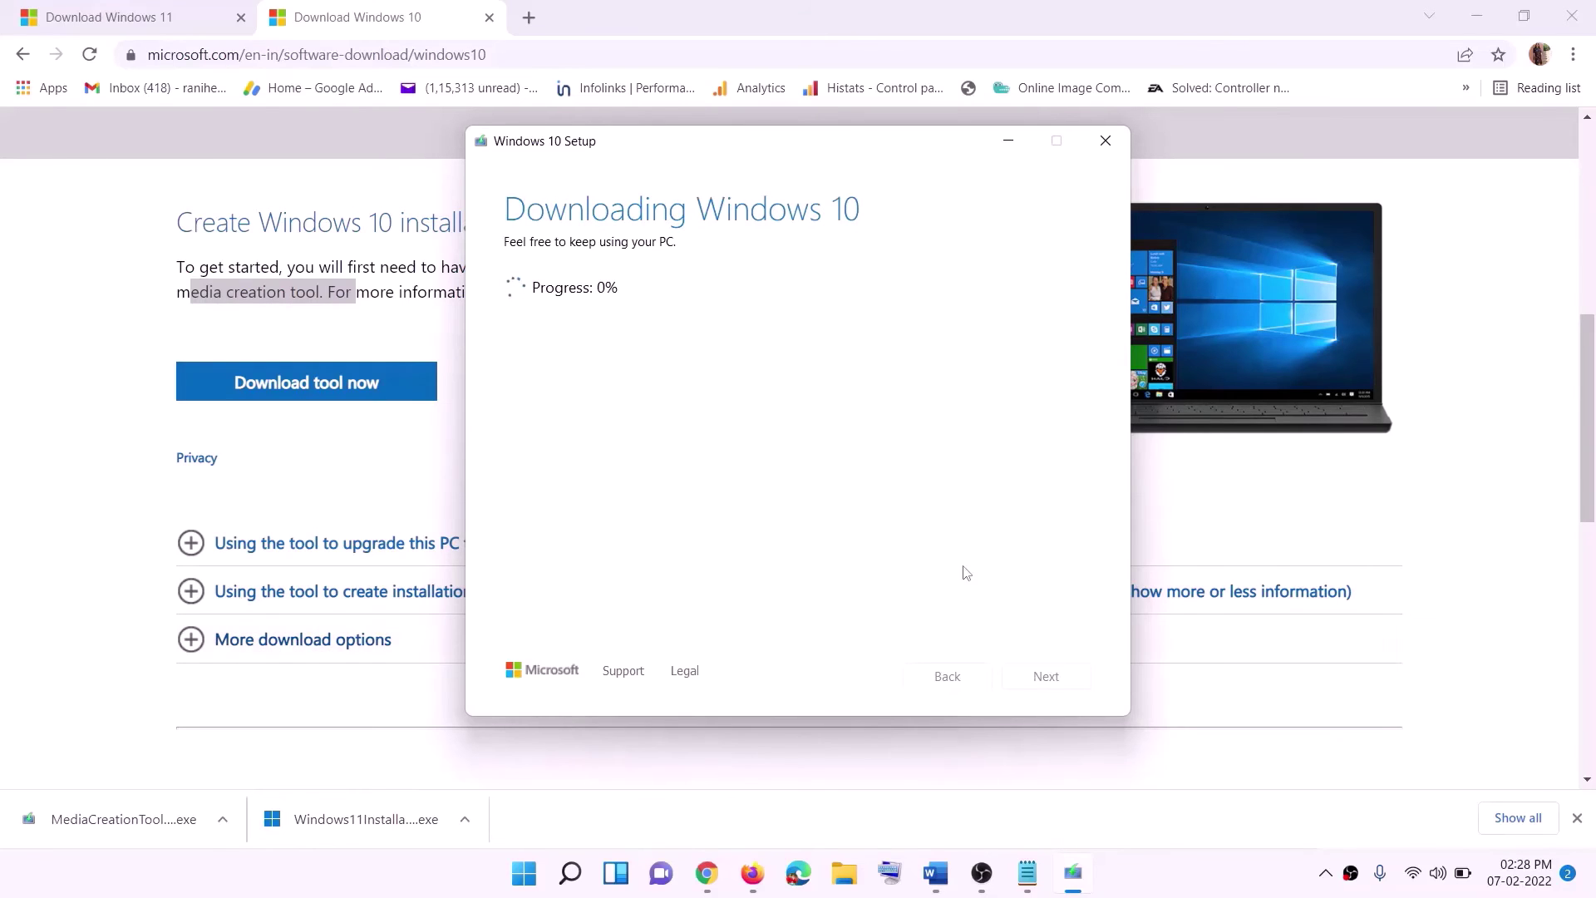
click(1179, 890)
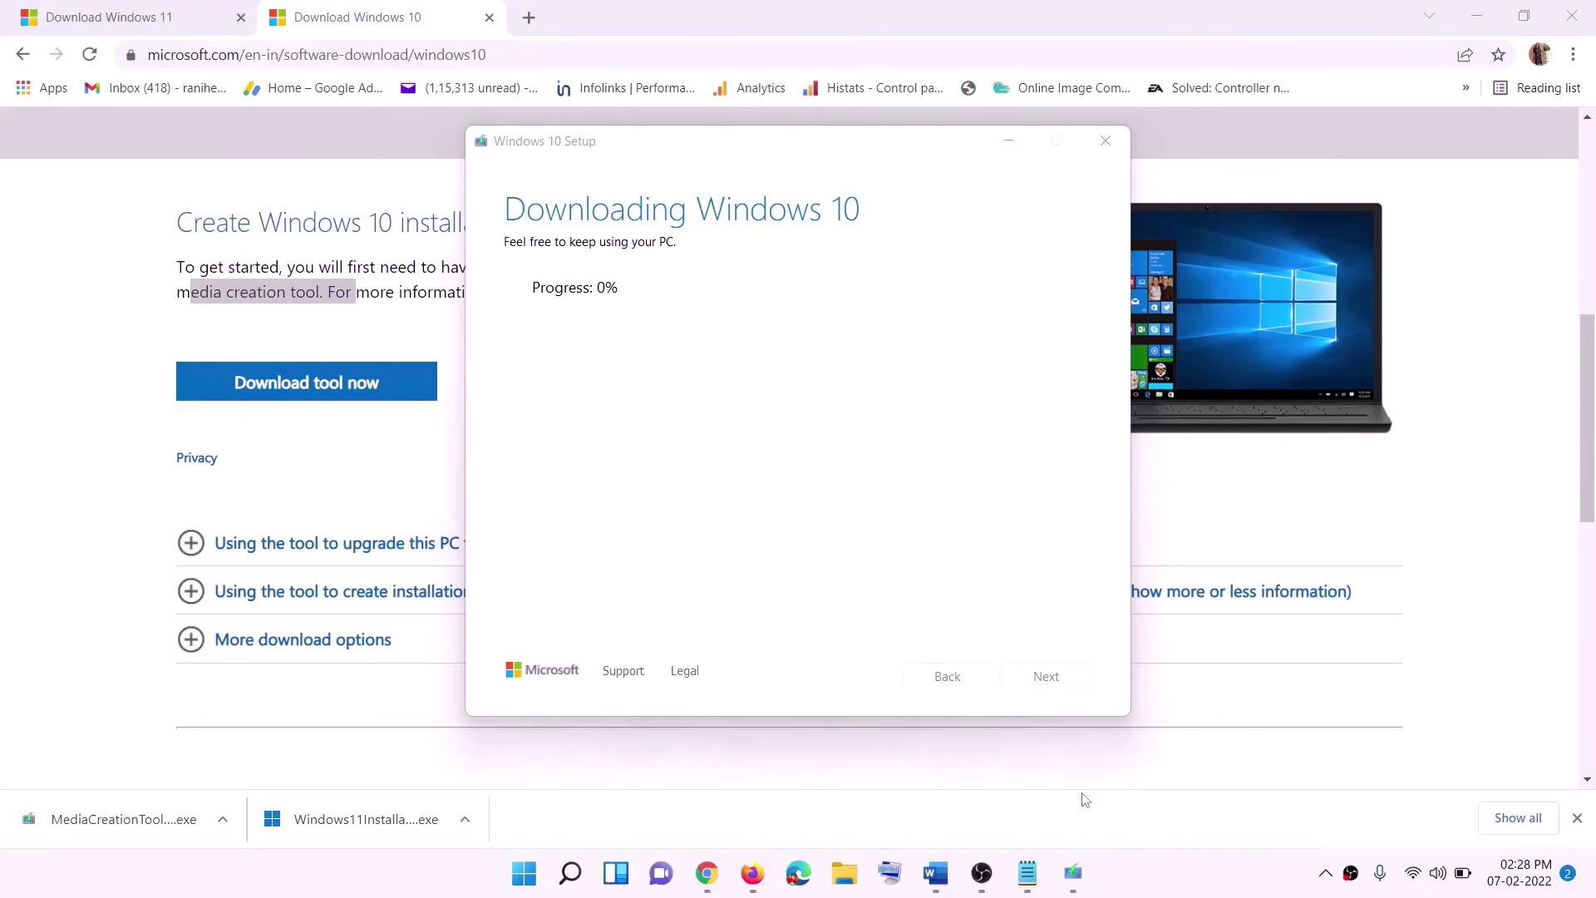
Switch to the Word document, maximize it and examine the Ready to install screenshot with its options for what to keep
click(946, 888)
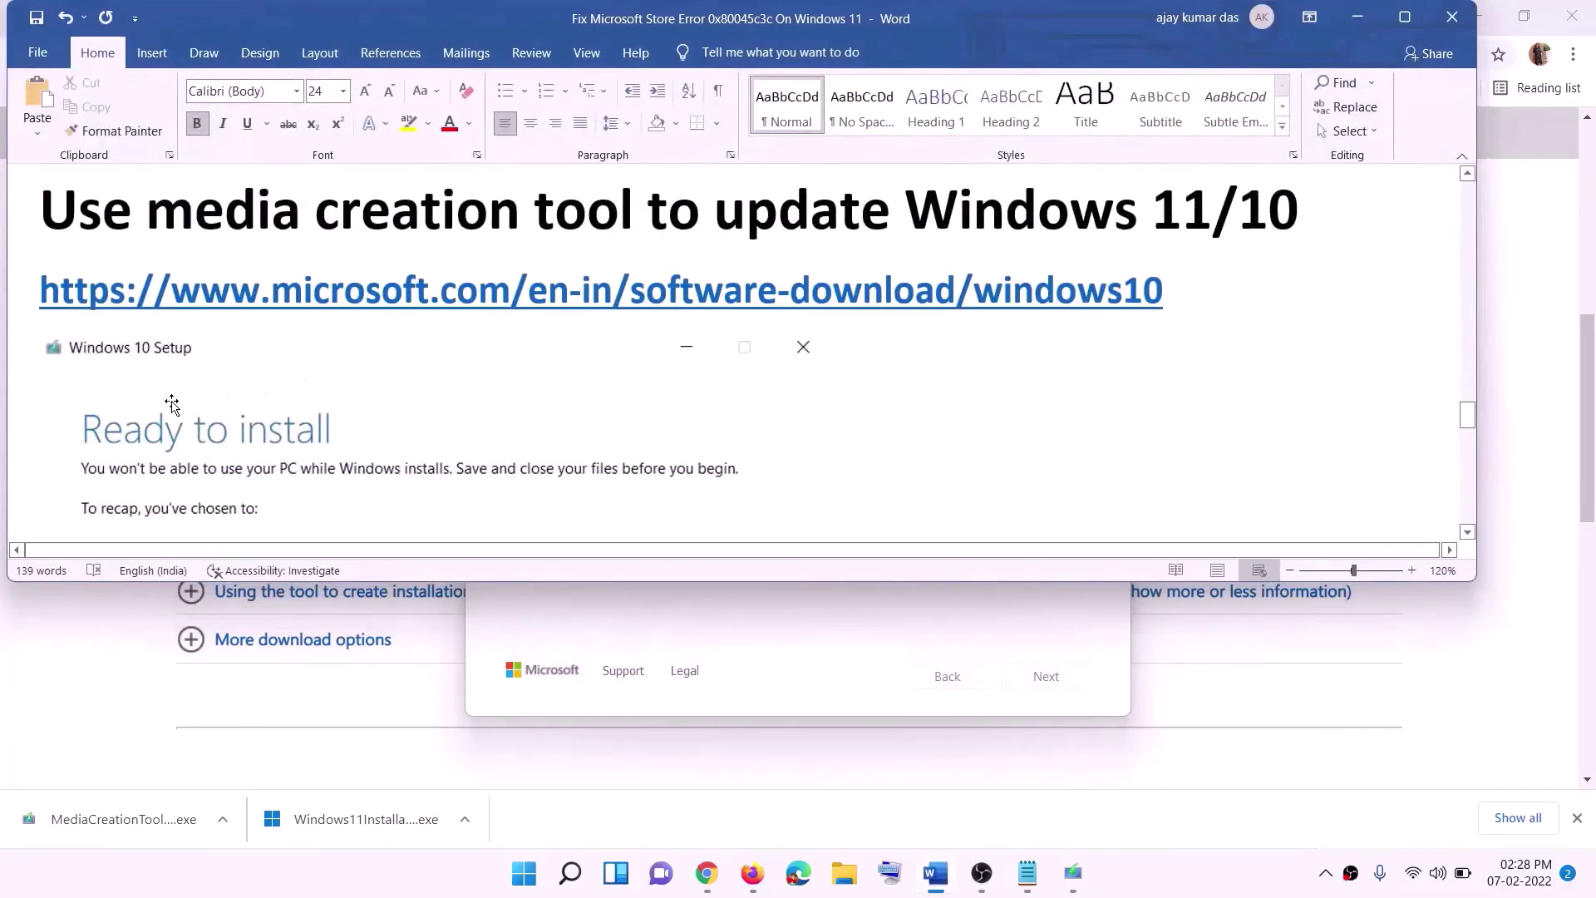
scroll(172, 403, down, 1)
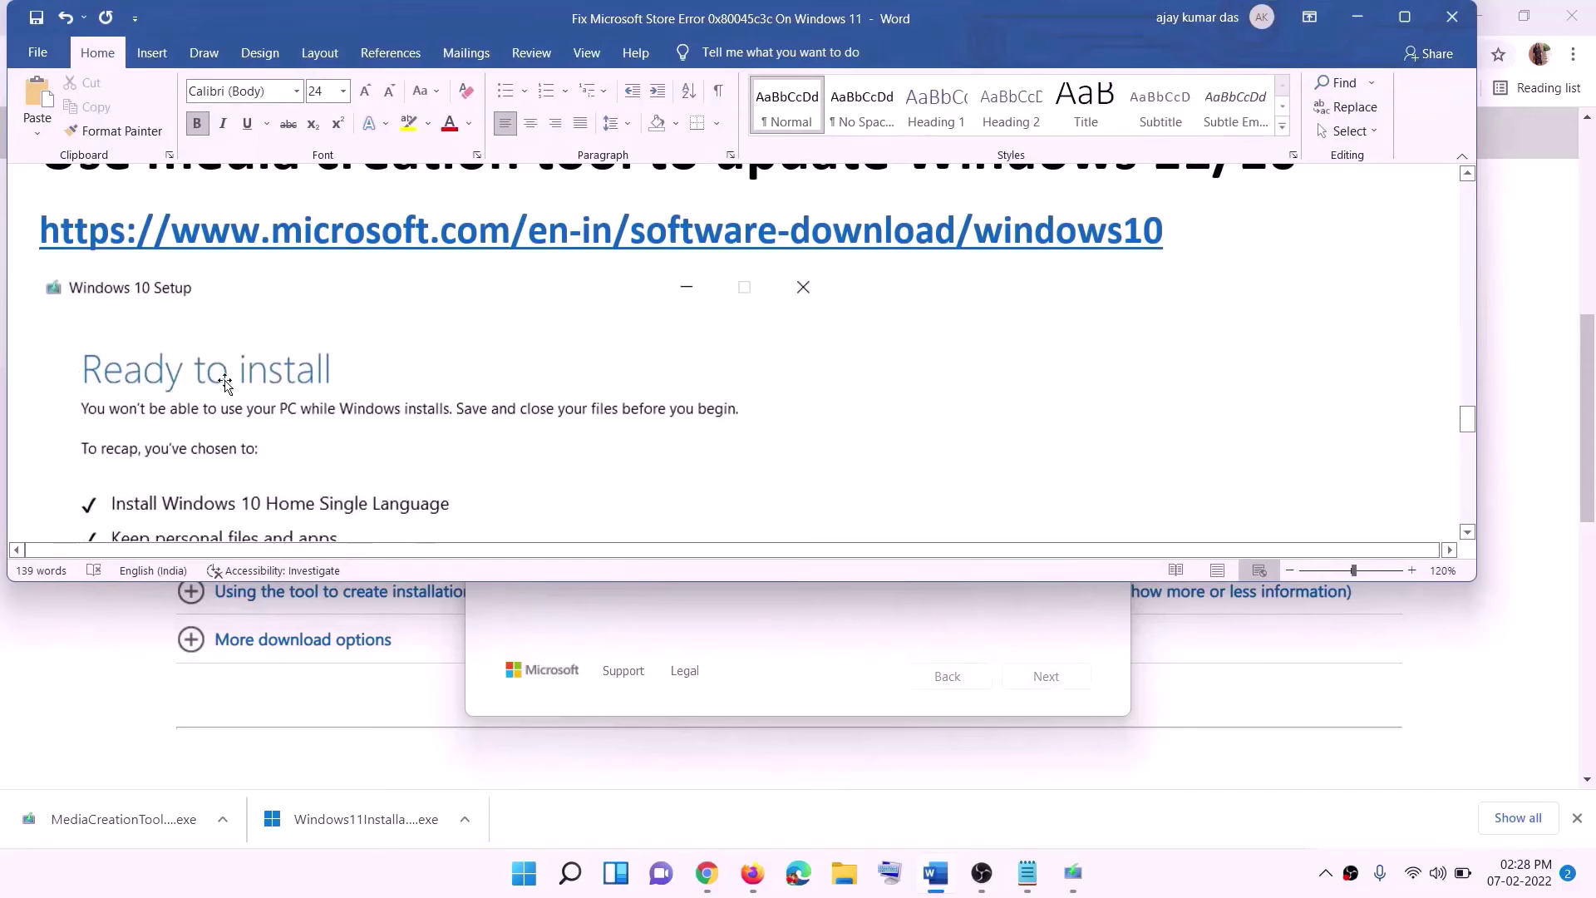
click(1404, 18)
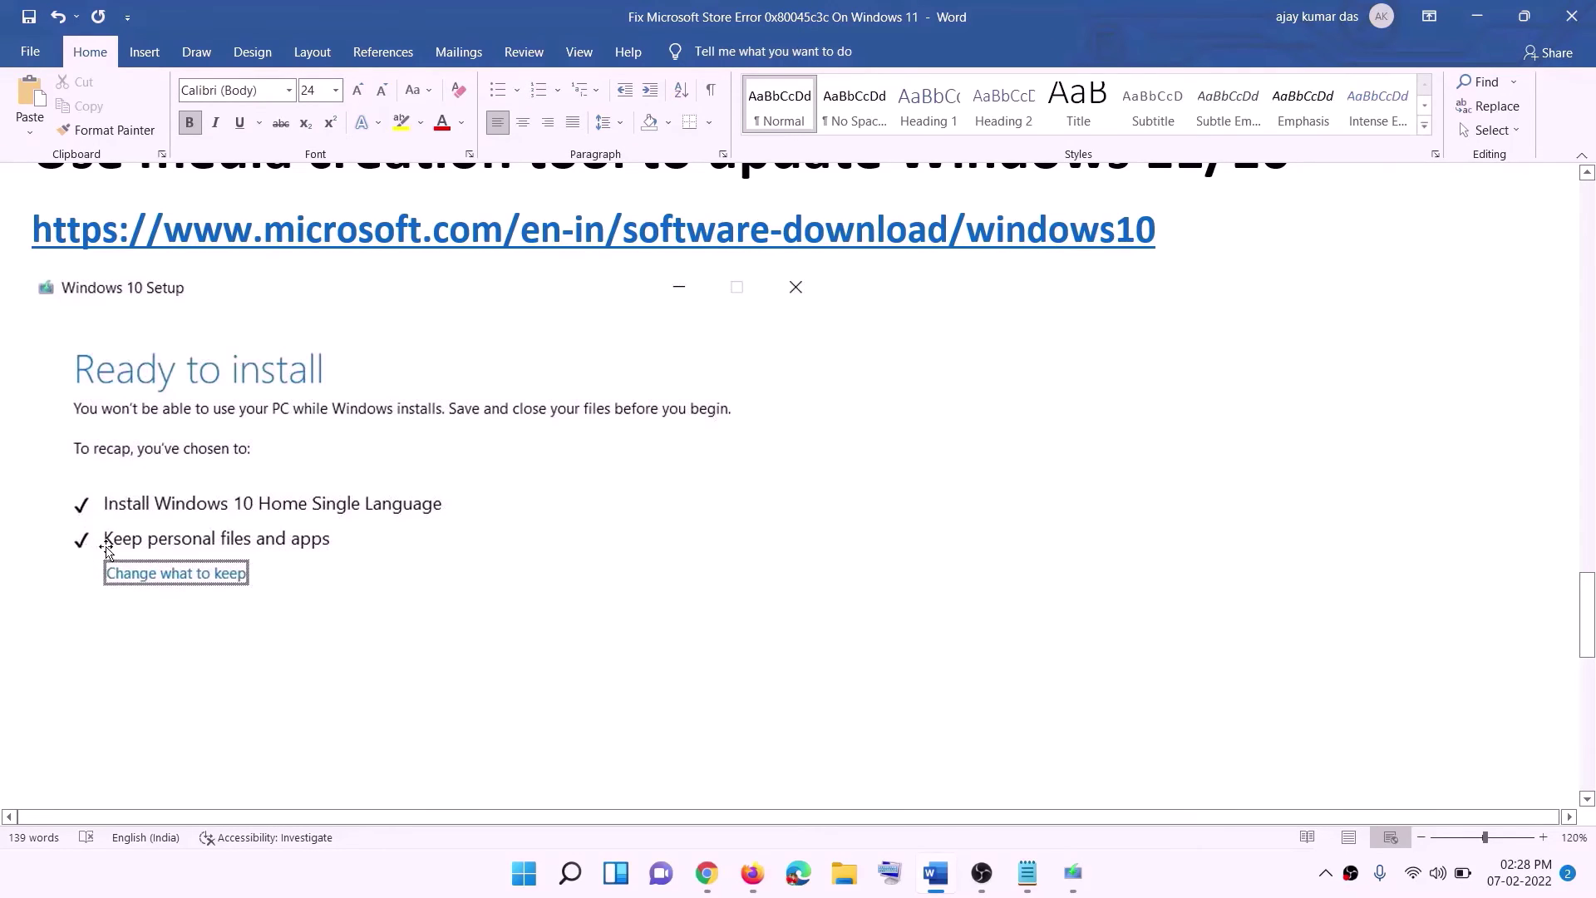
scroll(820, 579, down, 3)
scroll(820, 579, down, 1)
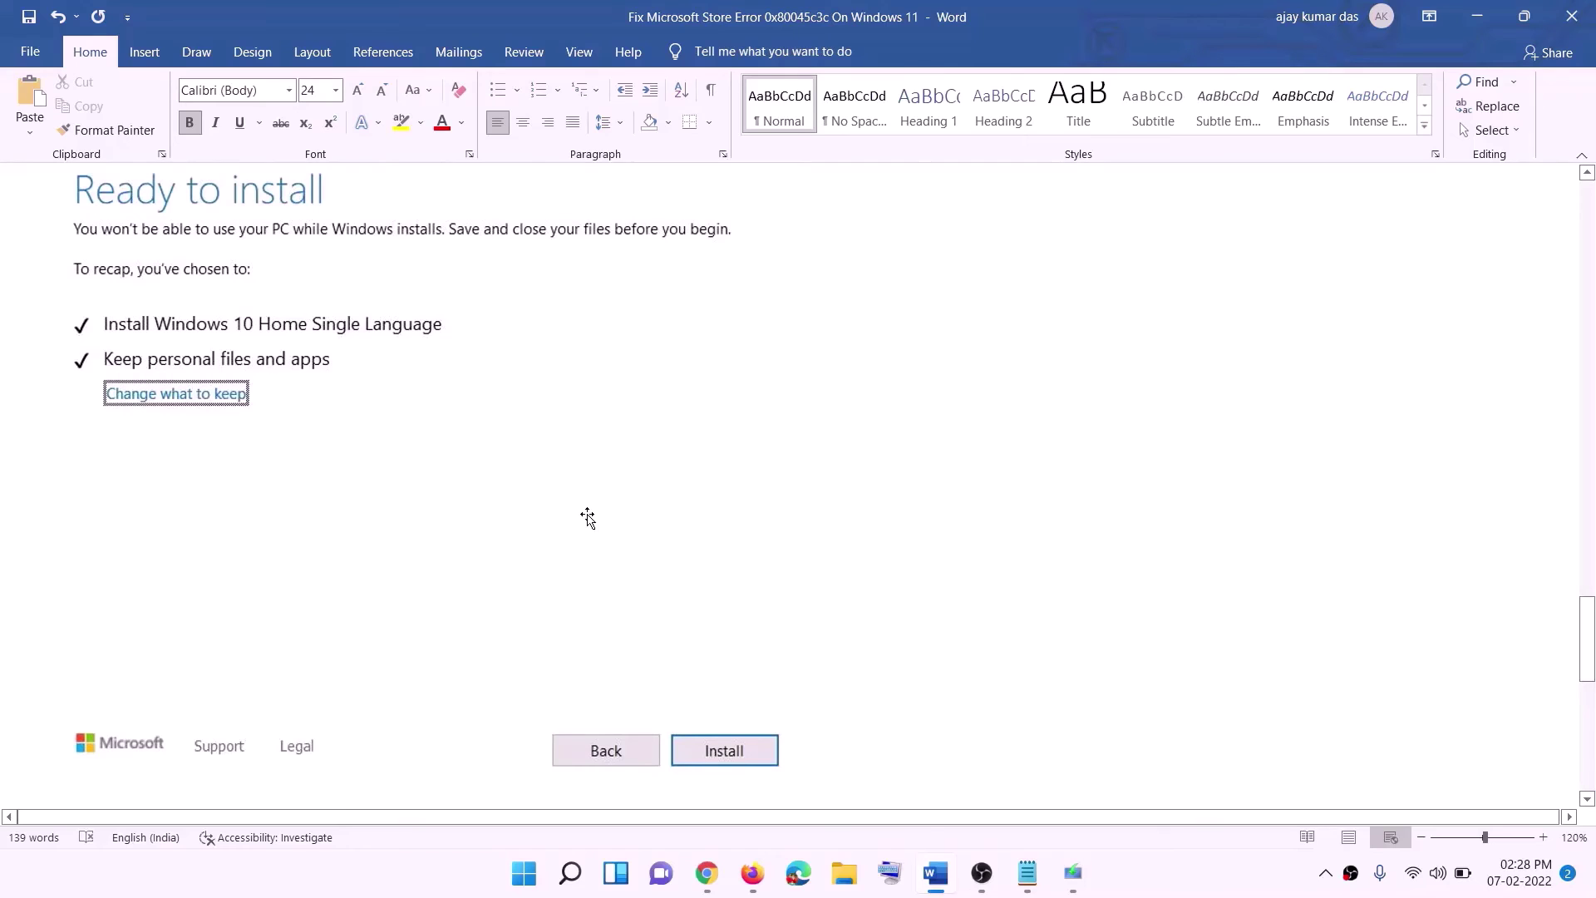
scroll(653, 515, up, 1)
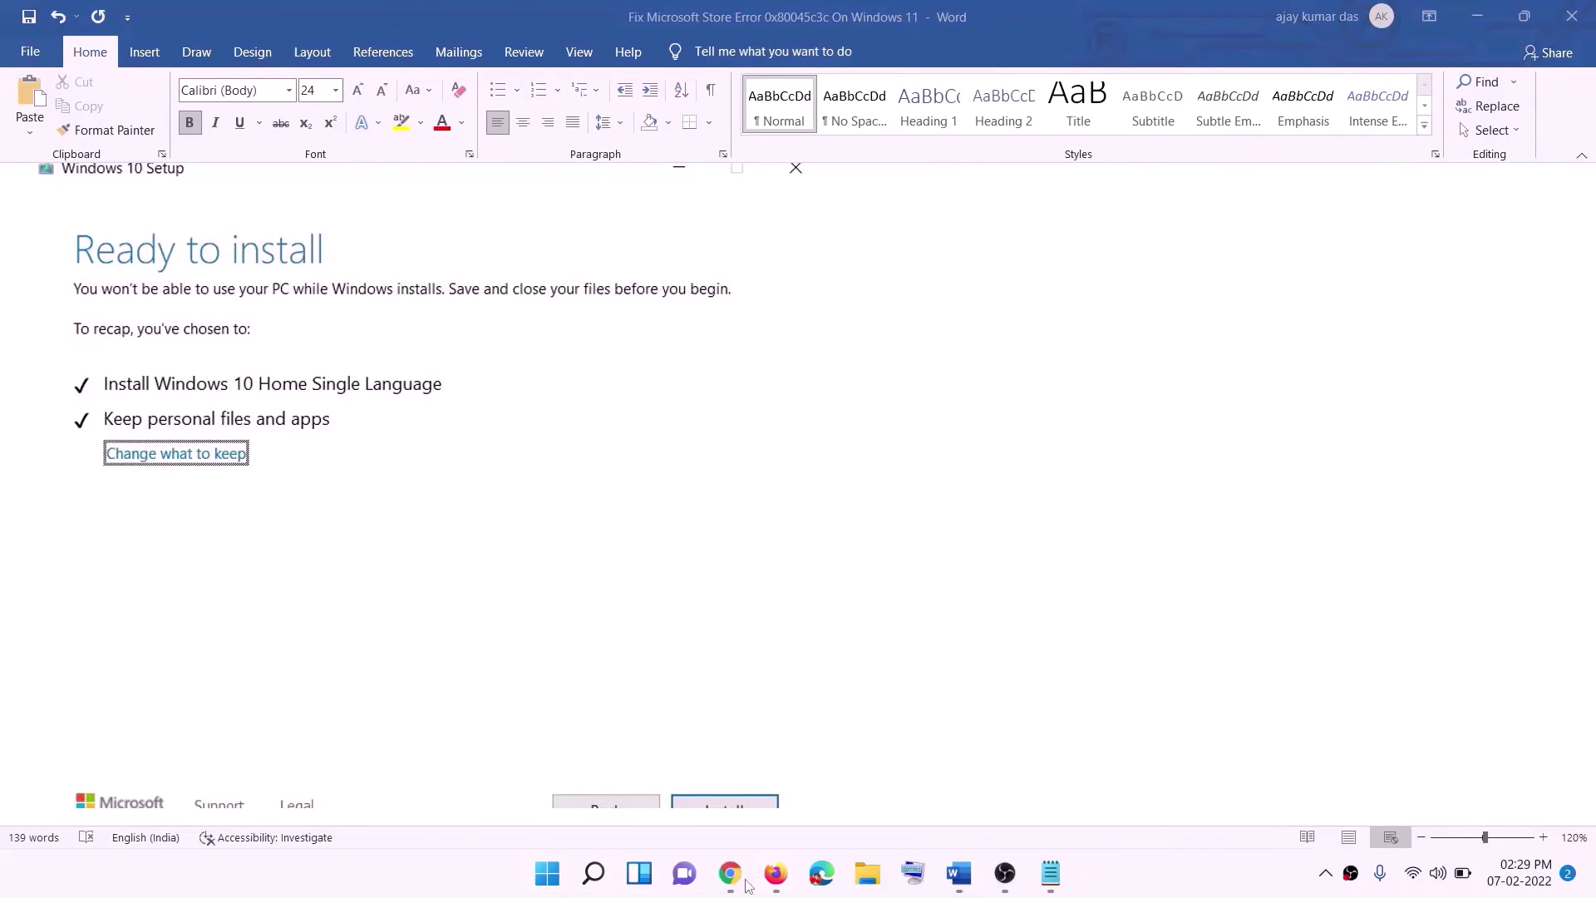
Switch to the Windows 11 download page in Chrome and download the media creation tool under Create Windows 11 Installation Media
click(735, 876)
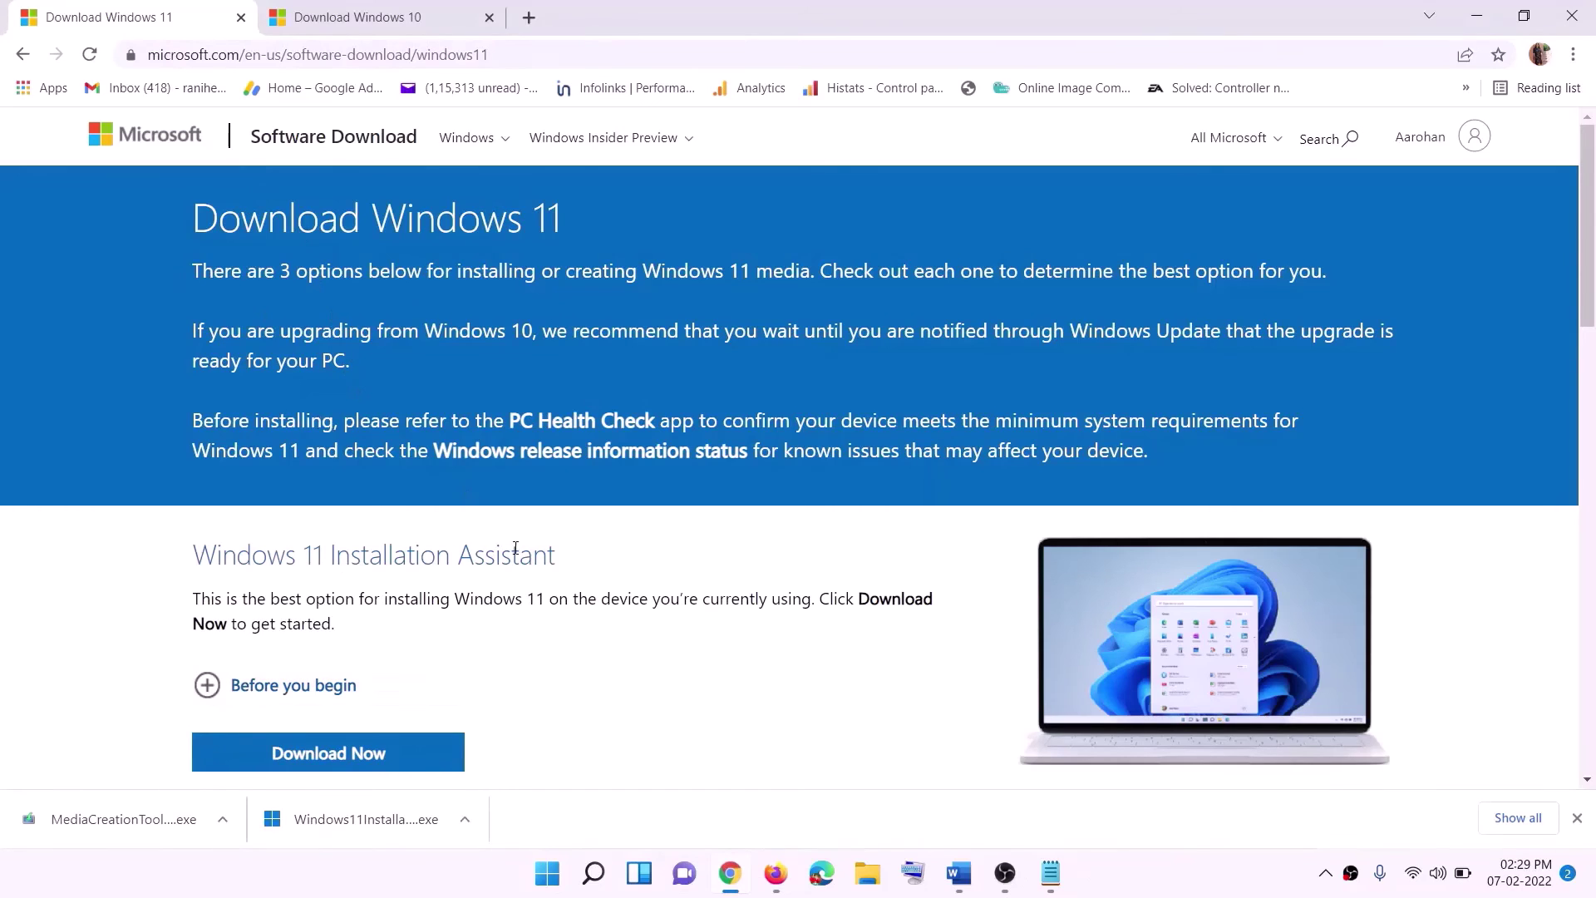
scroll(515, 549, down, 5)
click(304, 493)
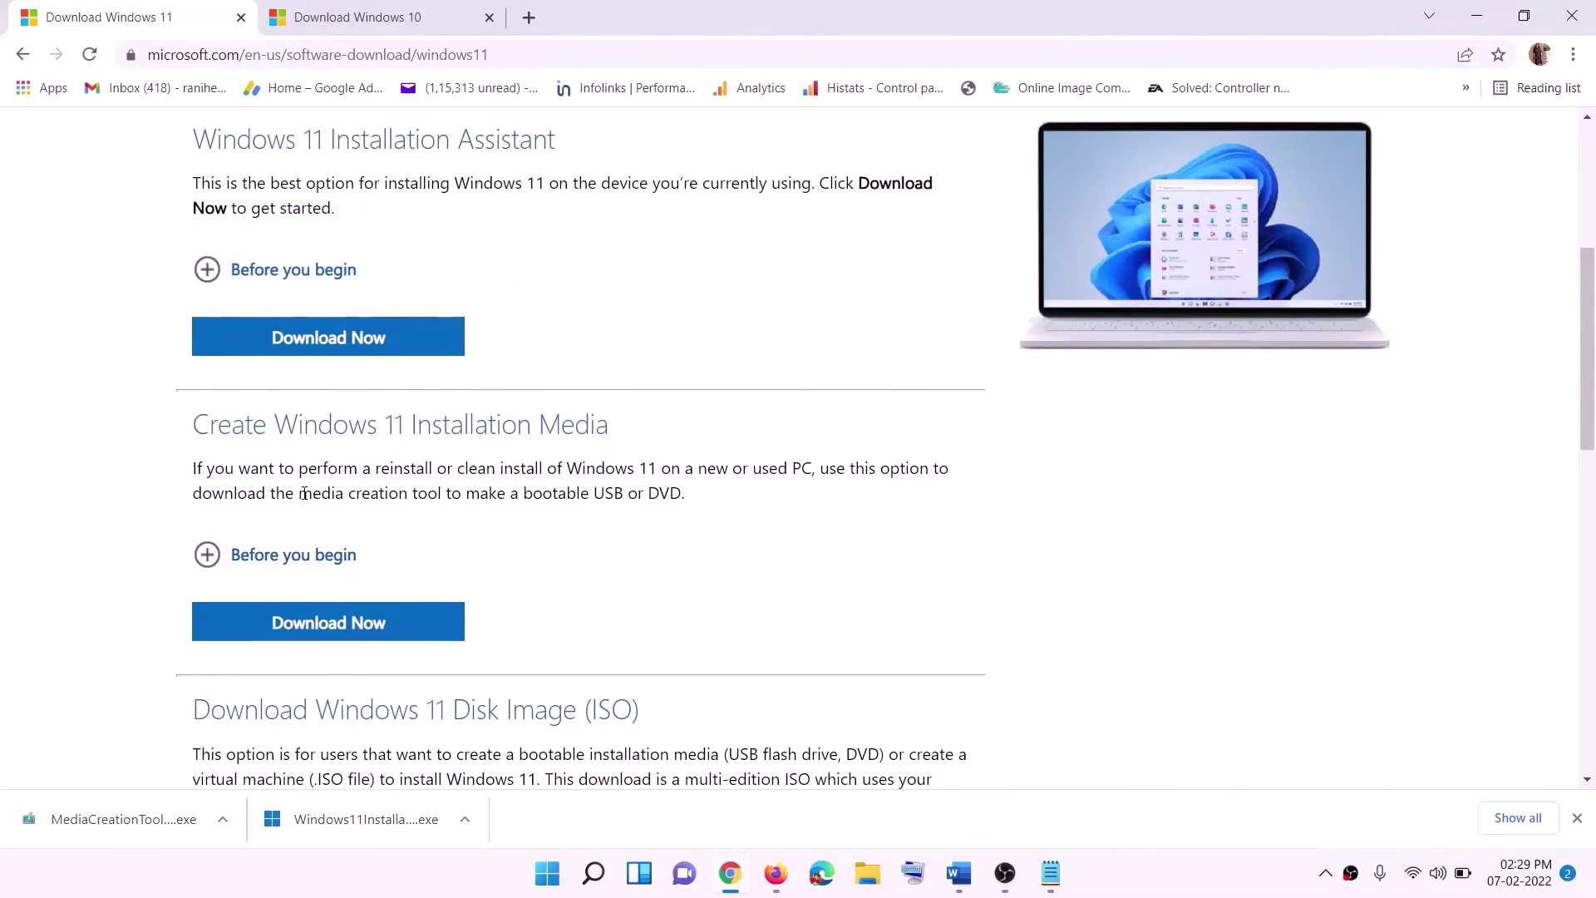
drag(305, 493, 462, 493)
click(317, 631)
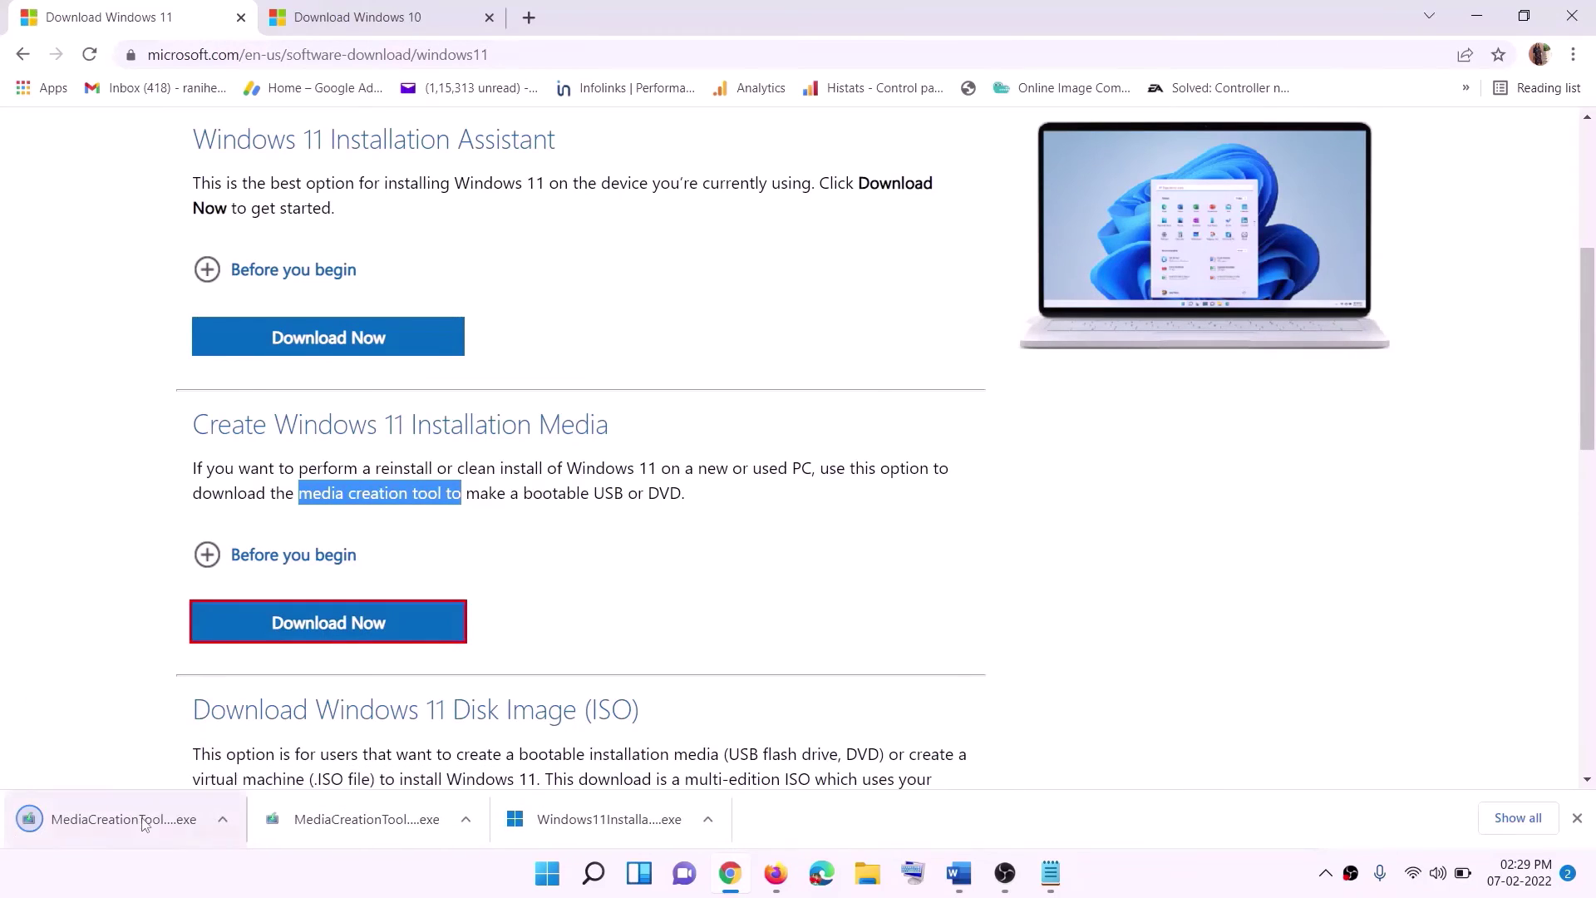
Run the downloaded media creation tool with administrator permission and accept the Windows 11 Setup license terms
click(110, 818)
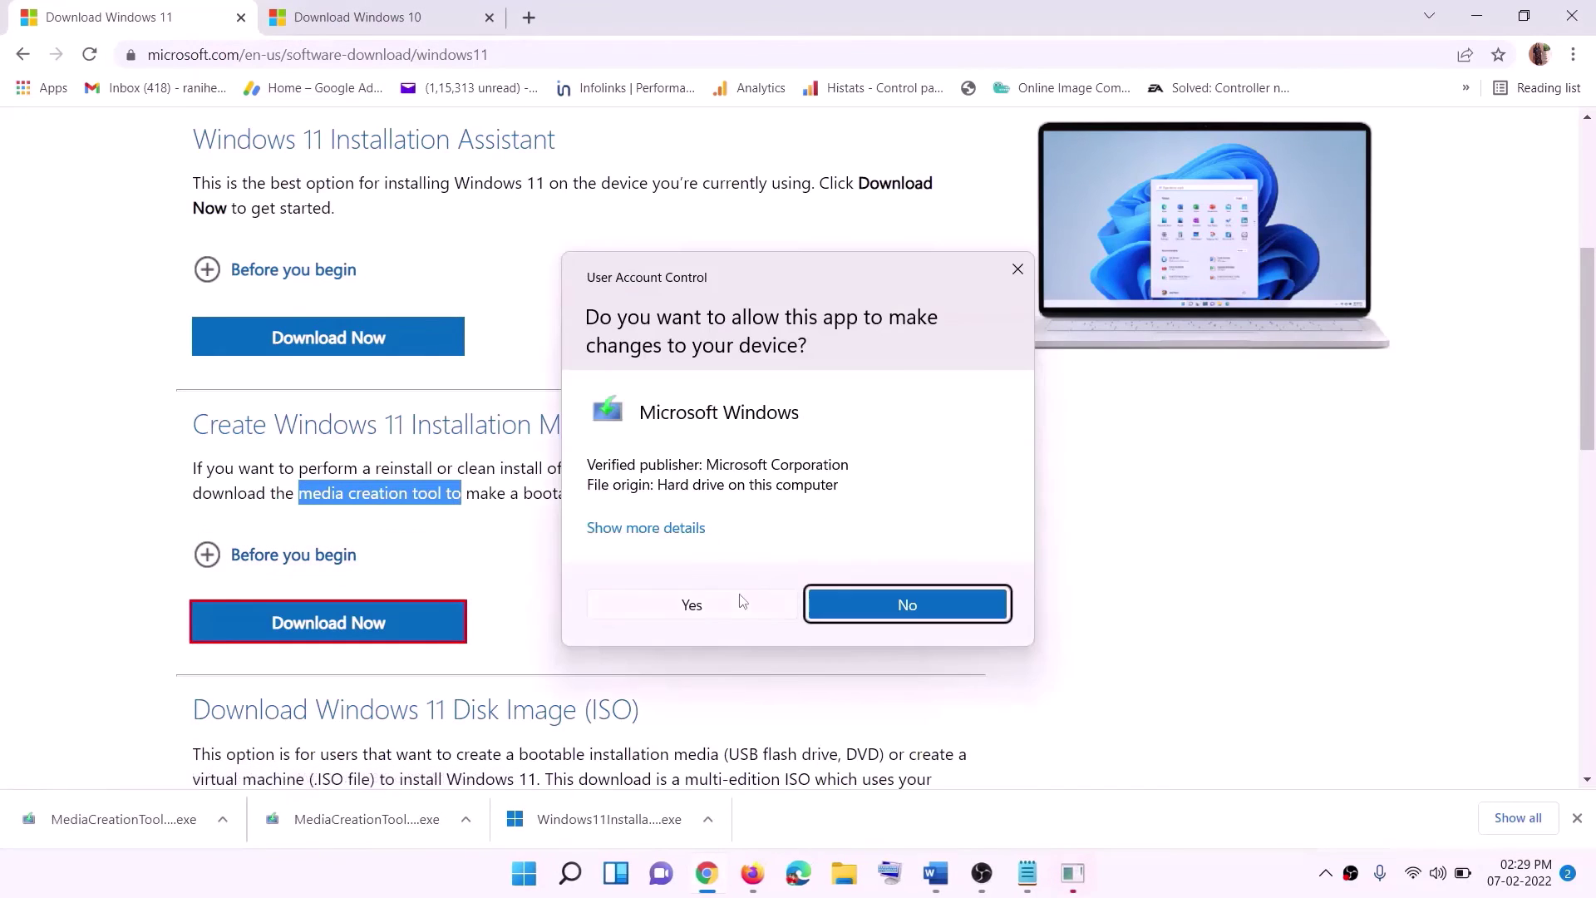
click(693, 605)
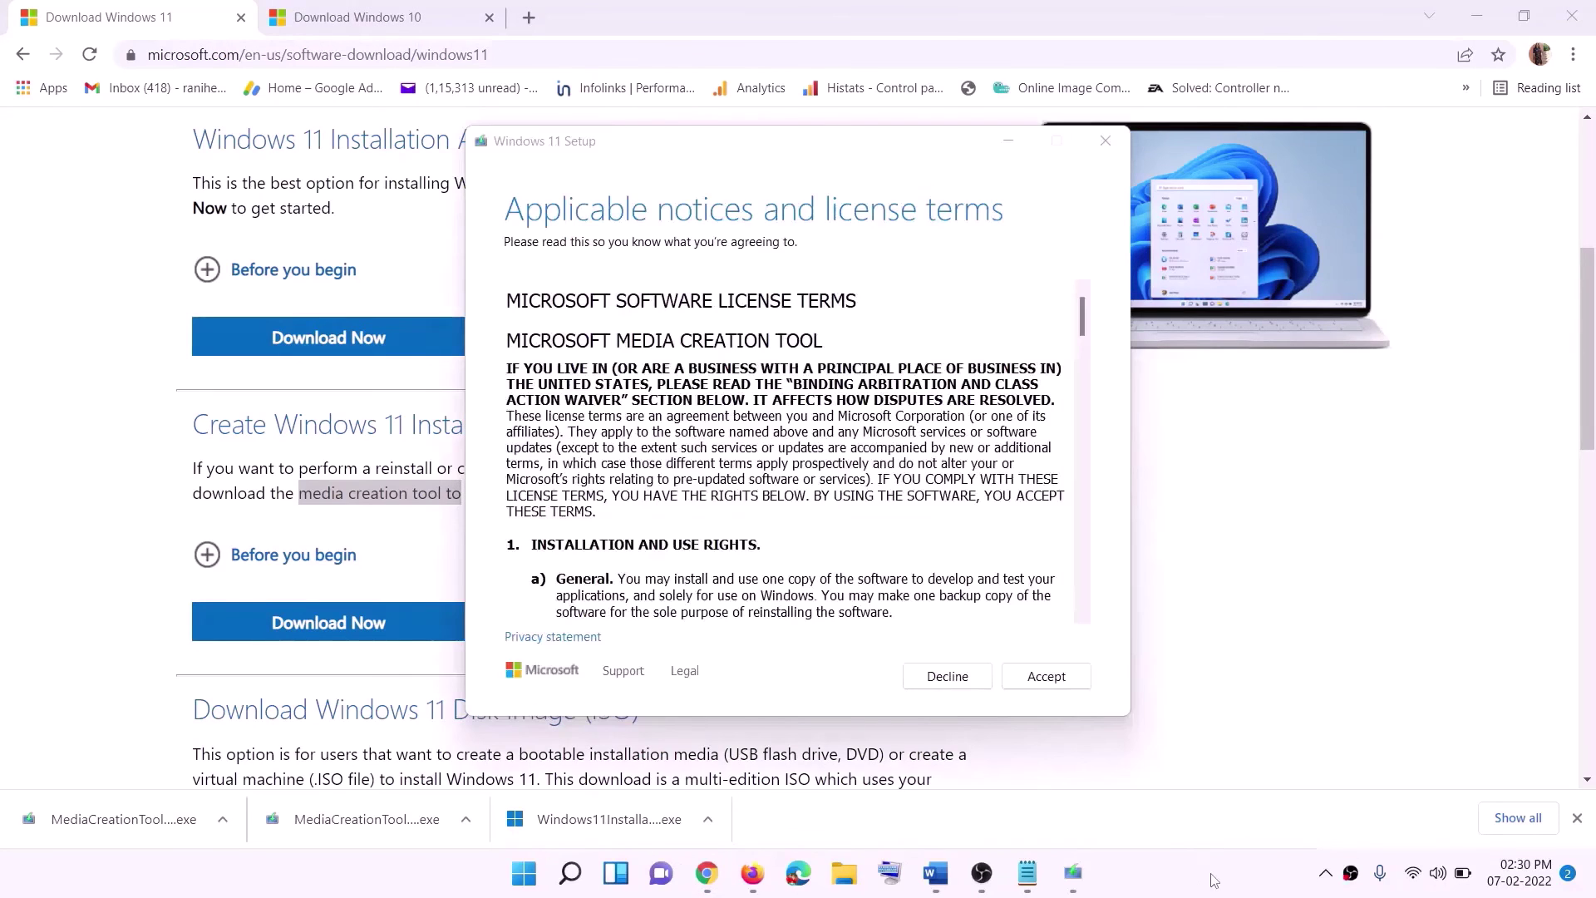
click(1046, 675)
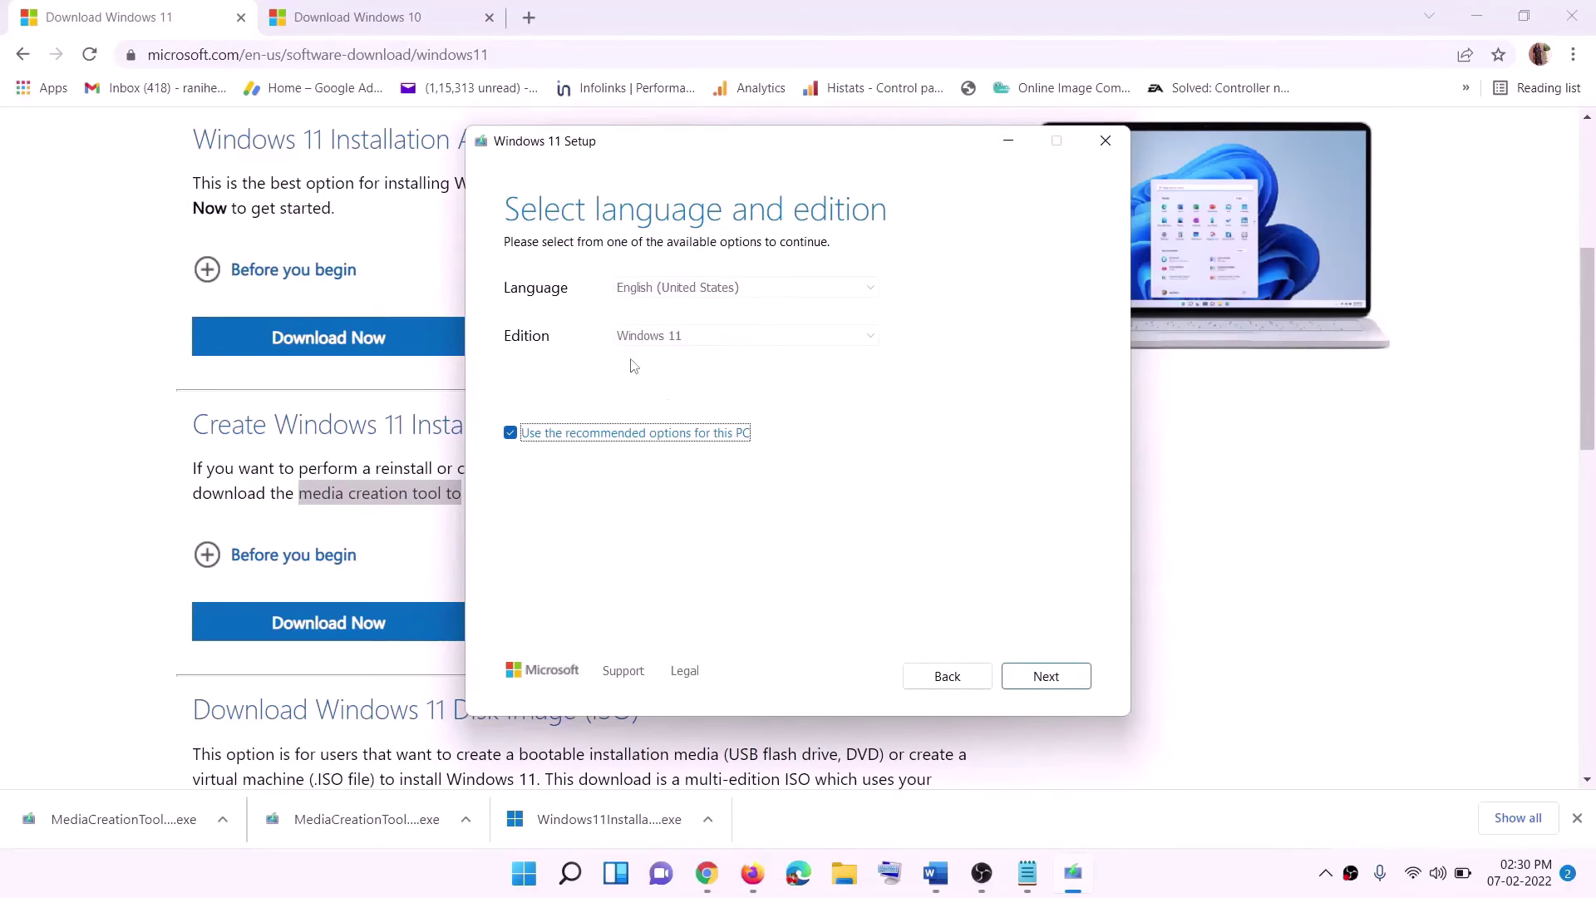
Continue with the recommended language and edition, select ISO file as the media and Desktop as its save folder, and return to the desktop
click(1035, 679)
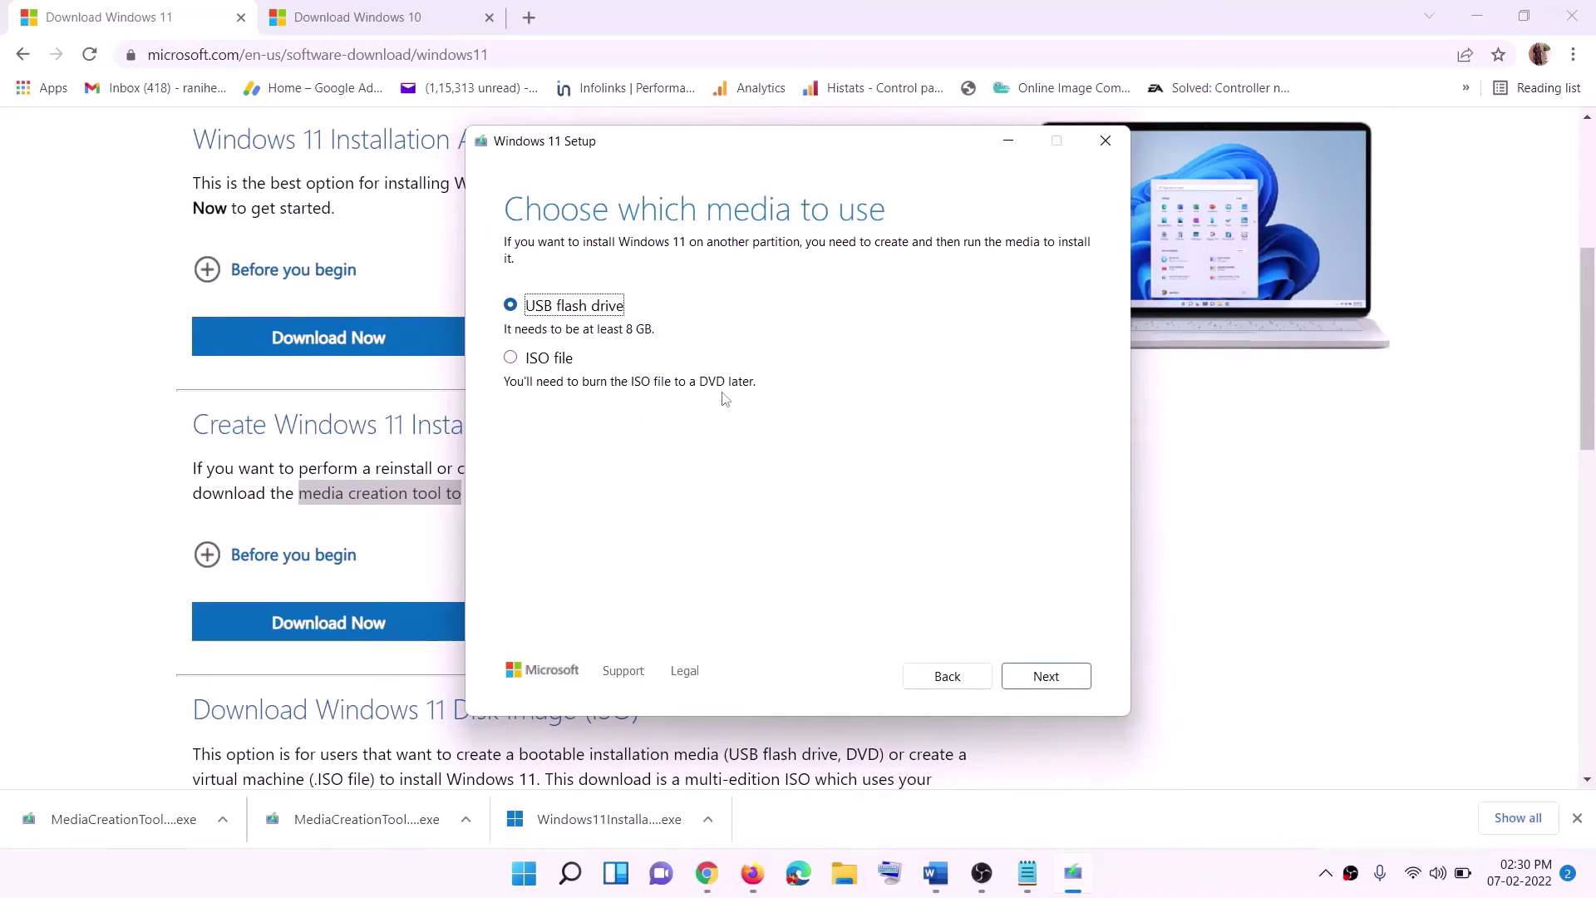
click(529, 358)
click(1043, 676)
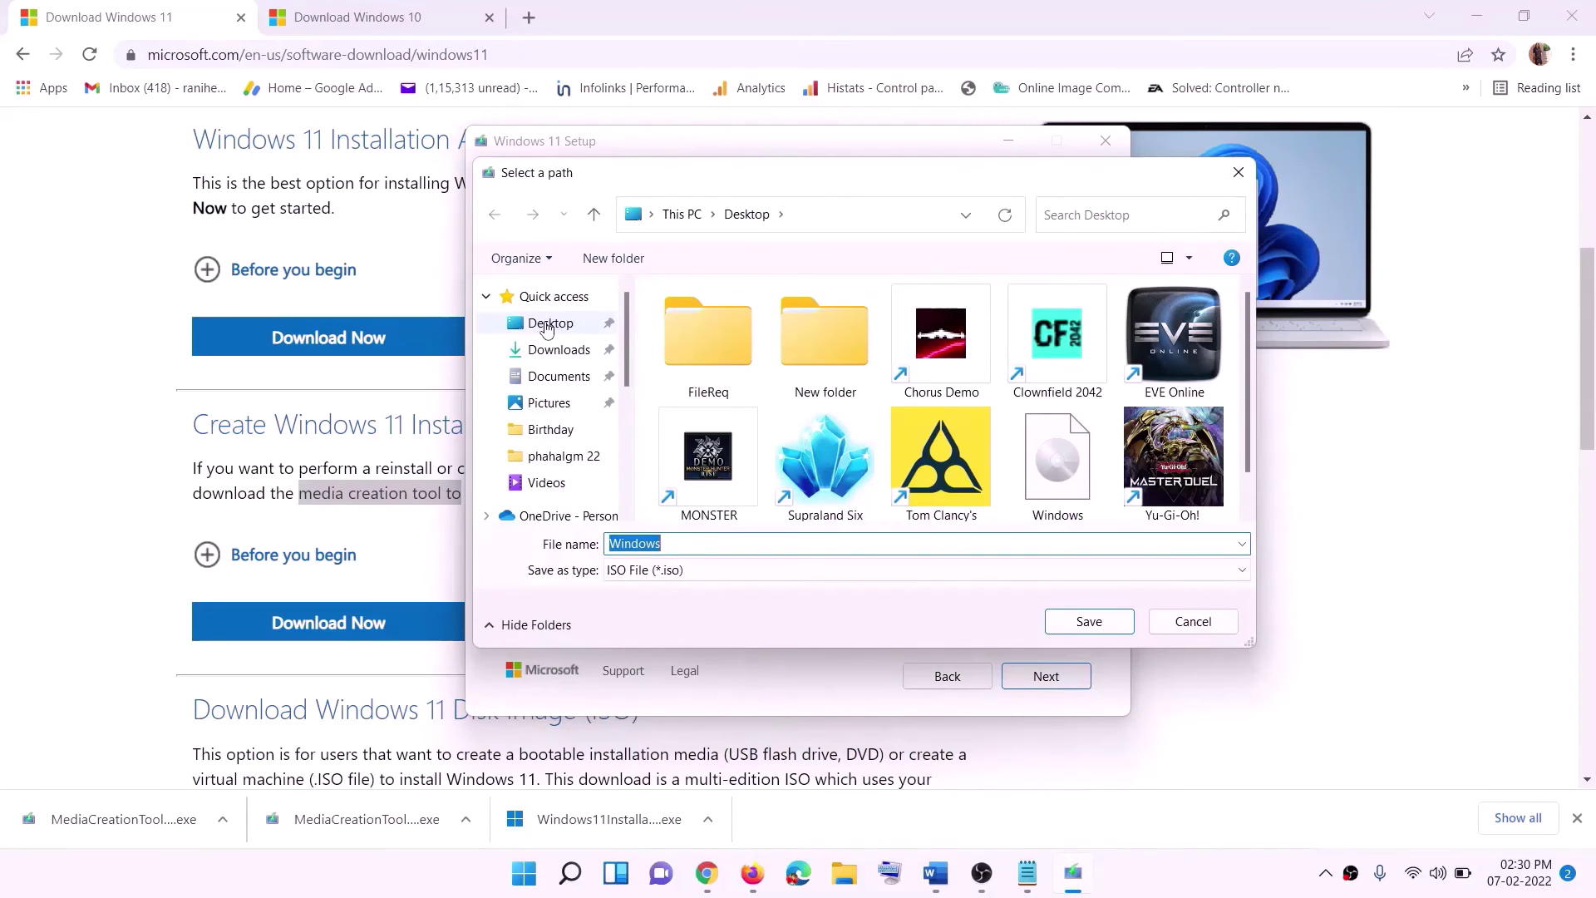
click(546, 327)
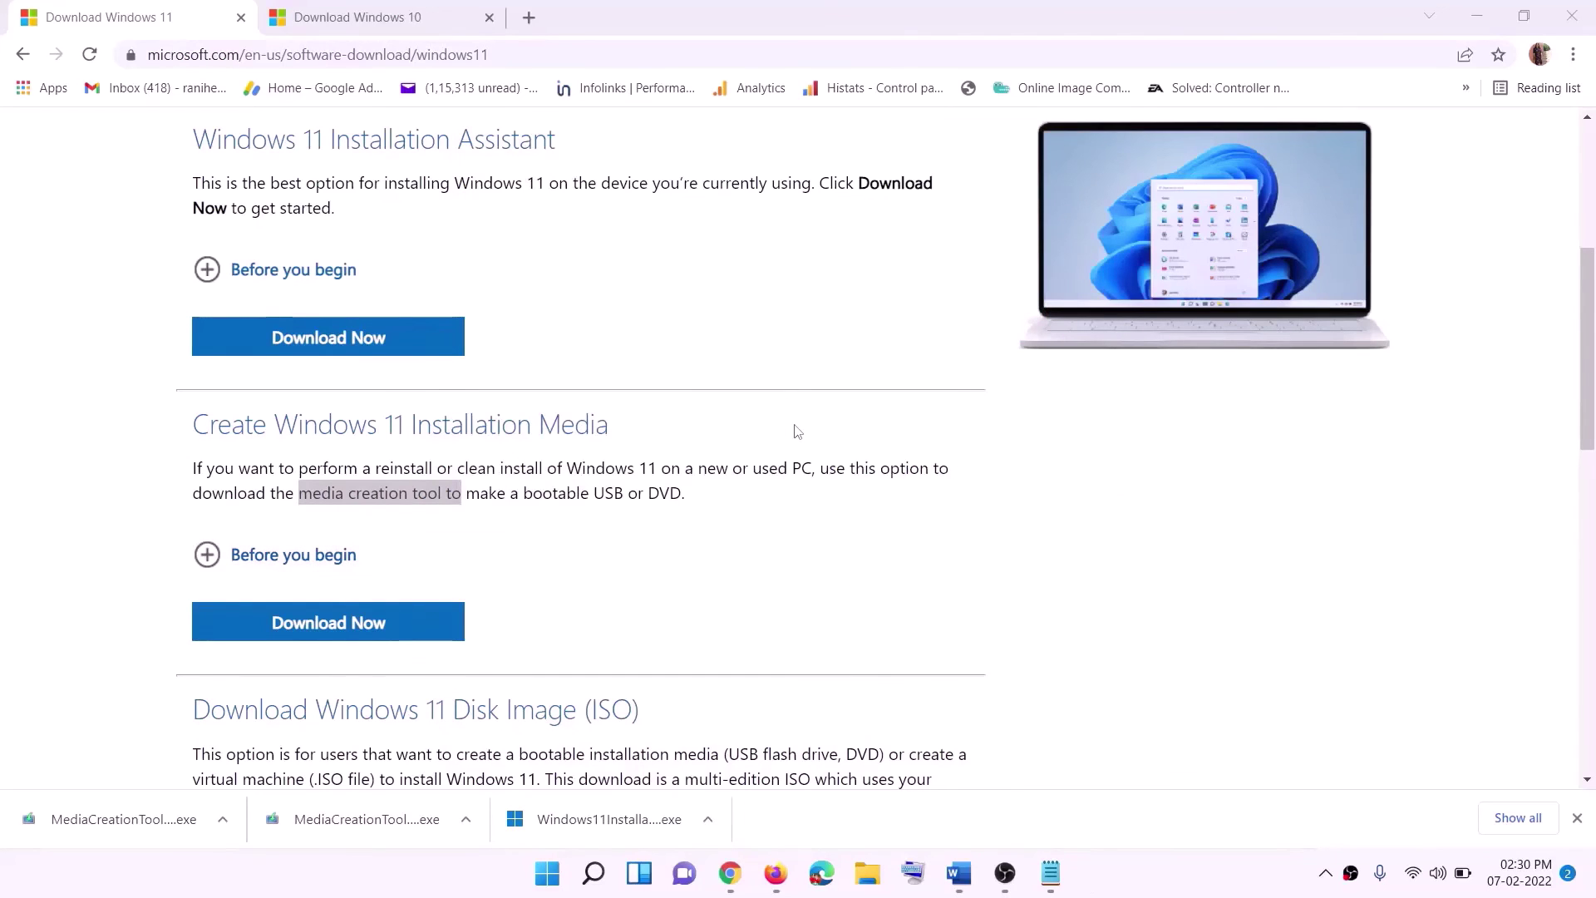
key(super+d)
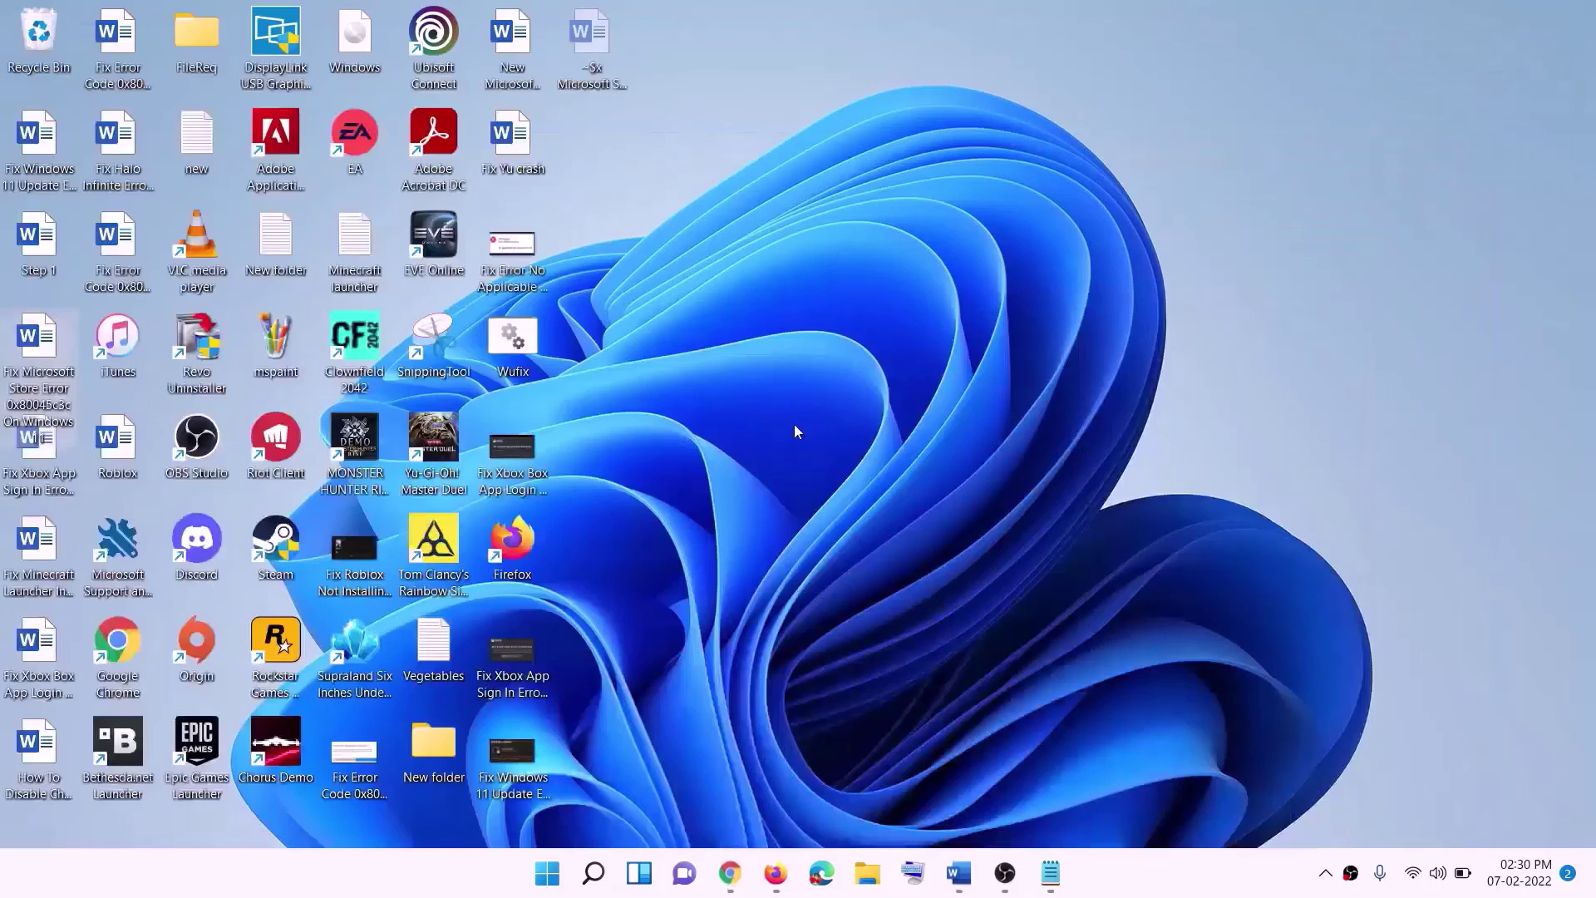
Move and mount the Windows ISO file on the desktop, then run its setup with administrator permission and continue past the Install Windows 11 page
drag(362, 42, 640, 580)
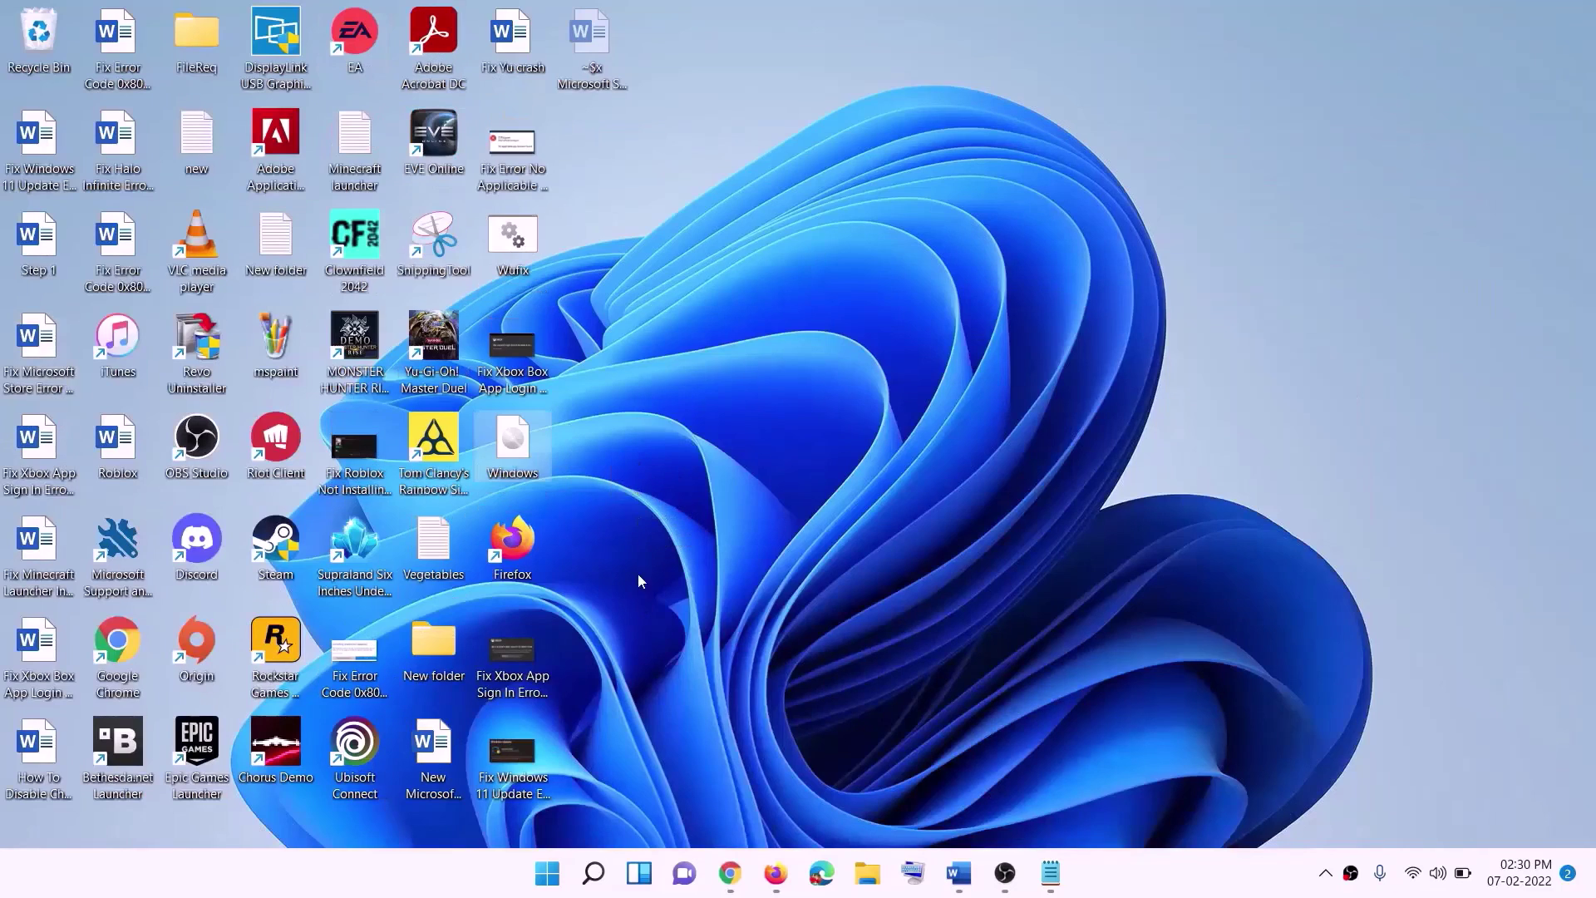
double_click(516, 453)
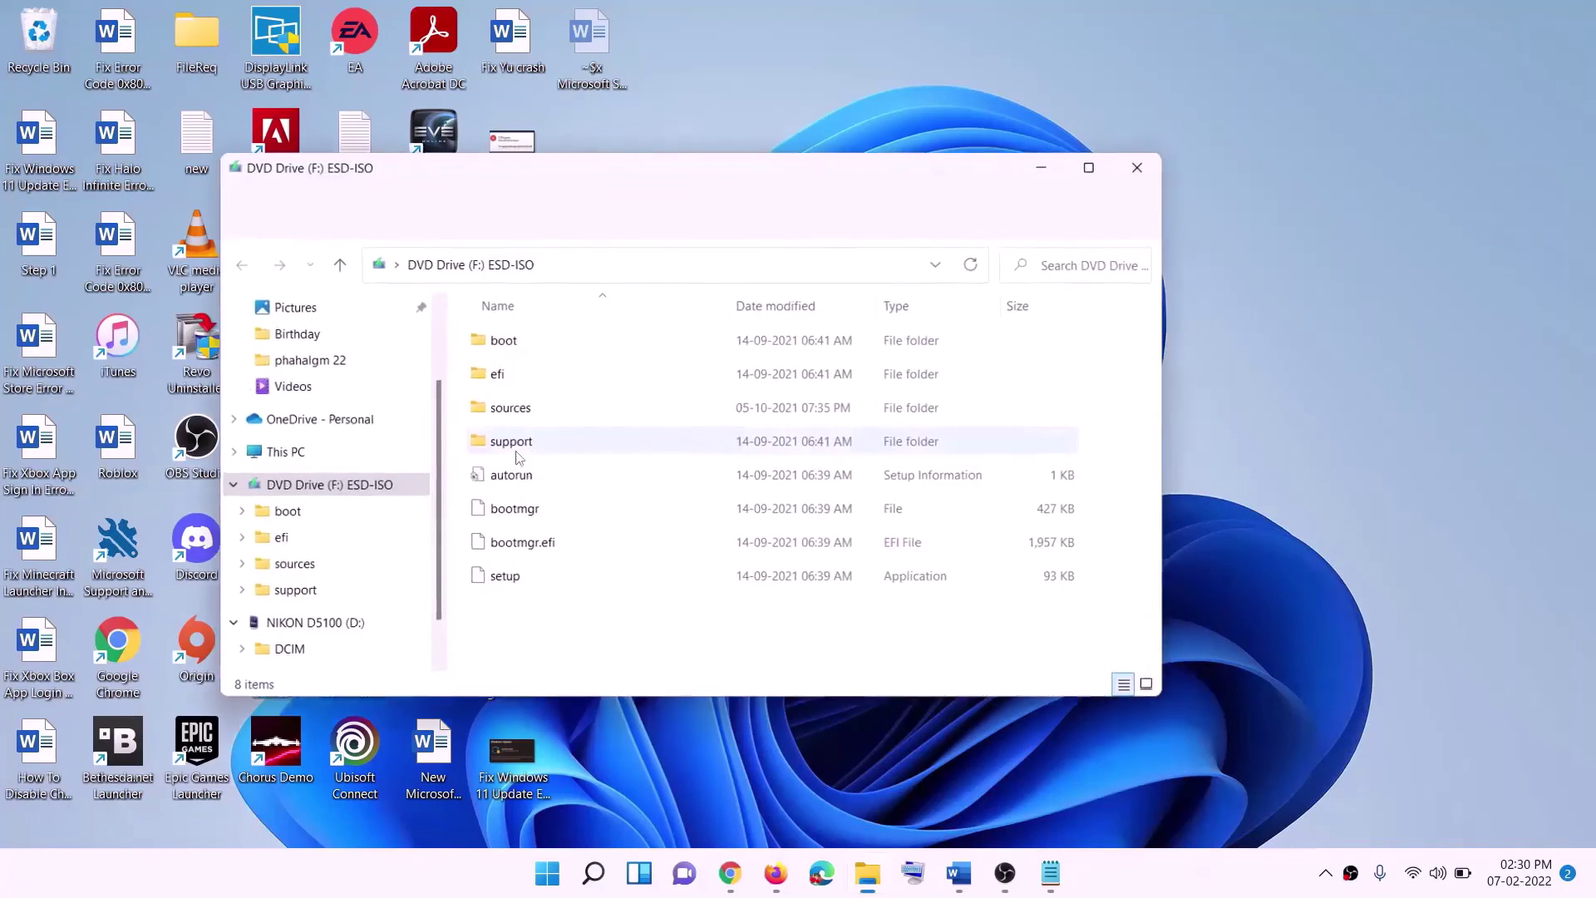
click(504, 579)
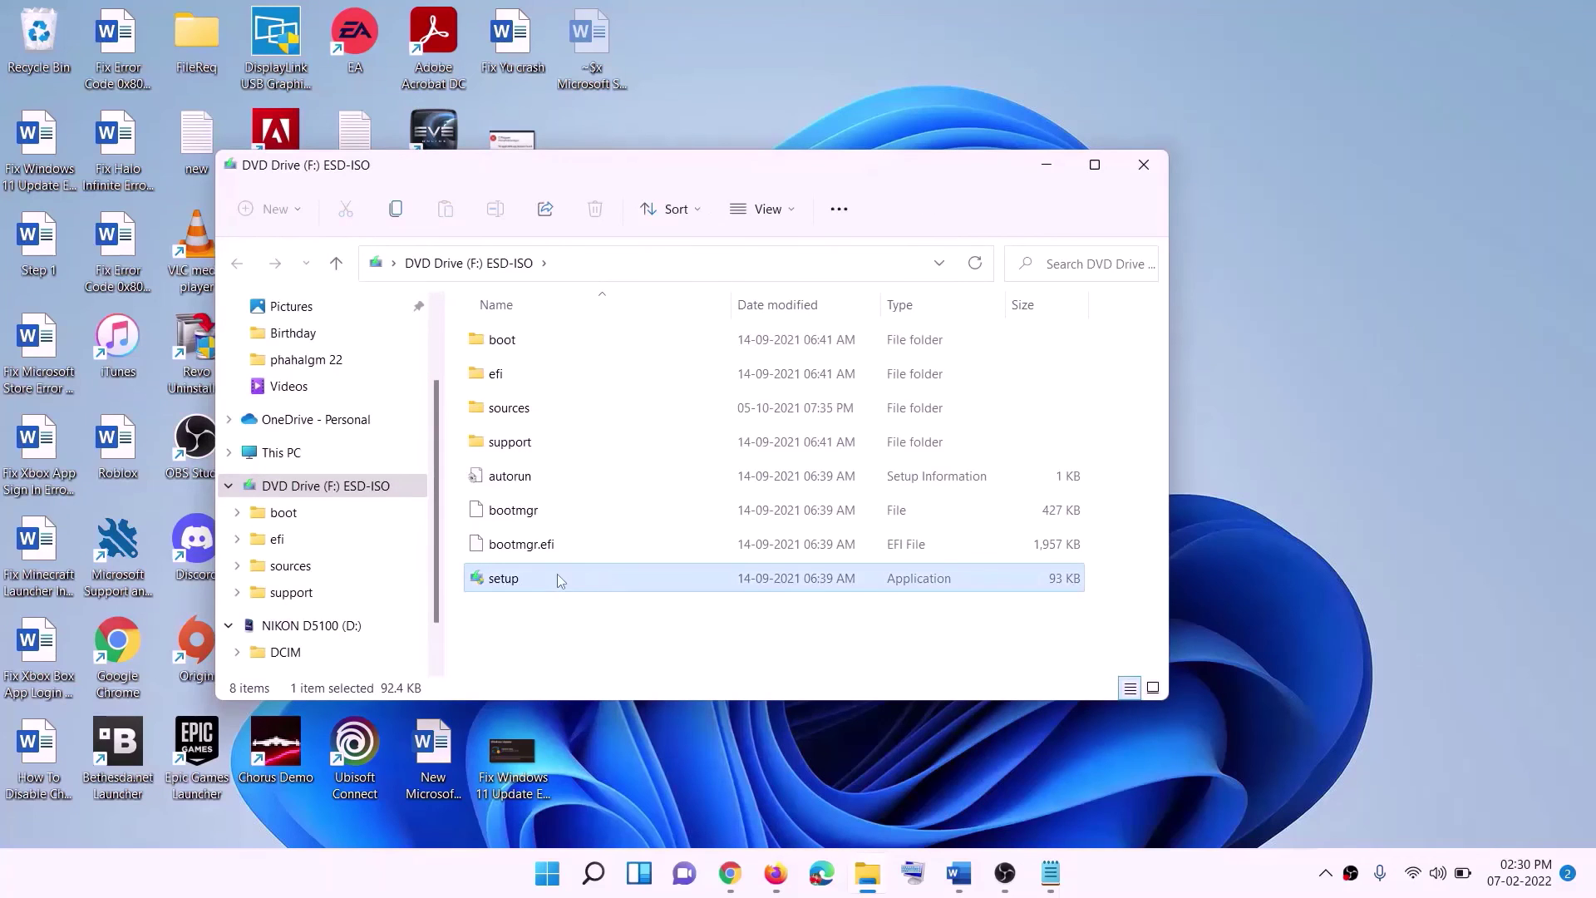
double_click(543, 576)
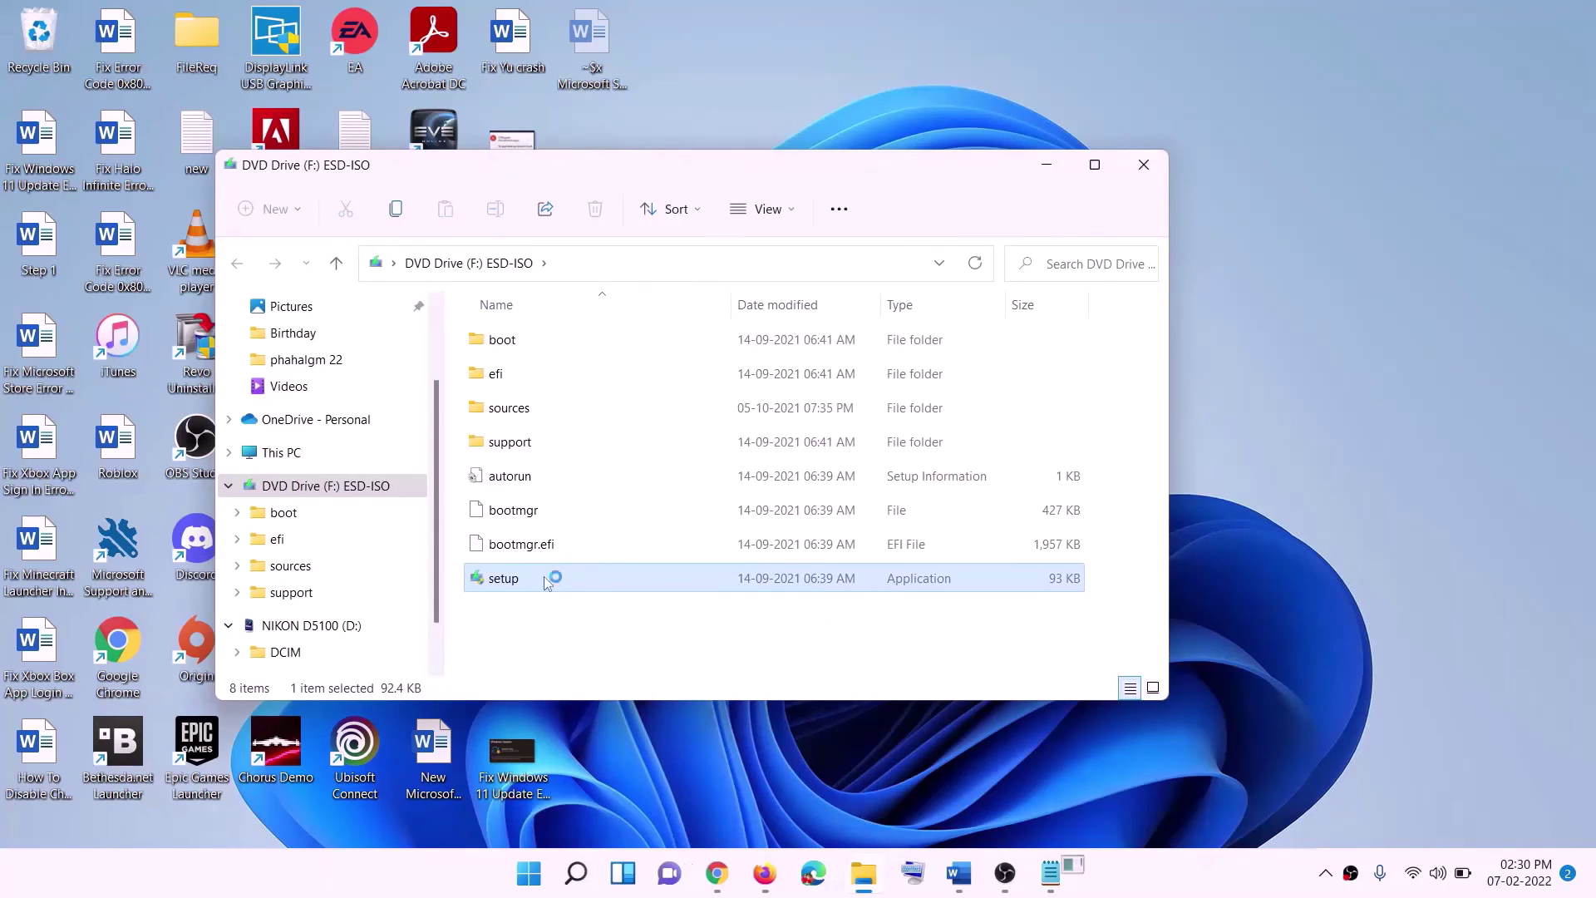
click(642, 653)
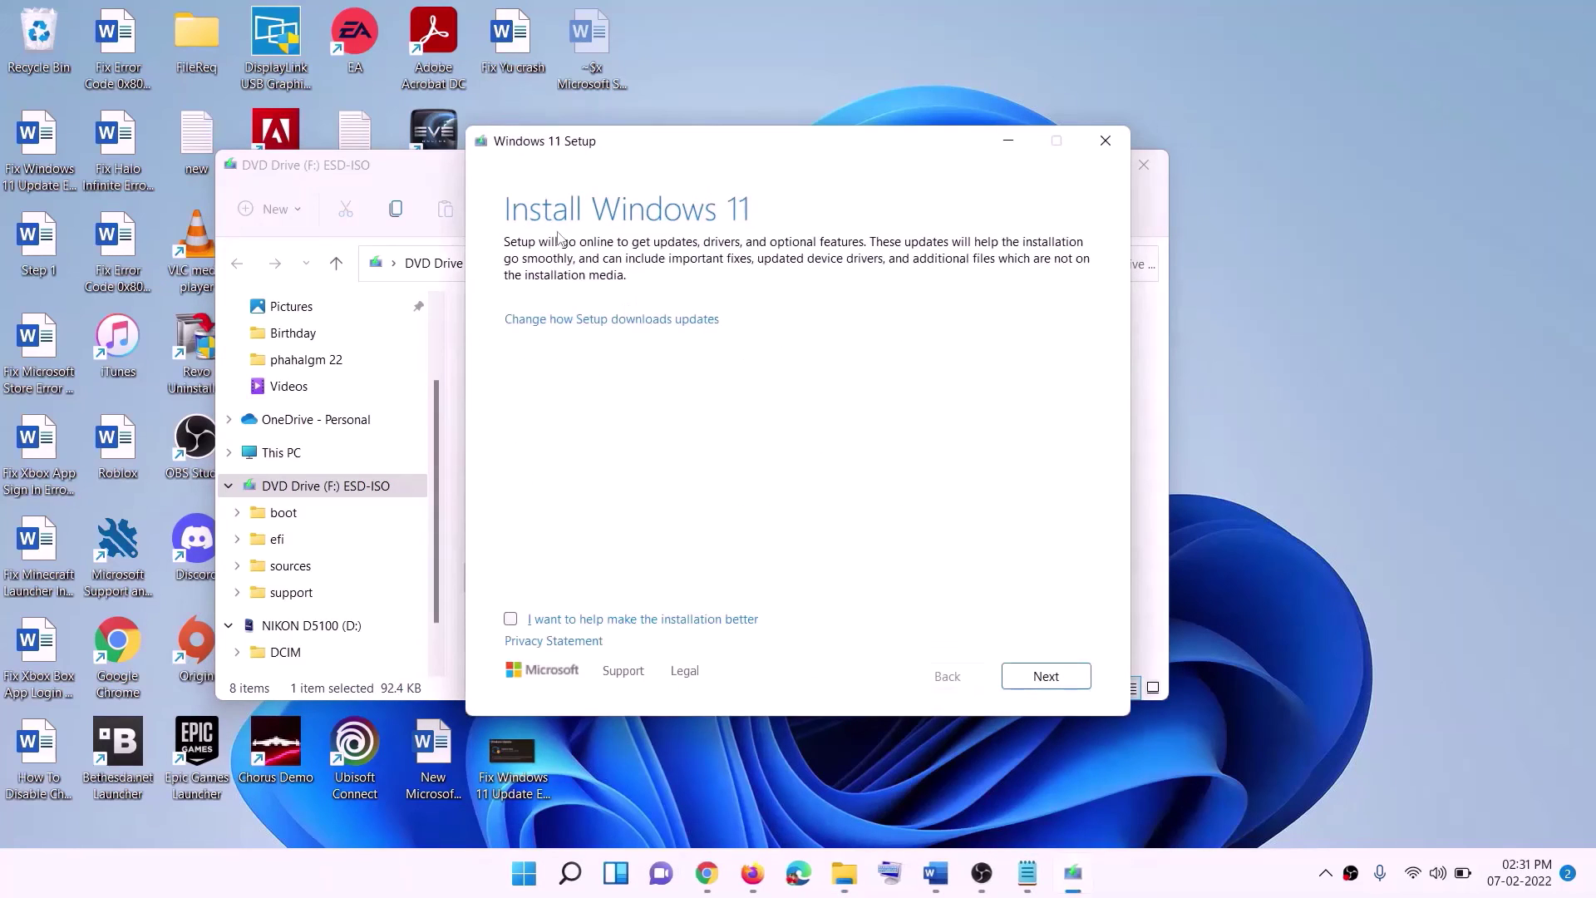
click(1068, 674)
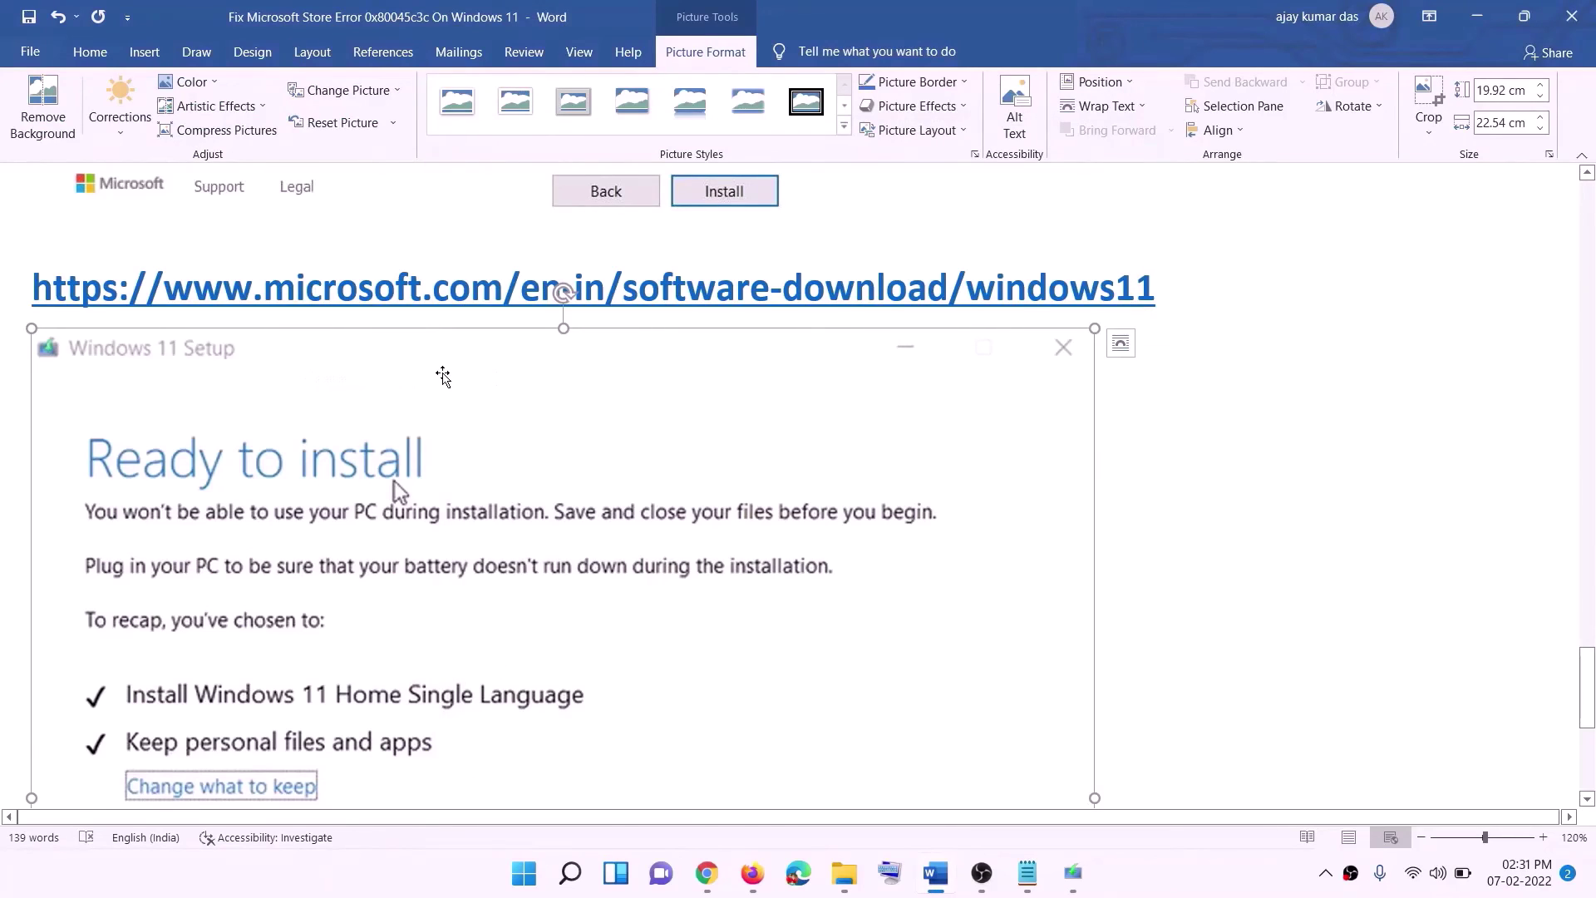
Examine the Ready to install screenshot in the Word document, from the Keep personal files and apps recap down to the Install option
scroll(369, 413, down, 1)
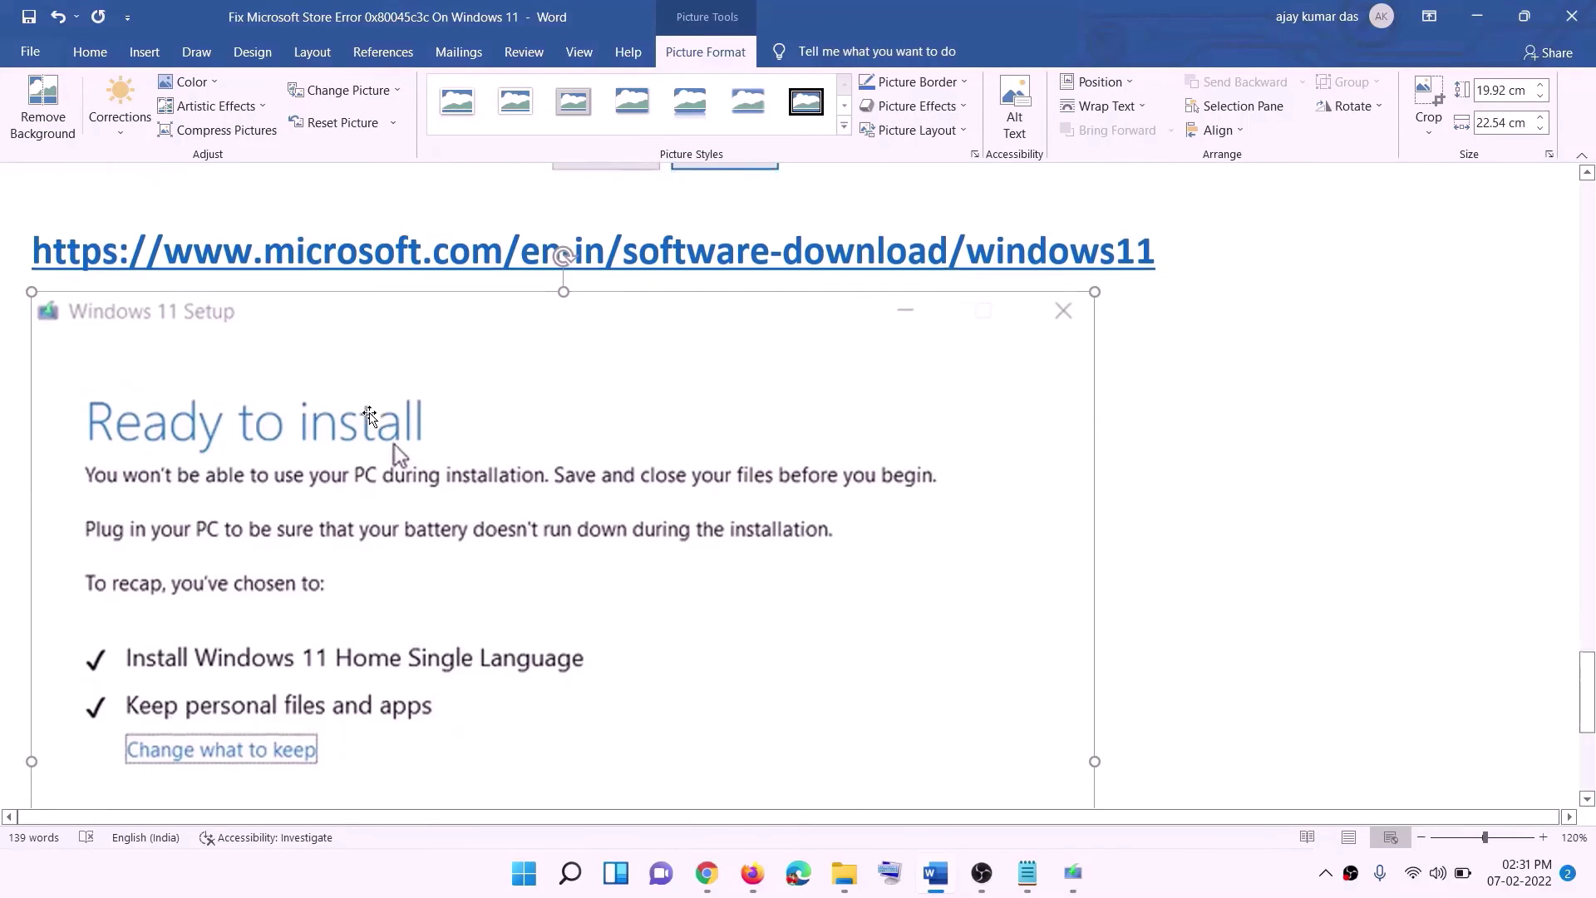
scroll(369, 413, down, 4)
scroll(436, 332, down, 2)
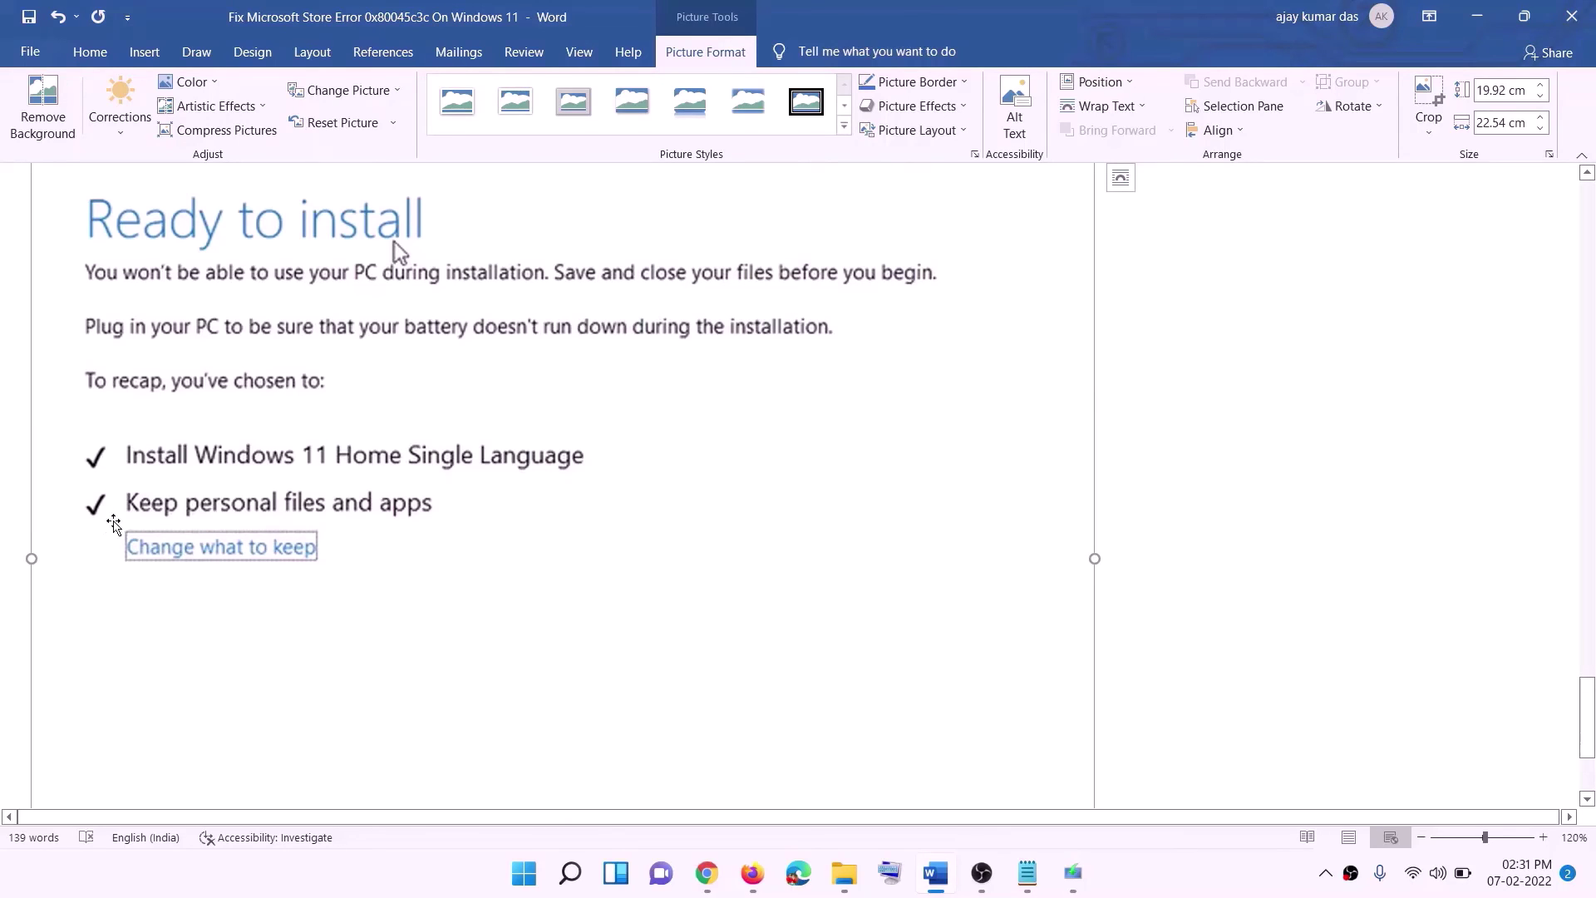
scroll(855, 659, down, 3)
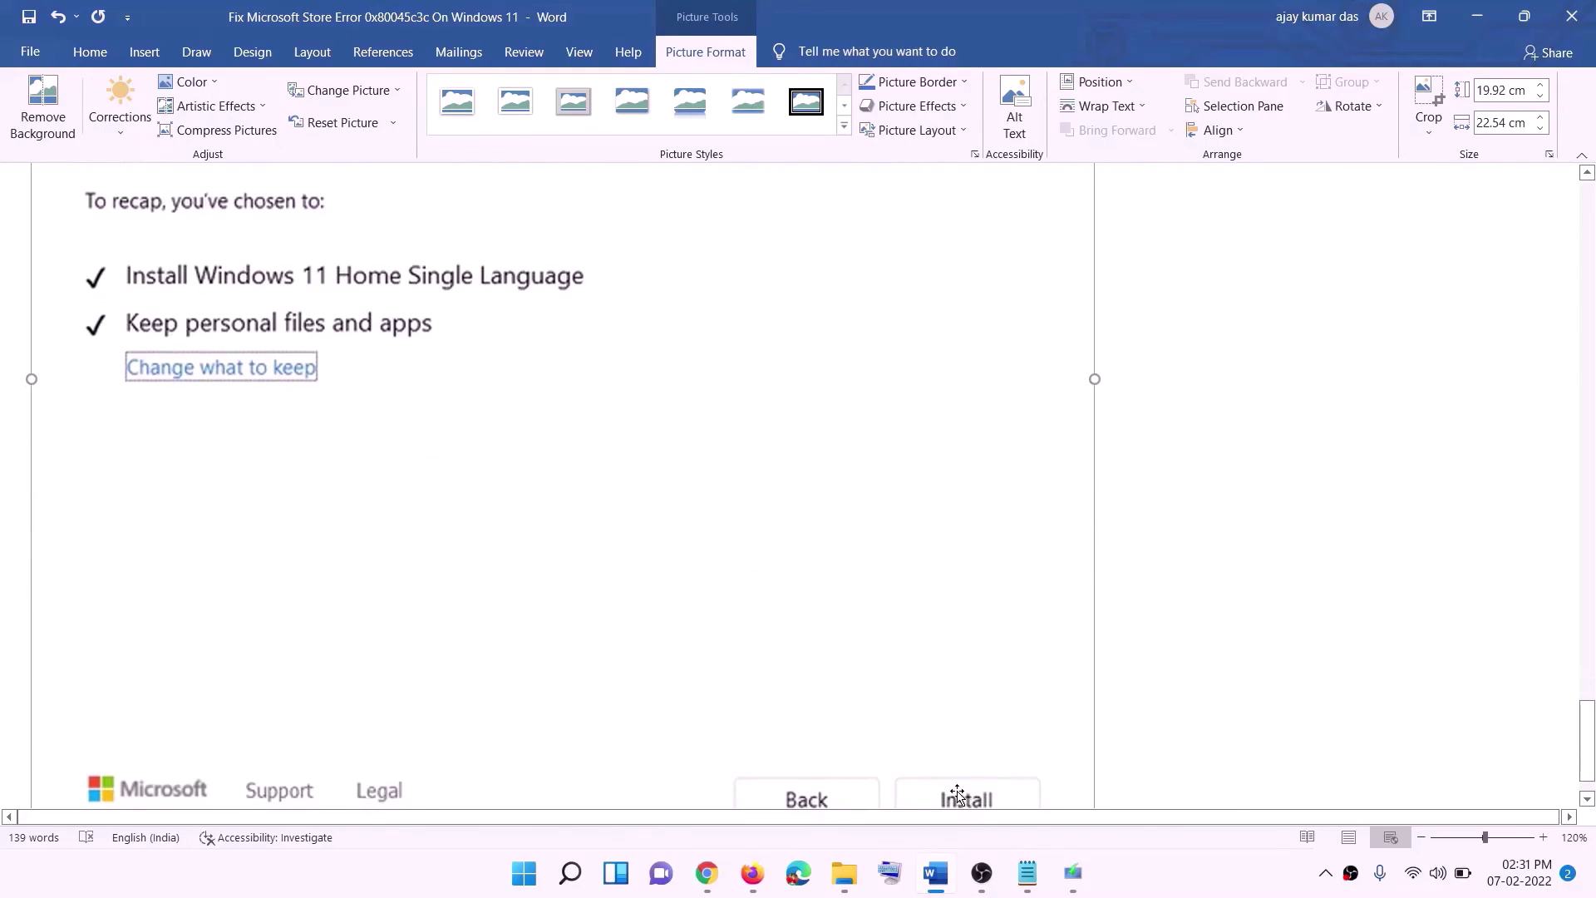
scroll(847, 618, up, 7)
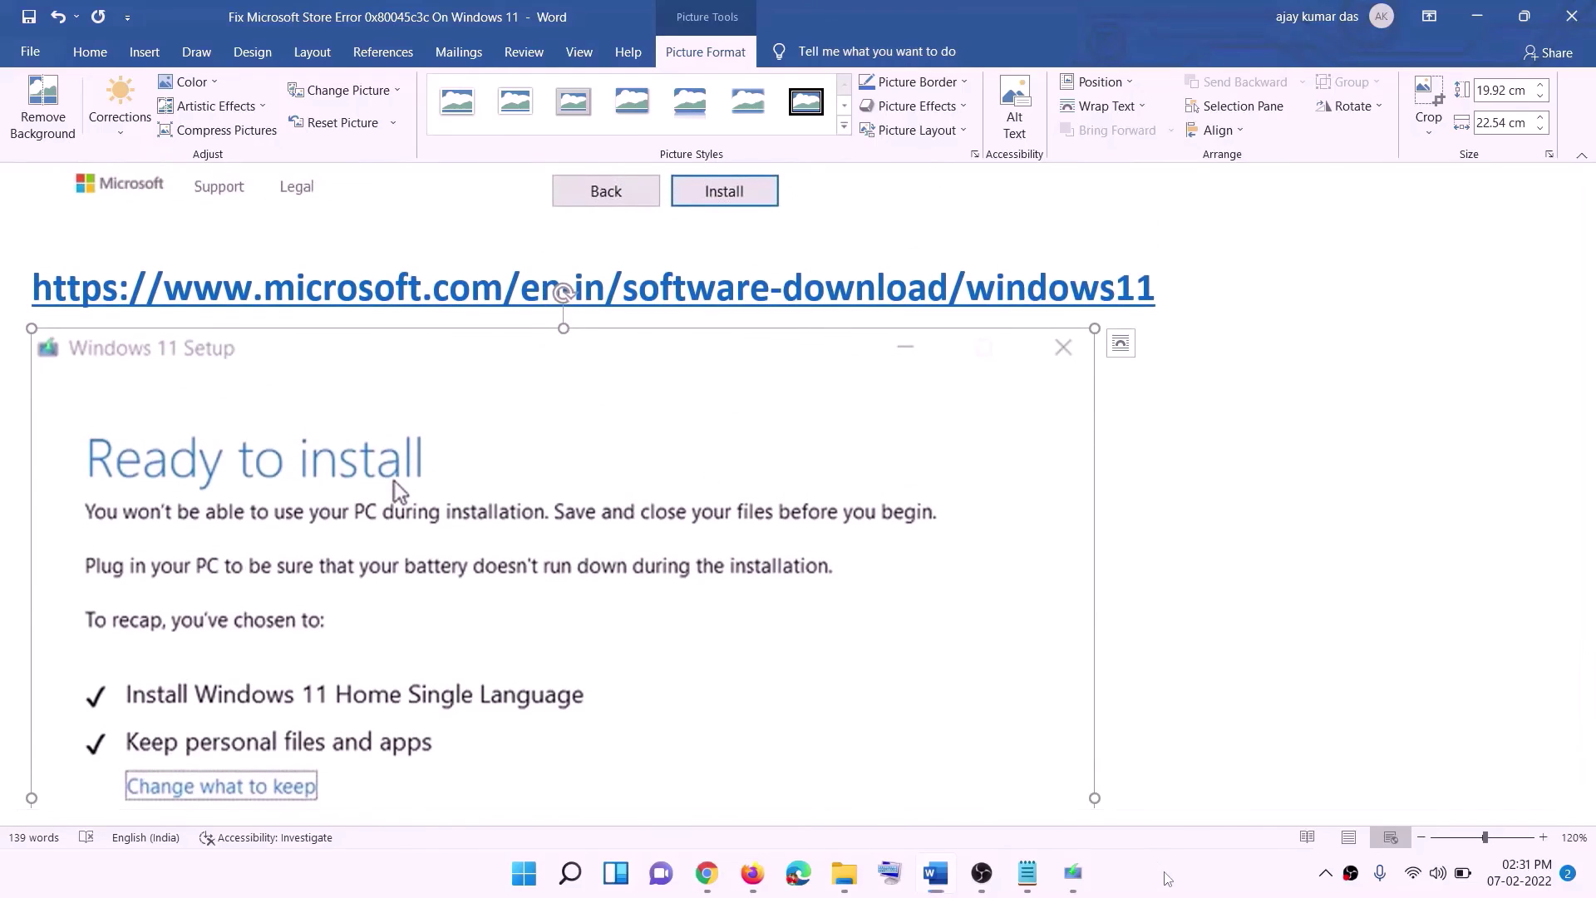